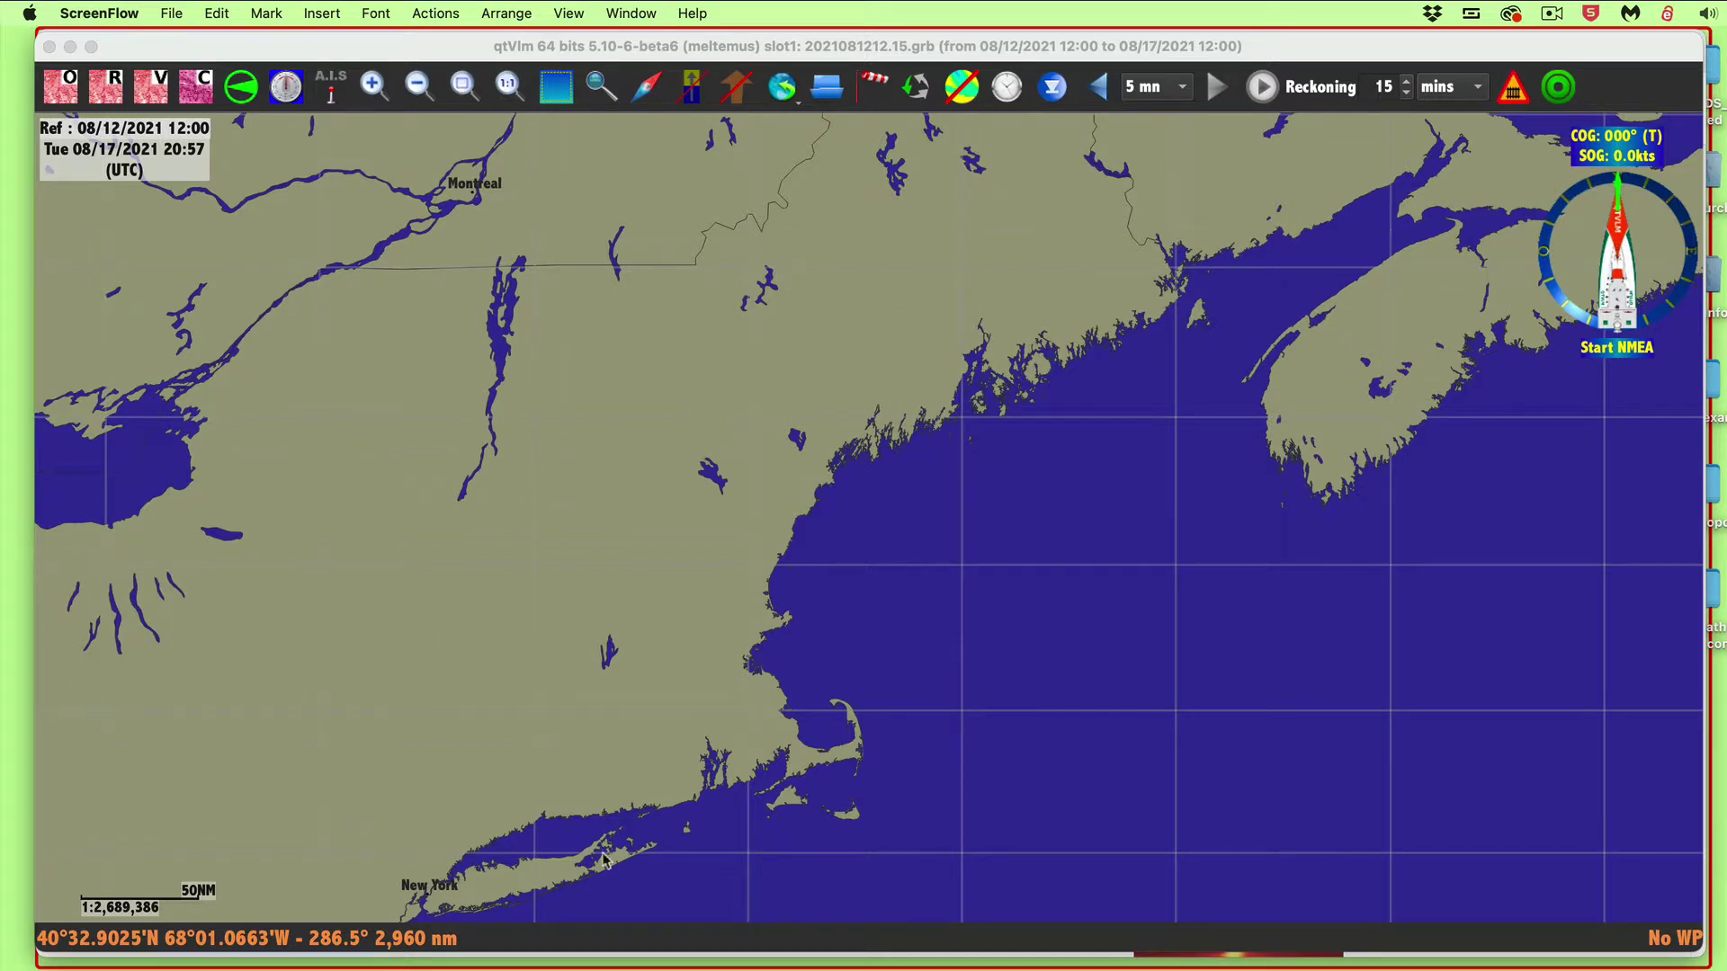
- Switch to Chrome and, through the RNC regions link on starpath.com/getcharts, download the NH state package of raster charts
key("super+Tab")
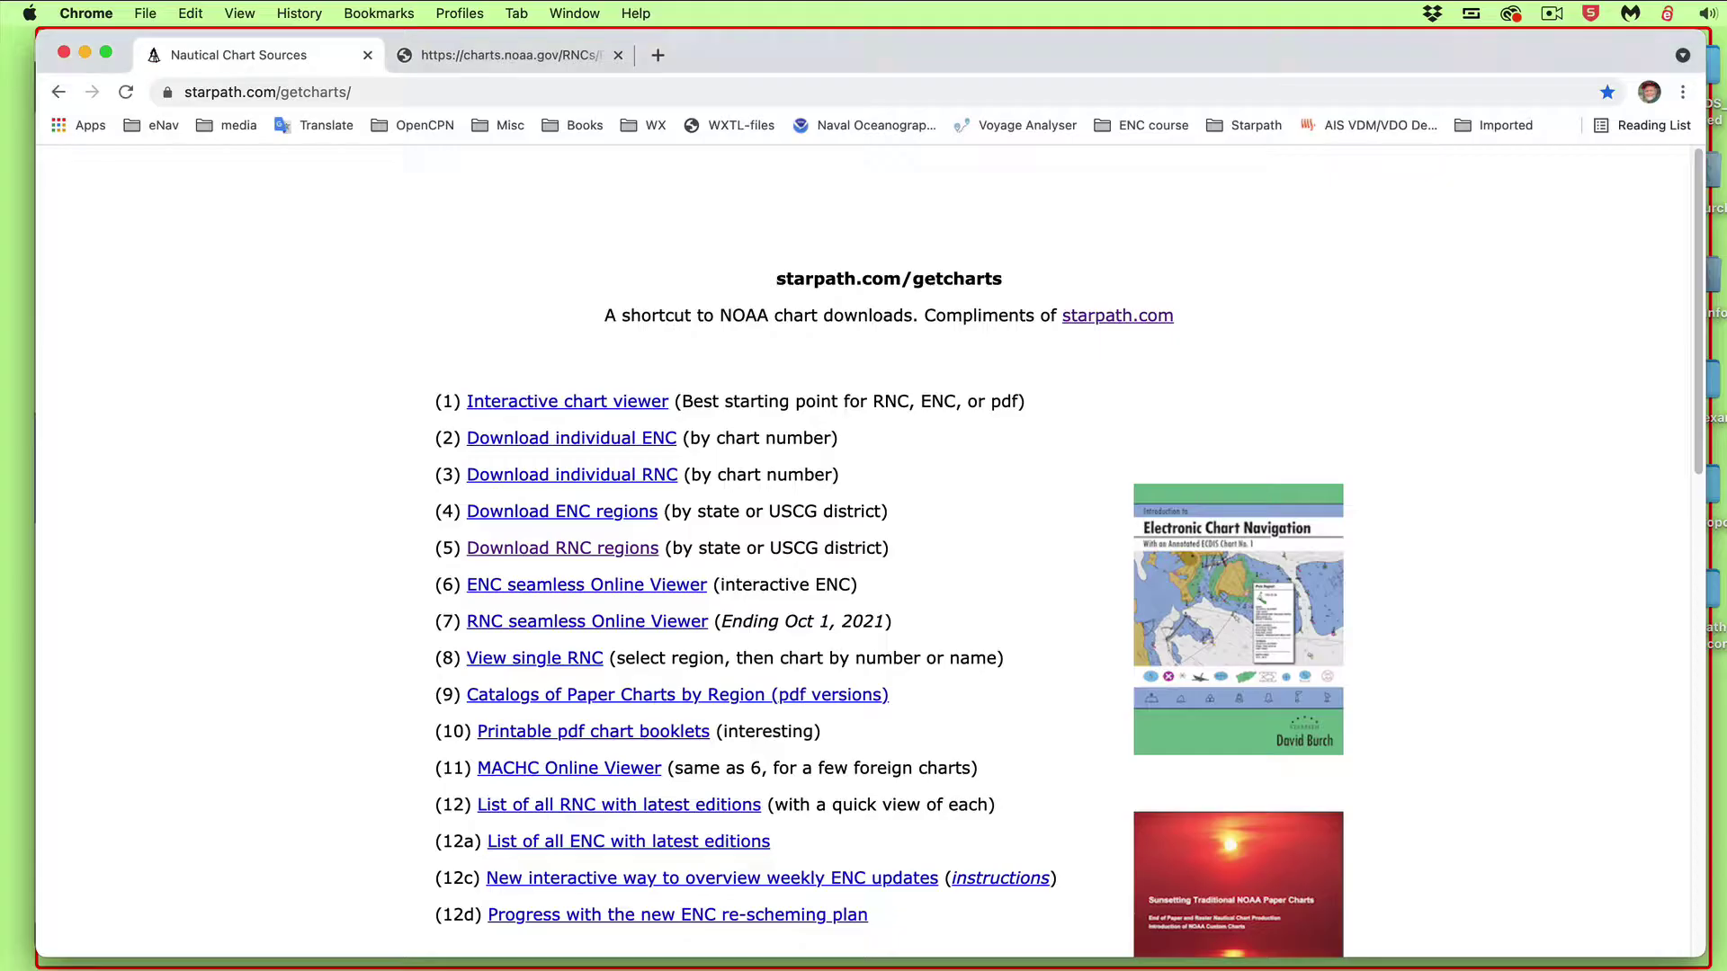
left_click(416, 93)
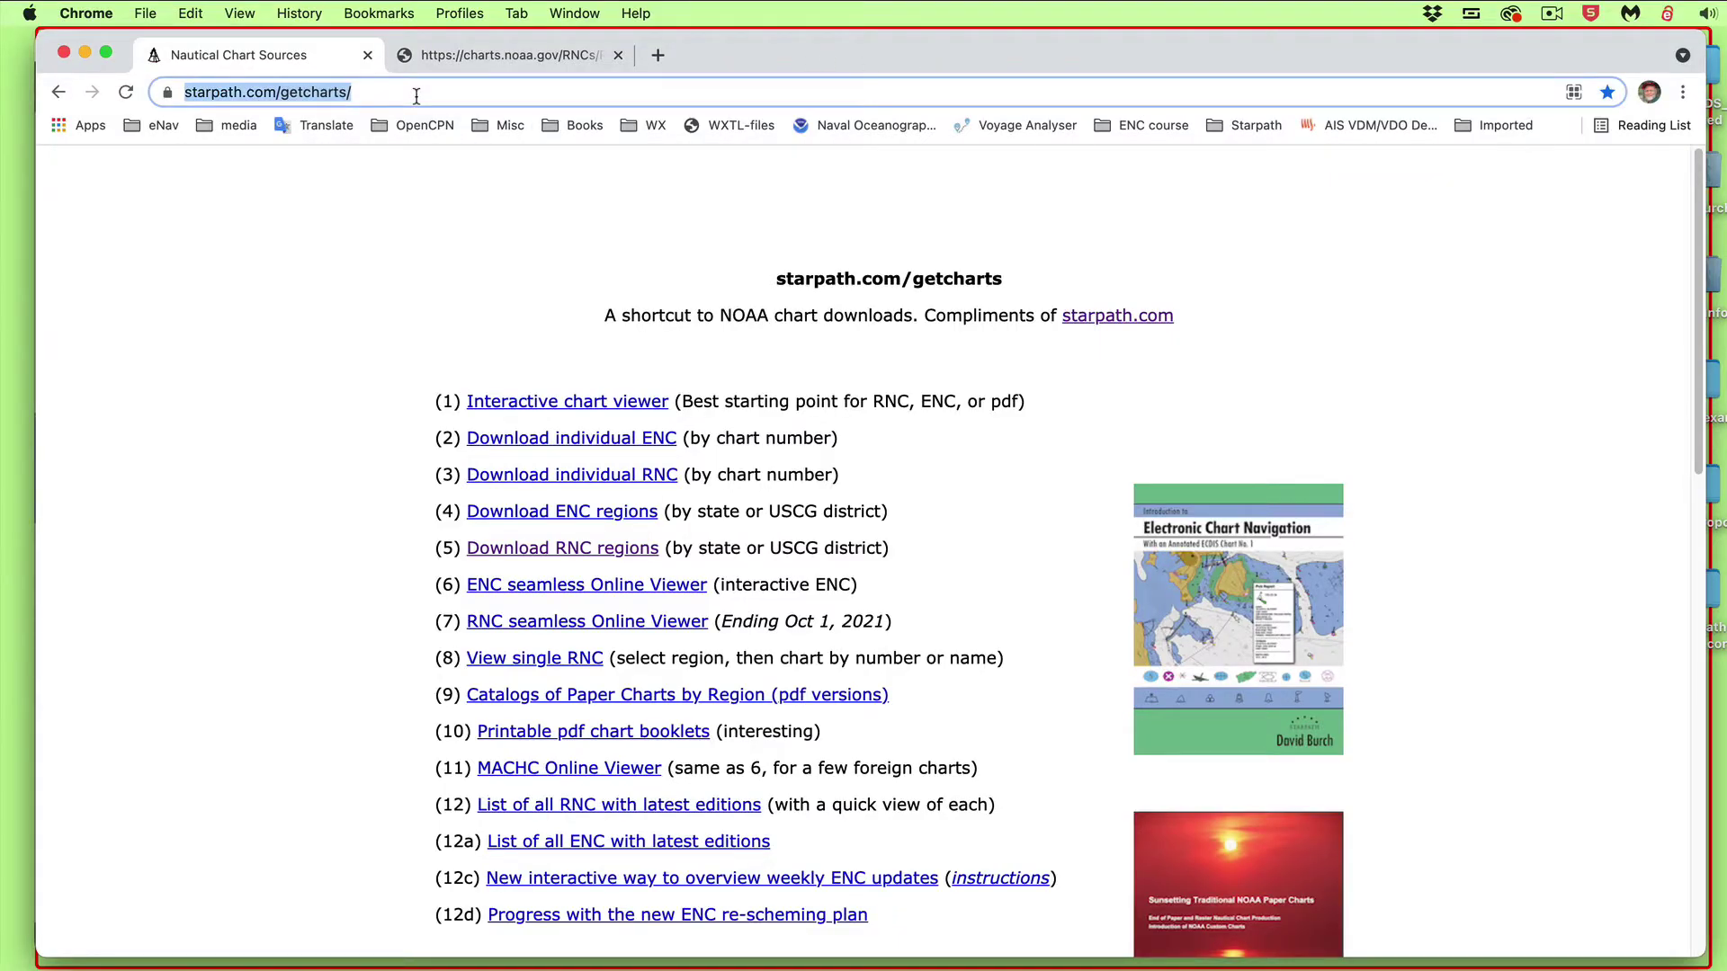
left_click(416, 94)
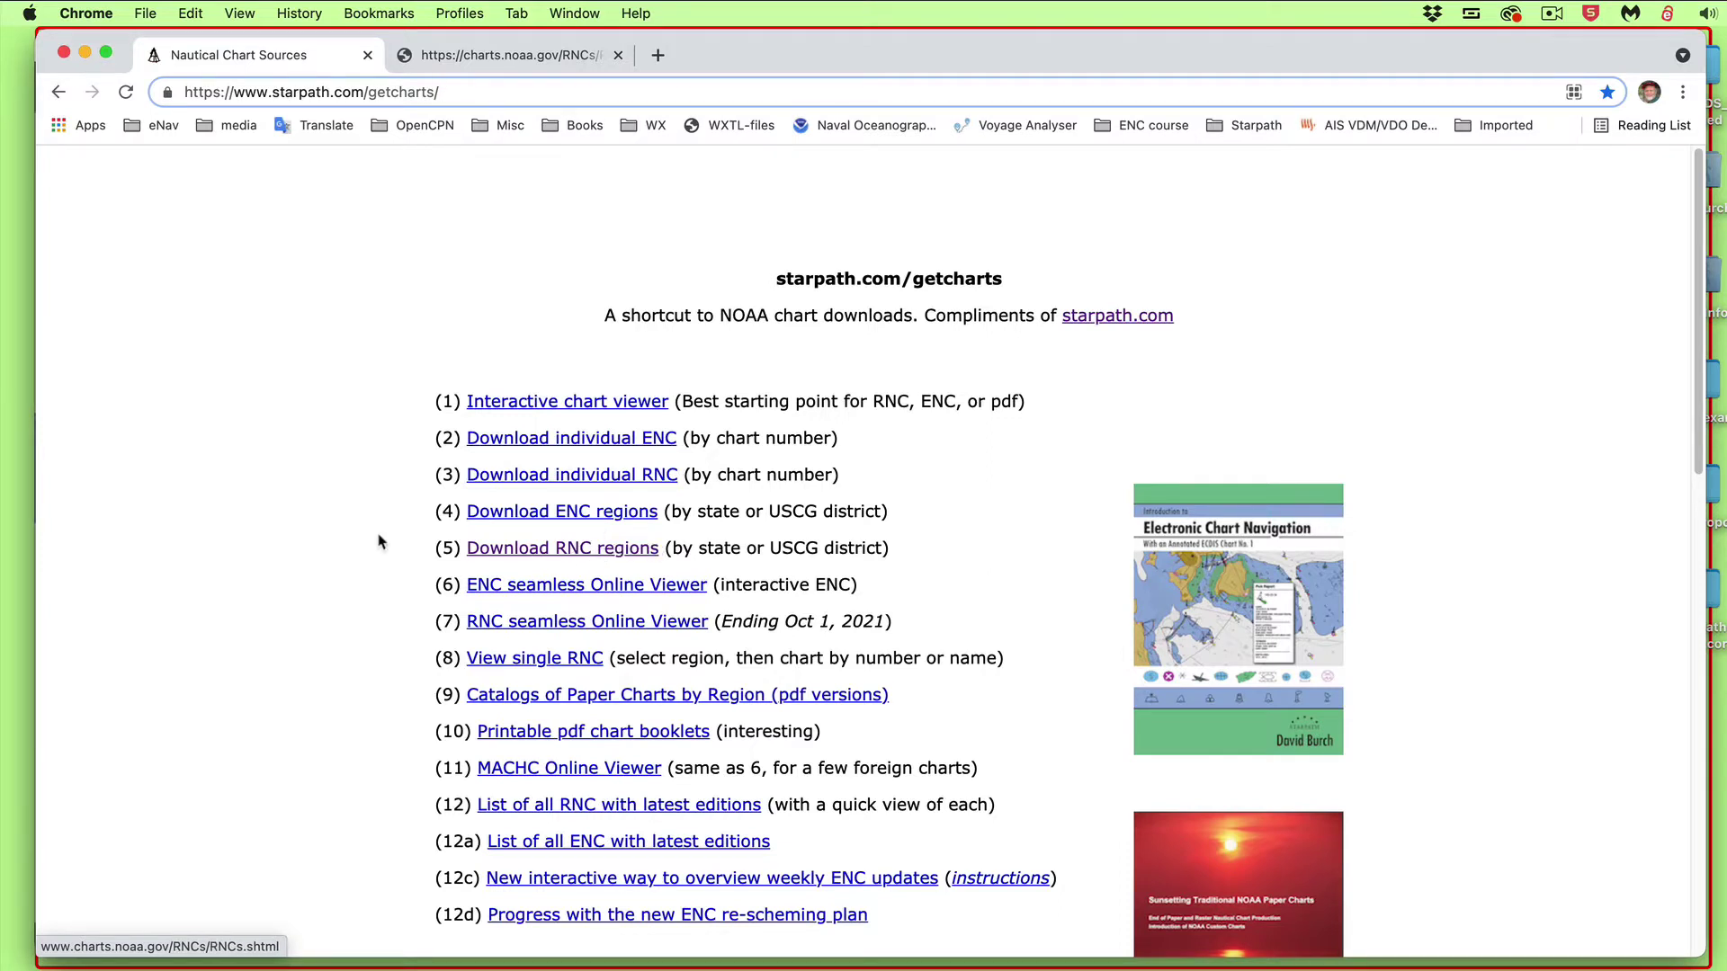
left_click(604, 552)
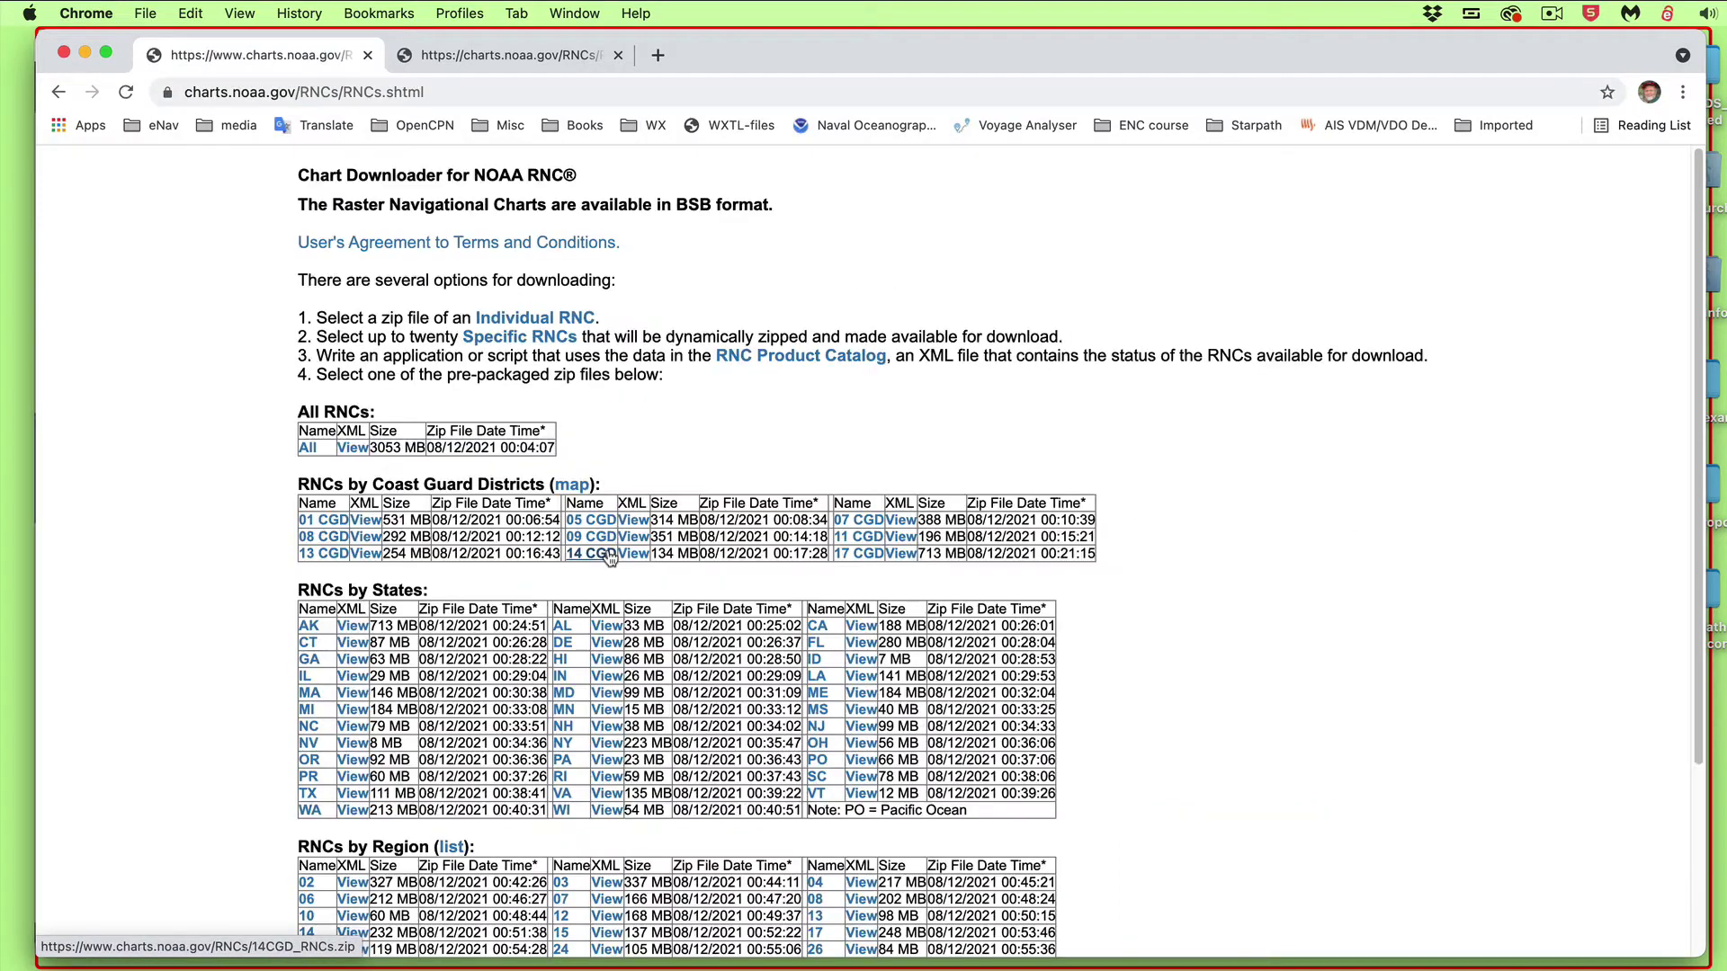
scroll(1164, 816, "down", 3)
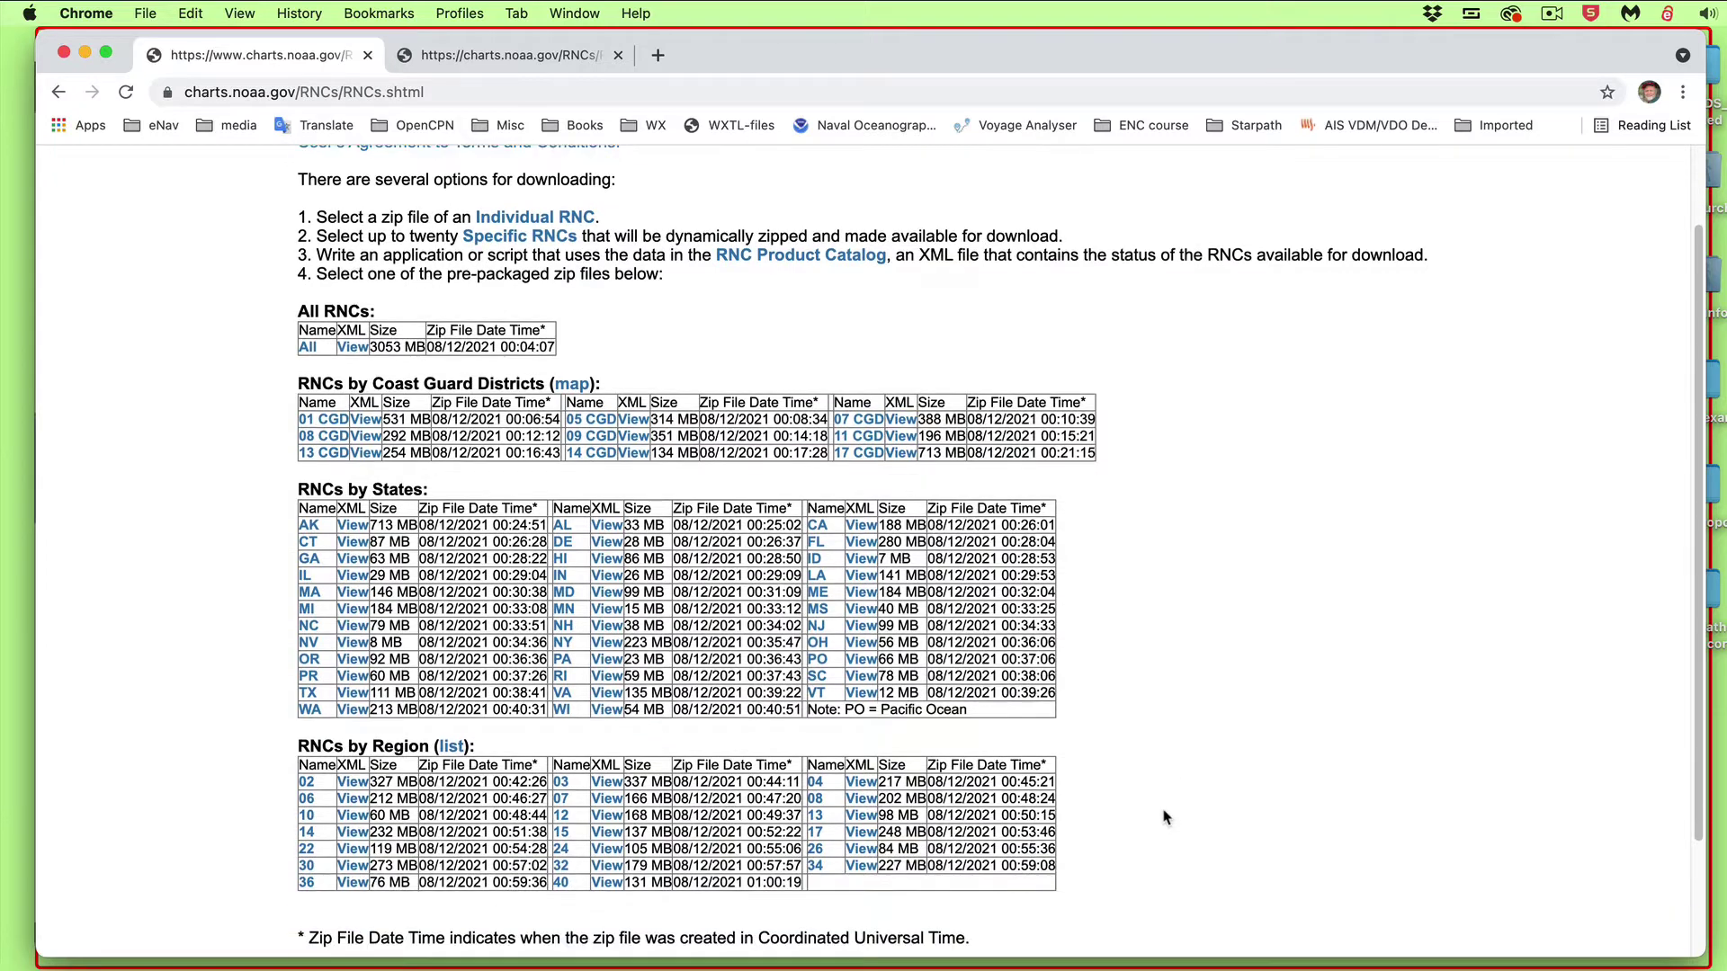
scroll(1165, 816, "down", 3)
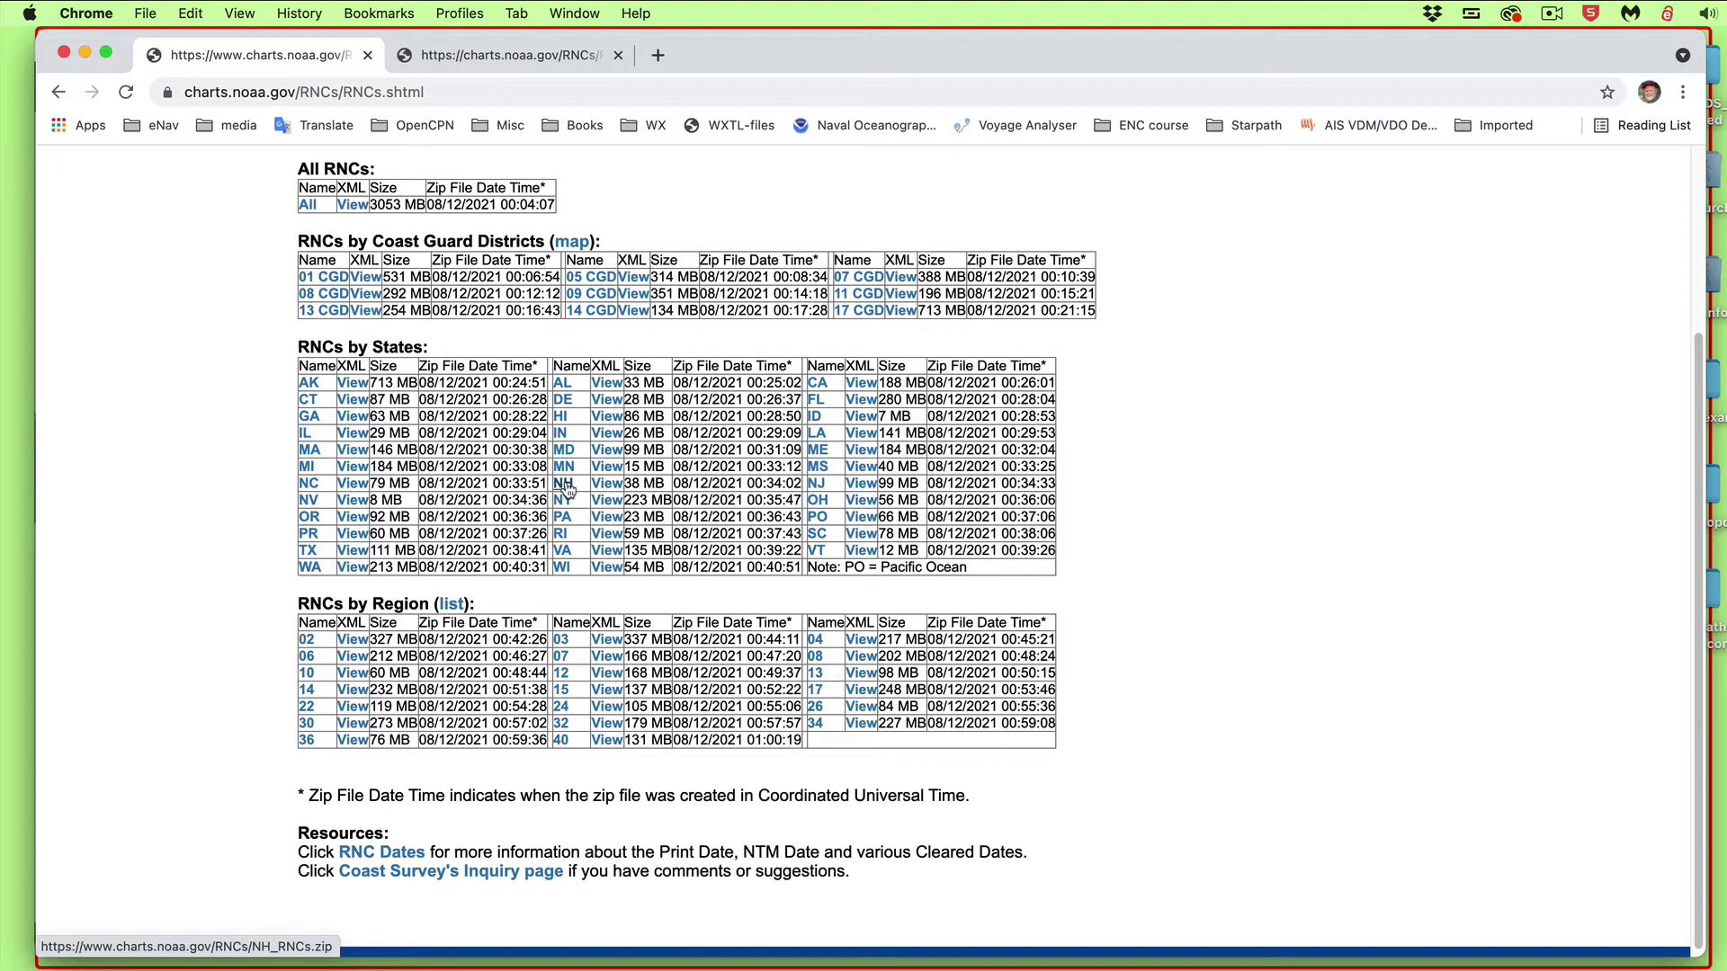
left_click(565, 489)
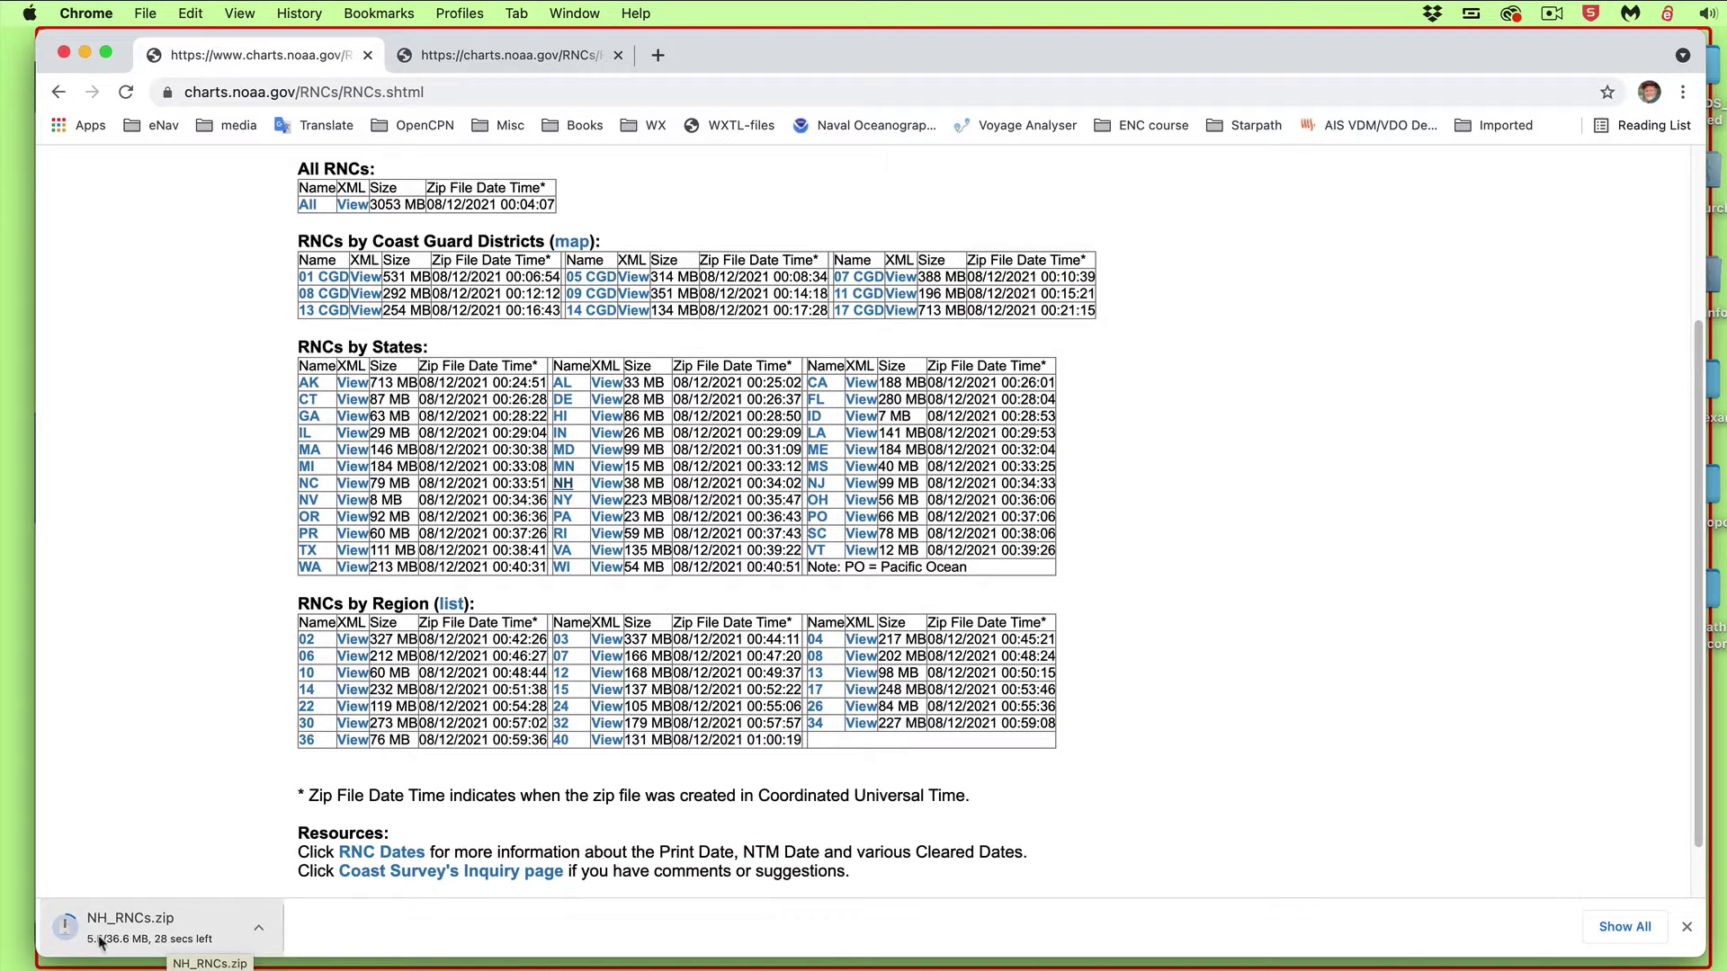
- Return to the chart sources page, open the ENC regions downloads, and download the NH state package
left_click(59, 93)
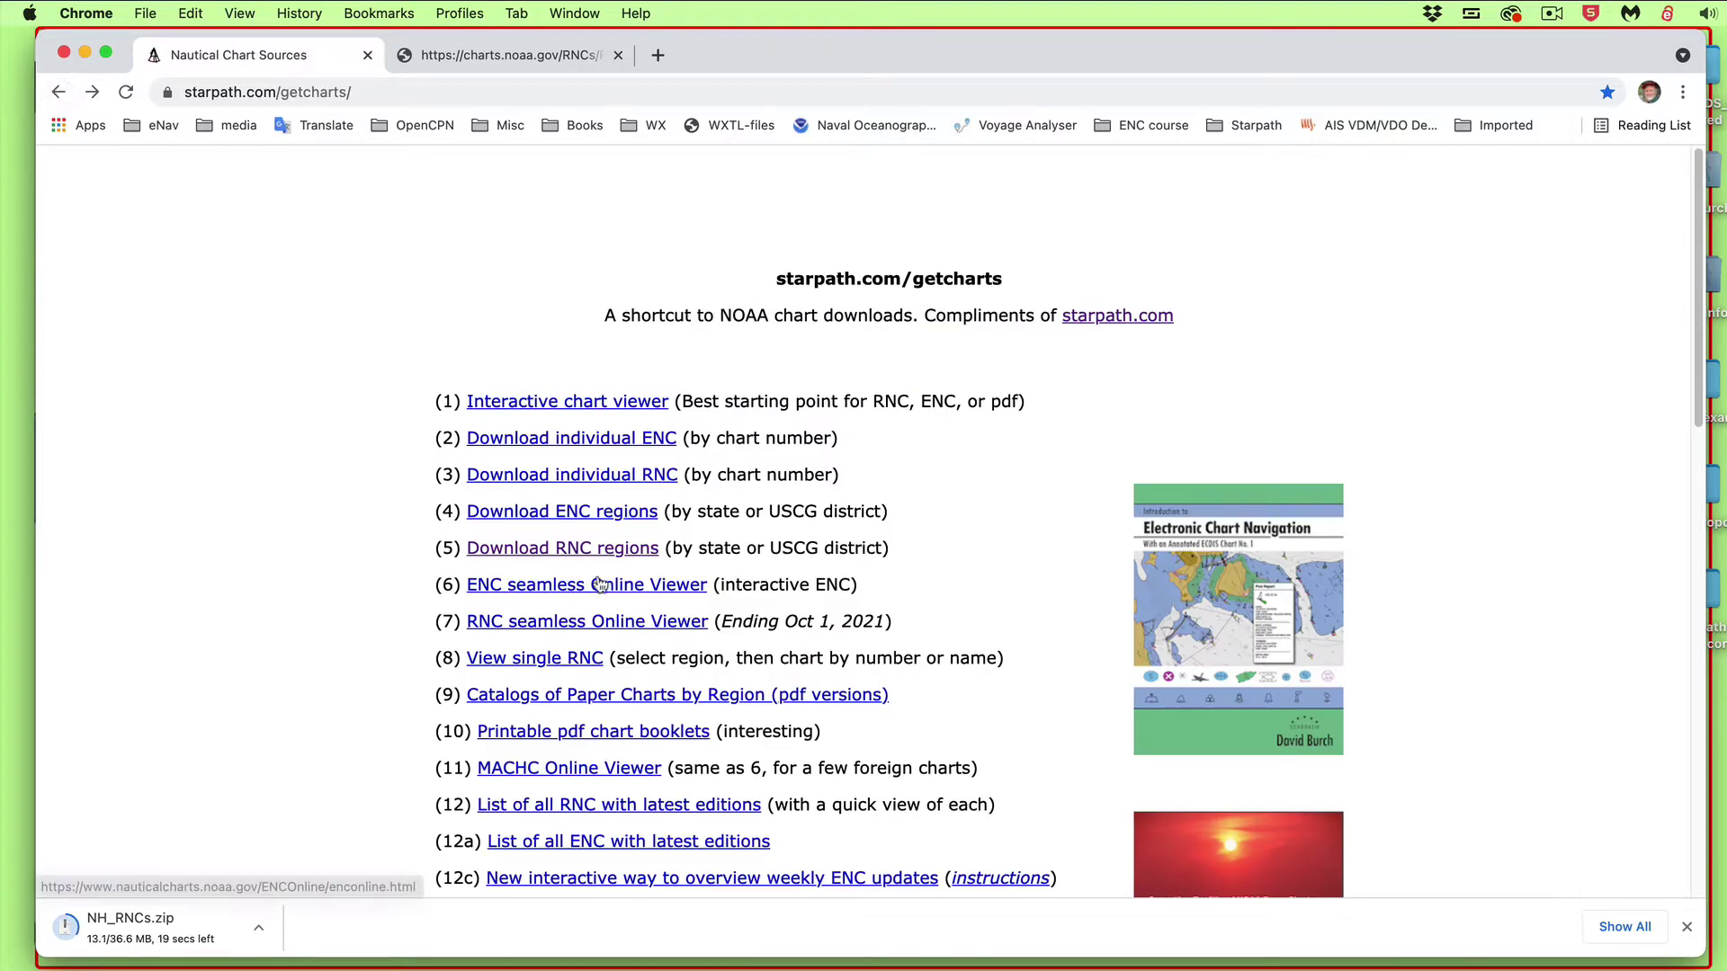
left_click(522, 512)
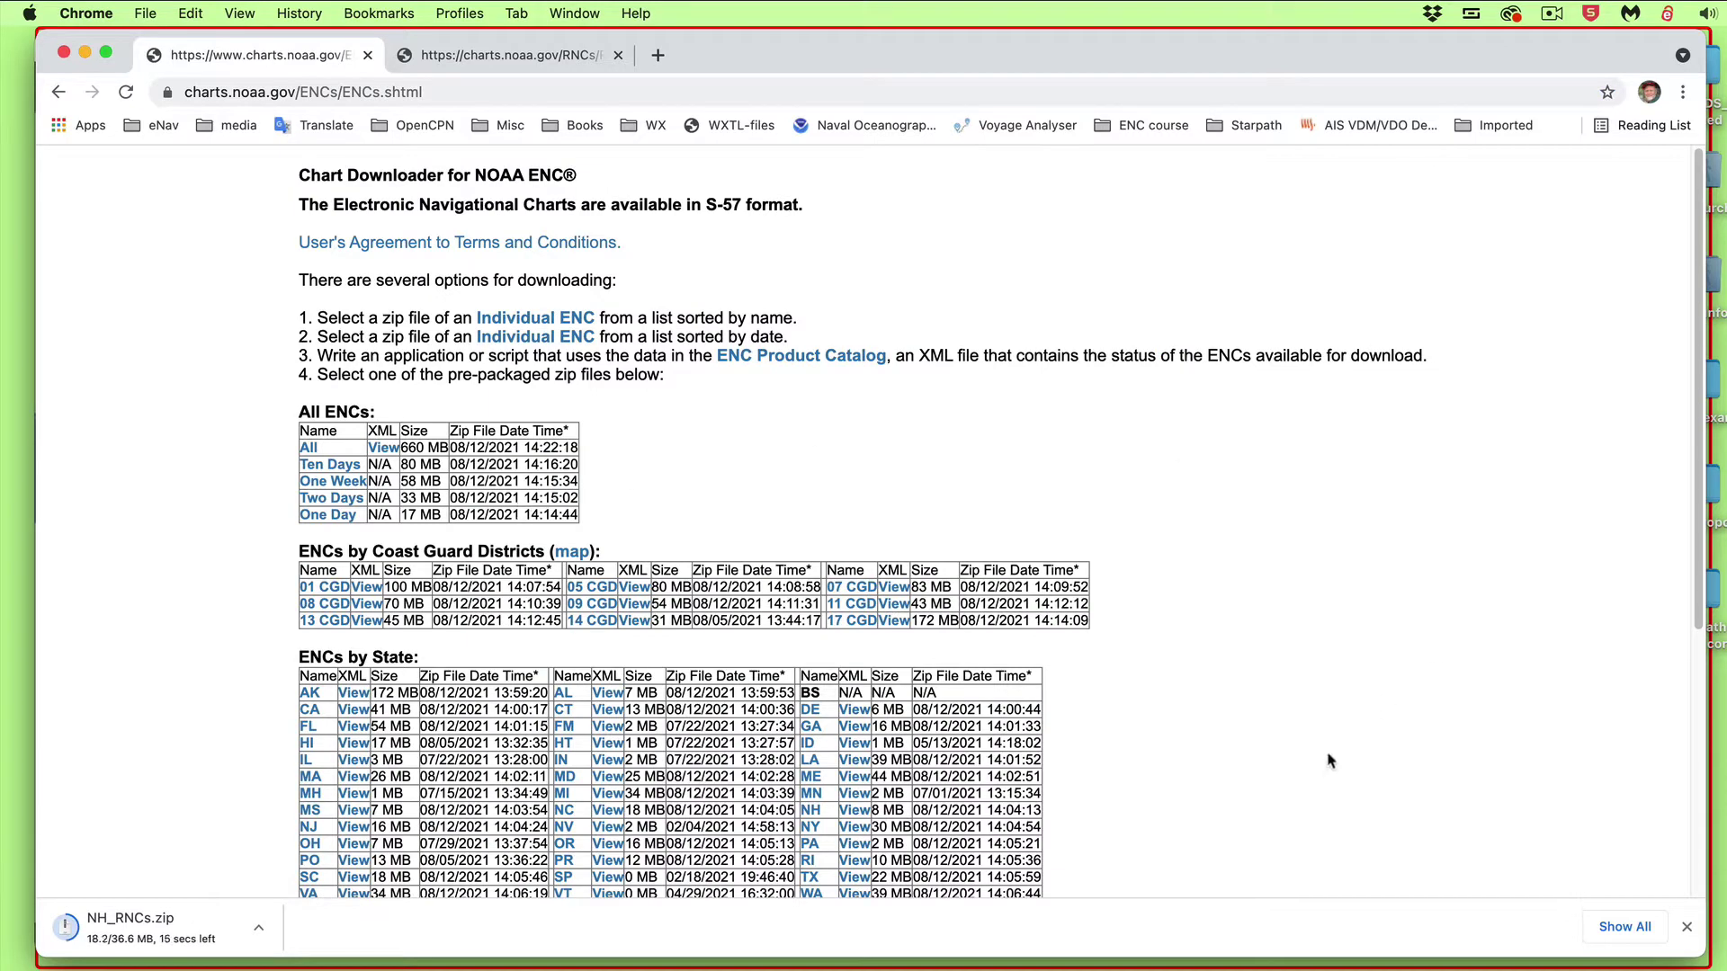
scroll(1319, 770, "down", 5)
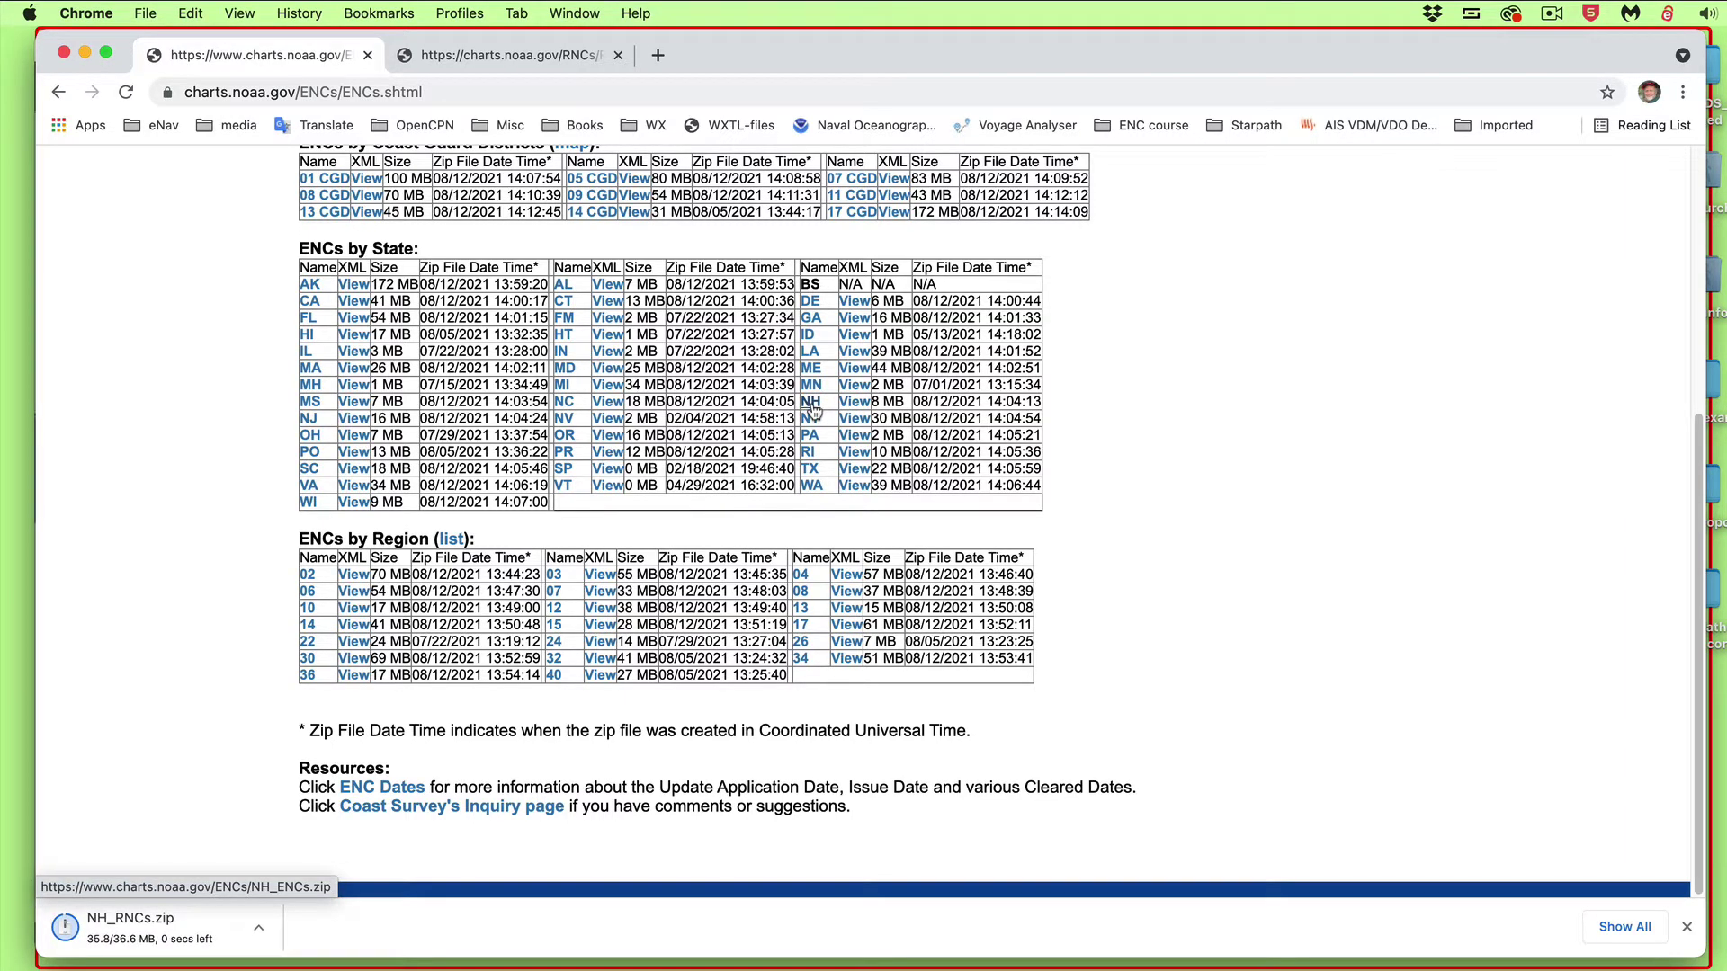
left_click(810, 403)
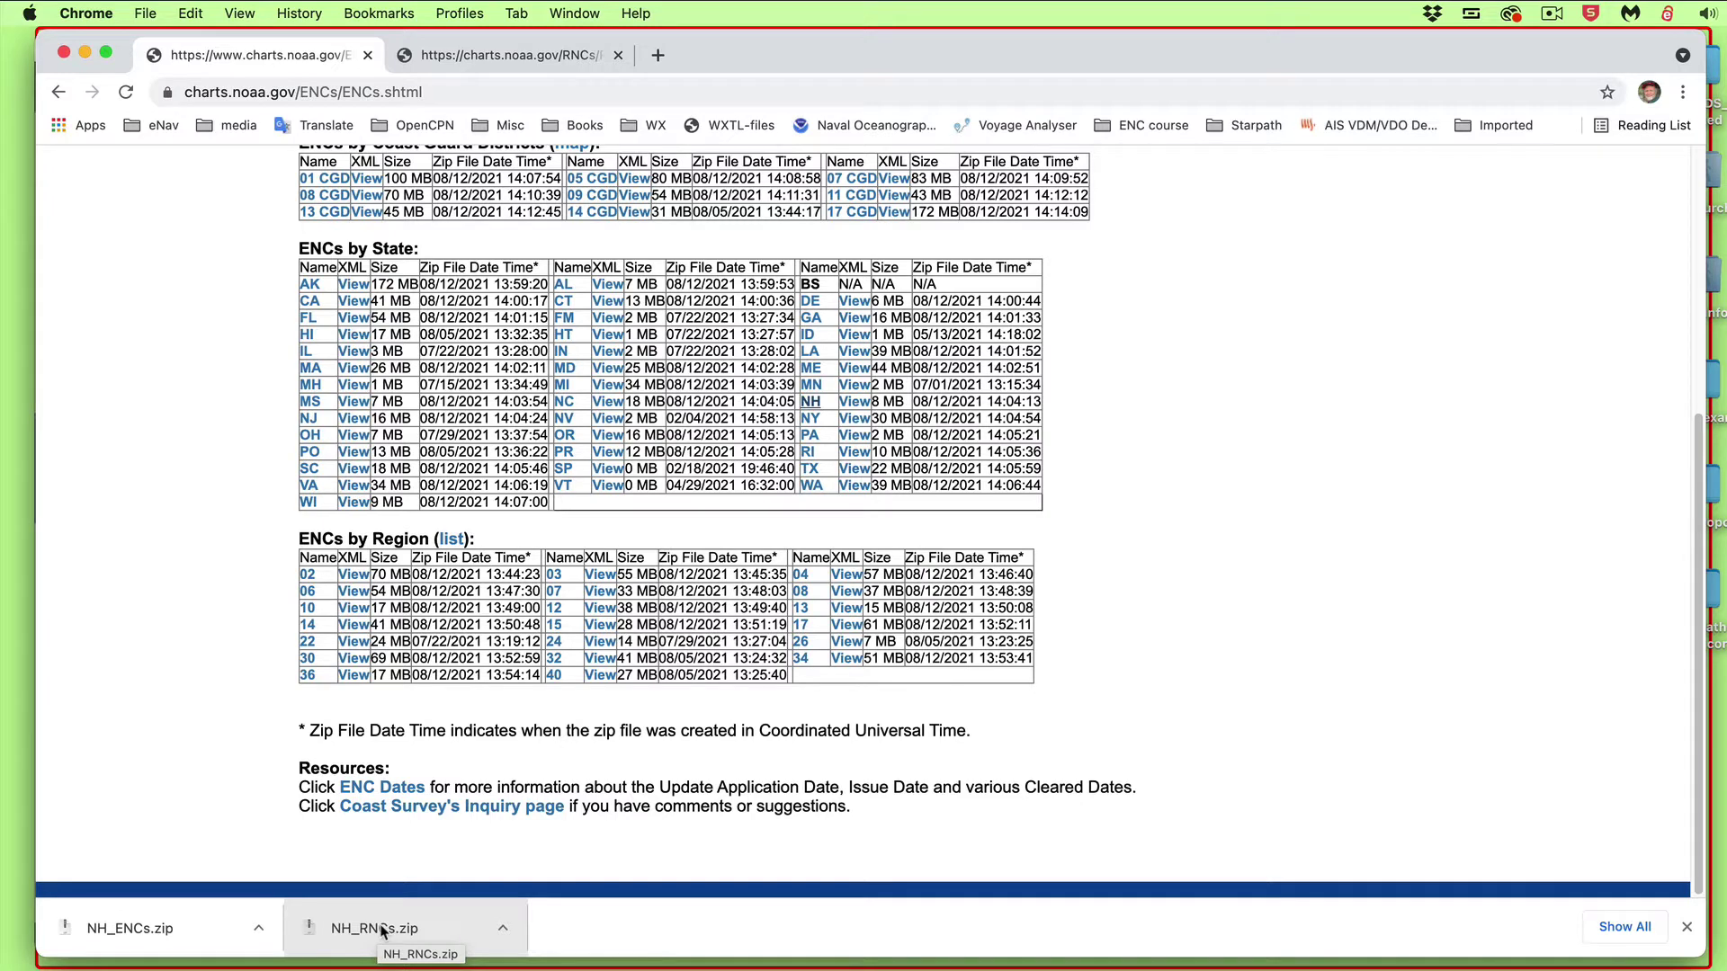
- Extract the downloaded NH_RNCs.zip and check the chart folders inside its BSB_ROOT folder
left_click(381, 930)
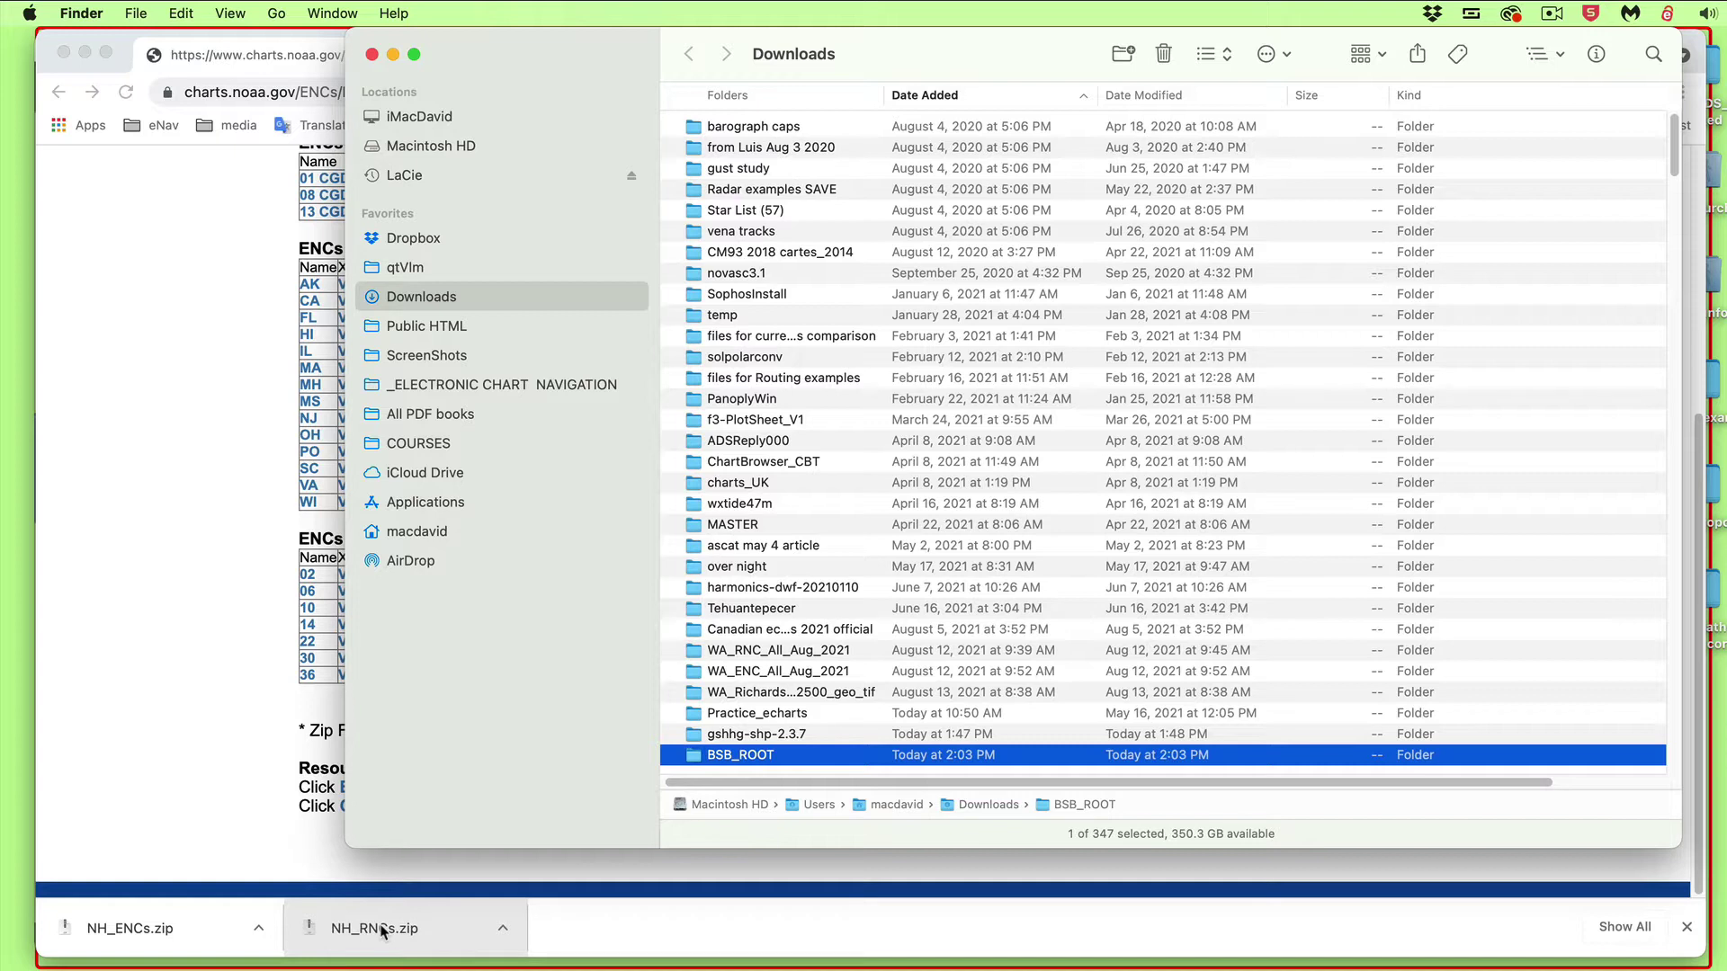
double_click(692, 757)
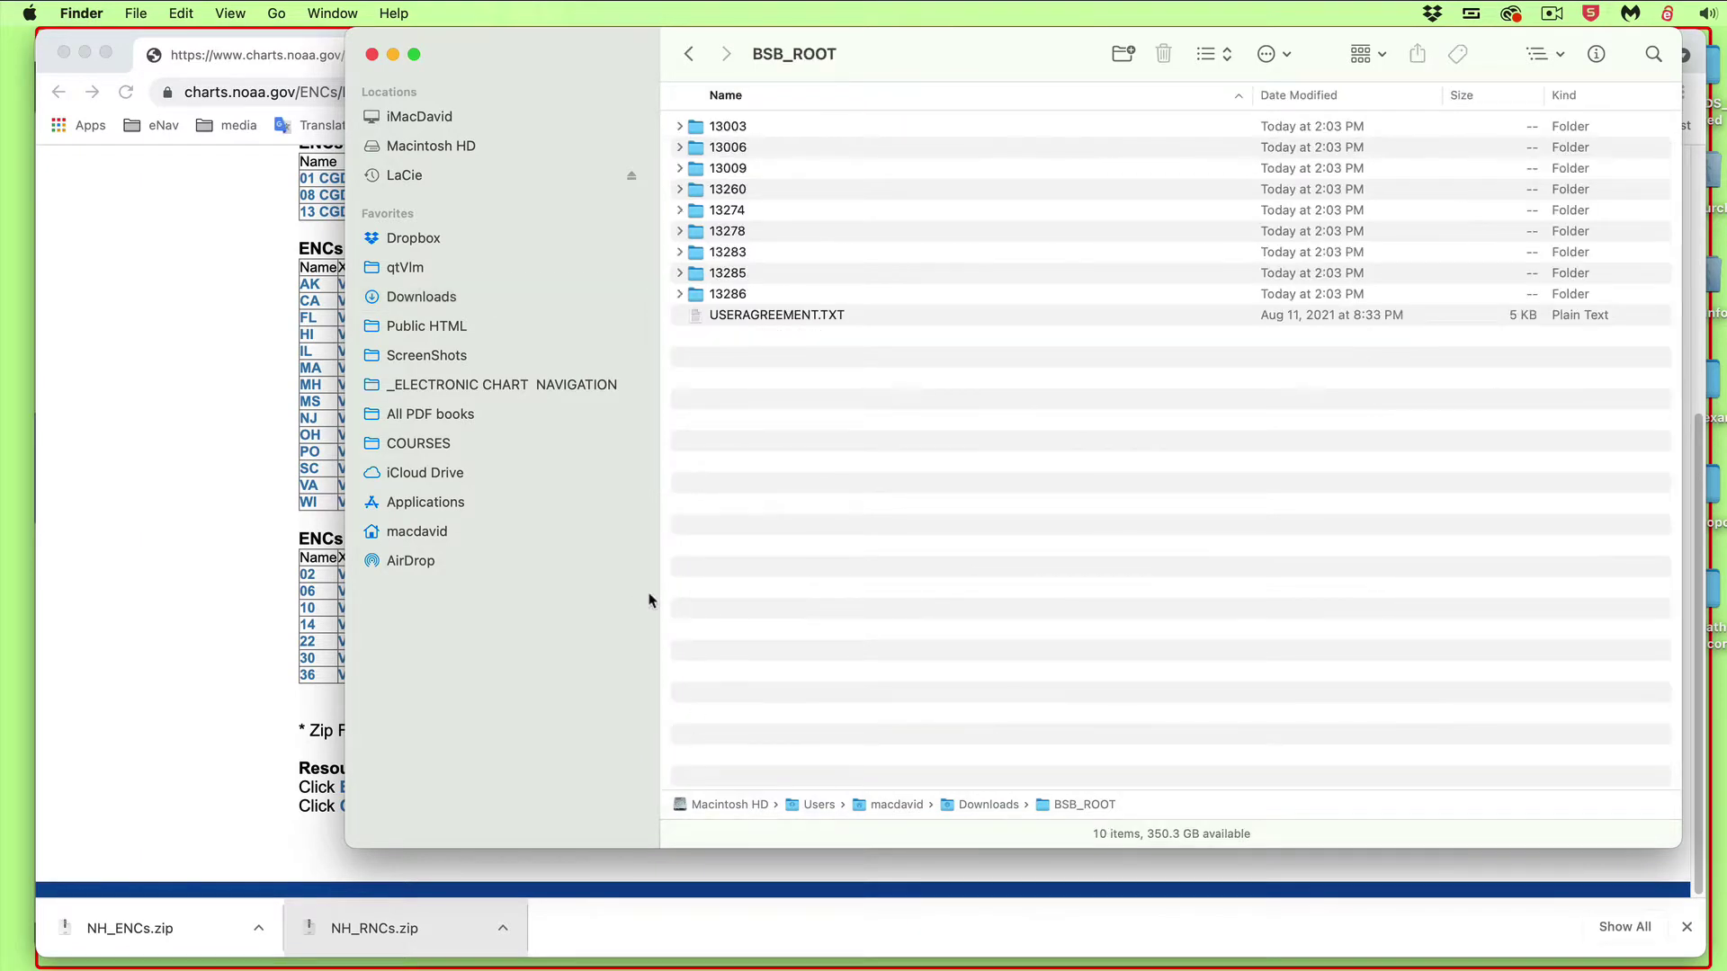
left_click(689, 54)
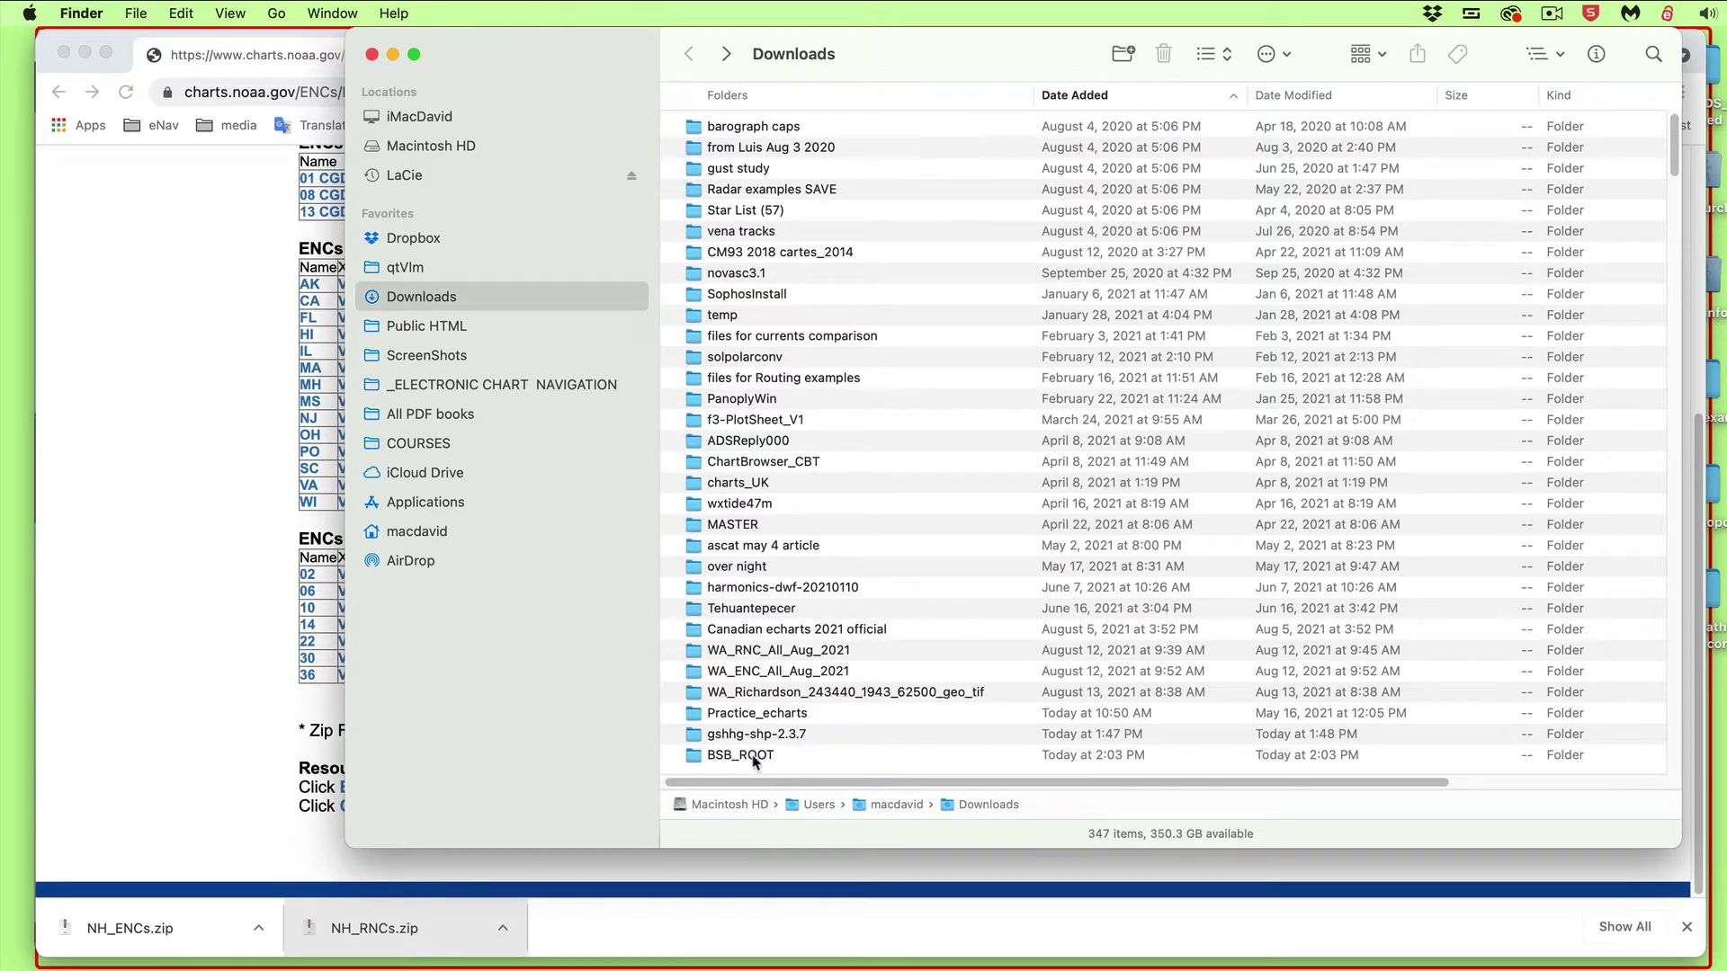
- Rename the extracted BSB_ROOT folder in Downloads as NH_RNC
left_click(746, 756)
right_click(753, 758)
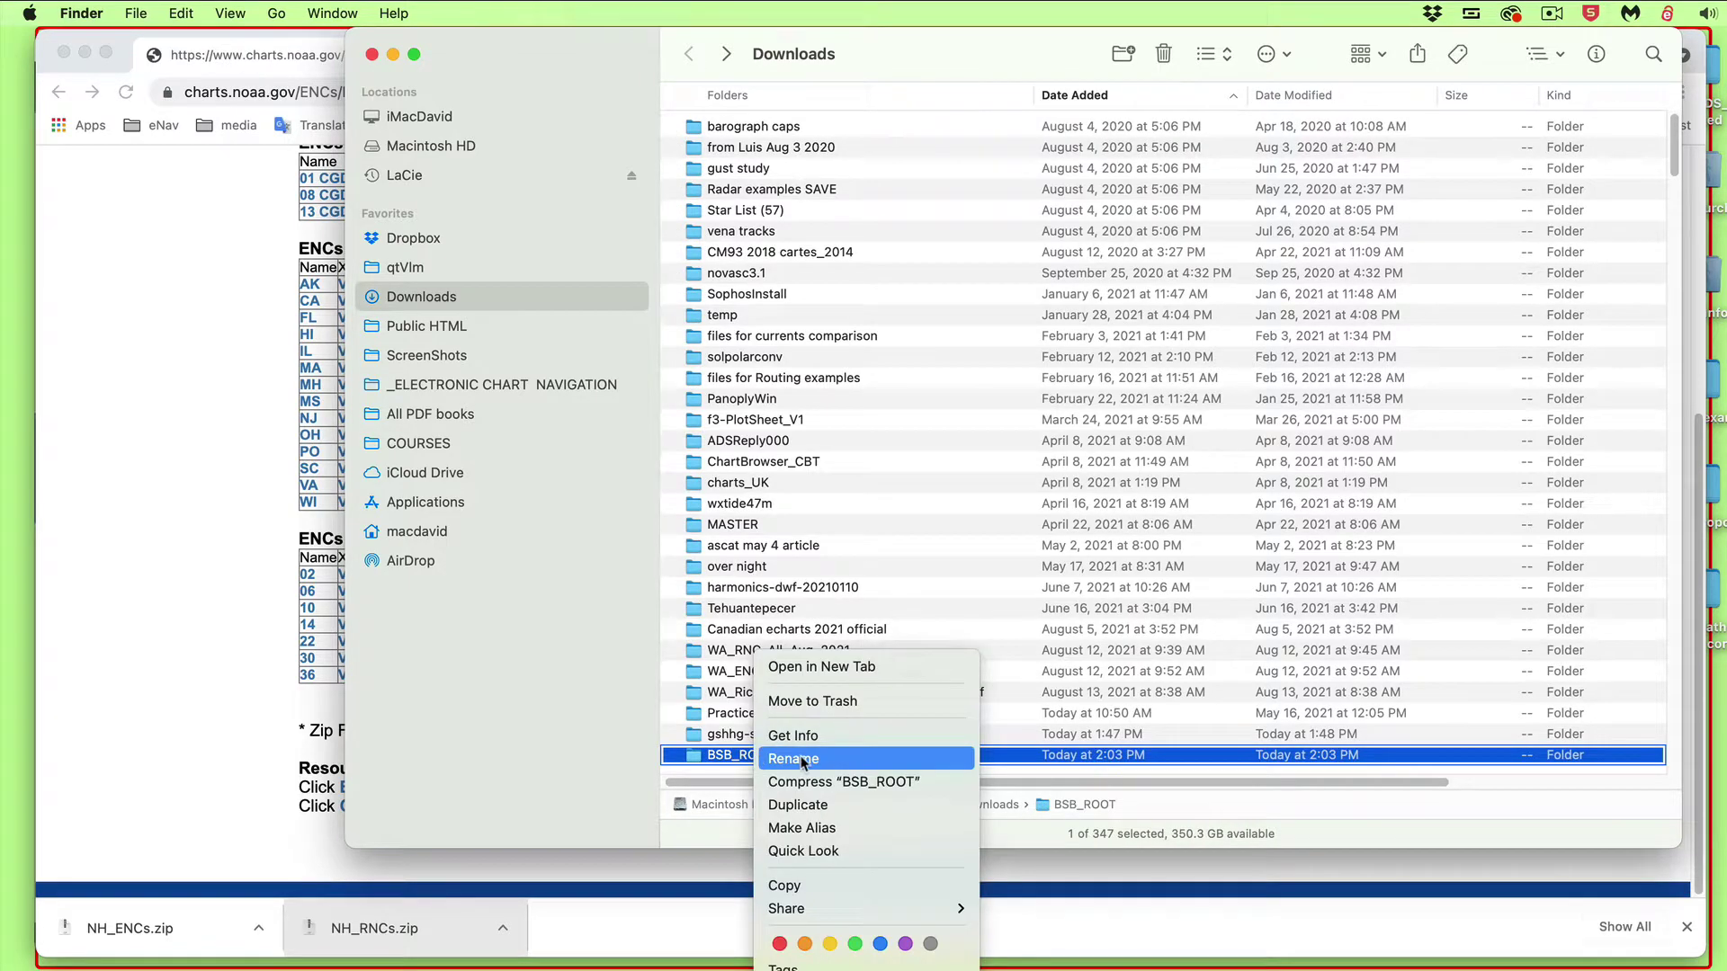
left_click(793, 759)
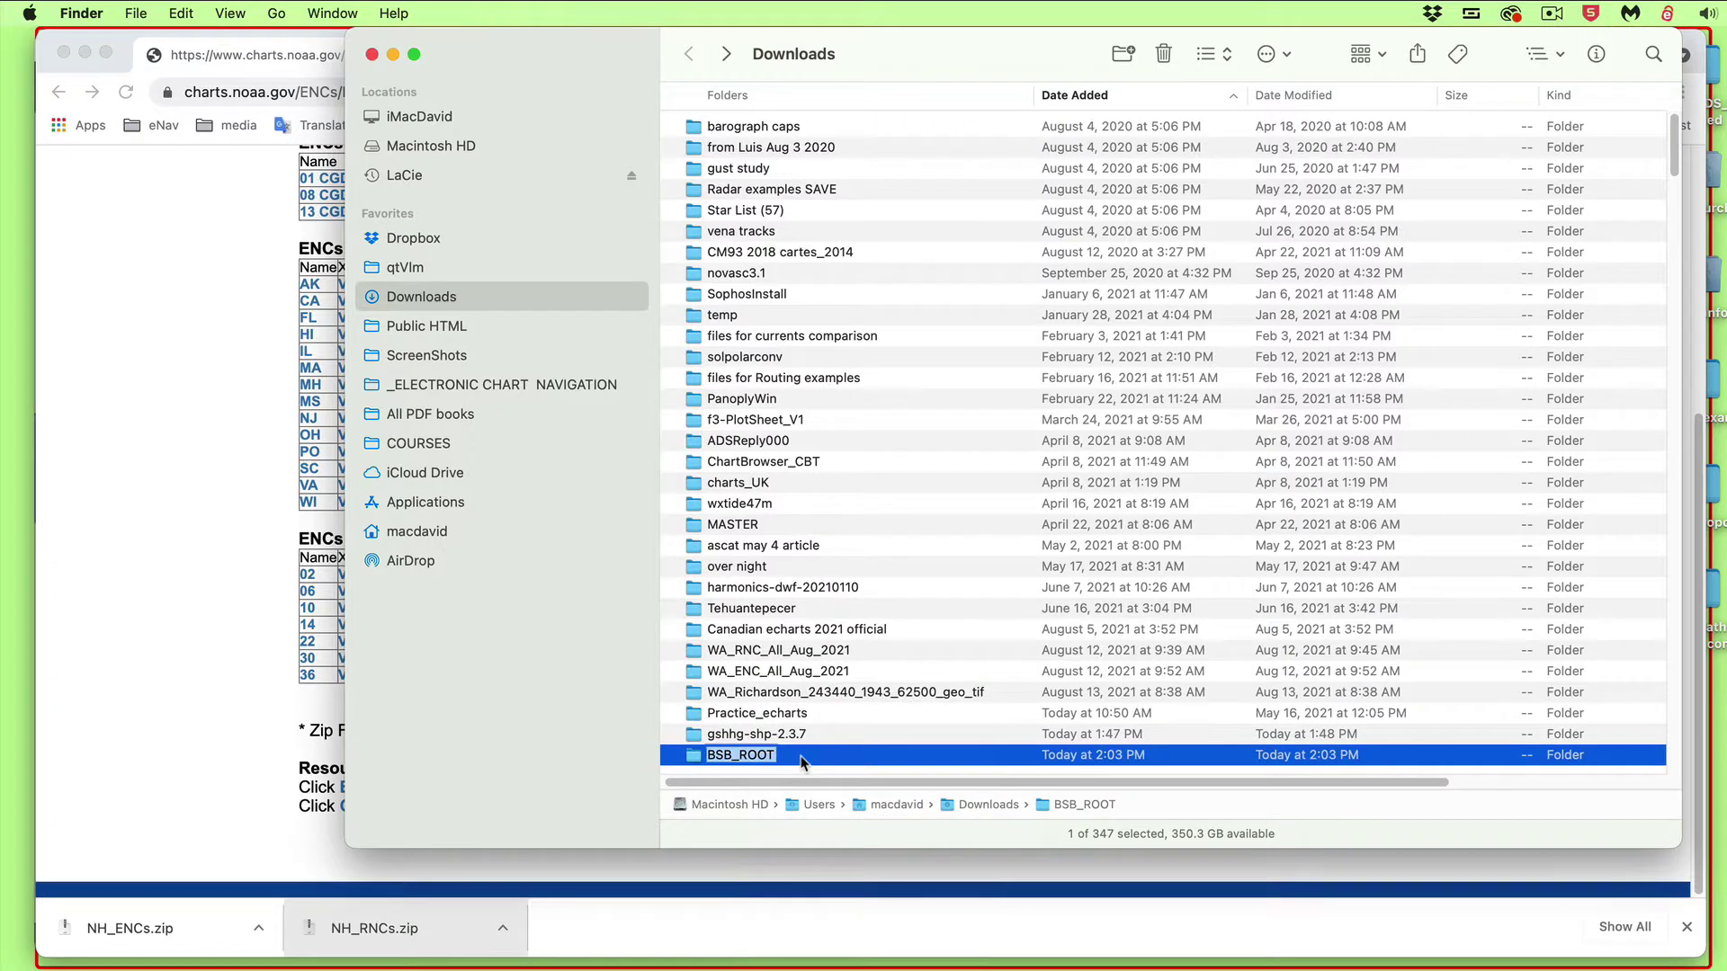
type("NH_RNC")
left_click(822, 752)
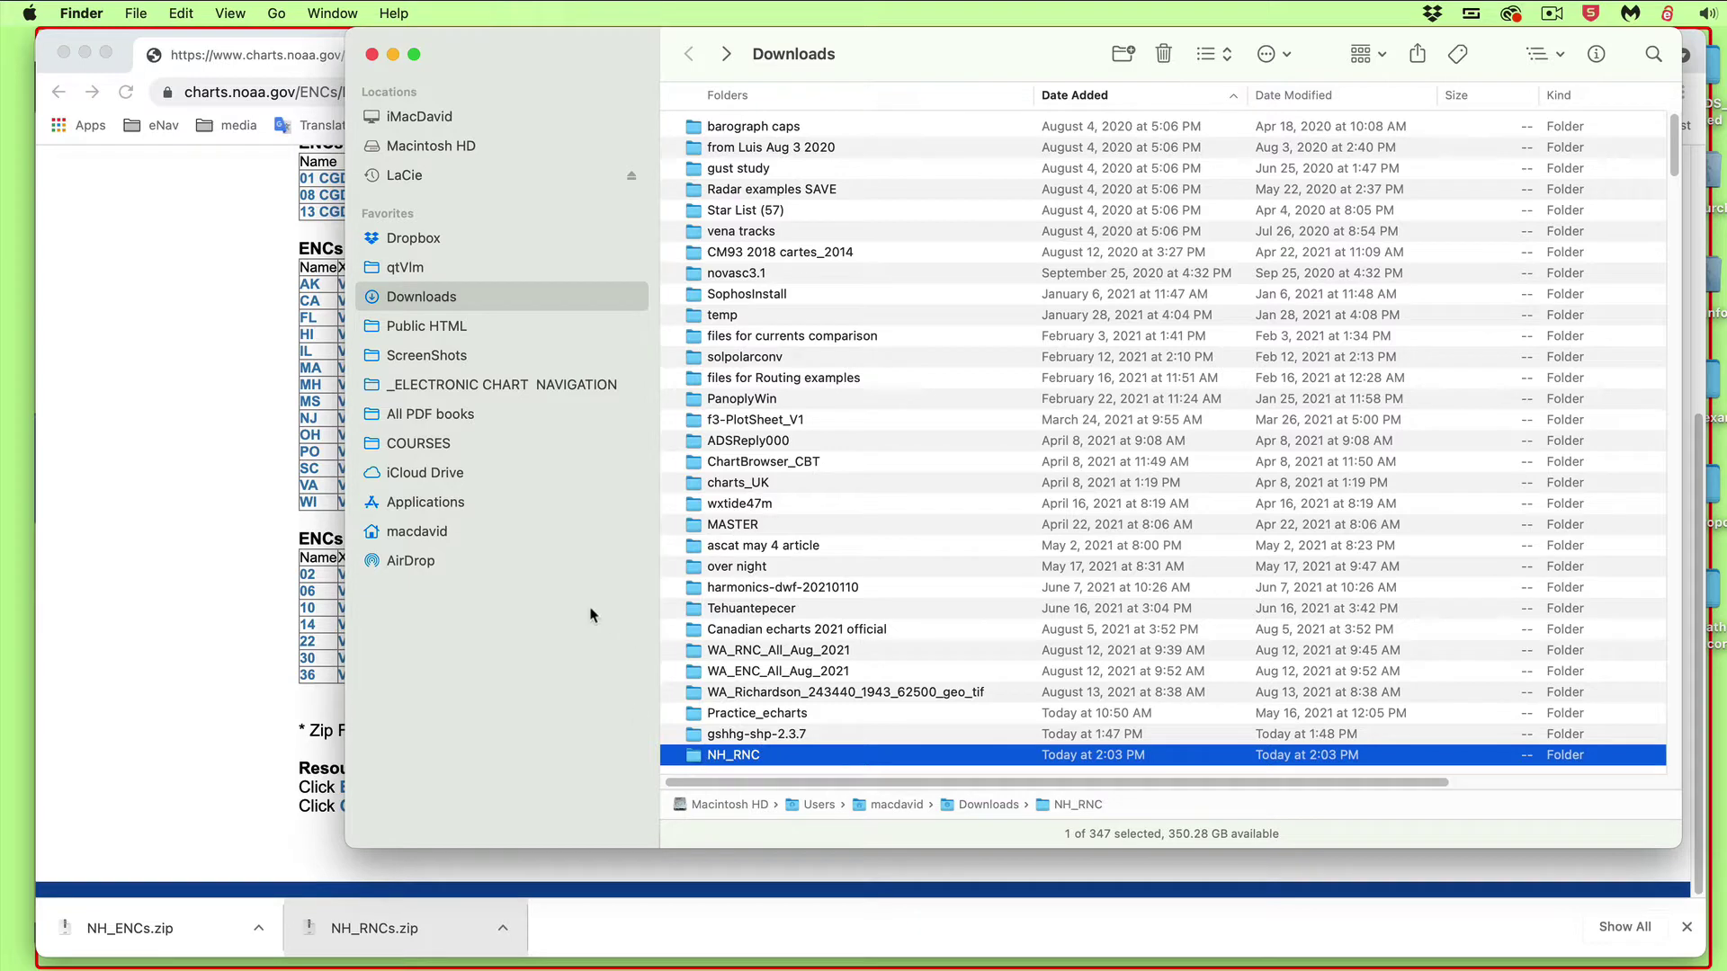
- Extract the downloaded NH_ENCs.zip and check the contents of its ENC_ROOT folder
left_click(163, 940)
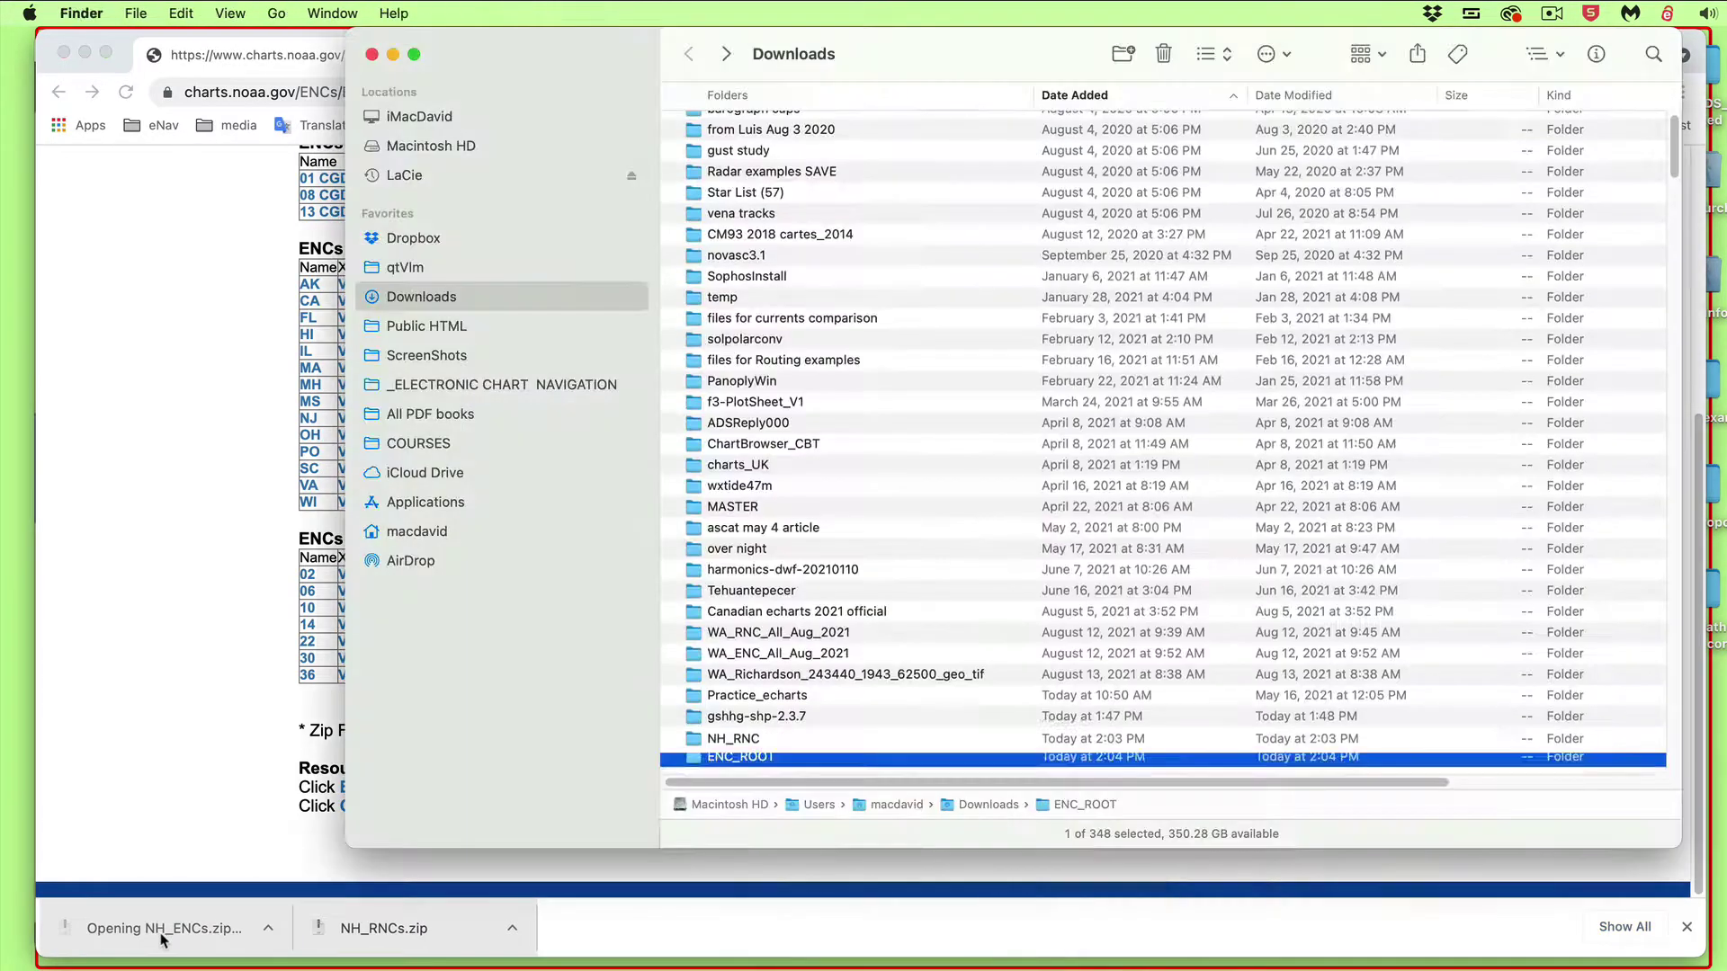
double_click(732, 763)
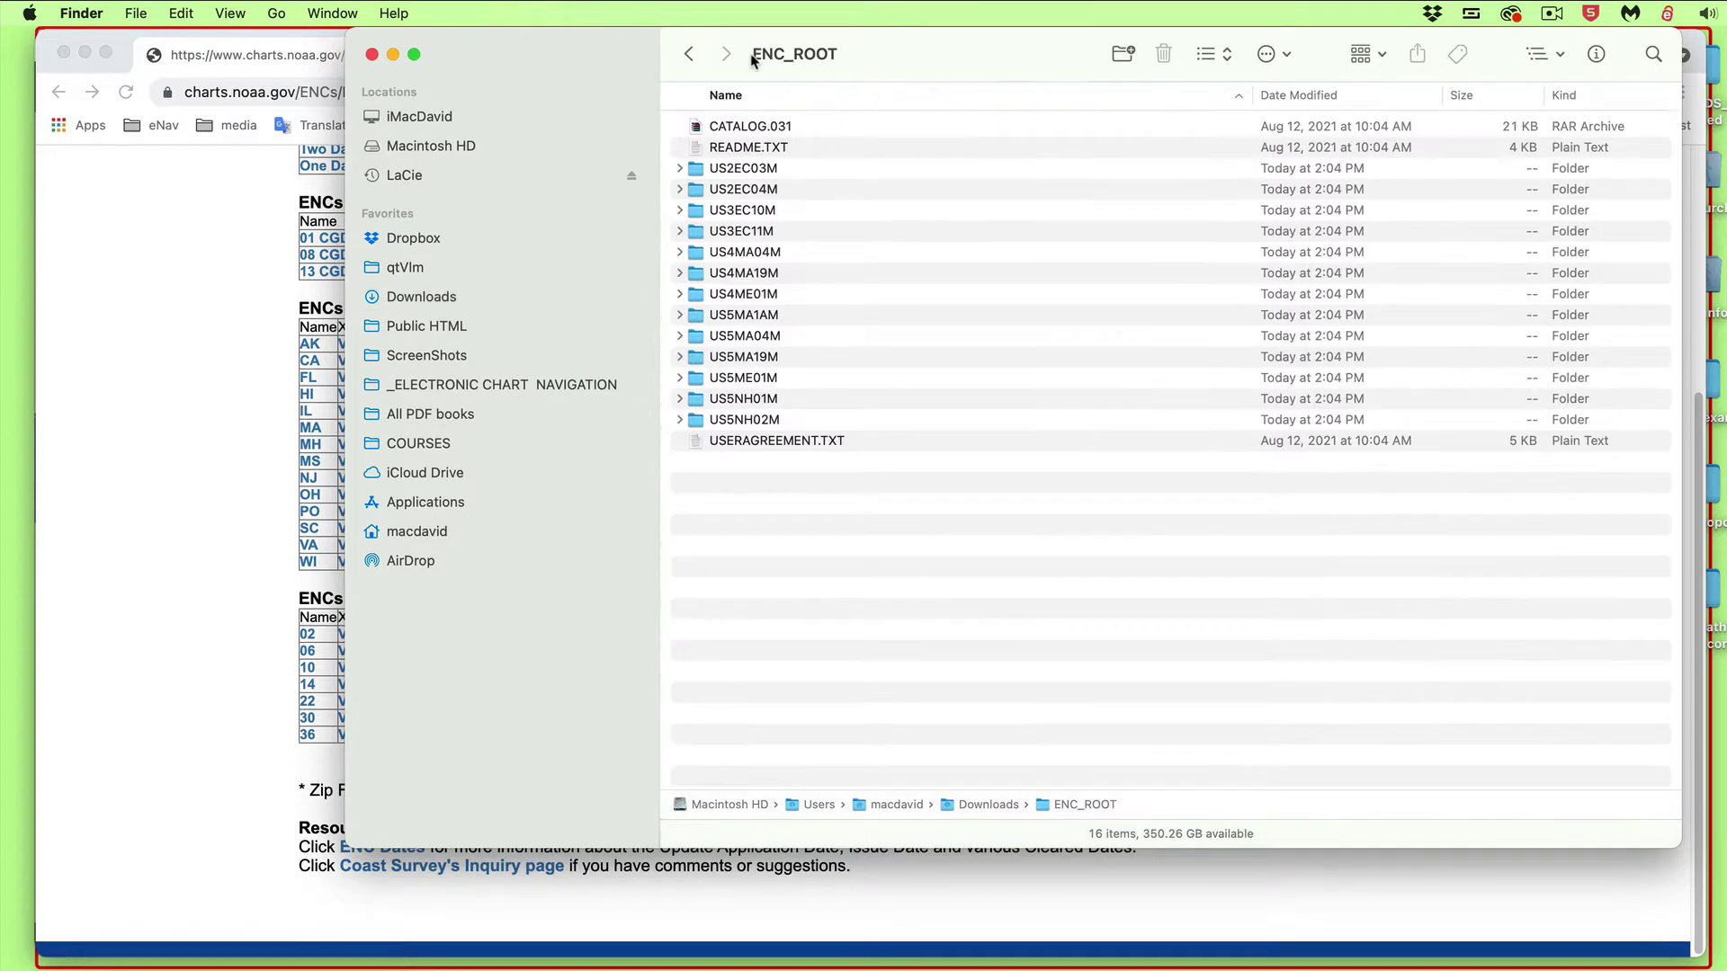
left_click(689, 56)
- Rename the extracted ENC_ROOT folder in Downloads as NH_ENC
right_click(727, 763)
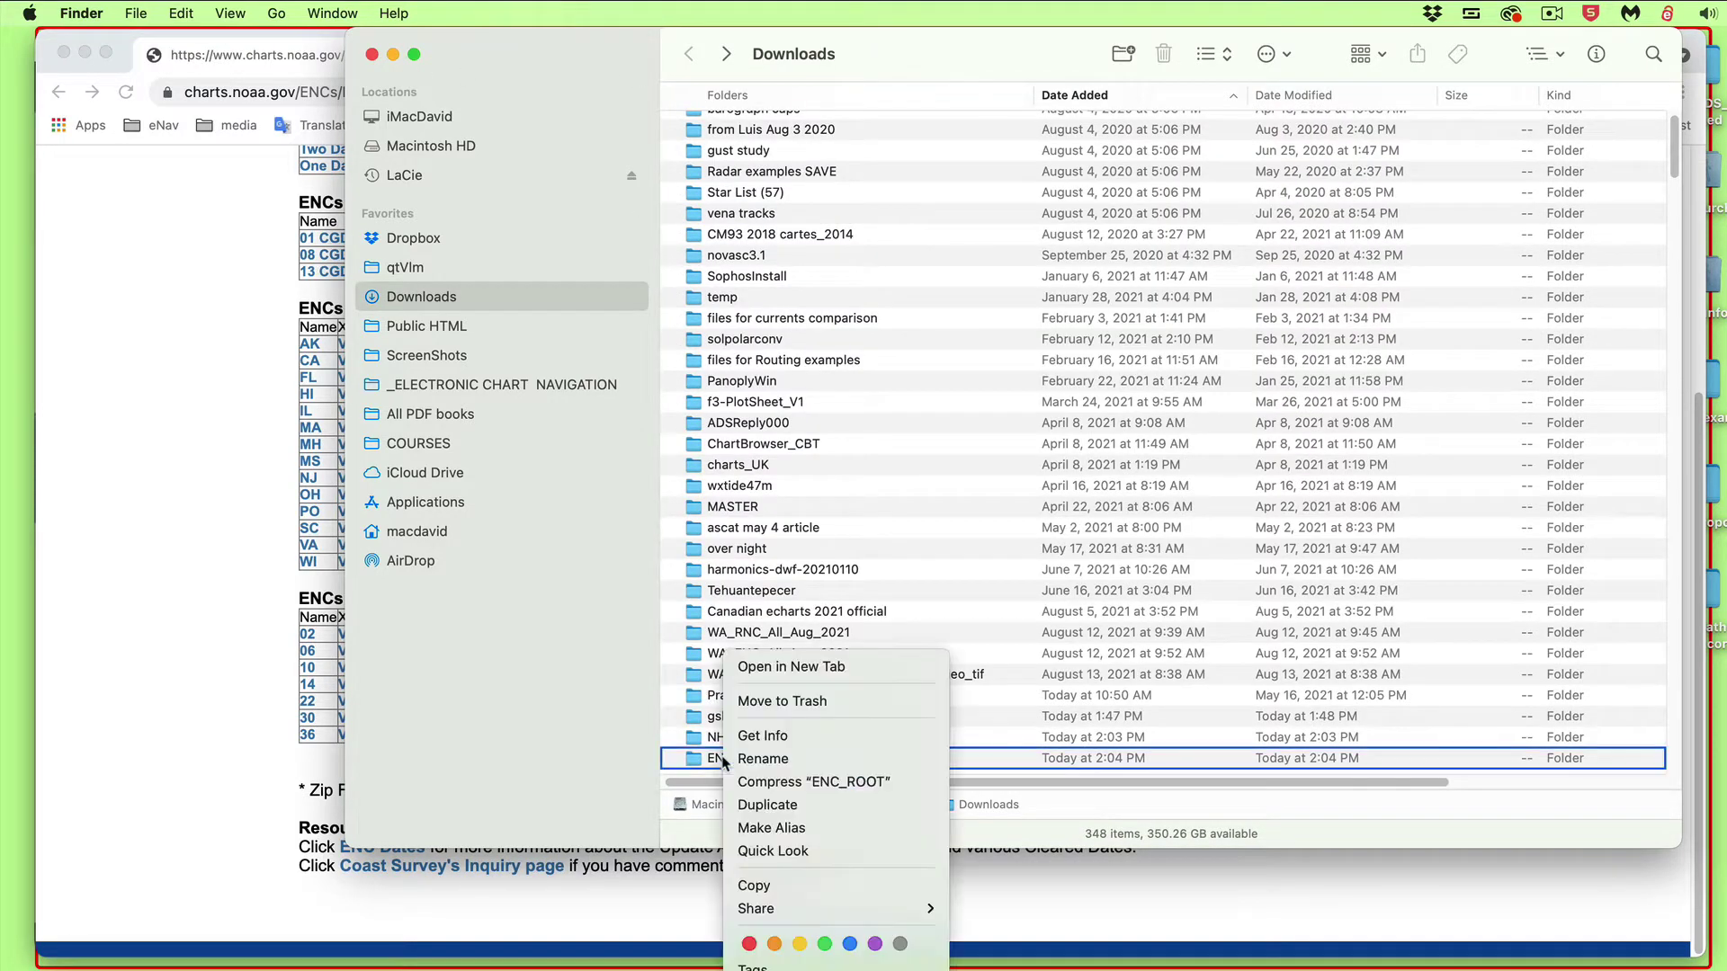
left_click(763, 760)
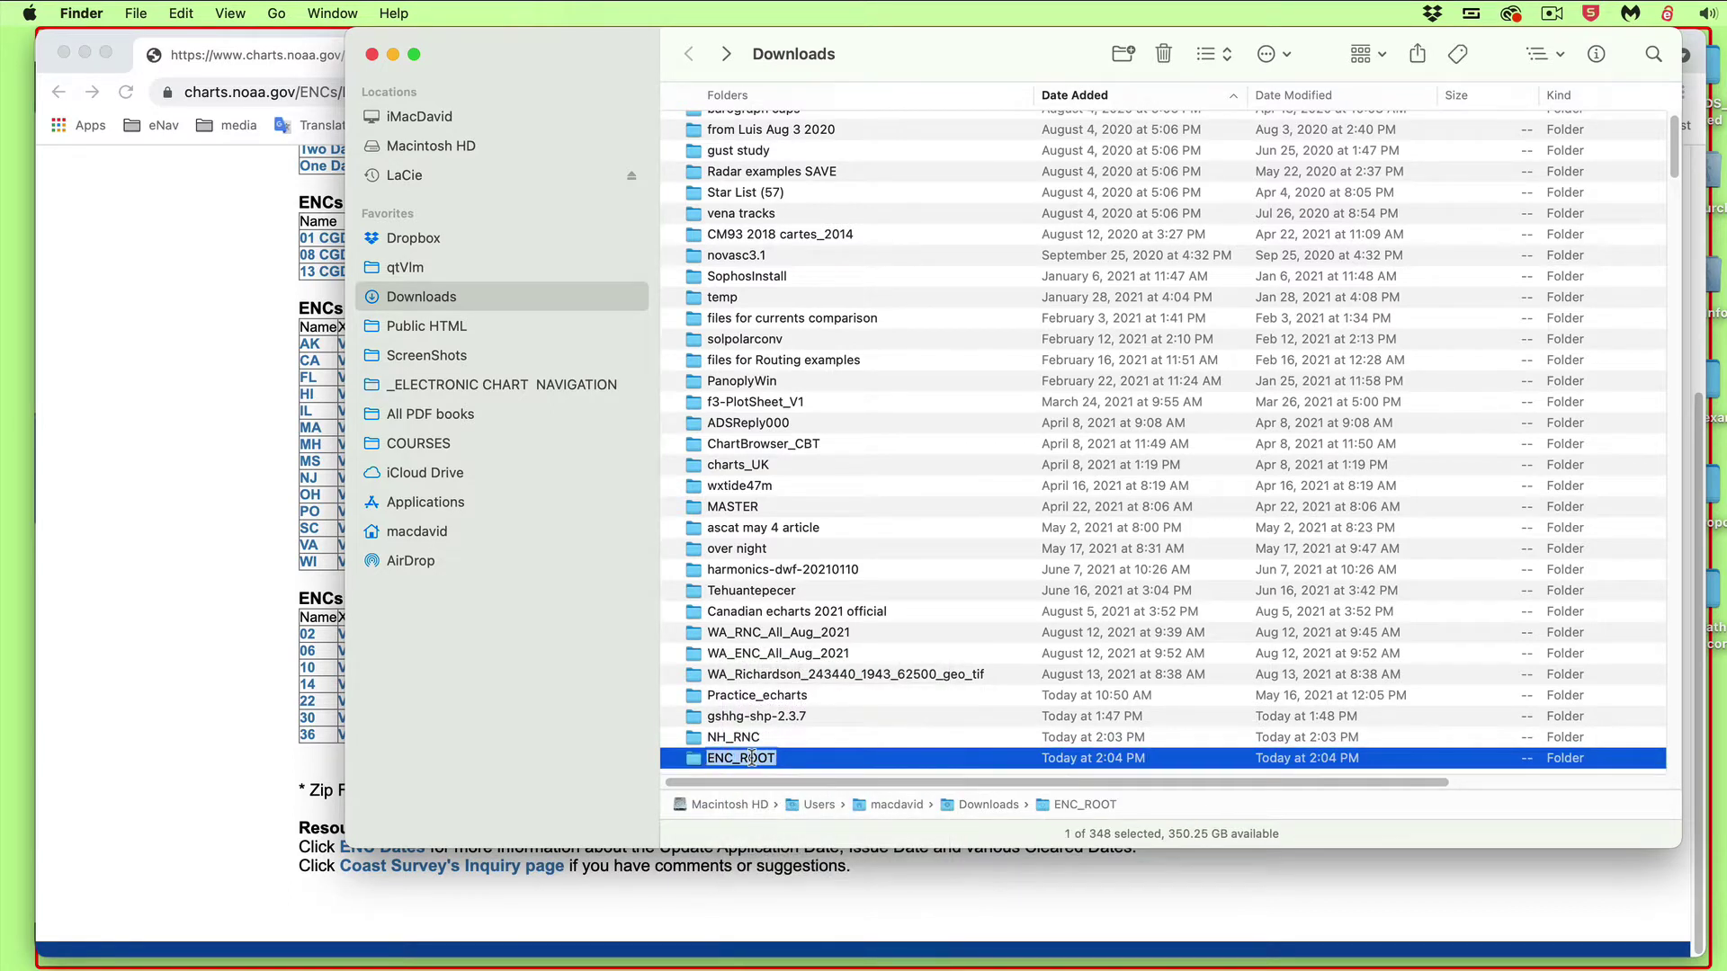
type("NH_ENC")
left_click(846, 737)
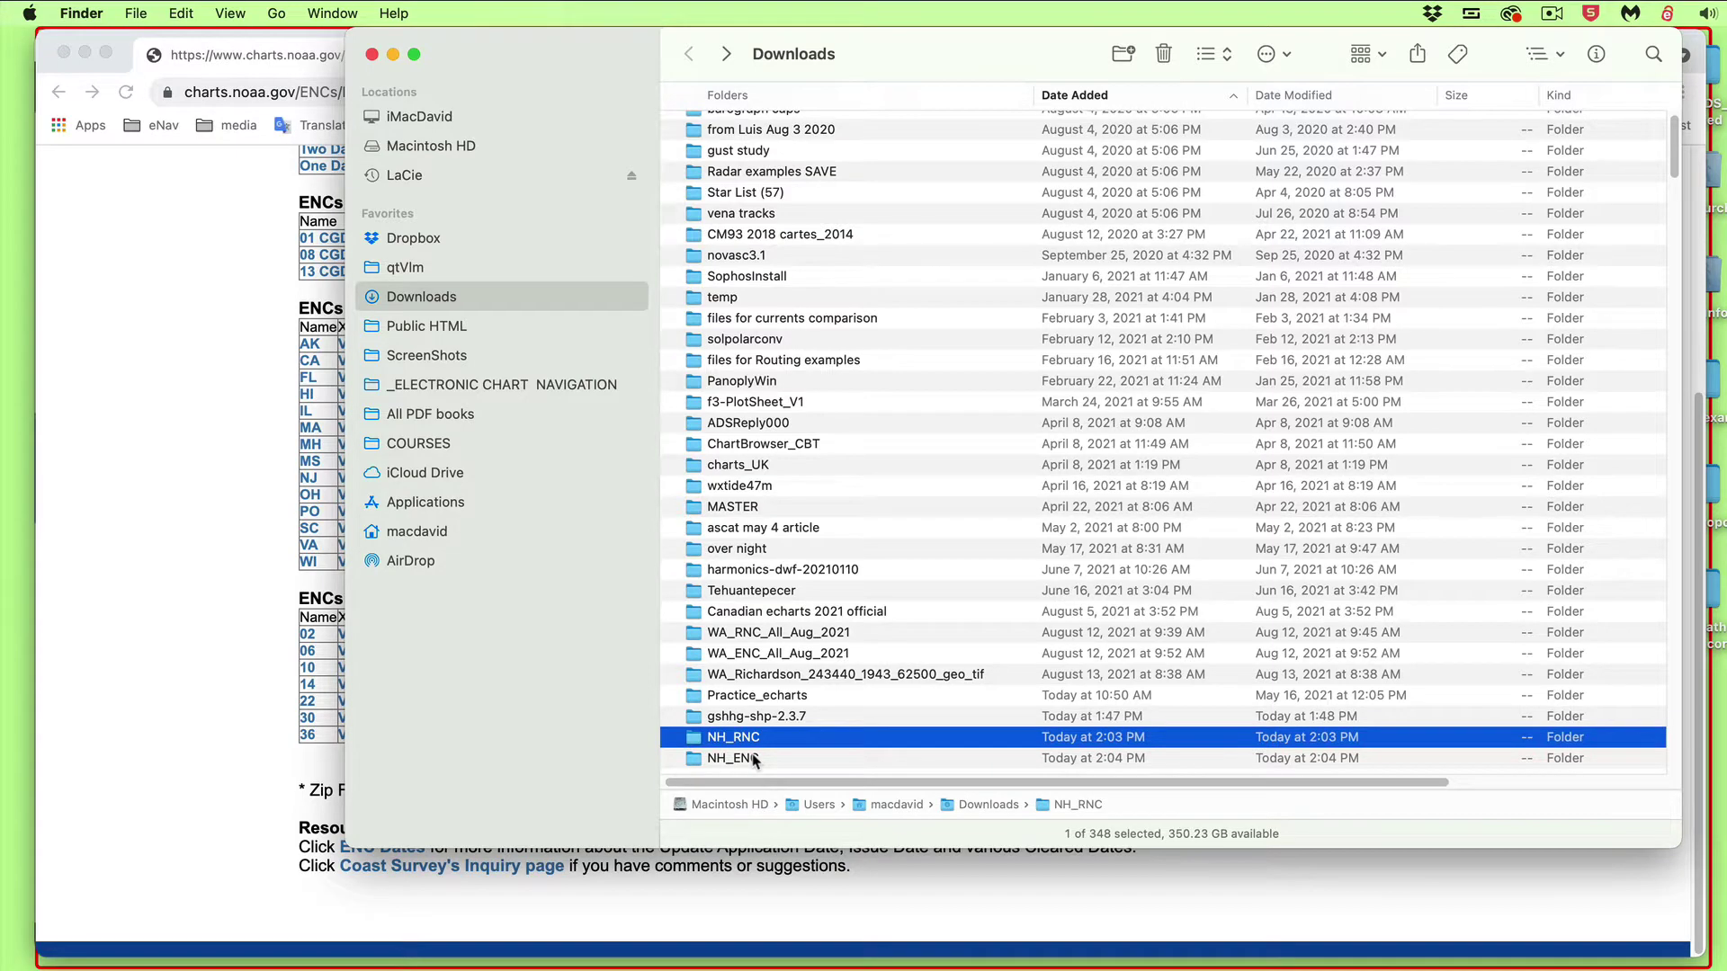
- Create a new folder named Charts in Downloads
scroll(744, 536, "down", 20)
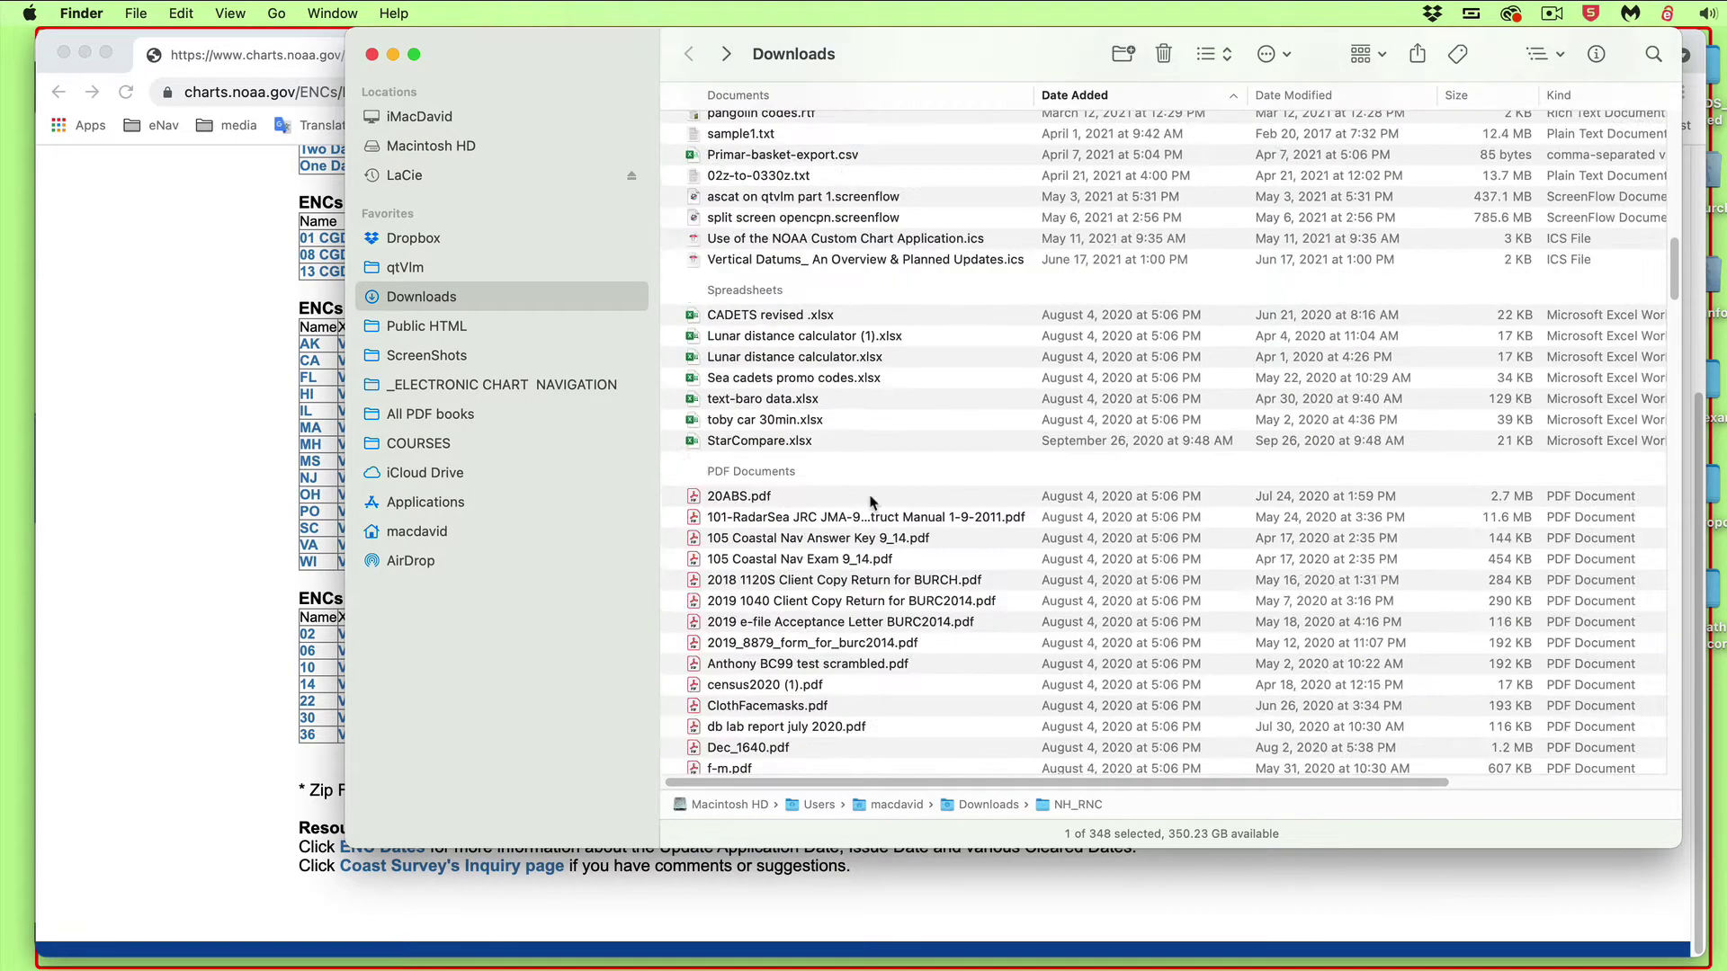
scroll(870, 505, "up", 15)
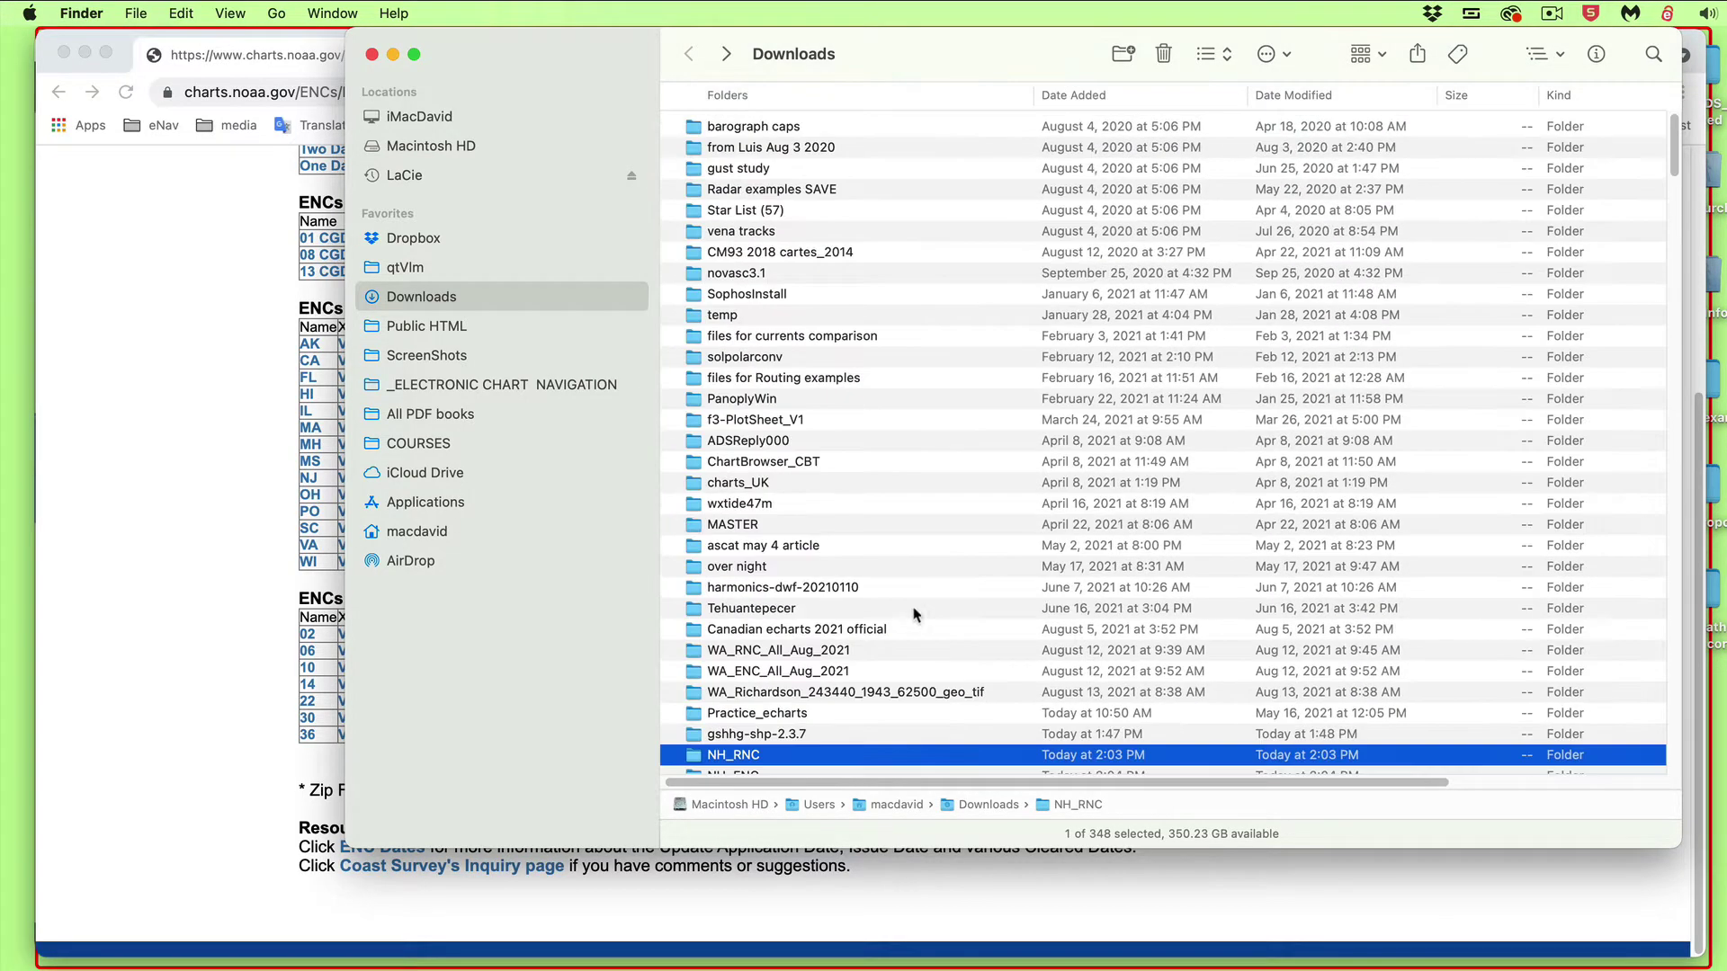
left_click(1124, 55)
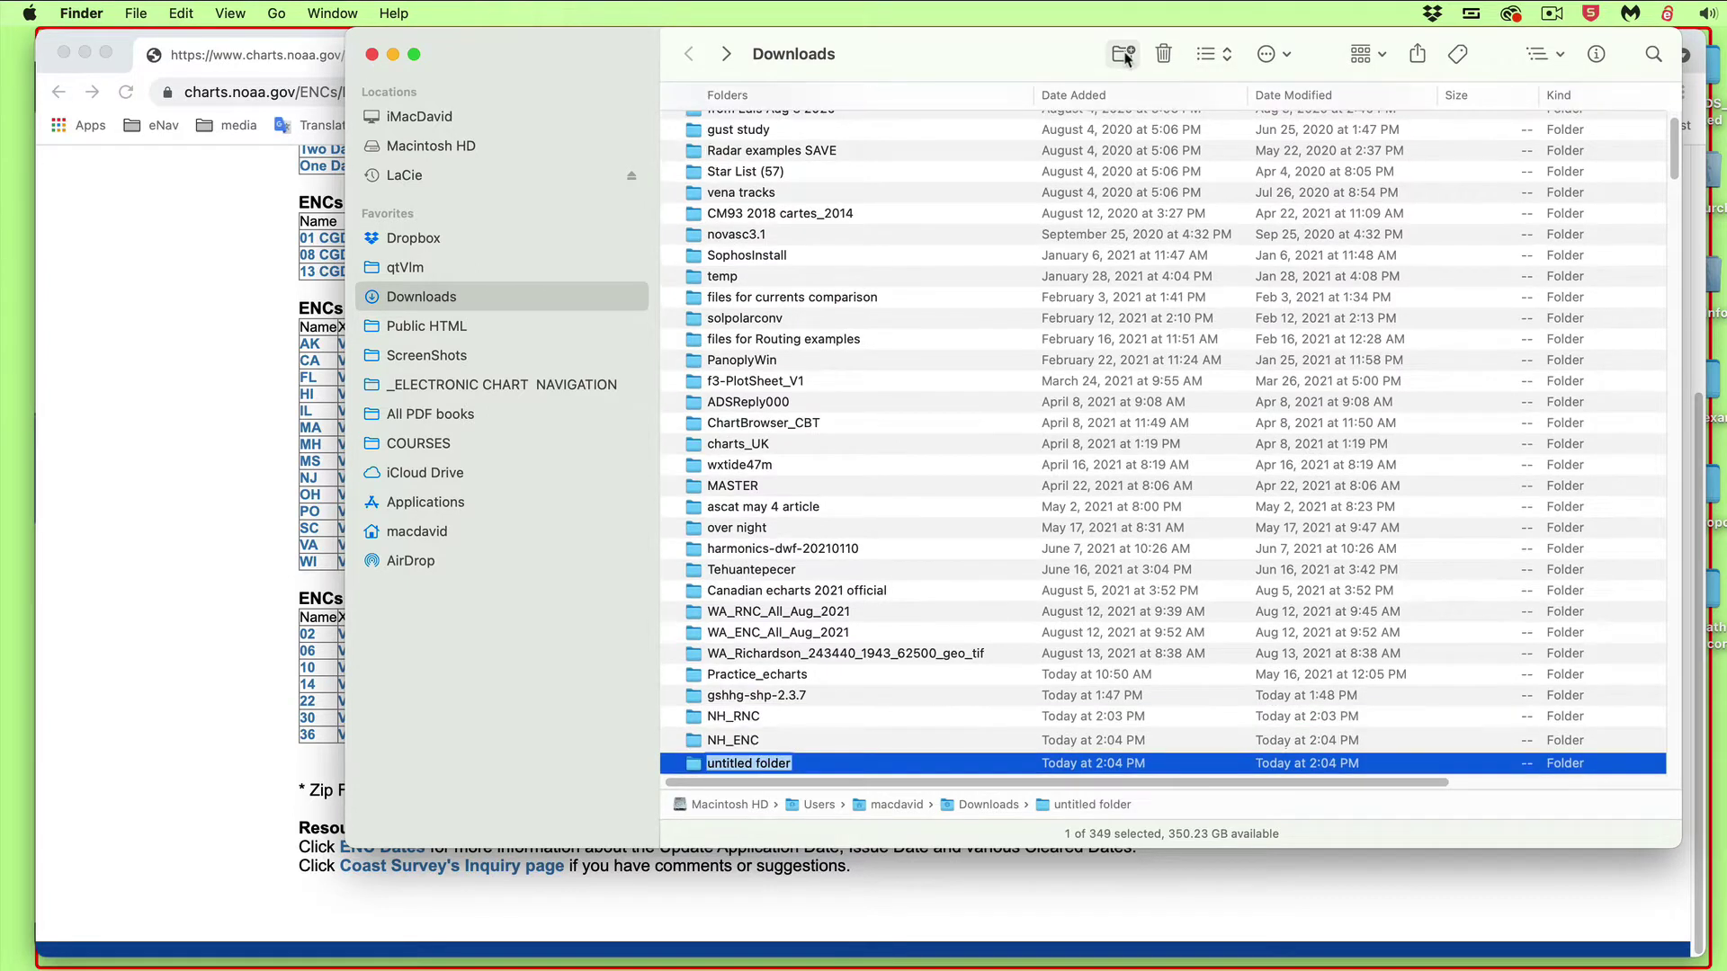
type("Charts")
key("Return")
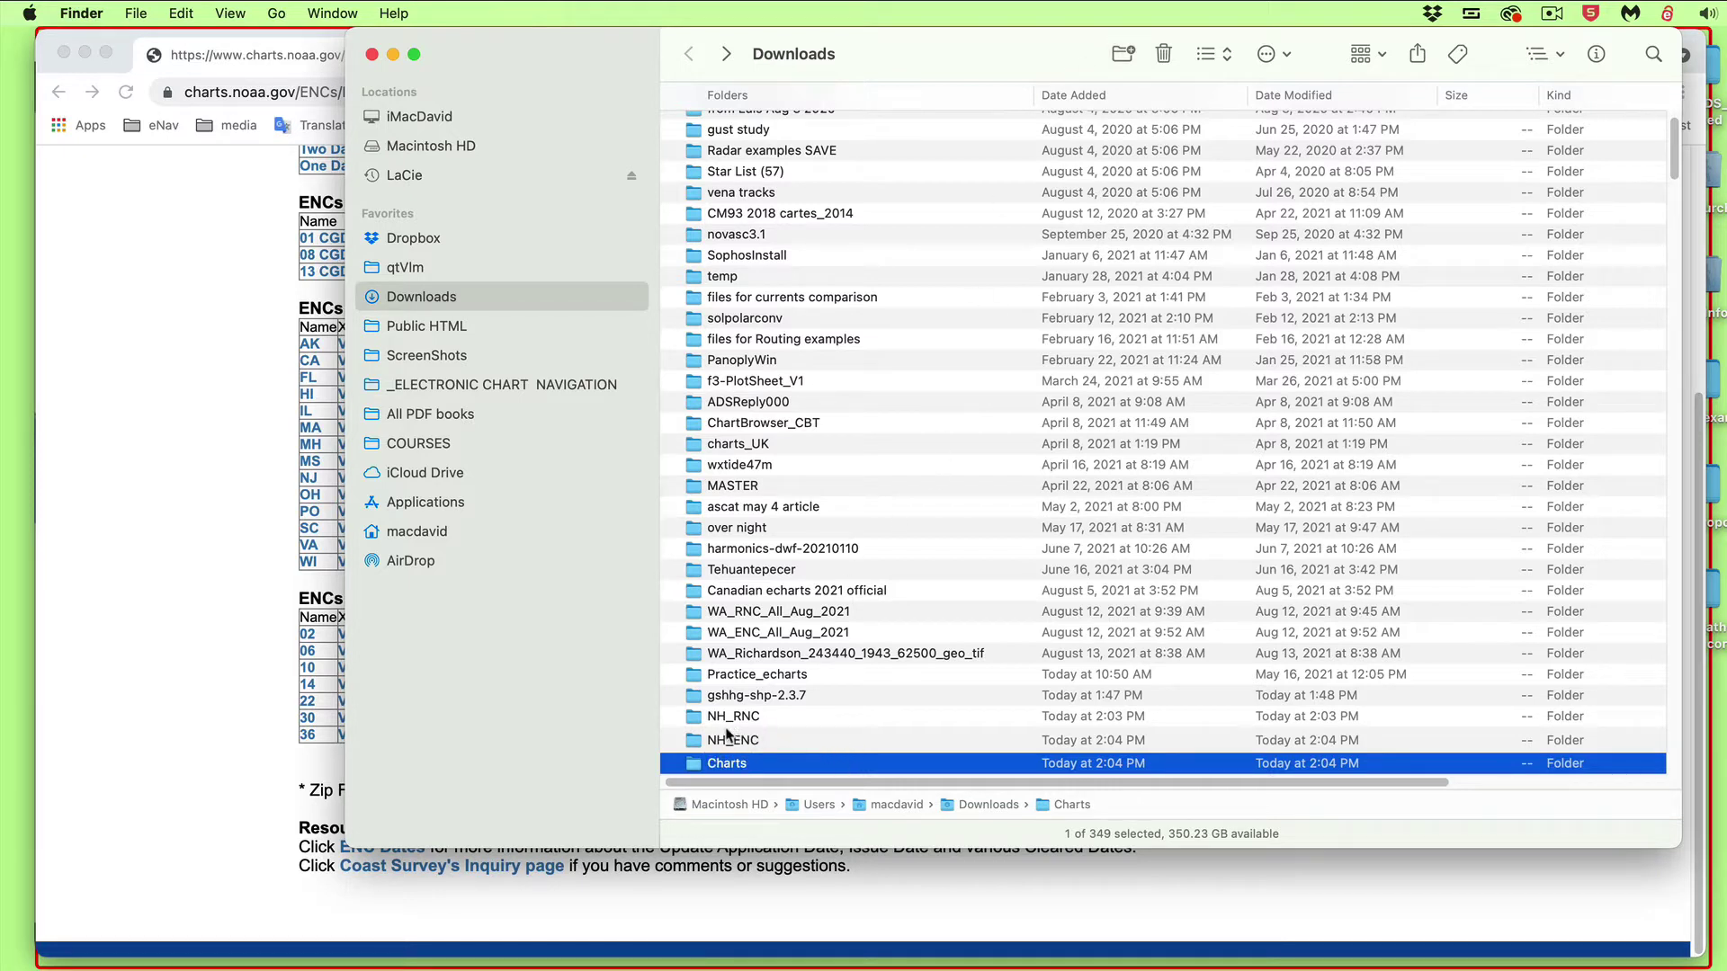
- Move the NH_RNC and NH_ENC folders into the Charts folder and check its contents
left_click_drag(688, 743, 695, 572)
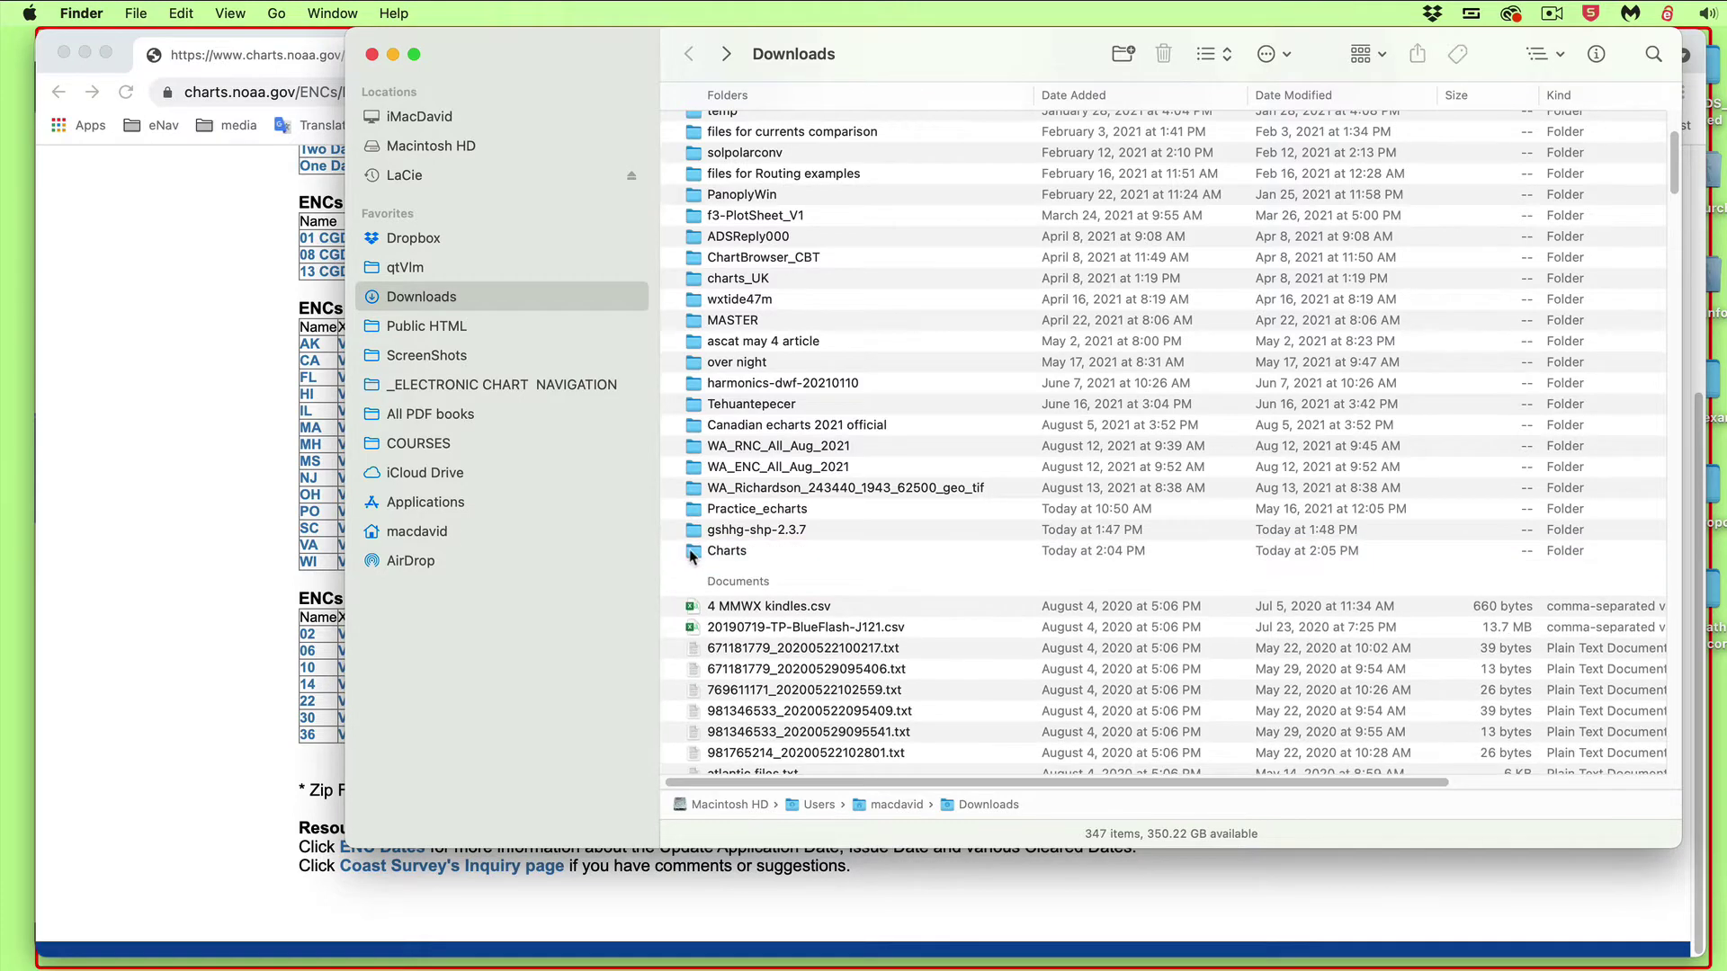
double_click(689, 550)
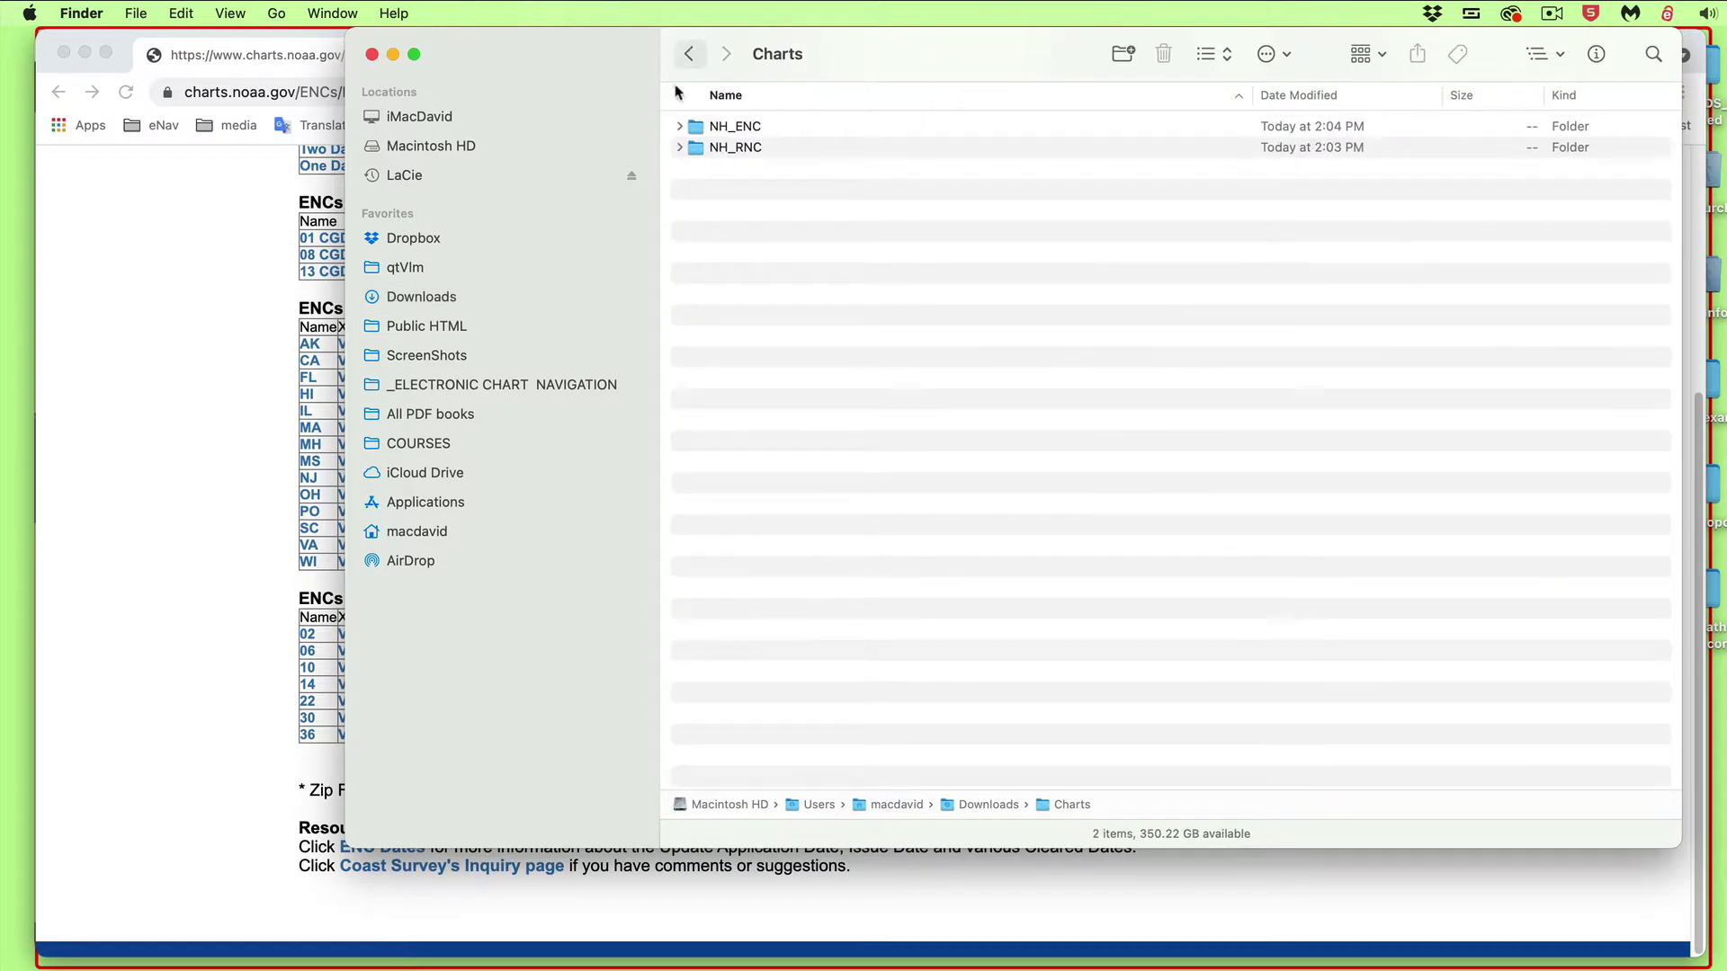
left_click(685, 54)
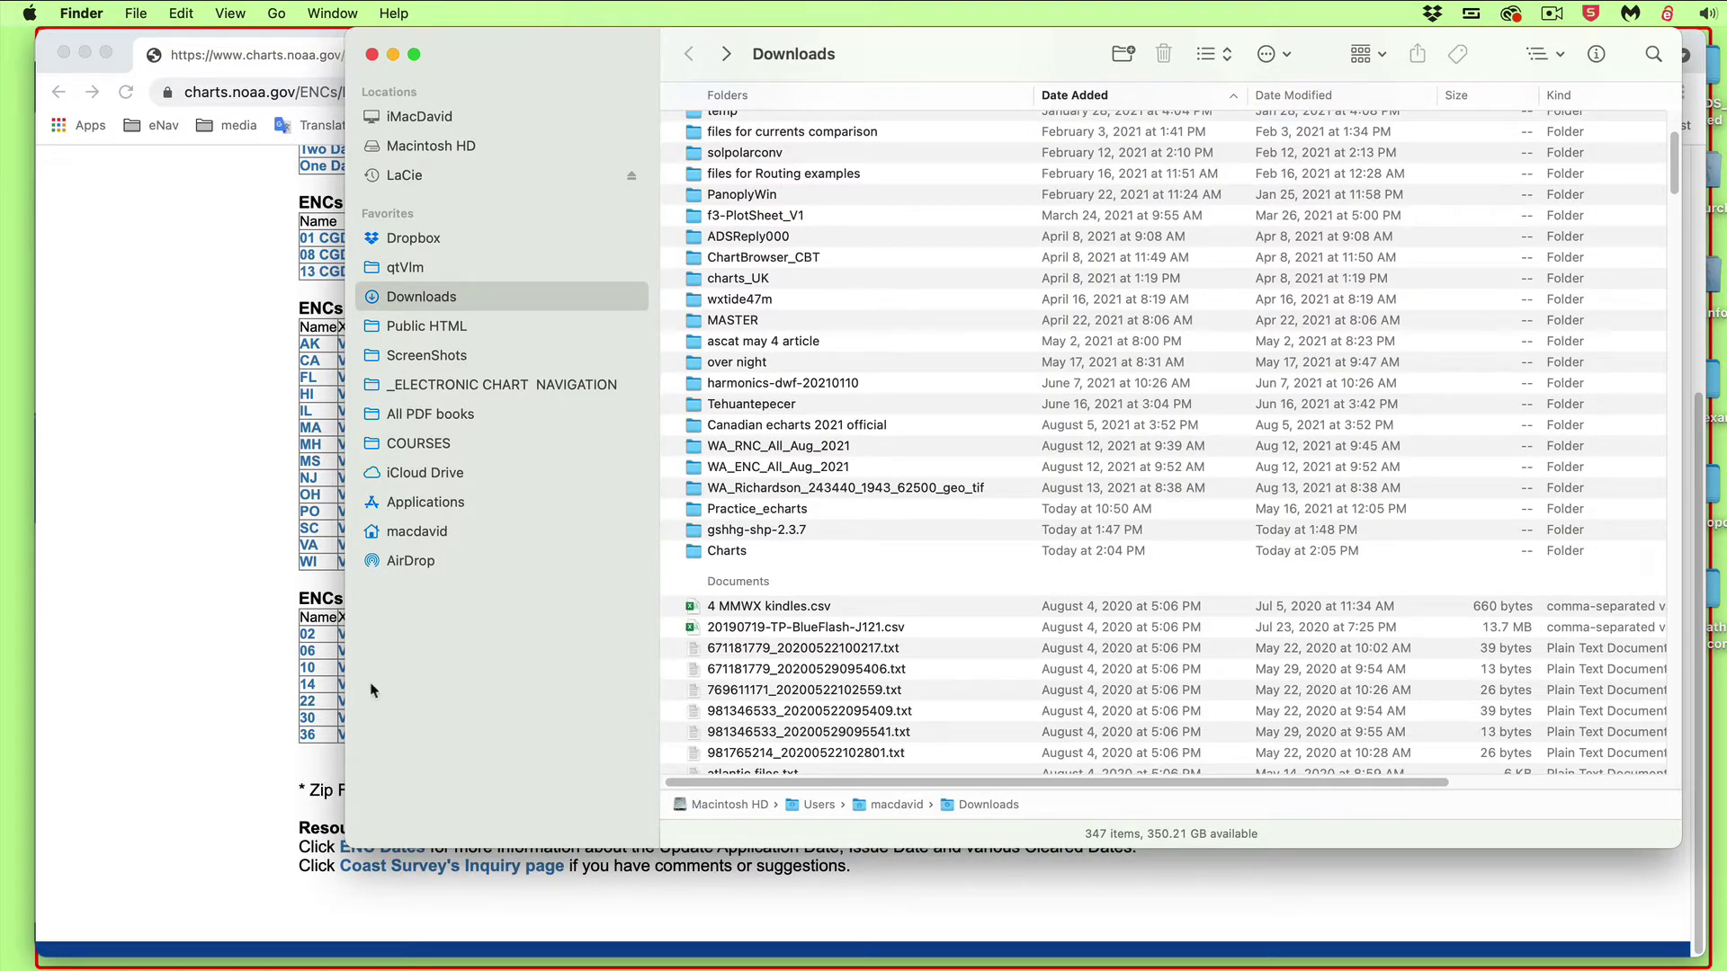
- Switch to qtVlm and open the raster and vector chart settings in its configuration
left_click(132, 779)
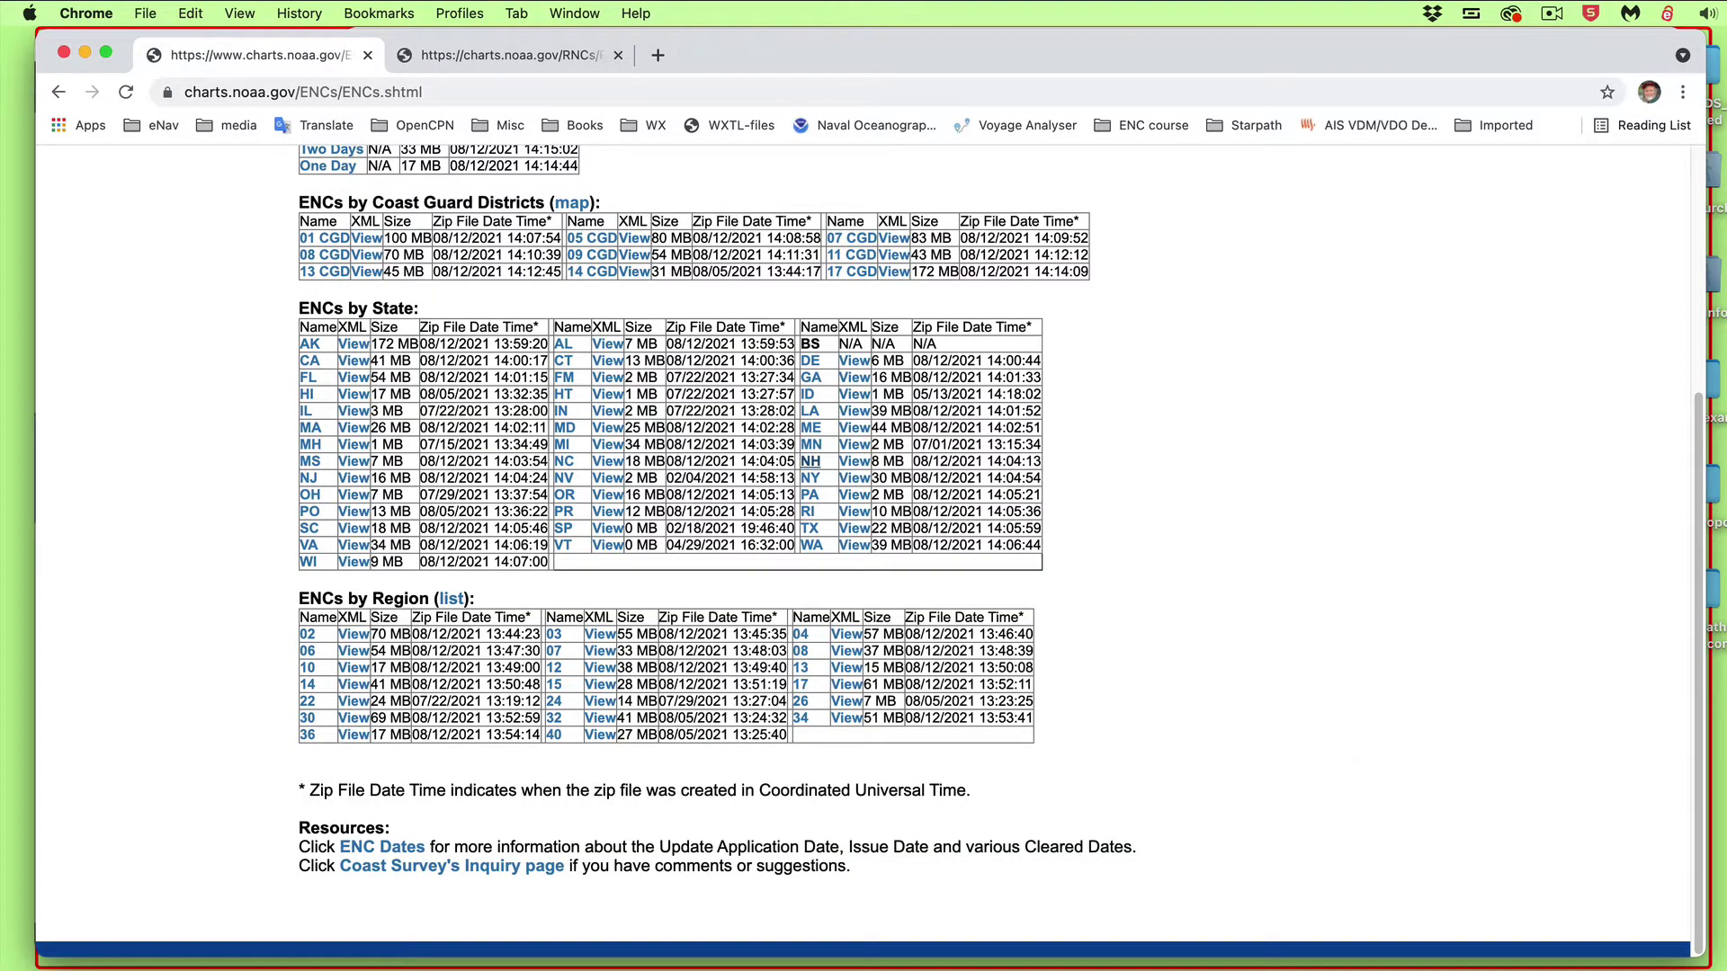
key("super+Tab")
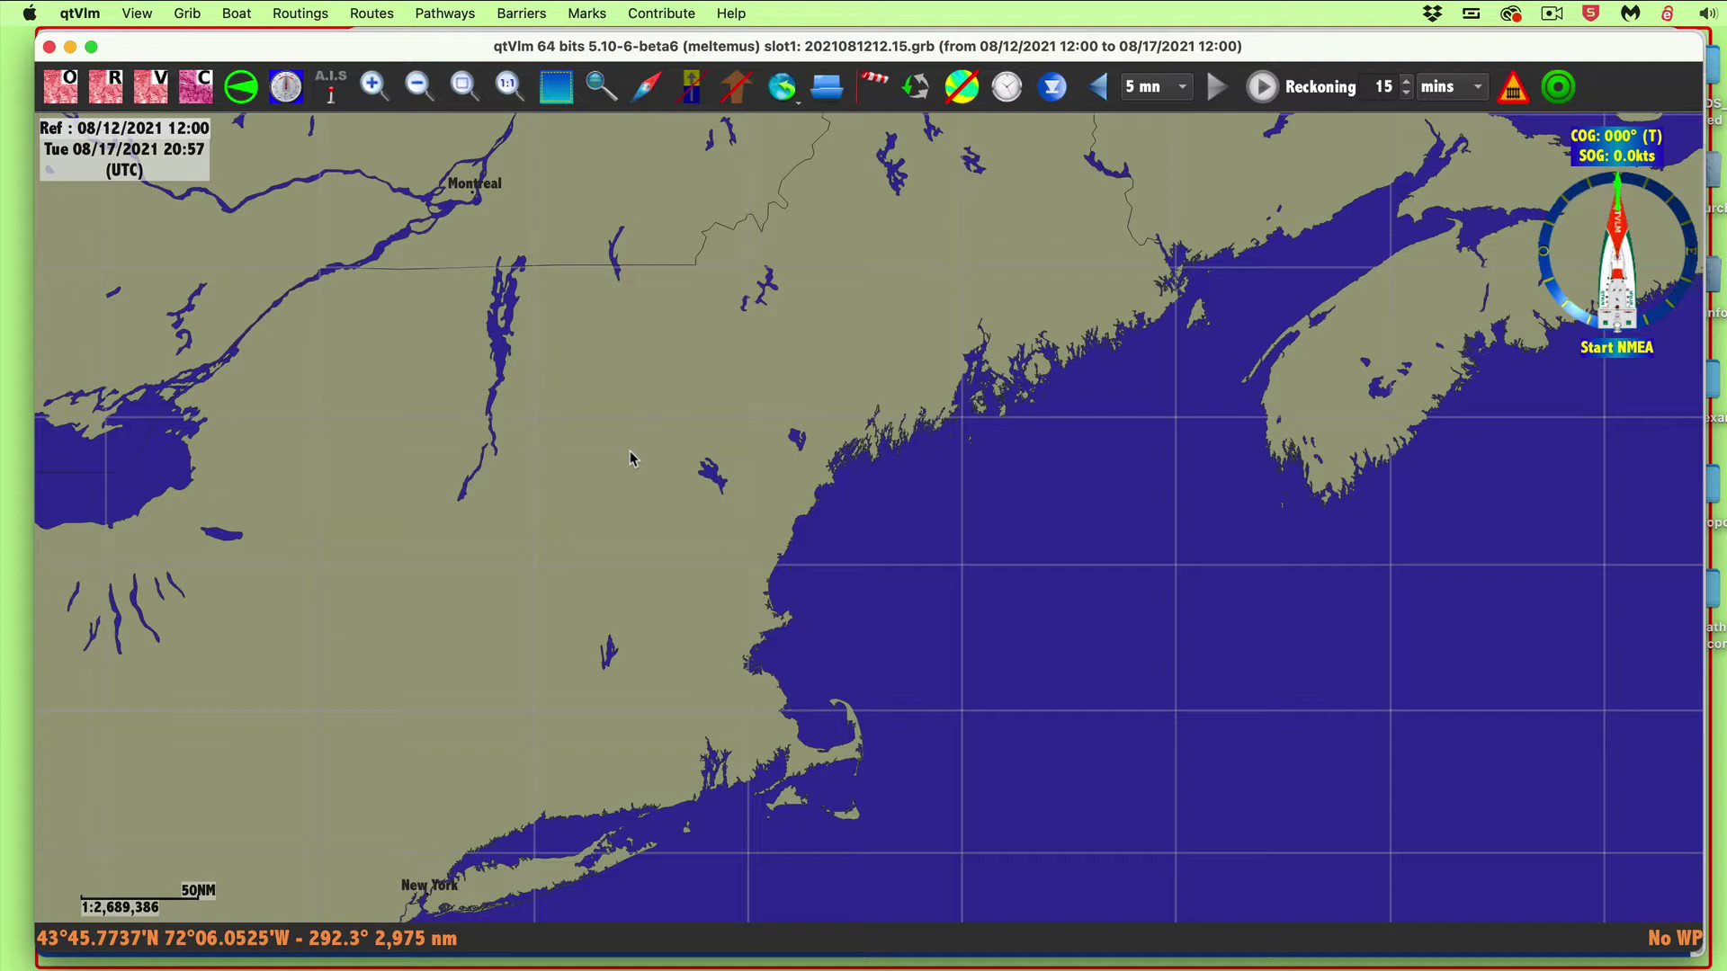
left_click(88, 16)
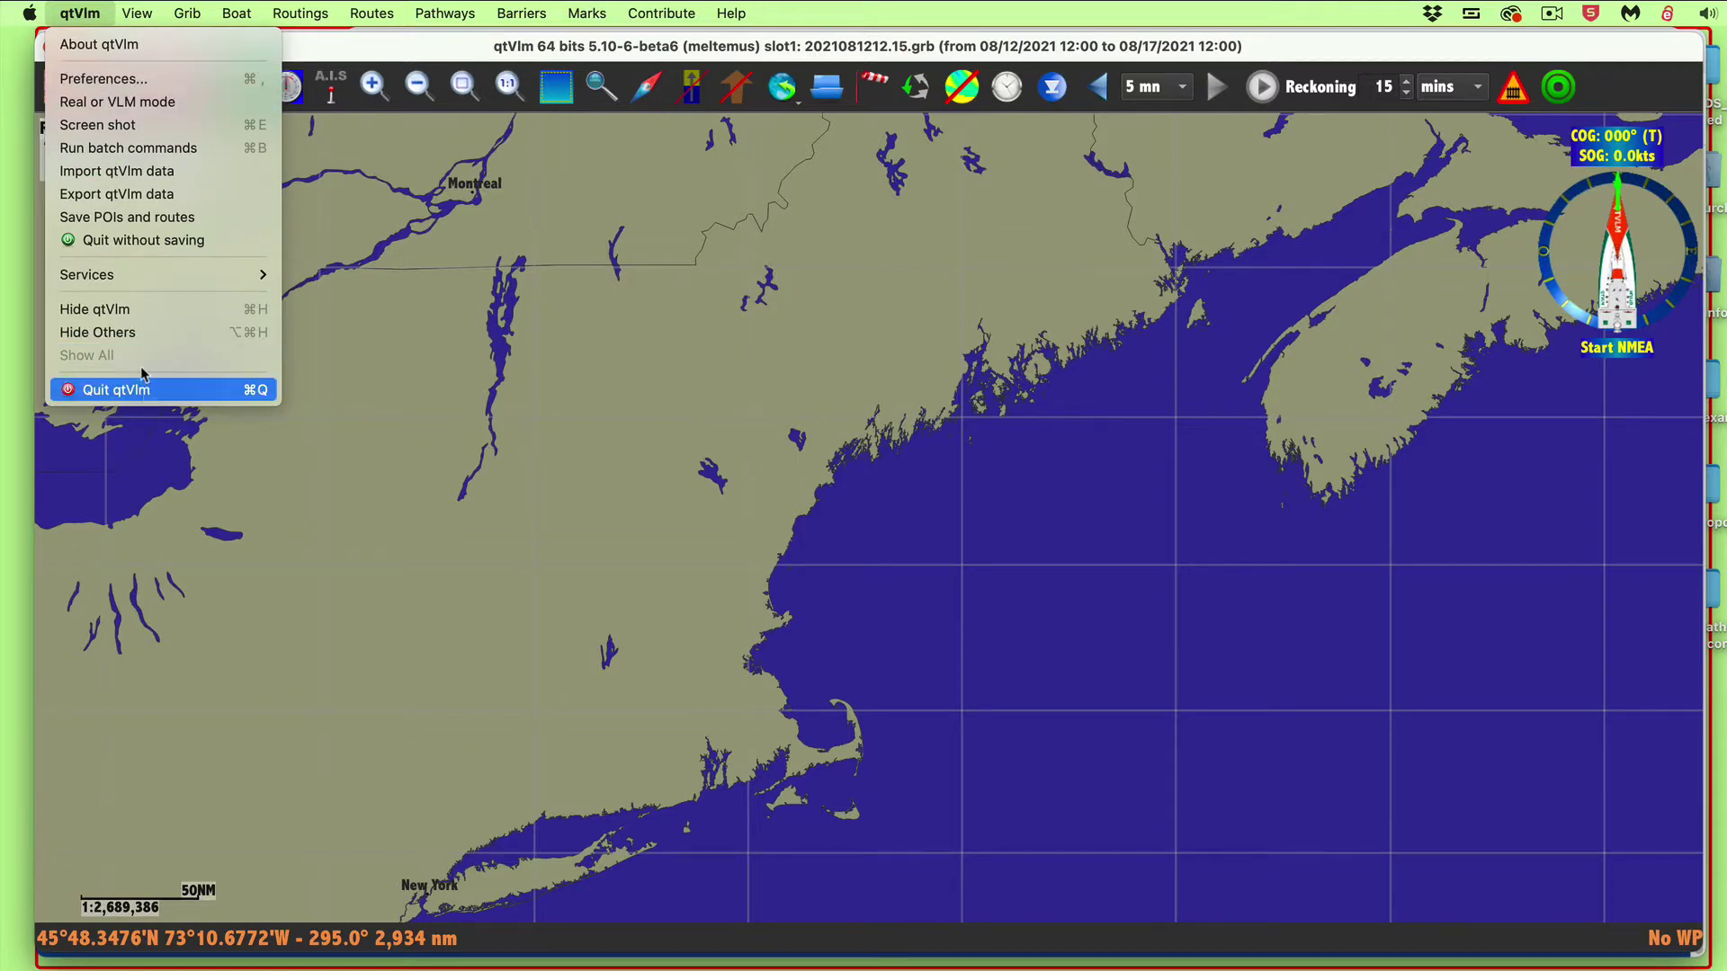
left_click(99, 81)
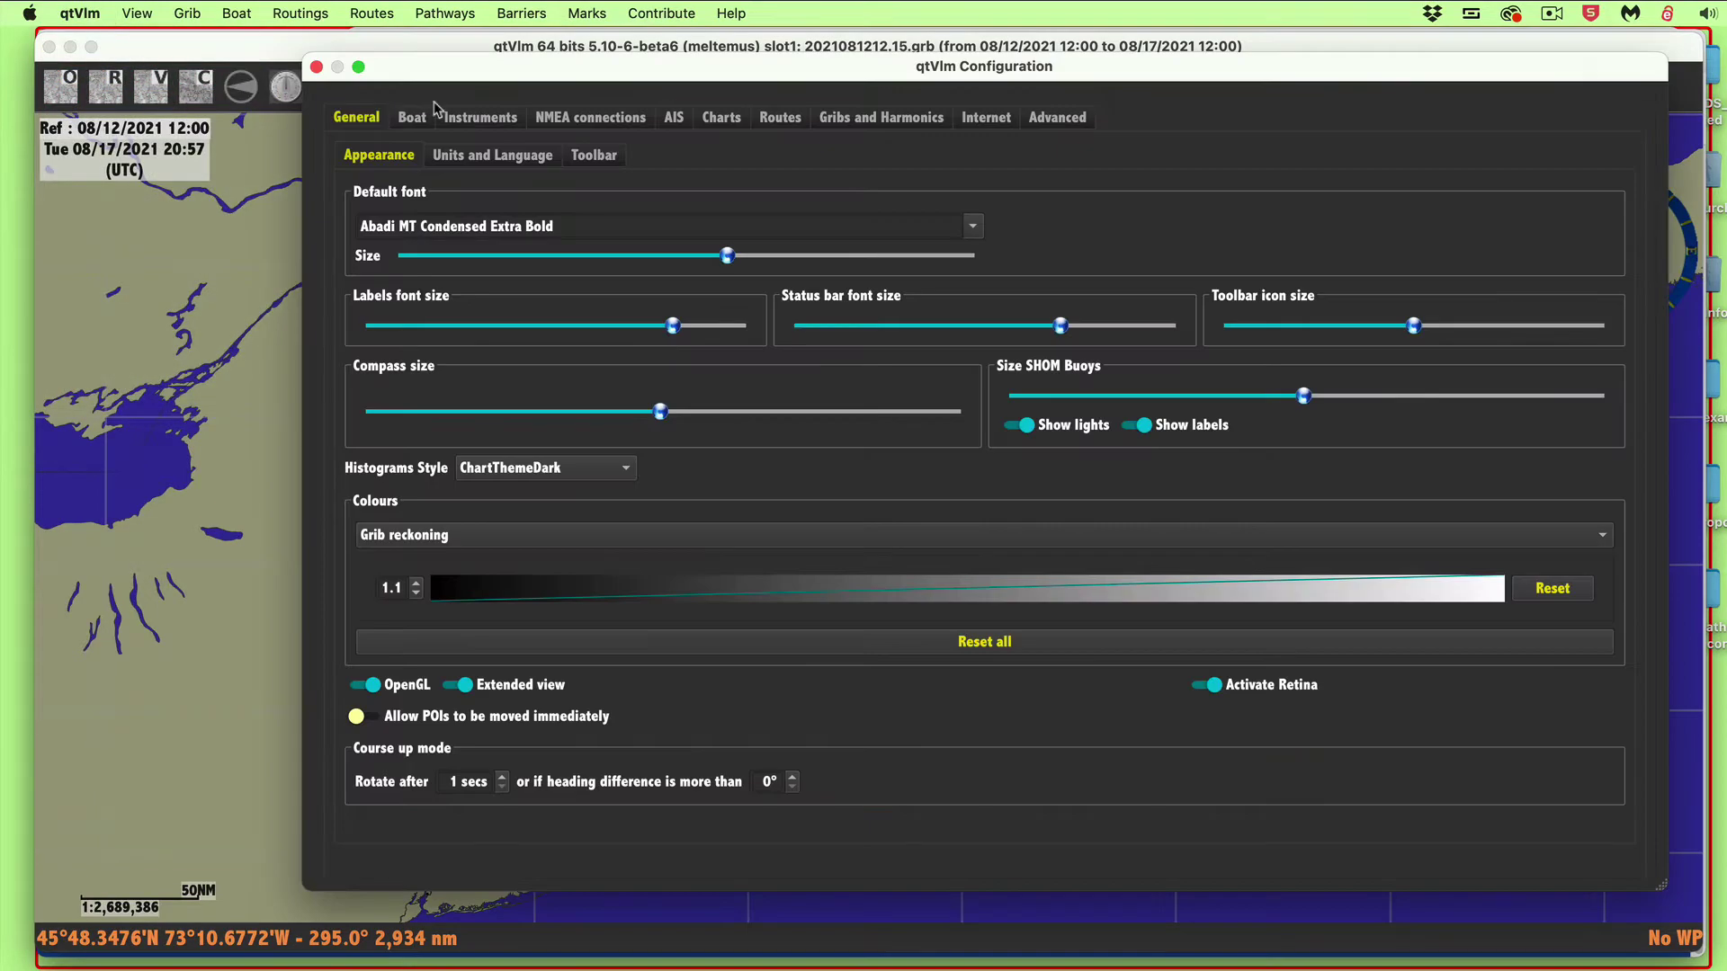
left_click(727, 118)
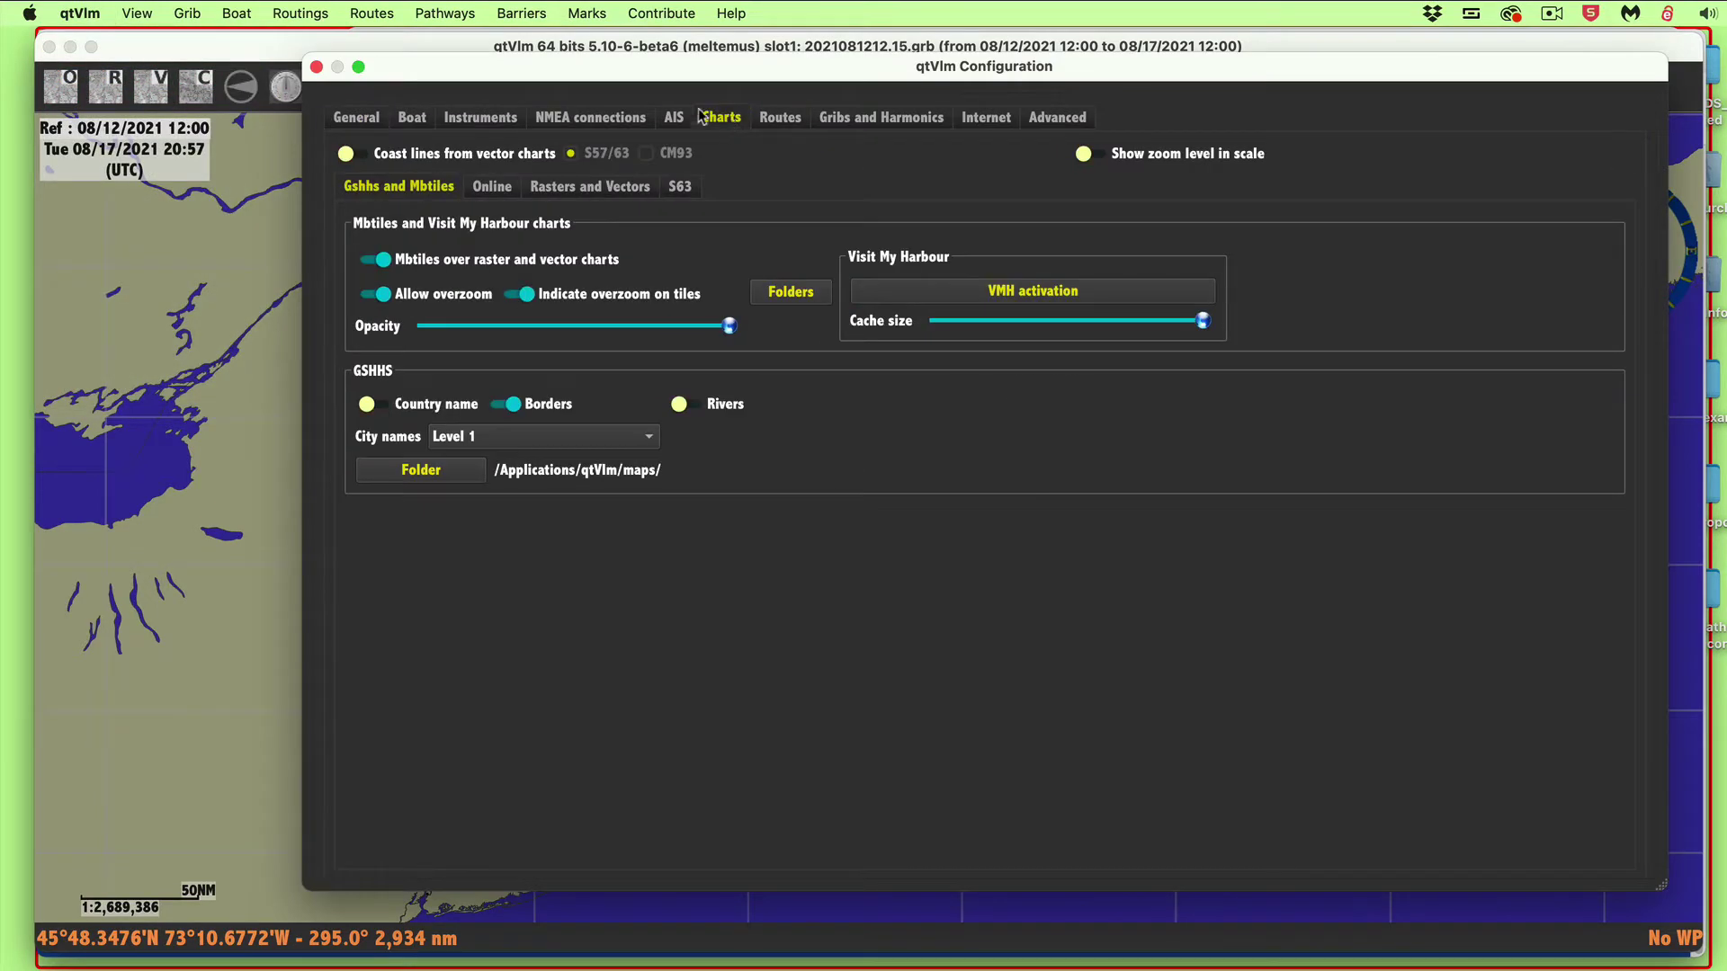
left_click(582, 191)
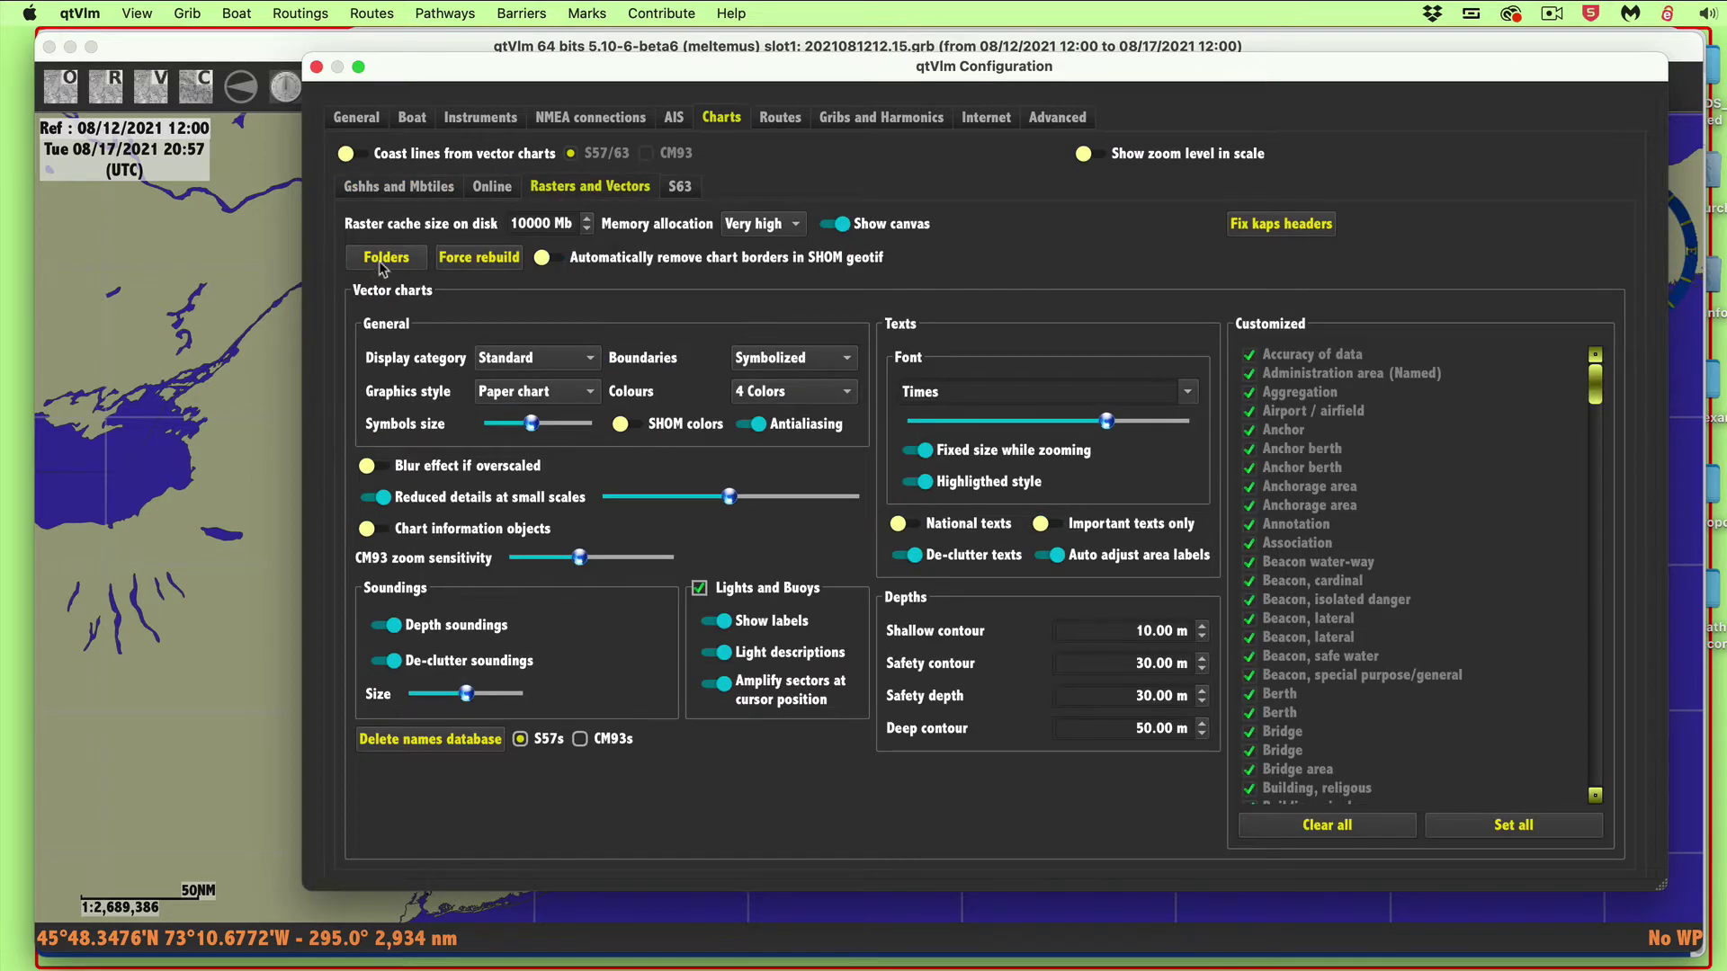
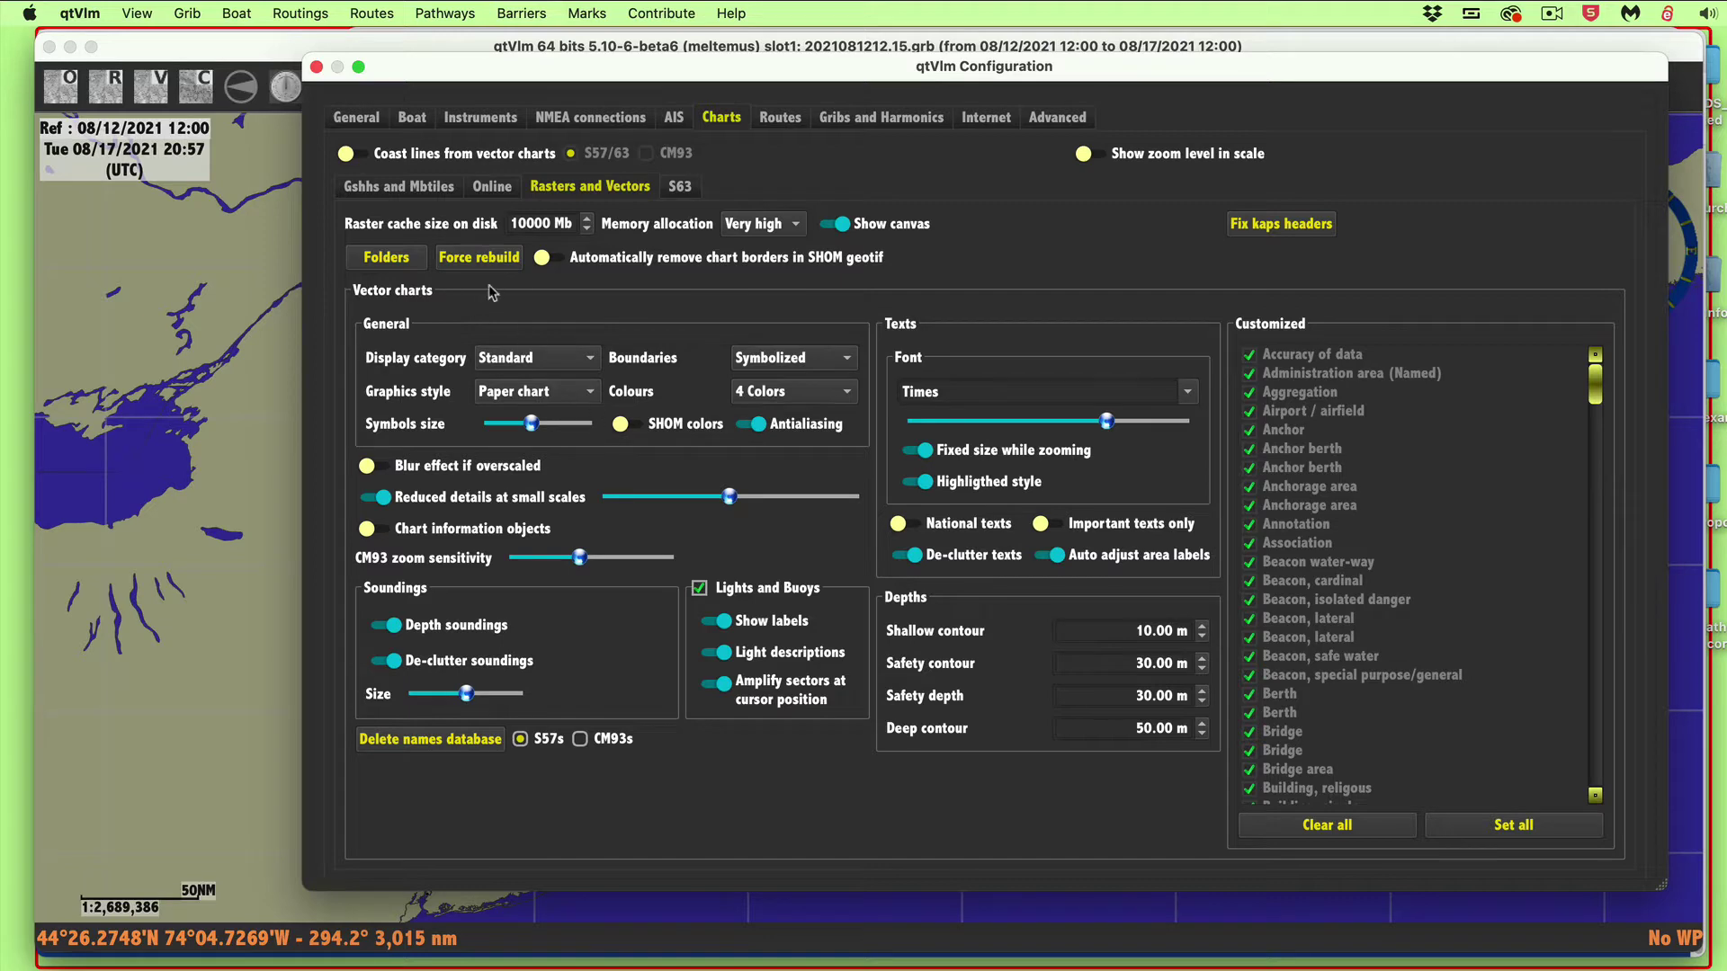
- Open the raster and vector chart folder list and disable the WA_RNC_All_Aug_2021, WA_ENC_All_Aug_2021 and ECDIS_Chart_No1_ENCs folders
left_click(387, 258)
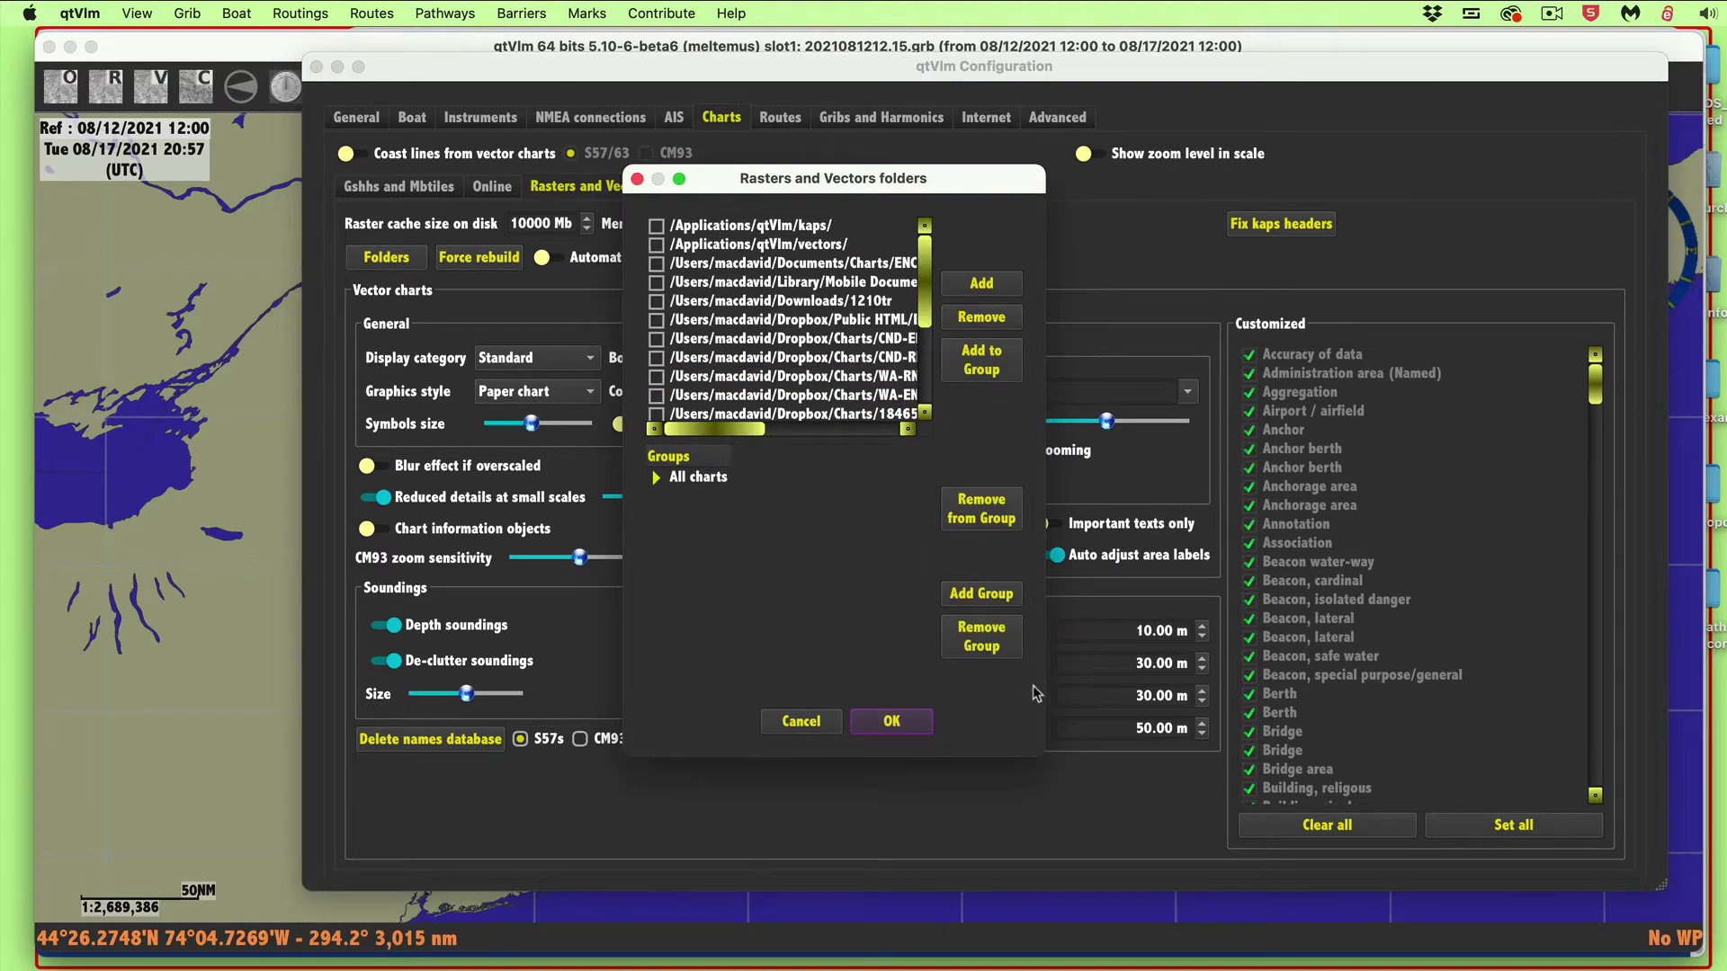
left_click_drag(1045, 689, 1376, 718)
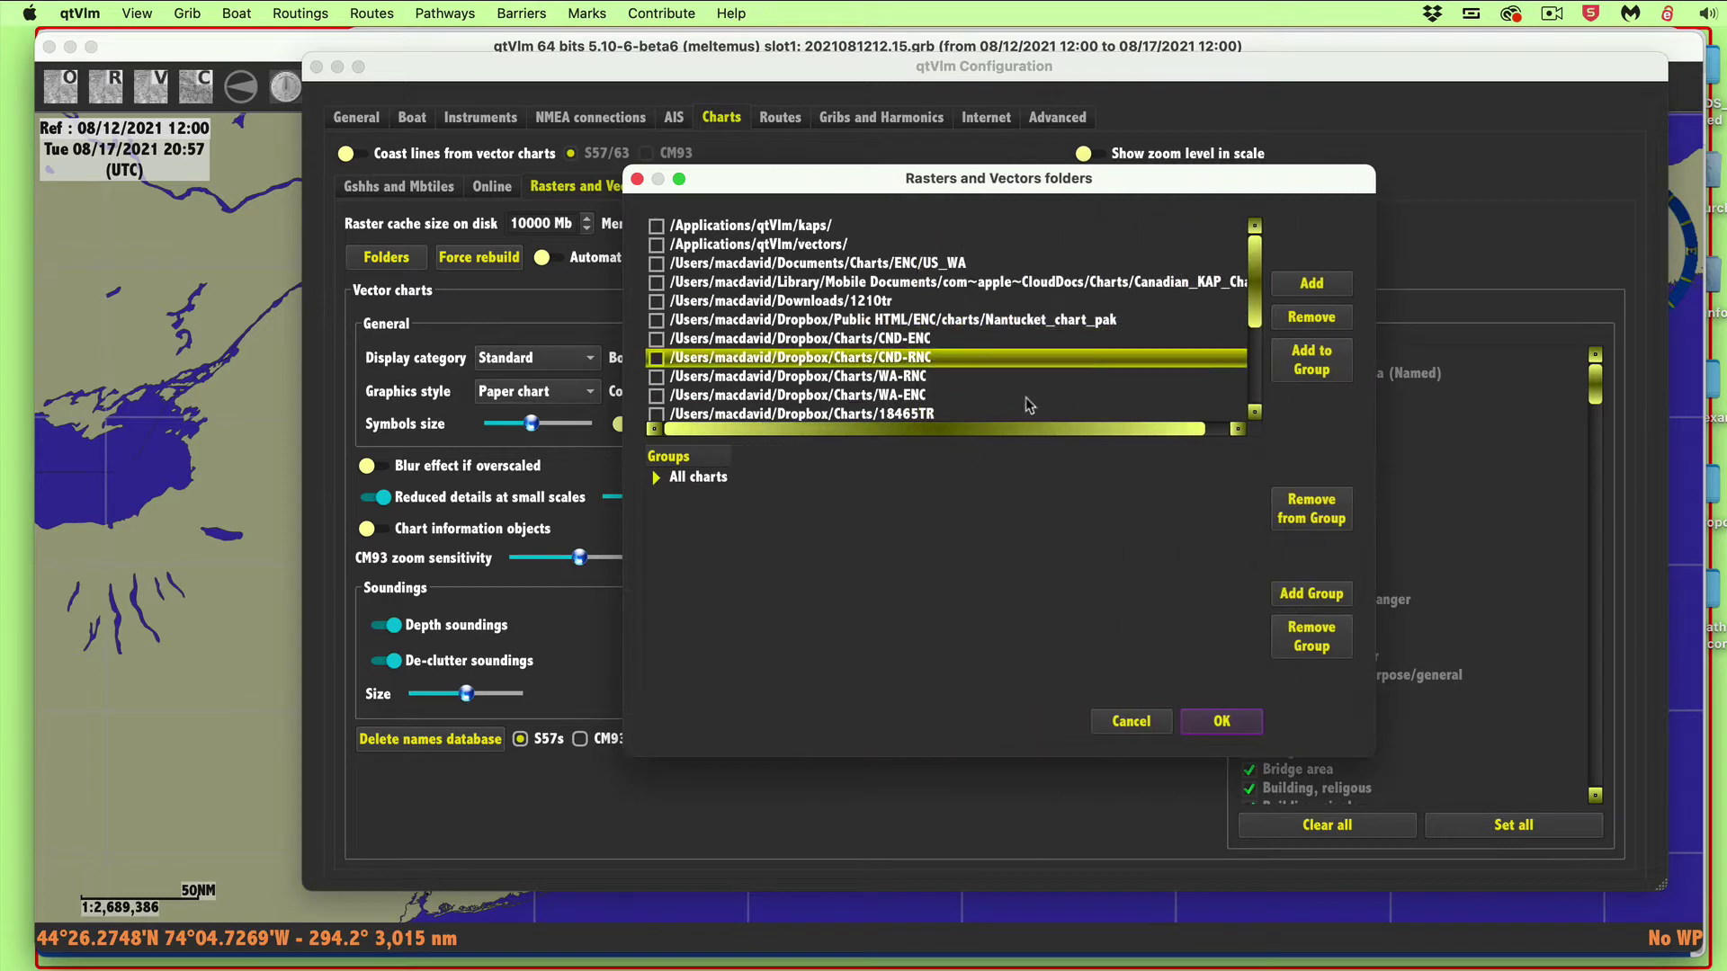
left_click_drag(1257, 300, 1259, 467)
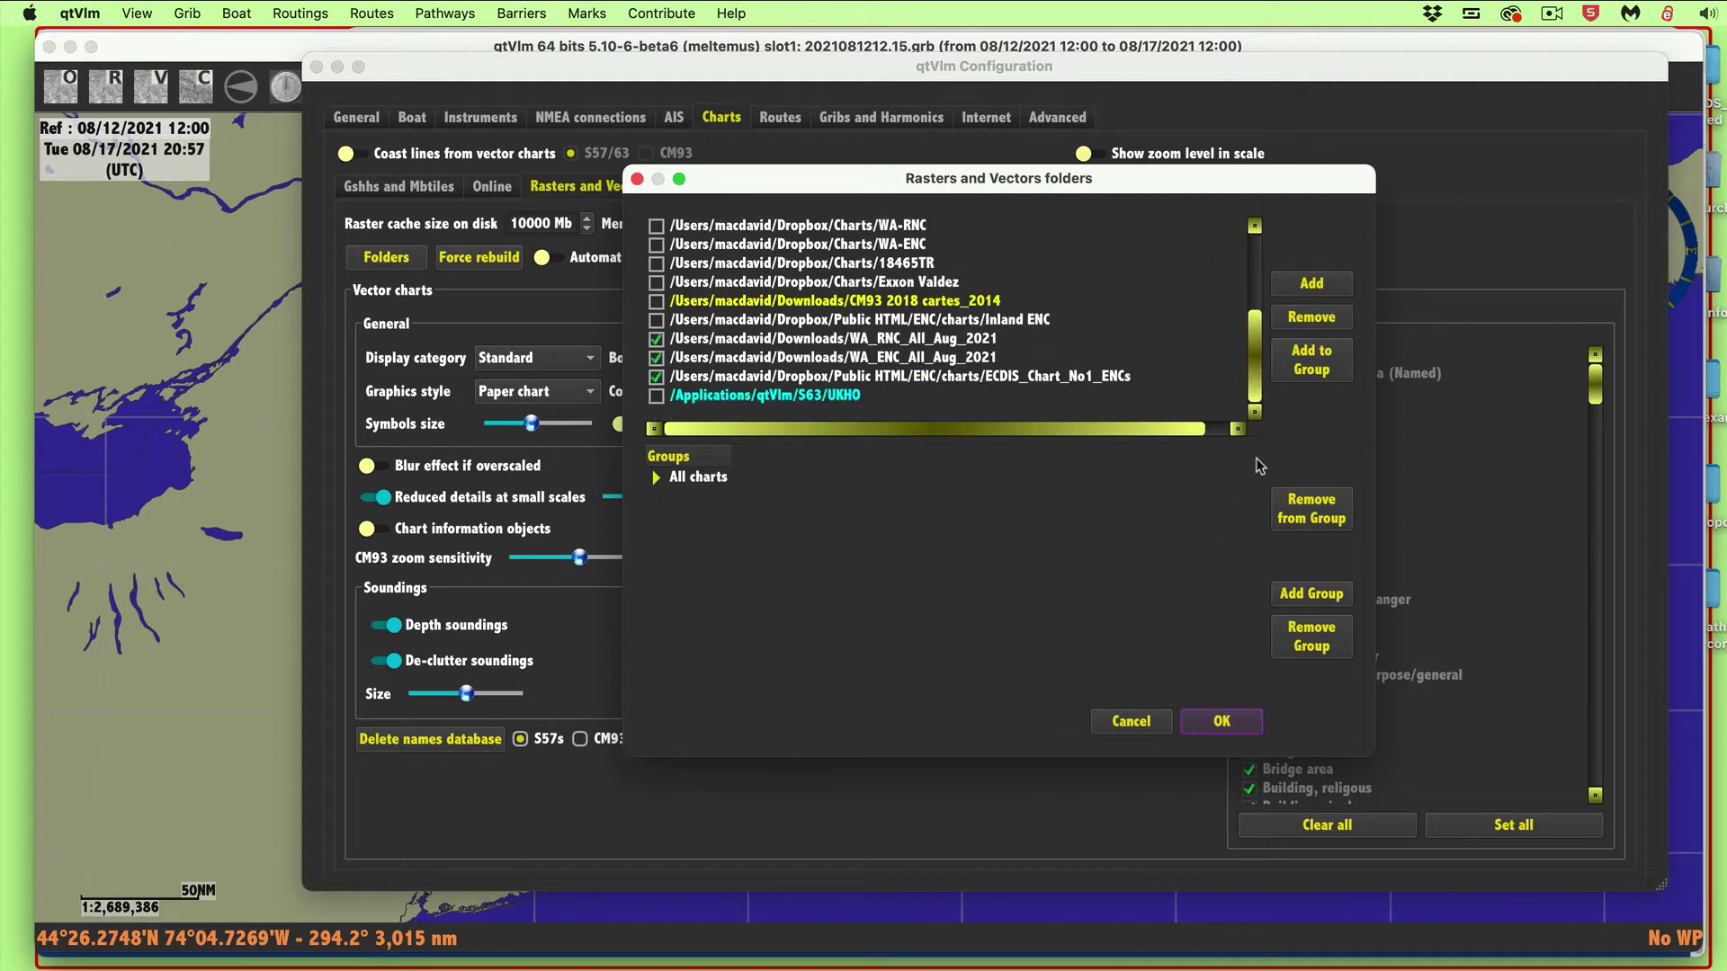
left_click(656, 339)
left_click(655, 358)
left_click(656, 377)
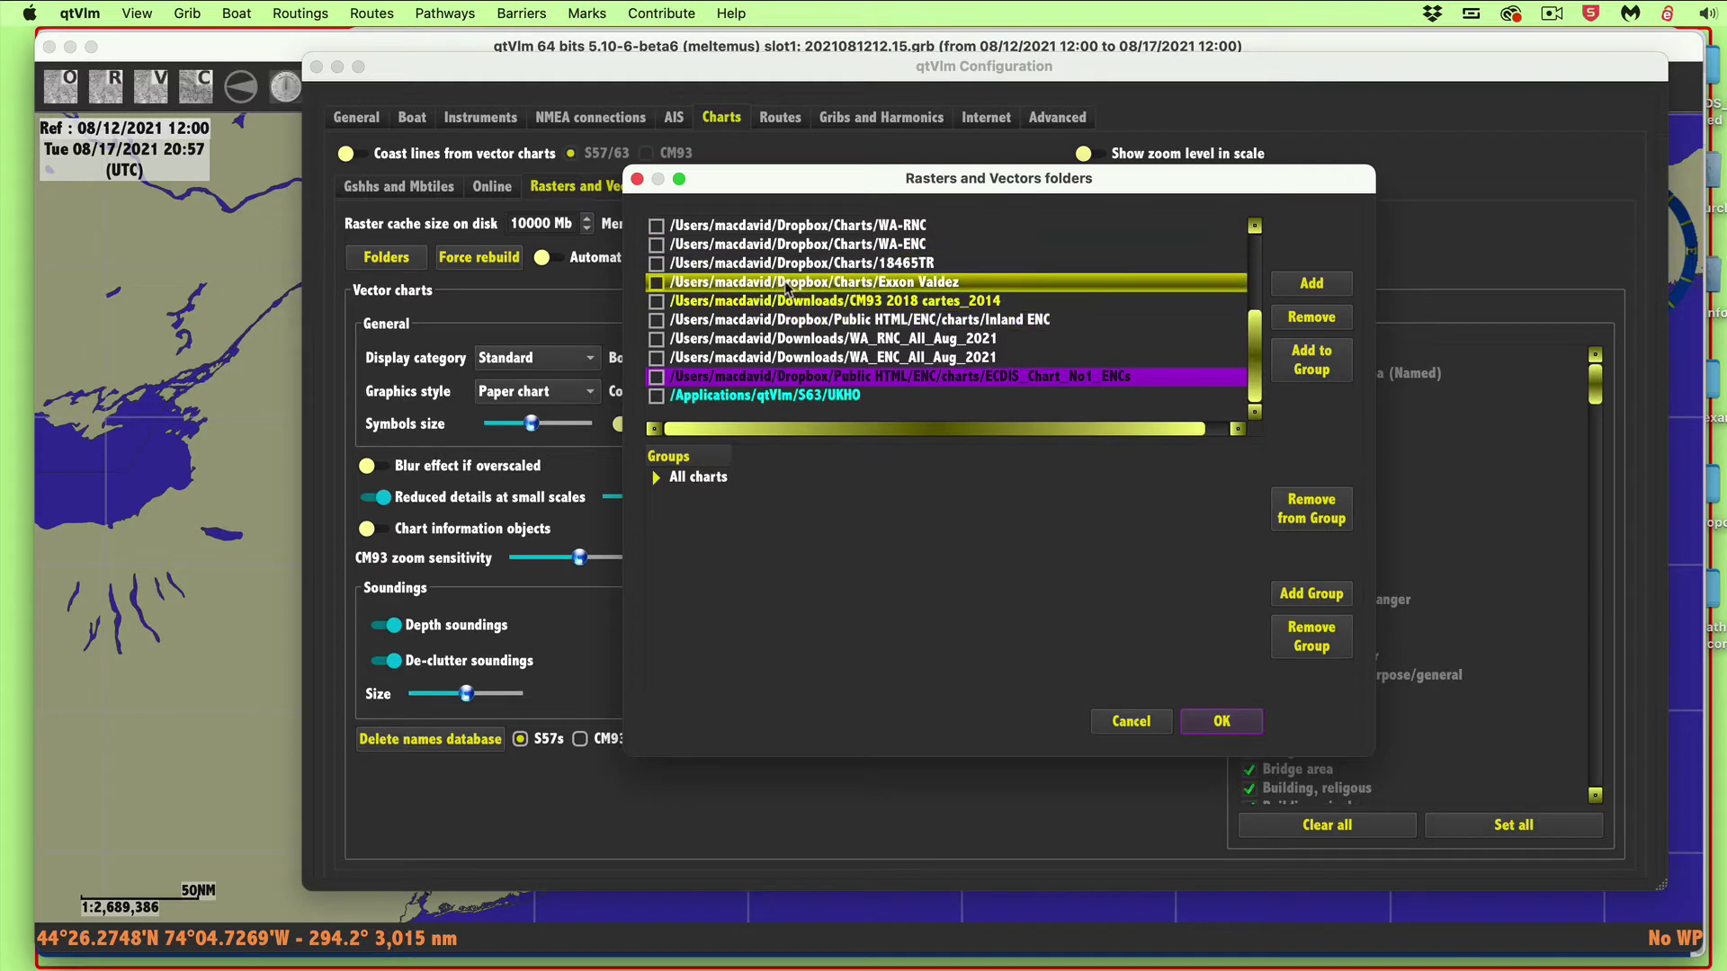
- Add the Charts folder from Downloads to the chart folder list and enable it
left_click(1311, 284)
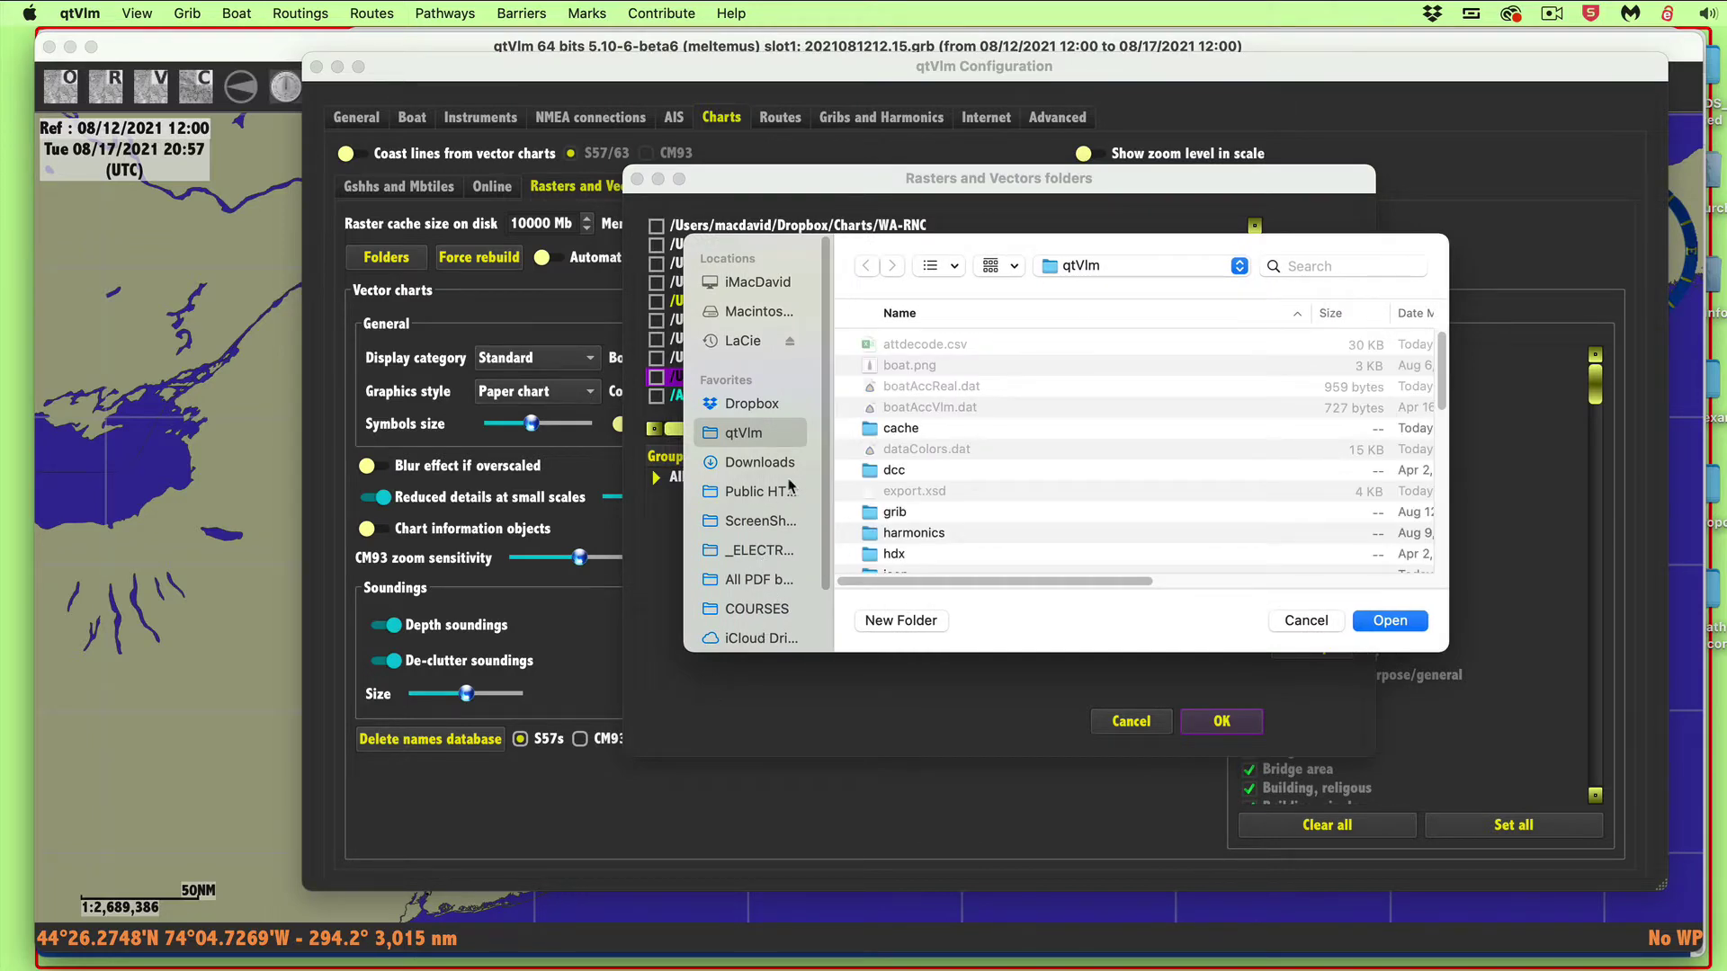
scroll(747, 608, "down", 2)
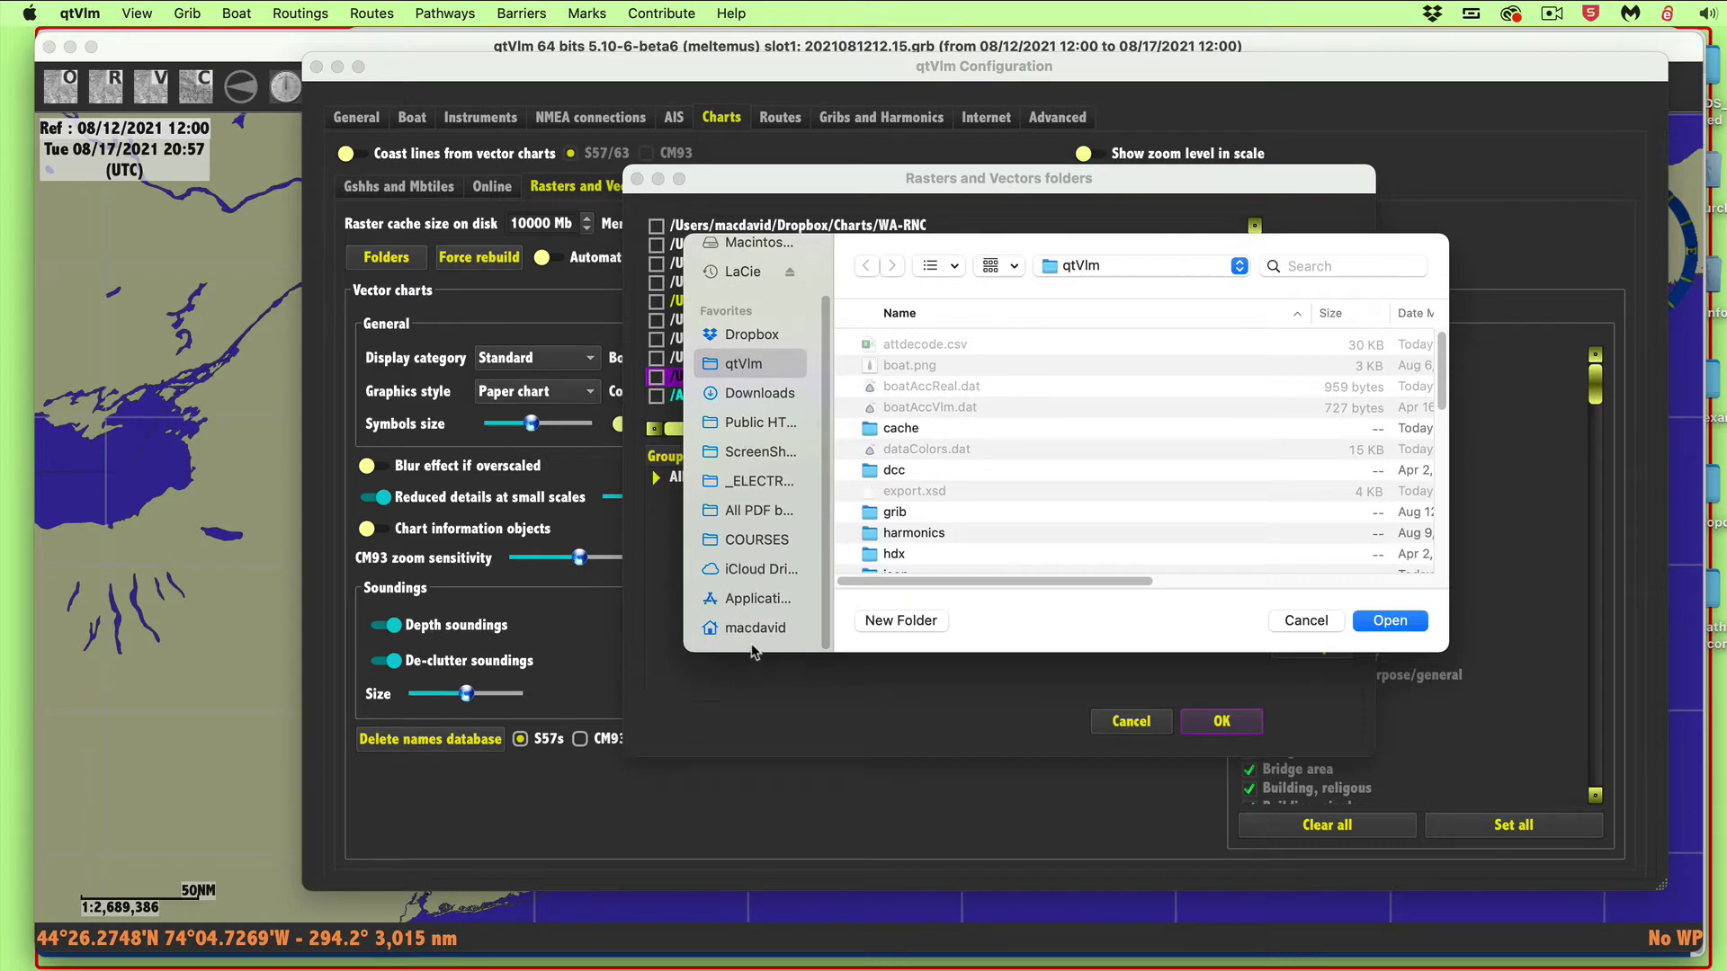
left_click(749, 394)
scroll(990, 451, "down", 15)
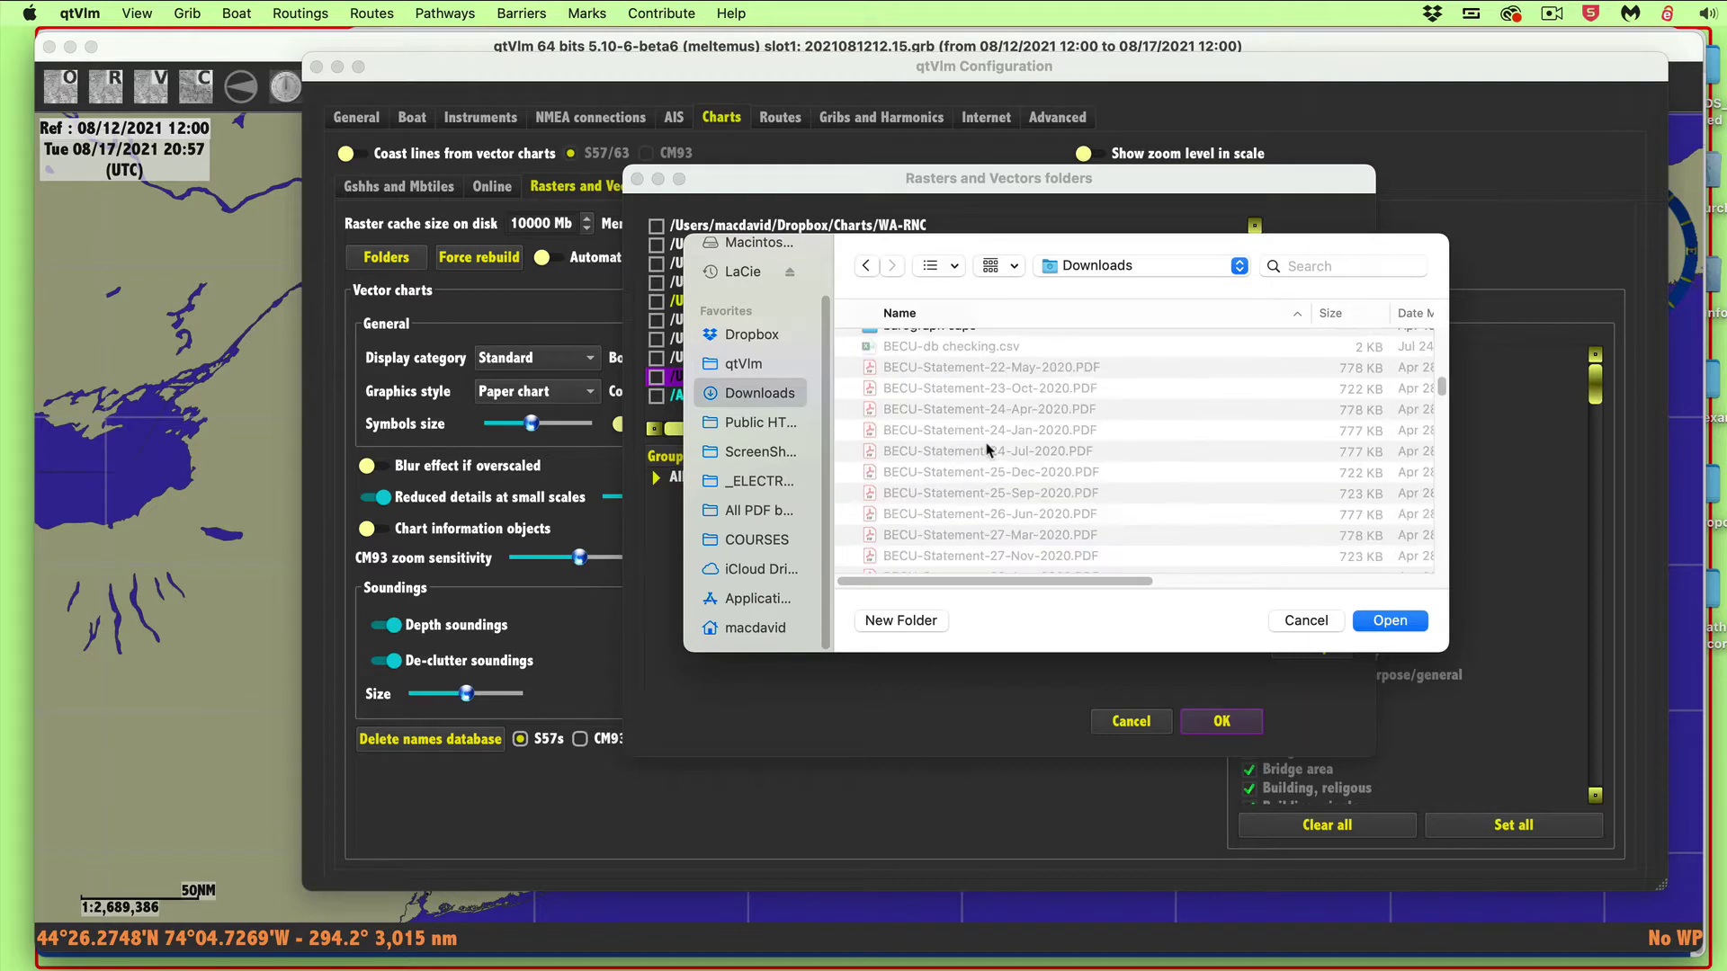
scroll(986, 450, "down", 5)
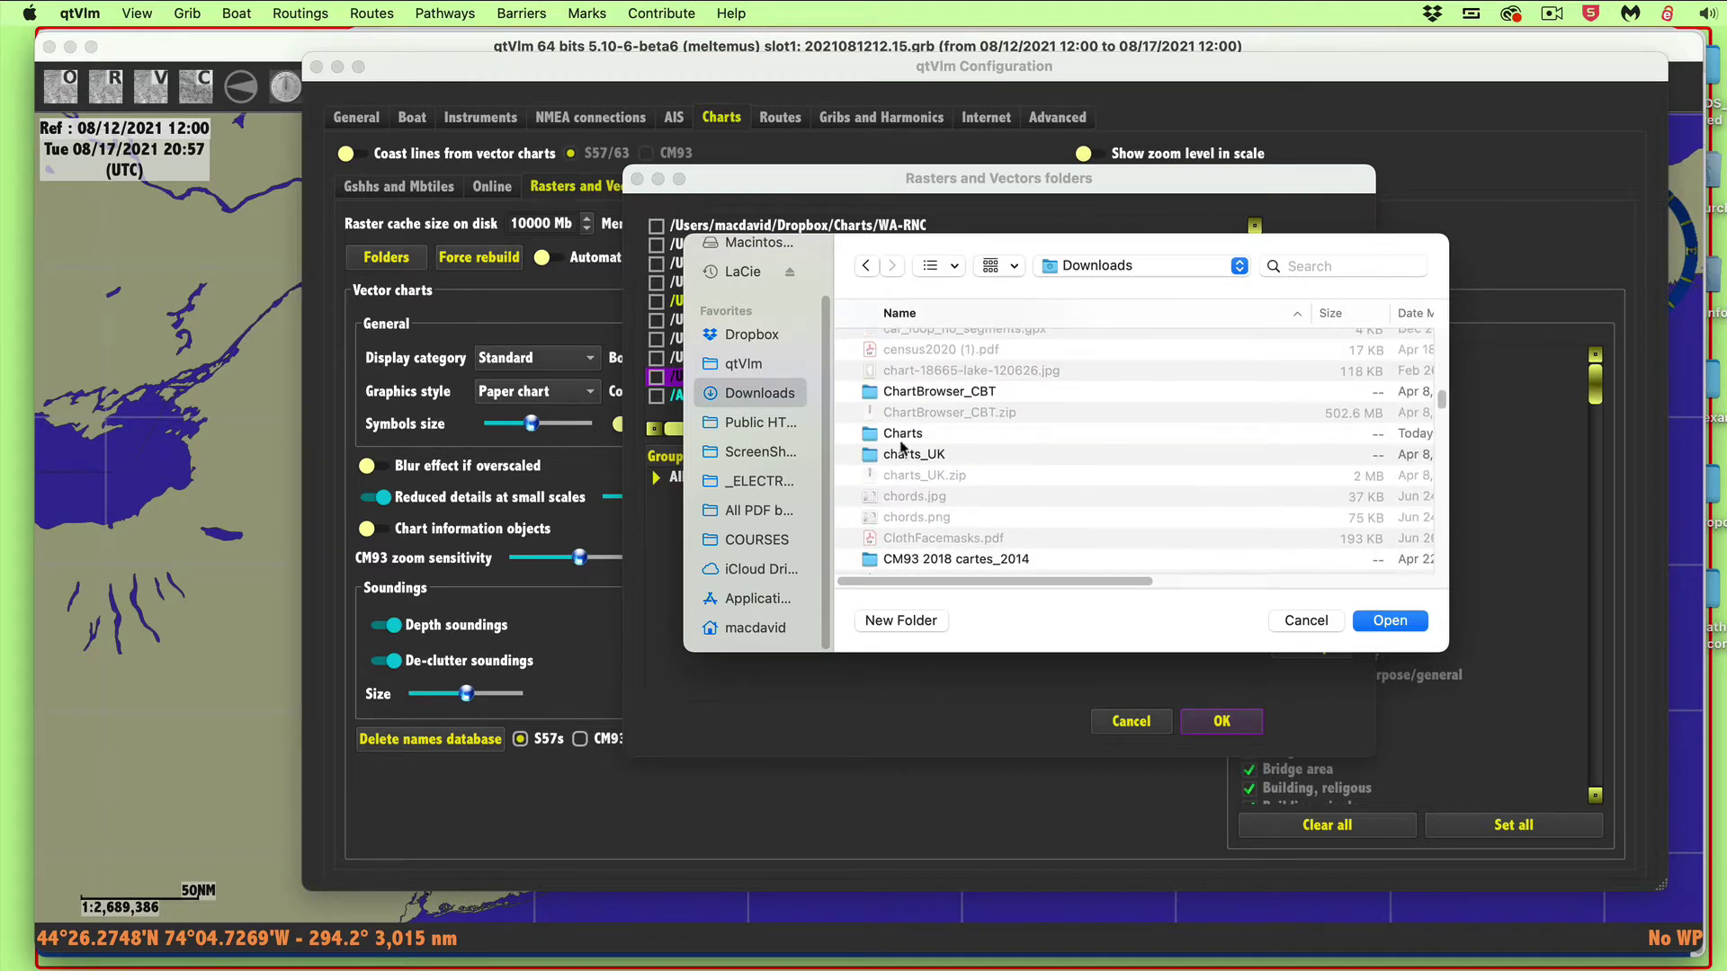
double_click(871, 435)
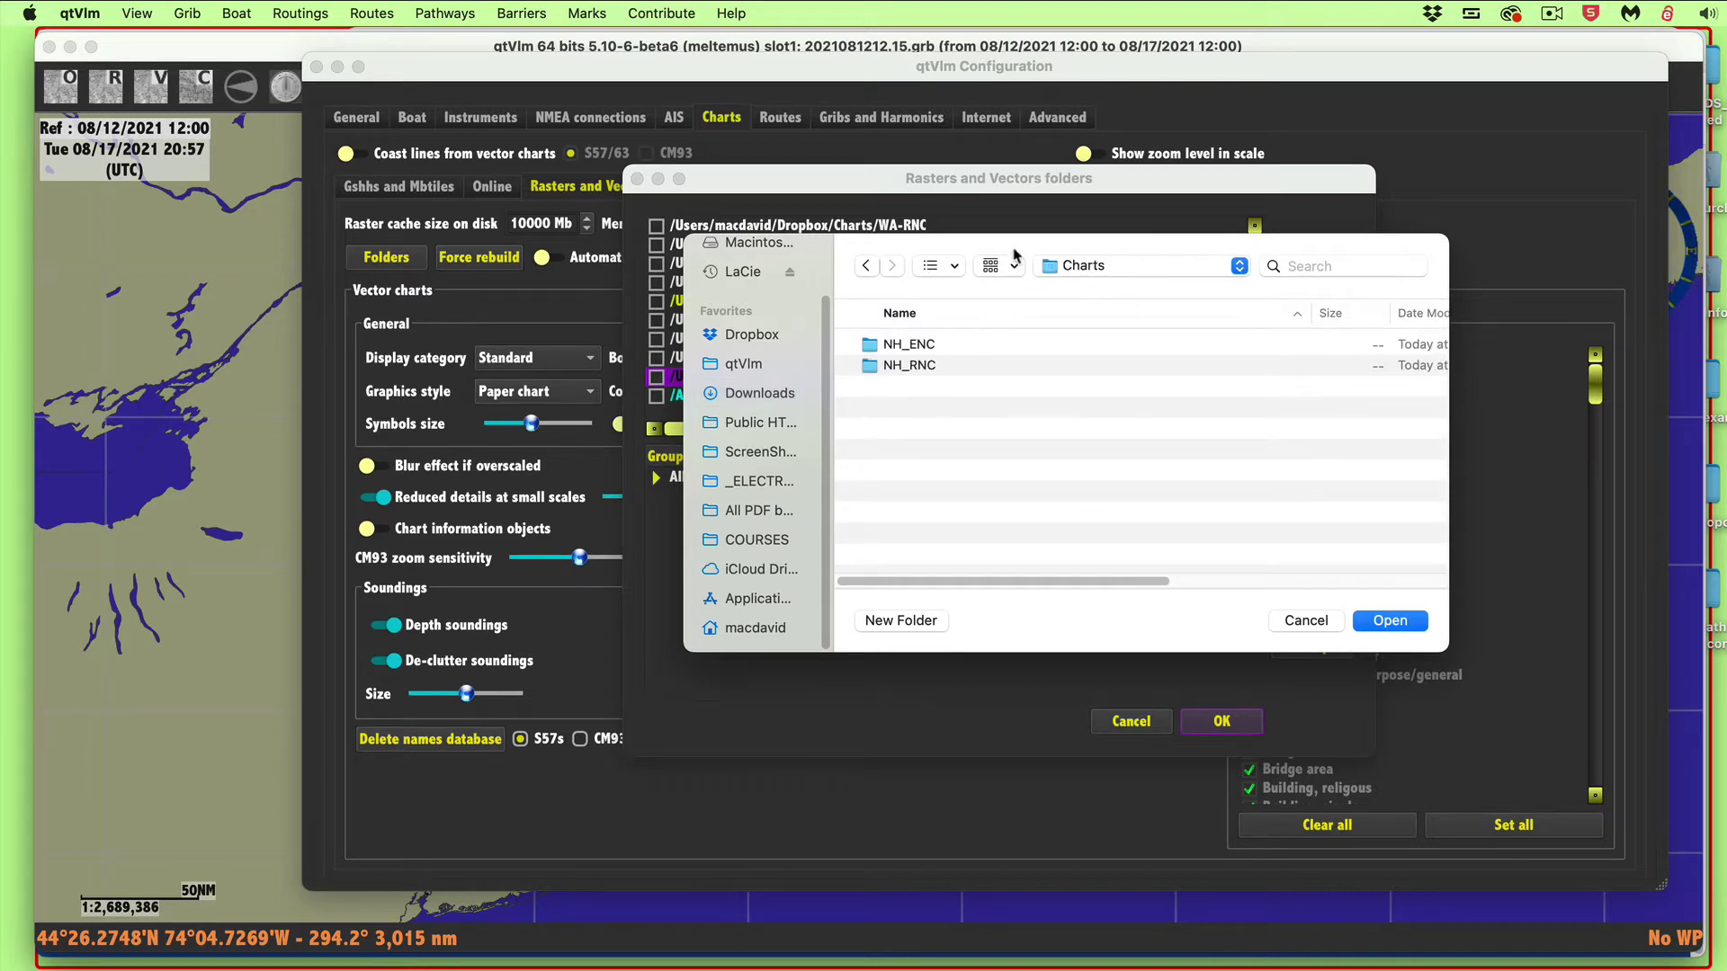
left_click(871, 267)
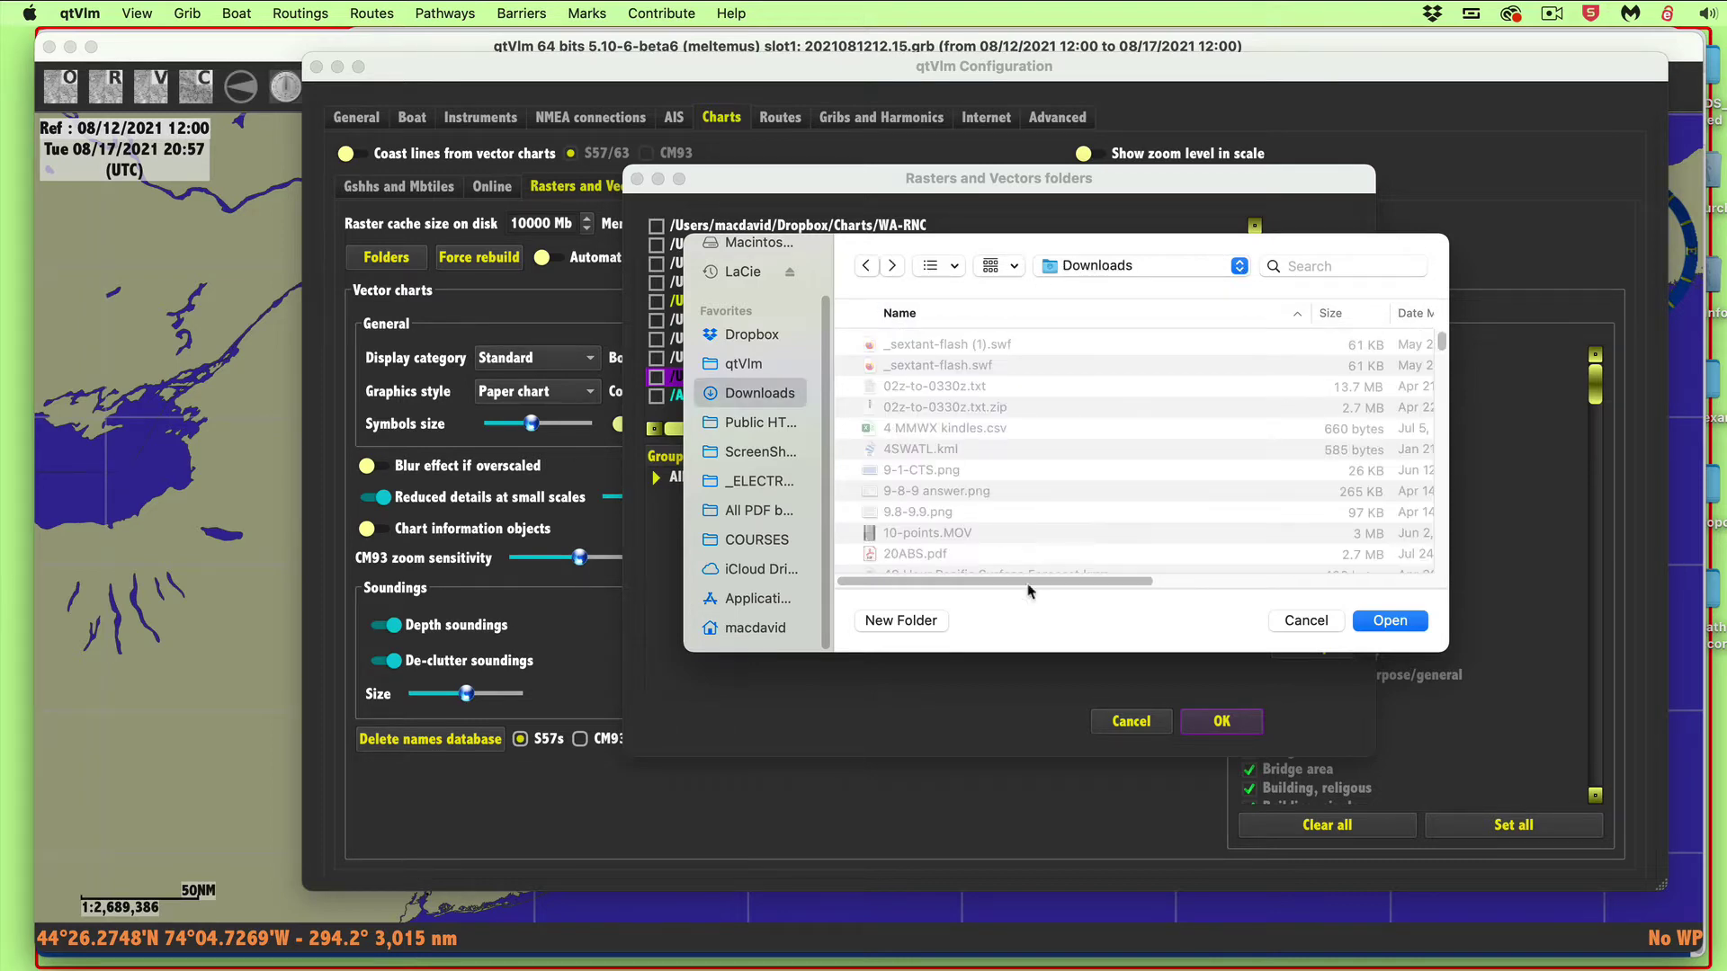
scroll(1061, 422, "down", 10)
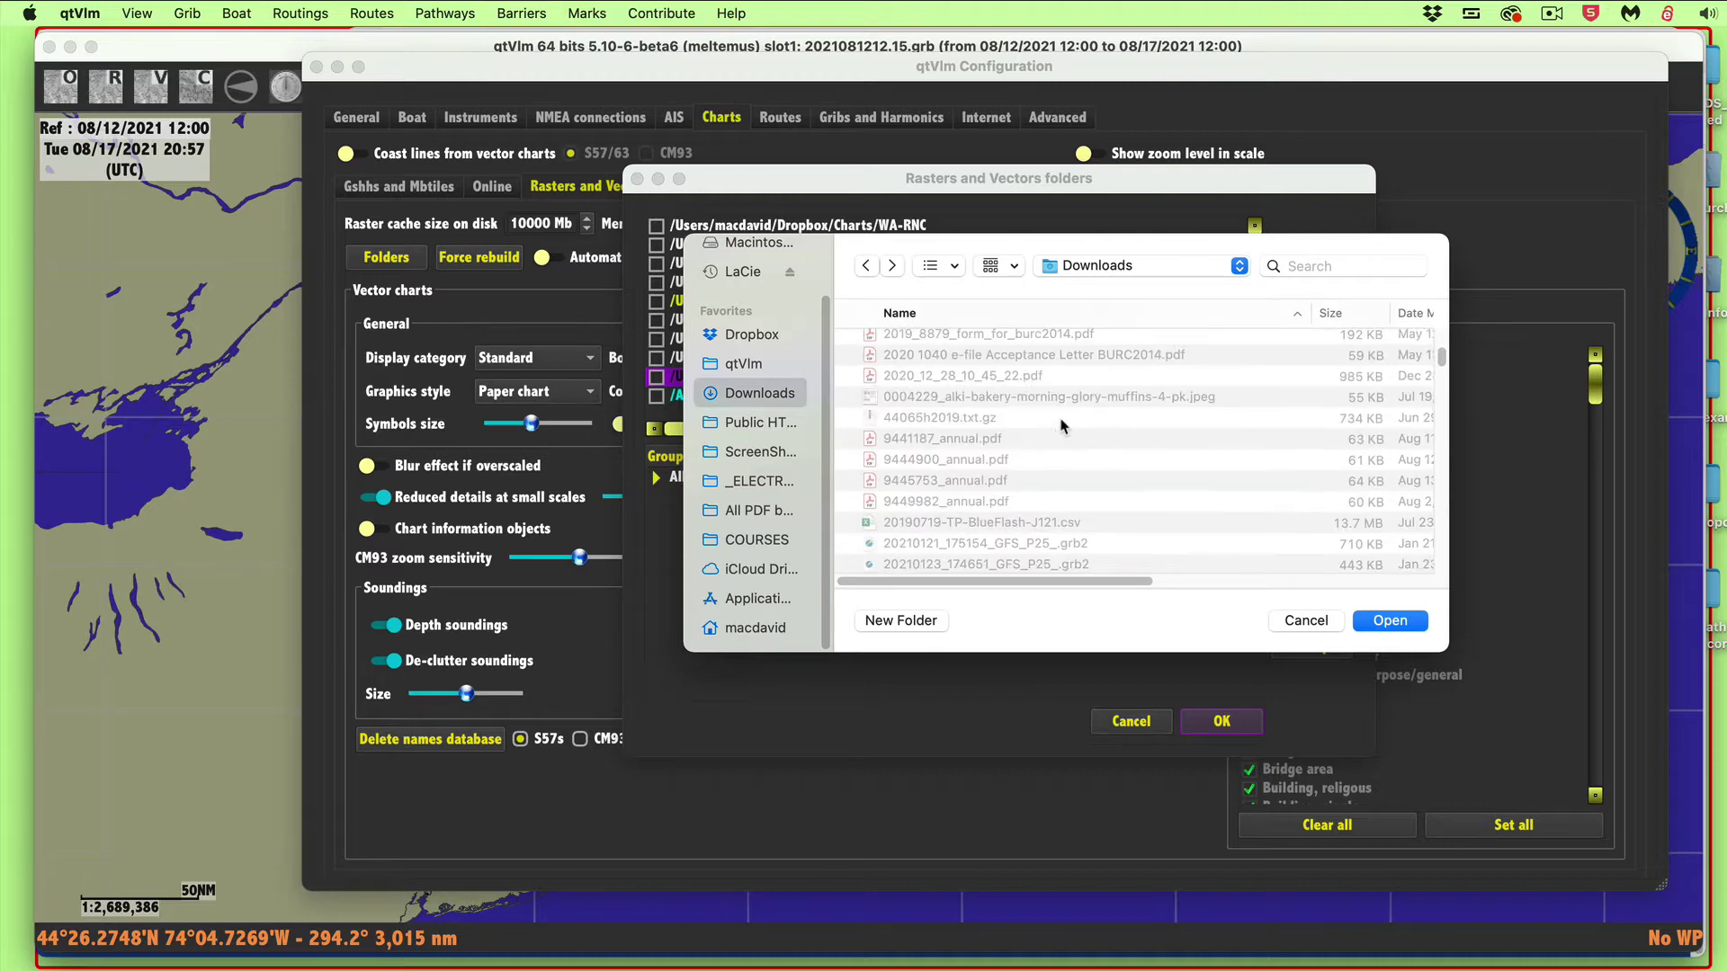
scroll(1061, 423, "down", 15)
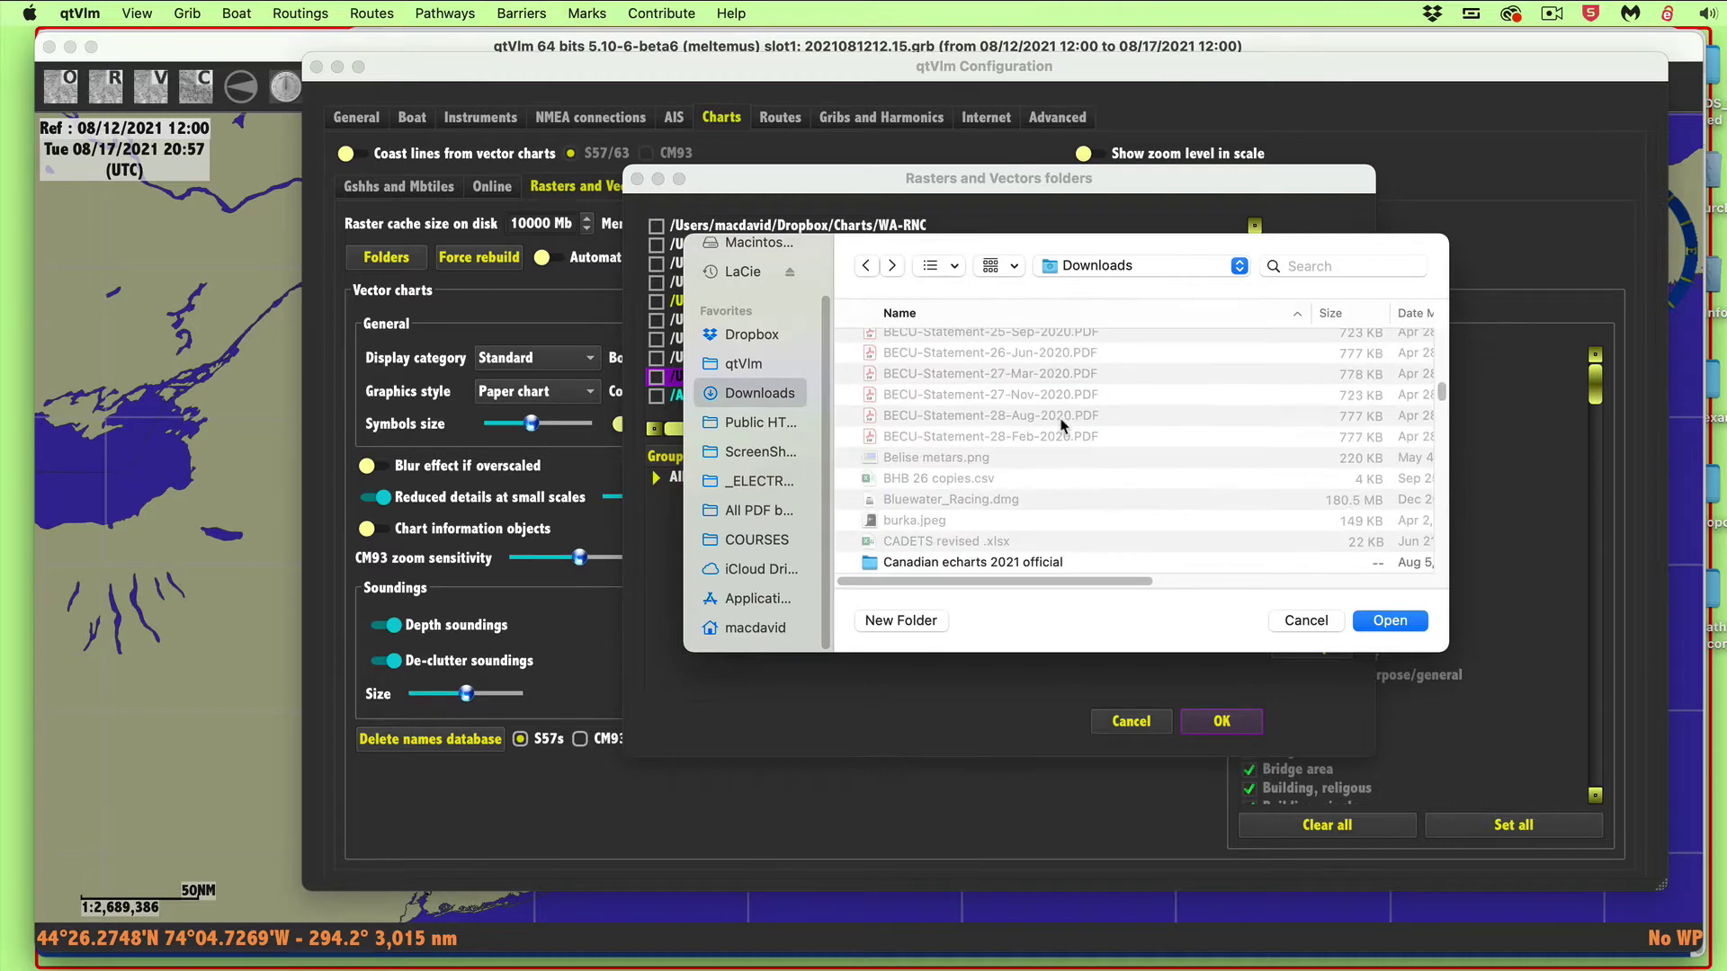
left_click(878, 393)
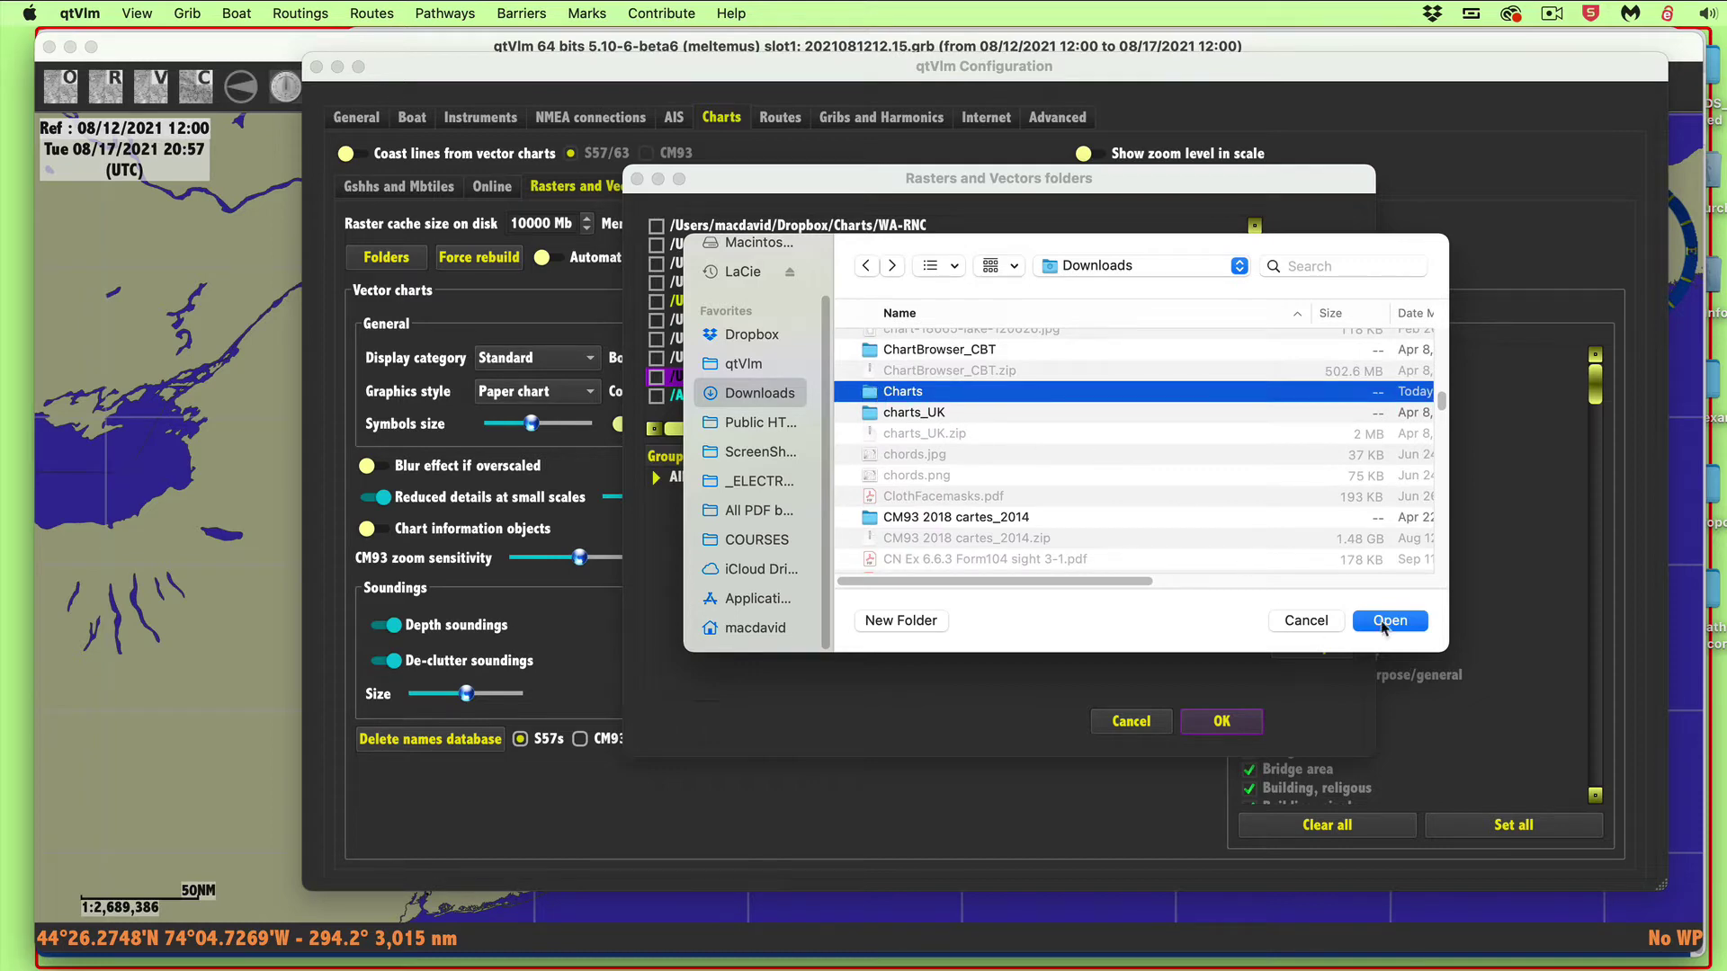
left_click(1389, 621)
left_click(656, 415)
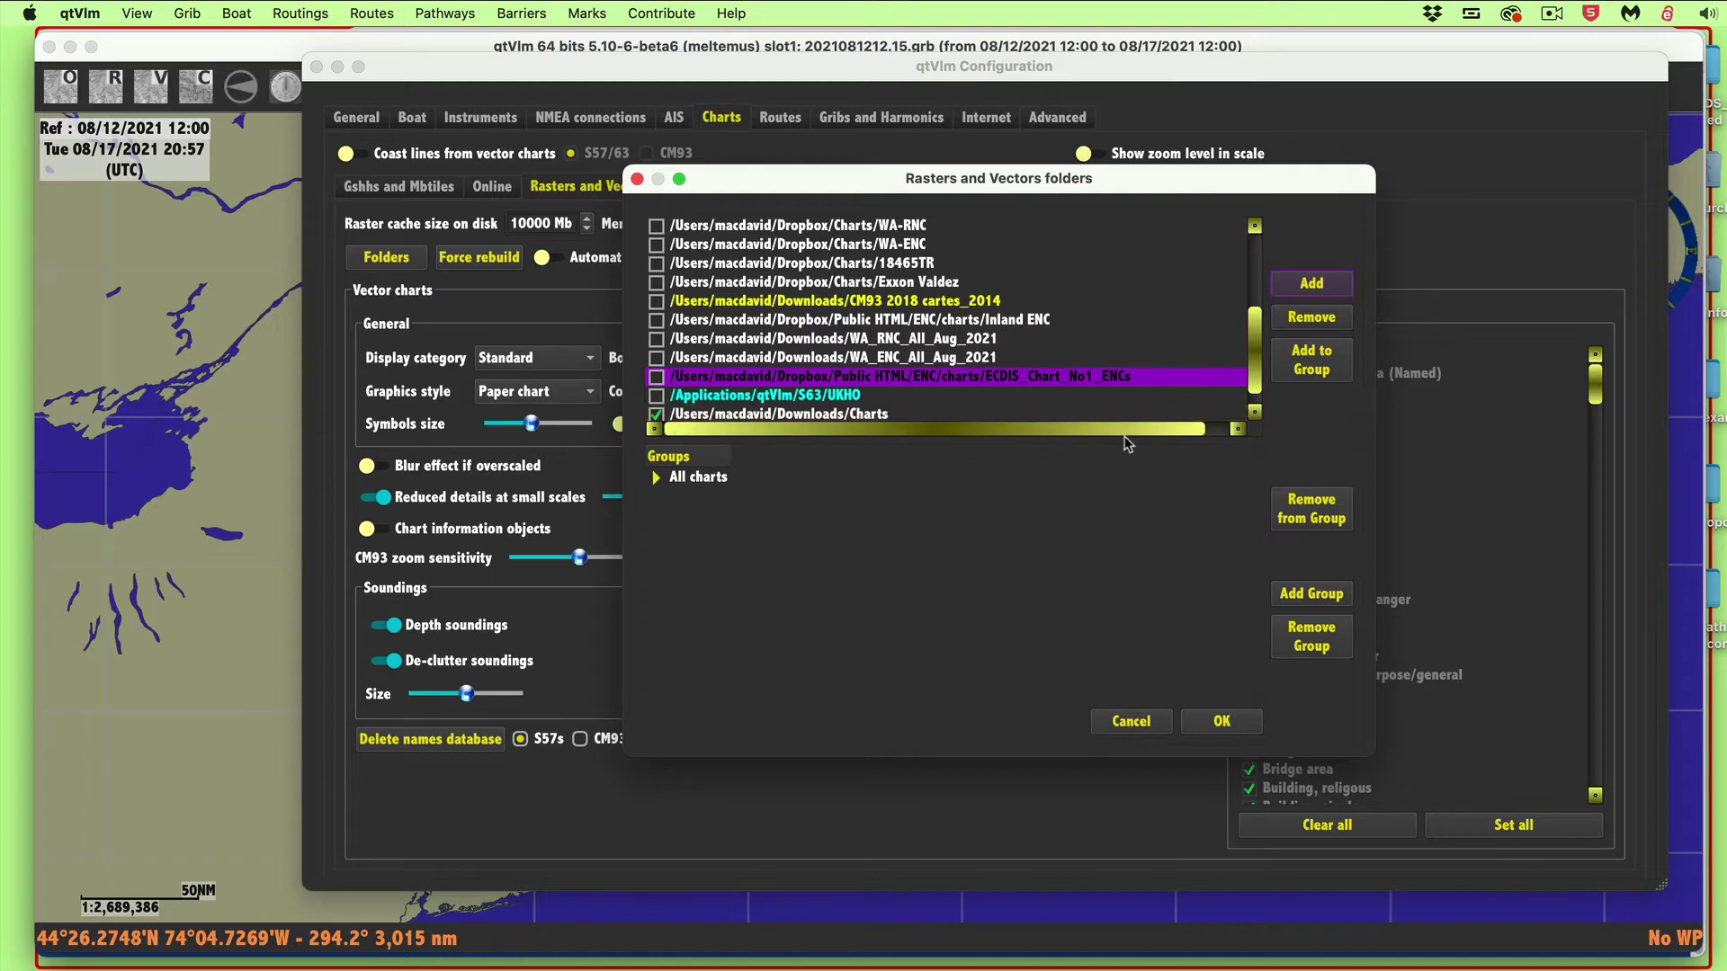
- Try enabling the 18465TR folder in place of the Charts folder, and restore the previous folder selection
scroll(1257, 404, "down", 1)
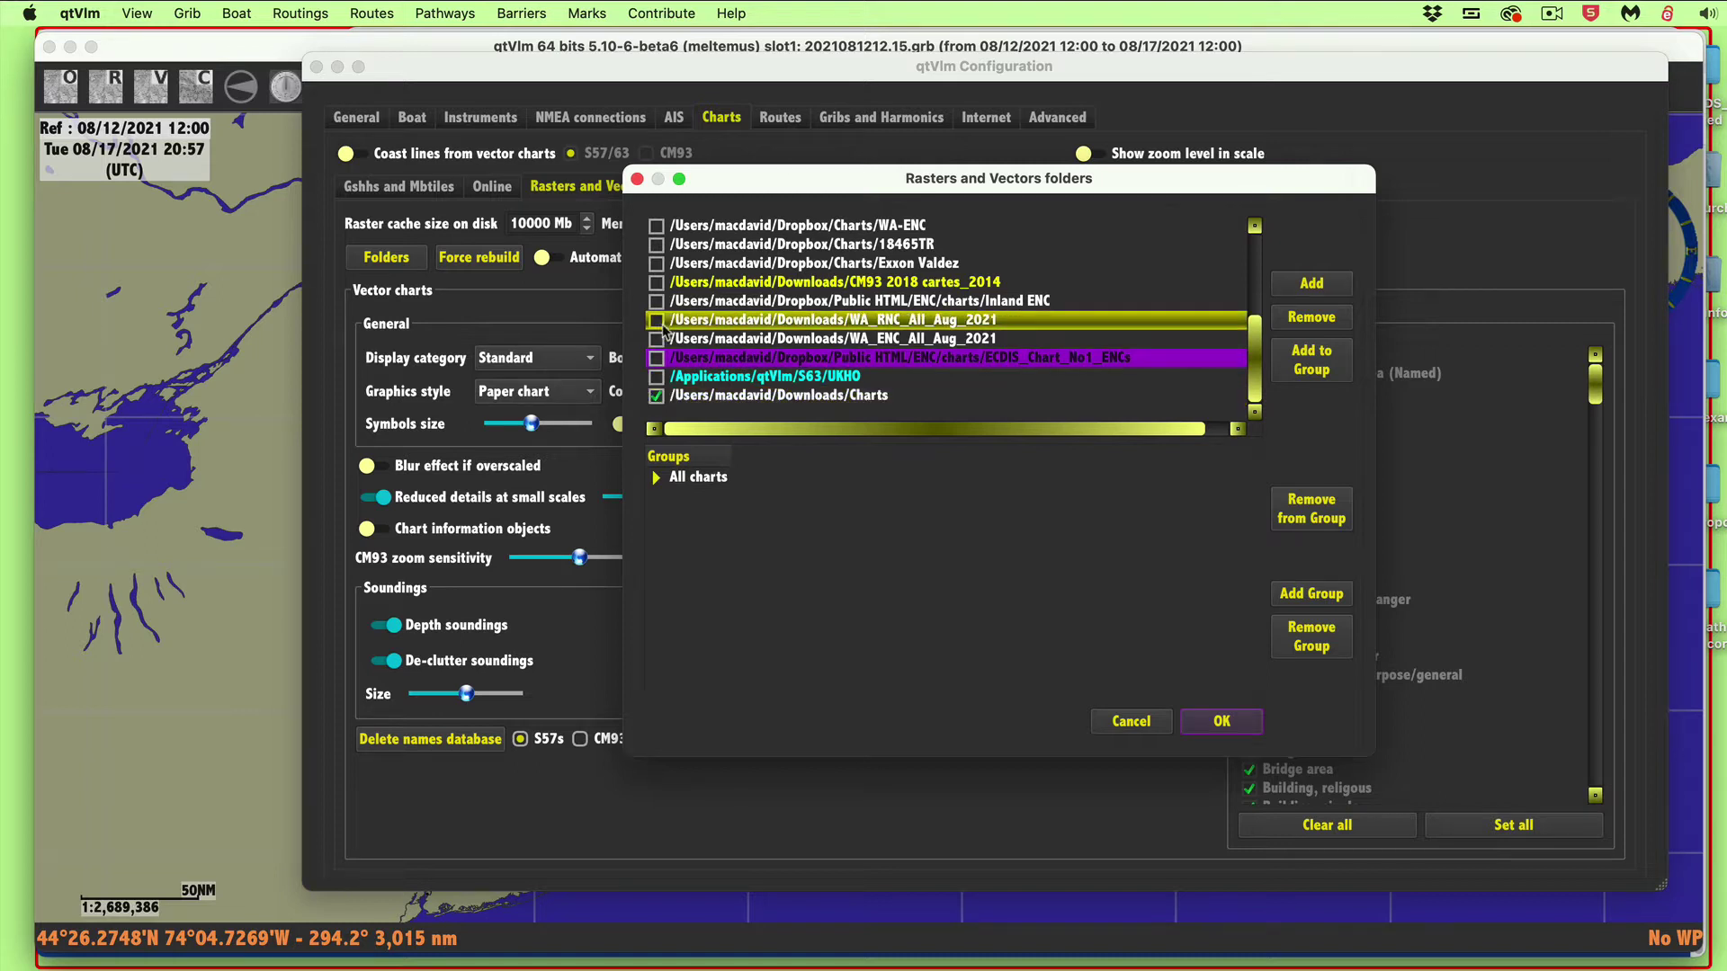
left_click(658, 246)
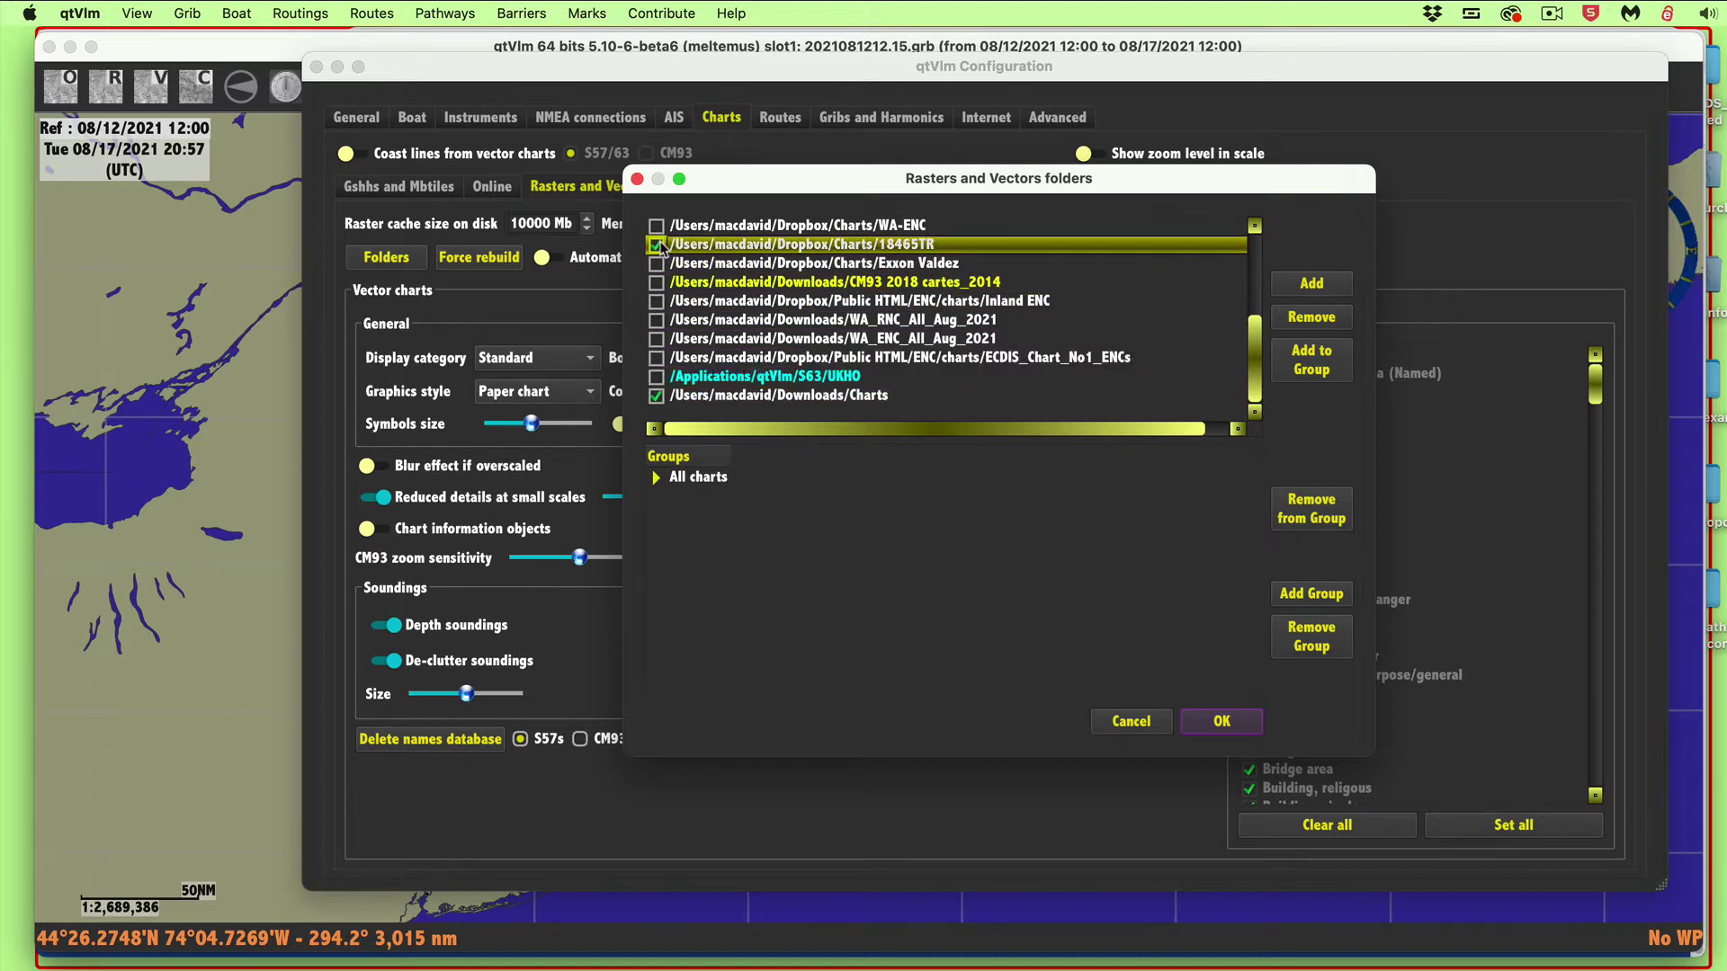
left_click(659, 400)
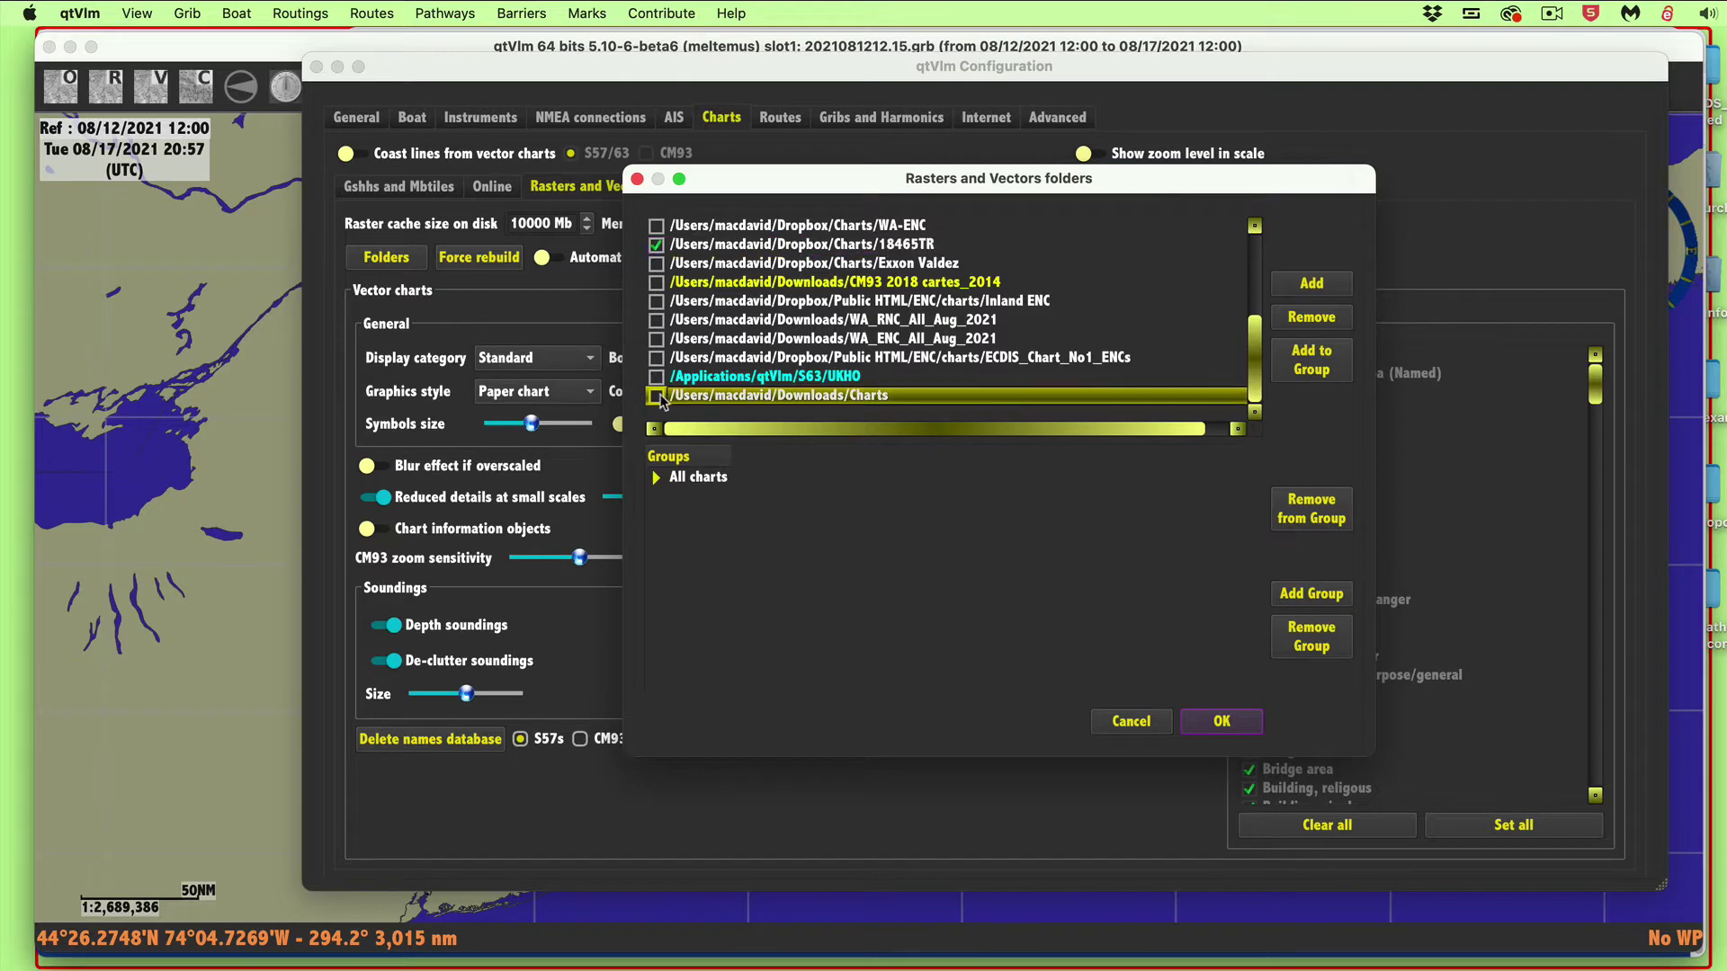
left_click(656, 245)
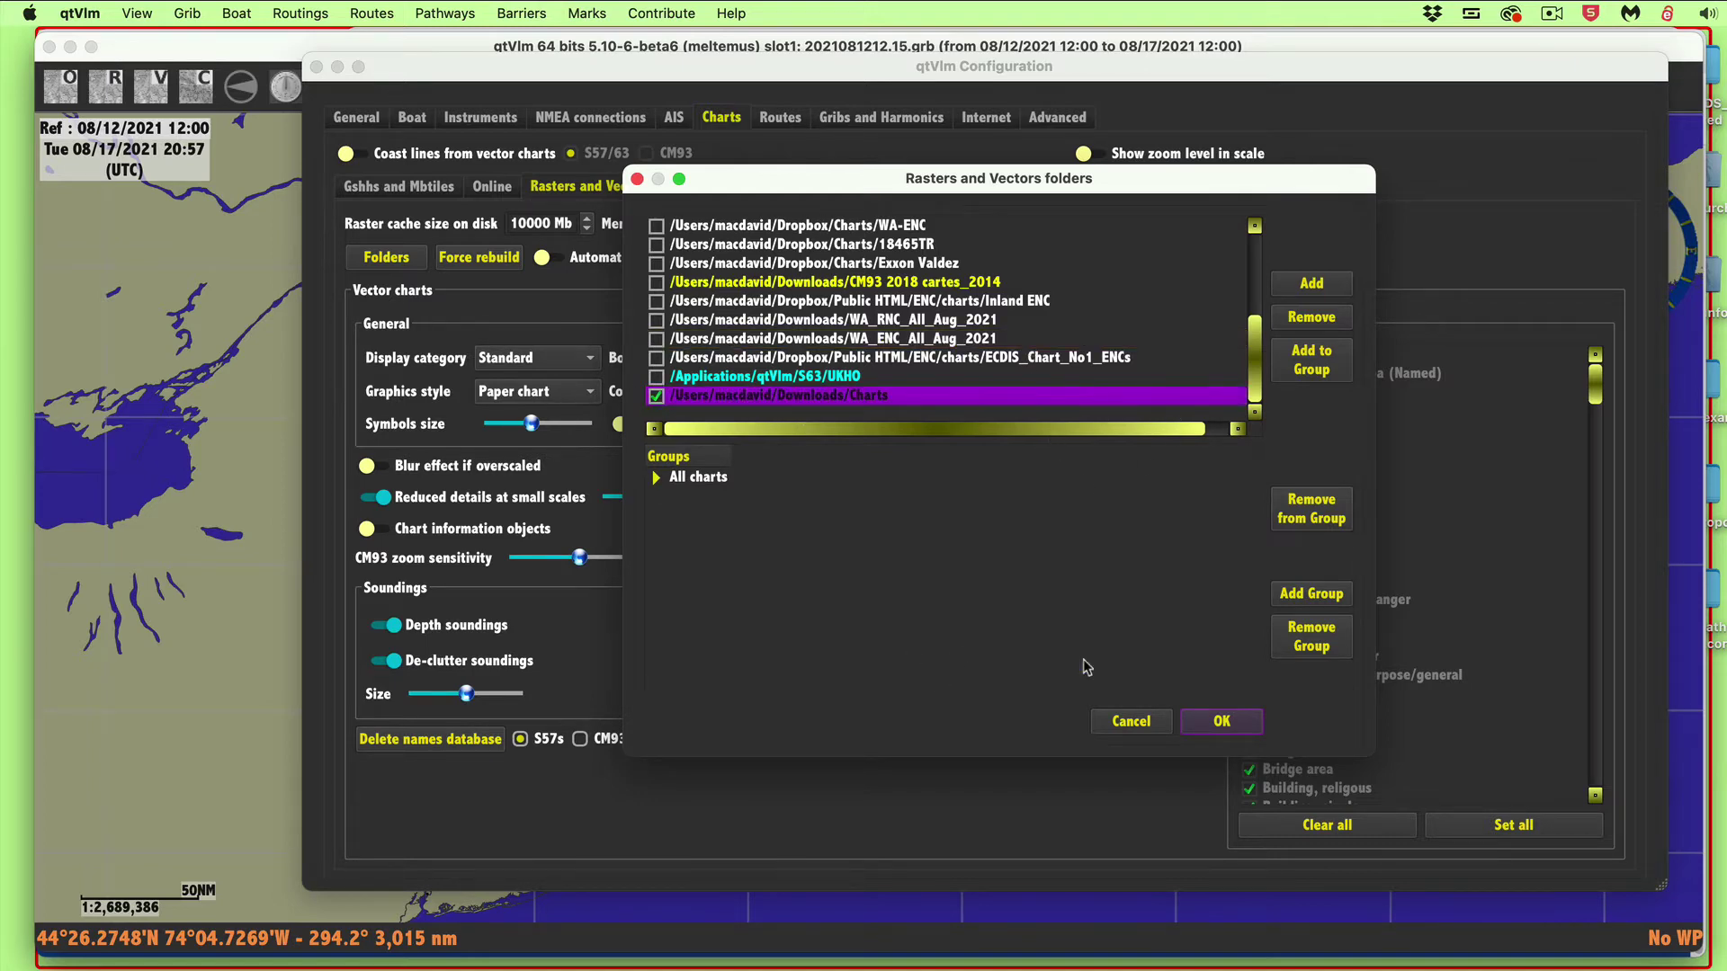
- Confirm the chart folder selection to rebuild the charts catalog, and apply the configuration
left_click(1247, 727)
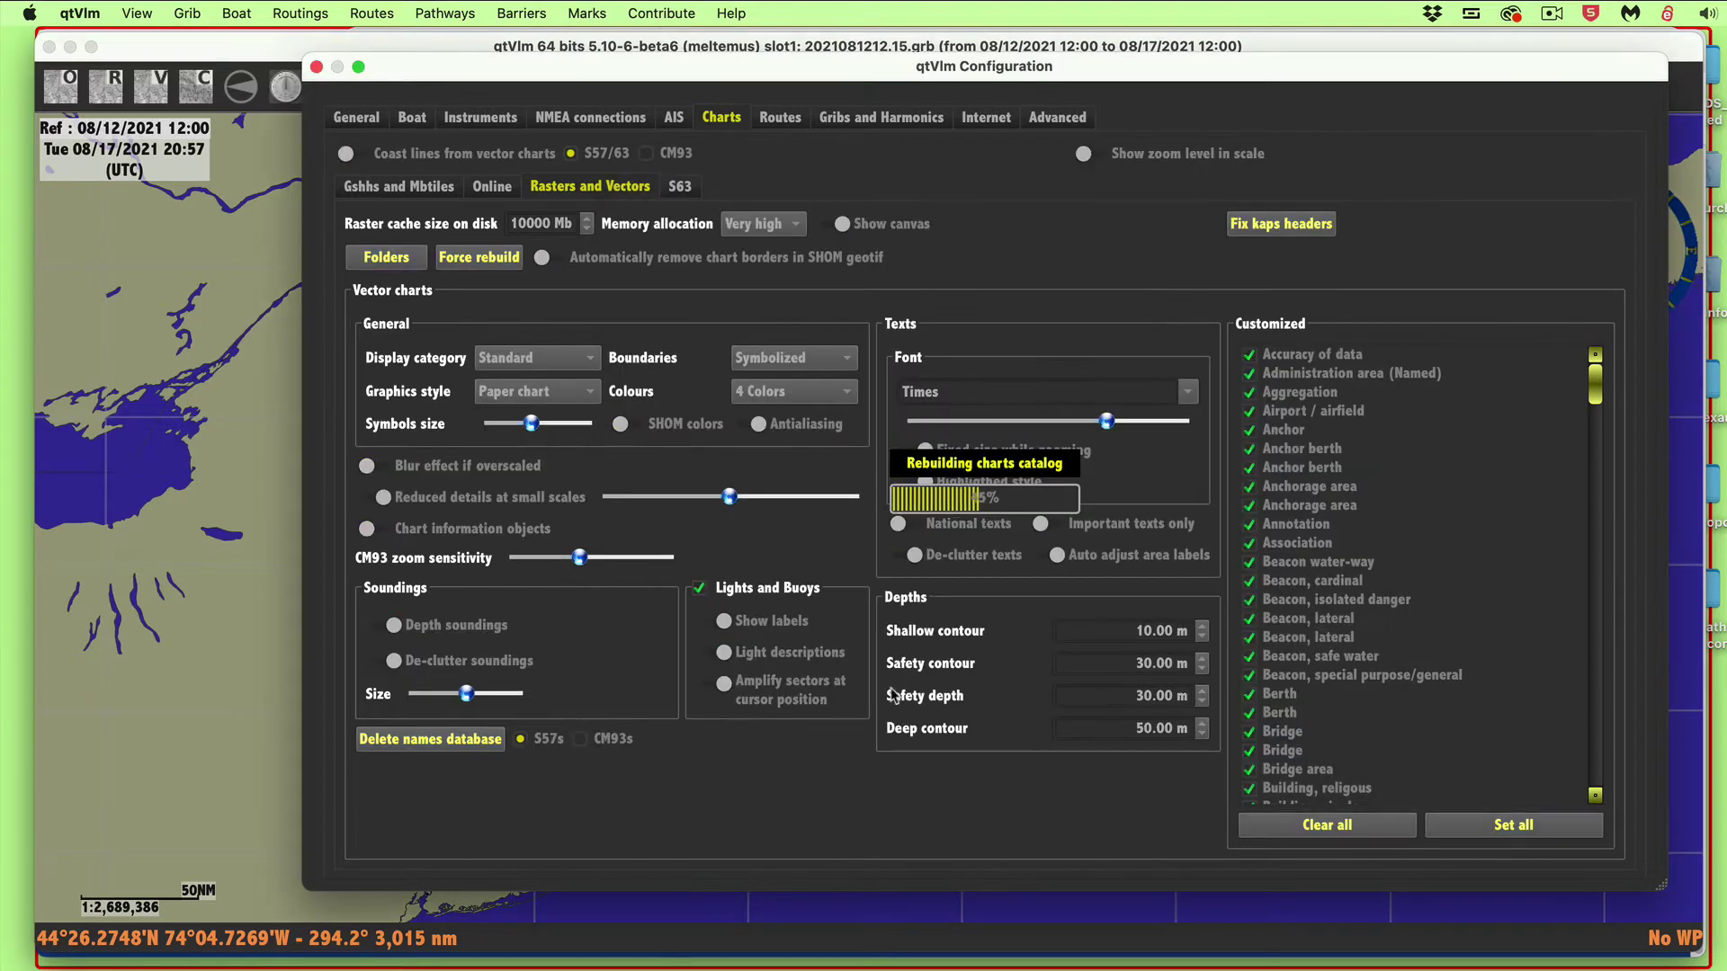
scroll(779, 634, "down", 3)
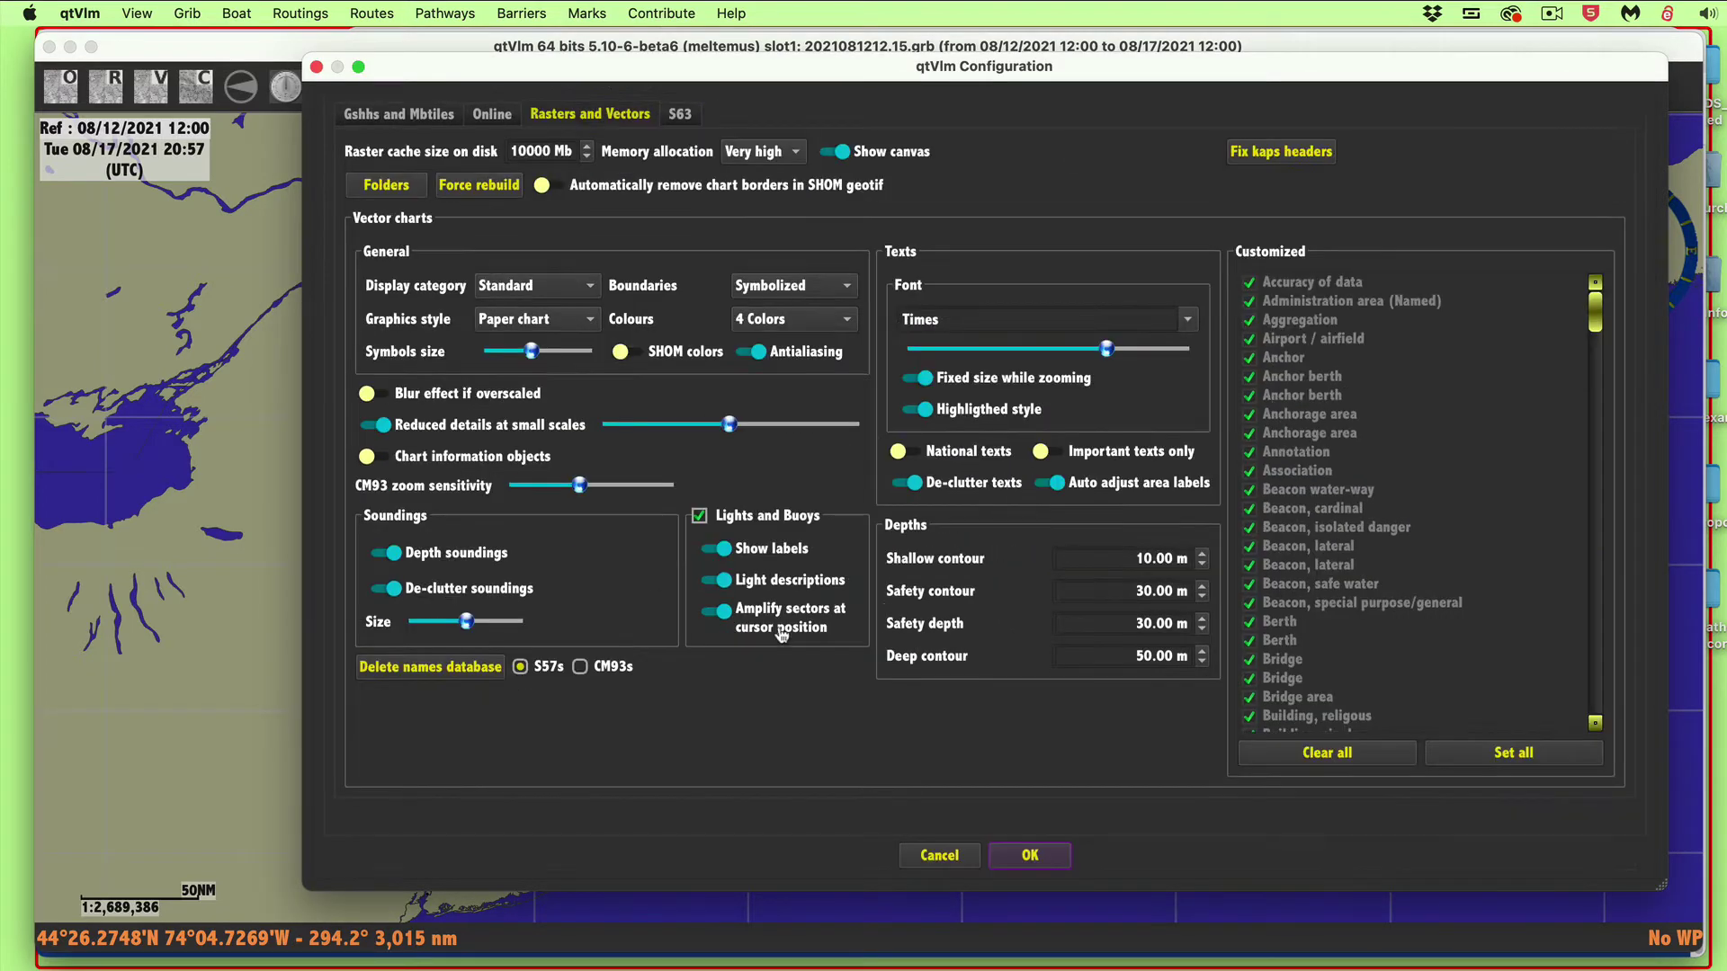
scroll(769, 630, "up", 3)
scroll(807, 594, "down", 3)
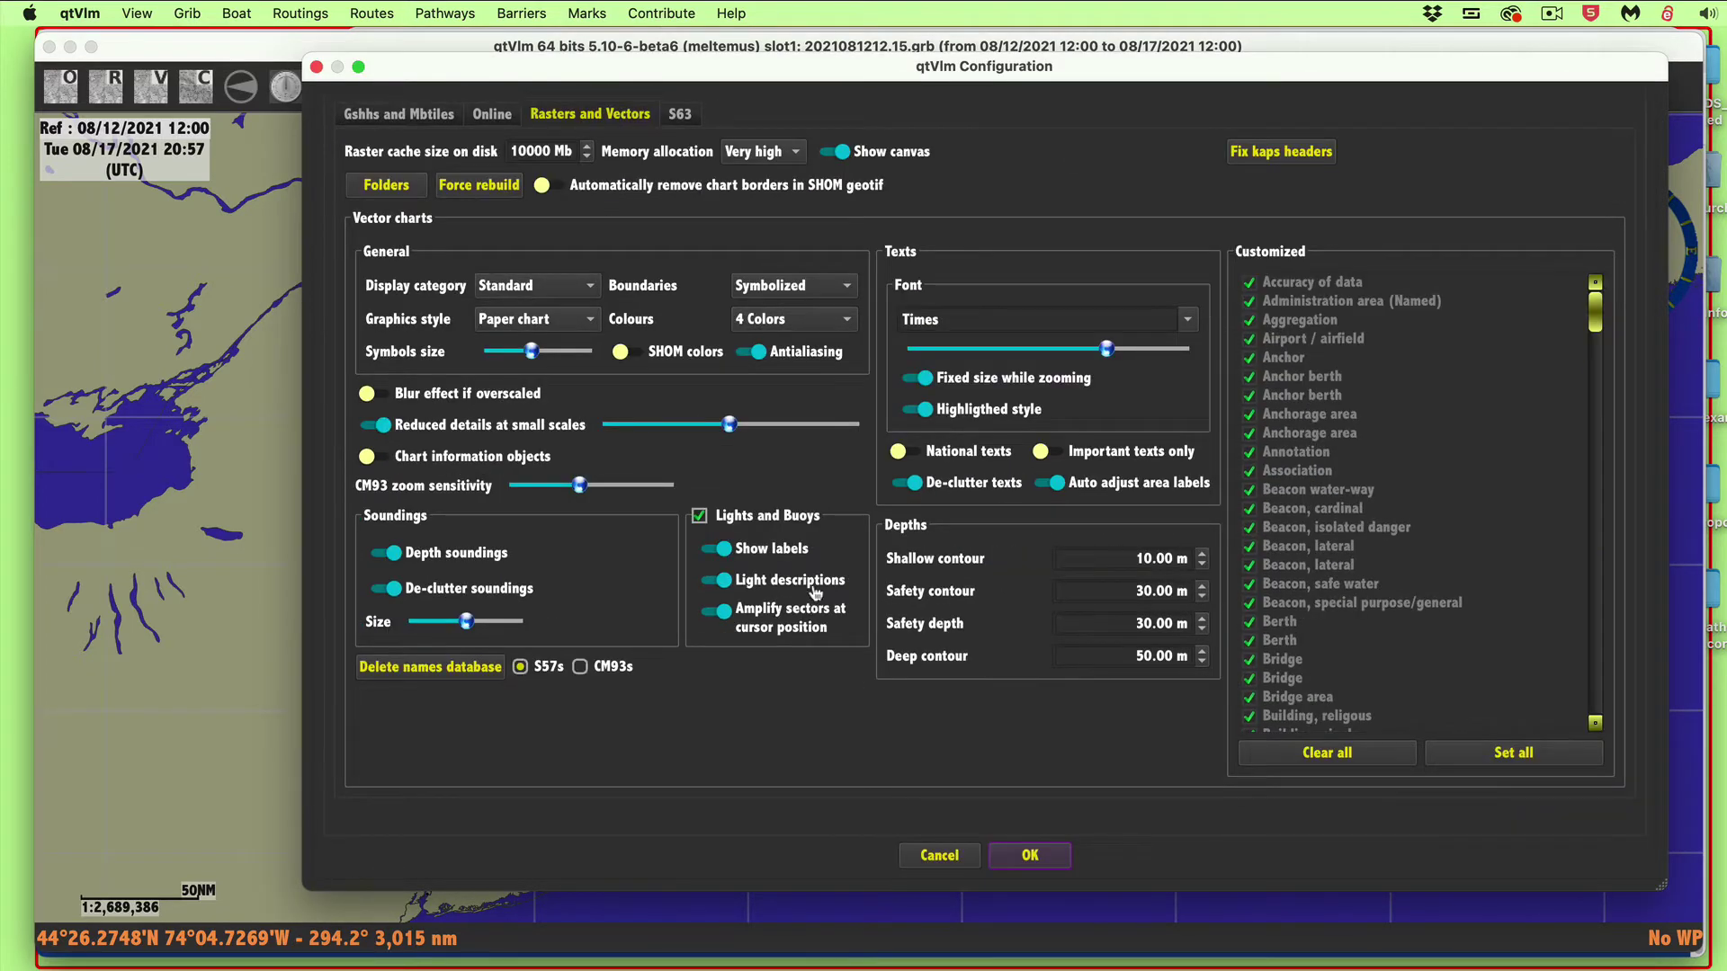
left_click(1034, 860)
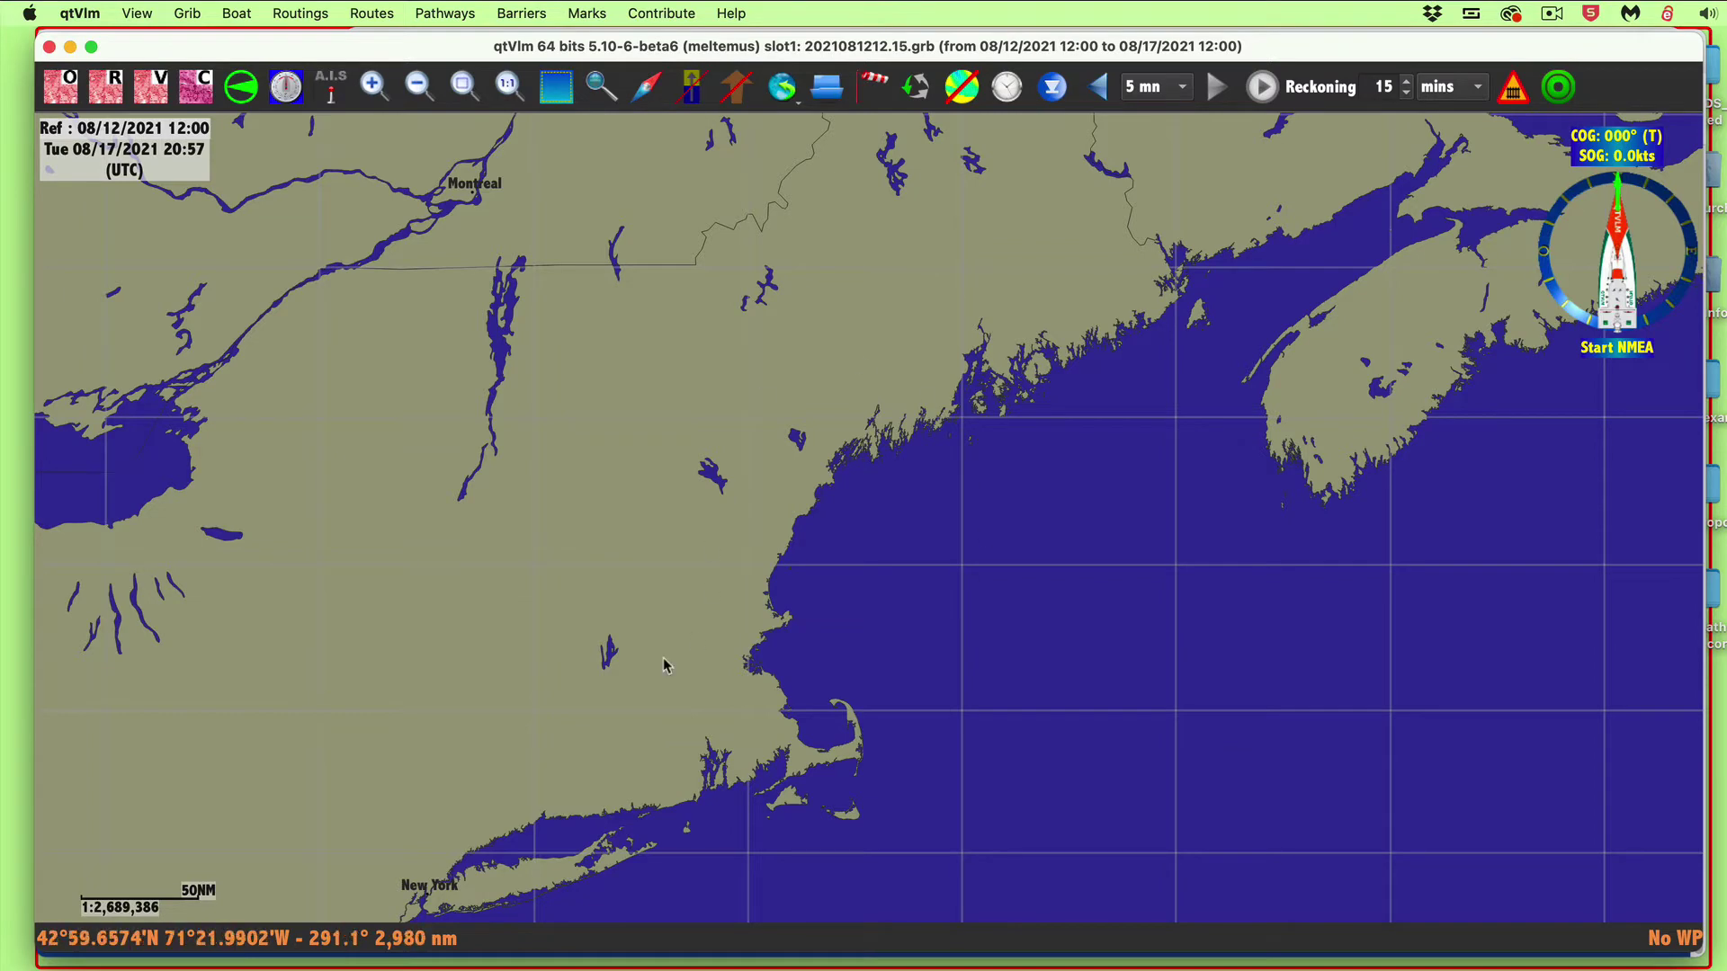
- Turn on the raster chart display for the map of the US northeast coast
left_click_drag(662, 656, 881, 548)
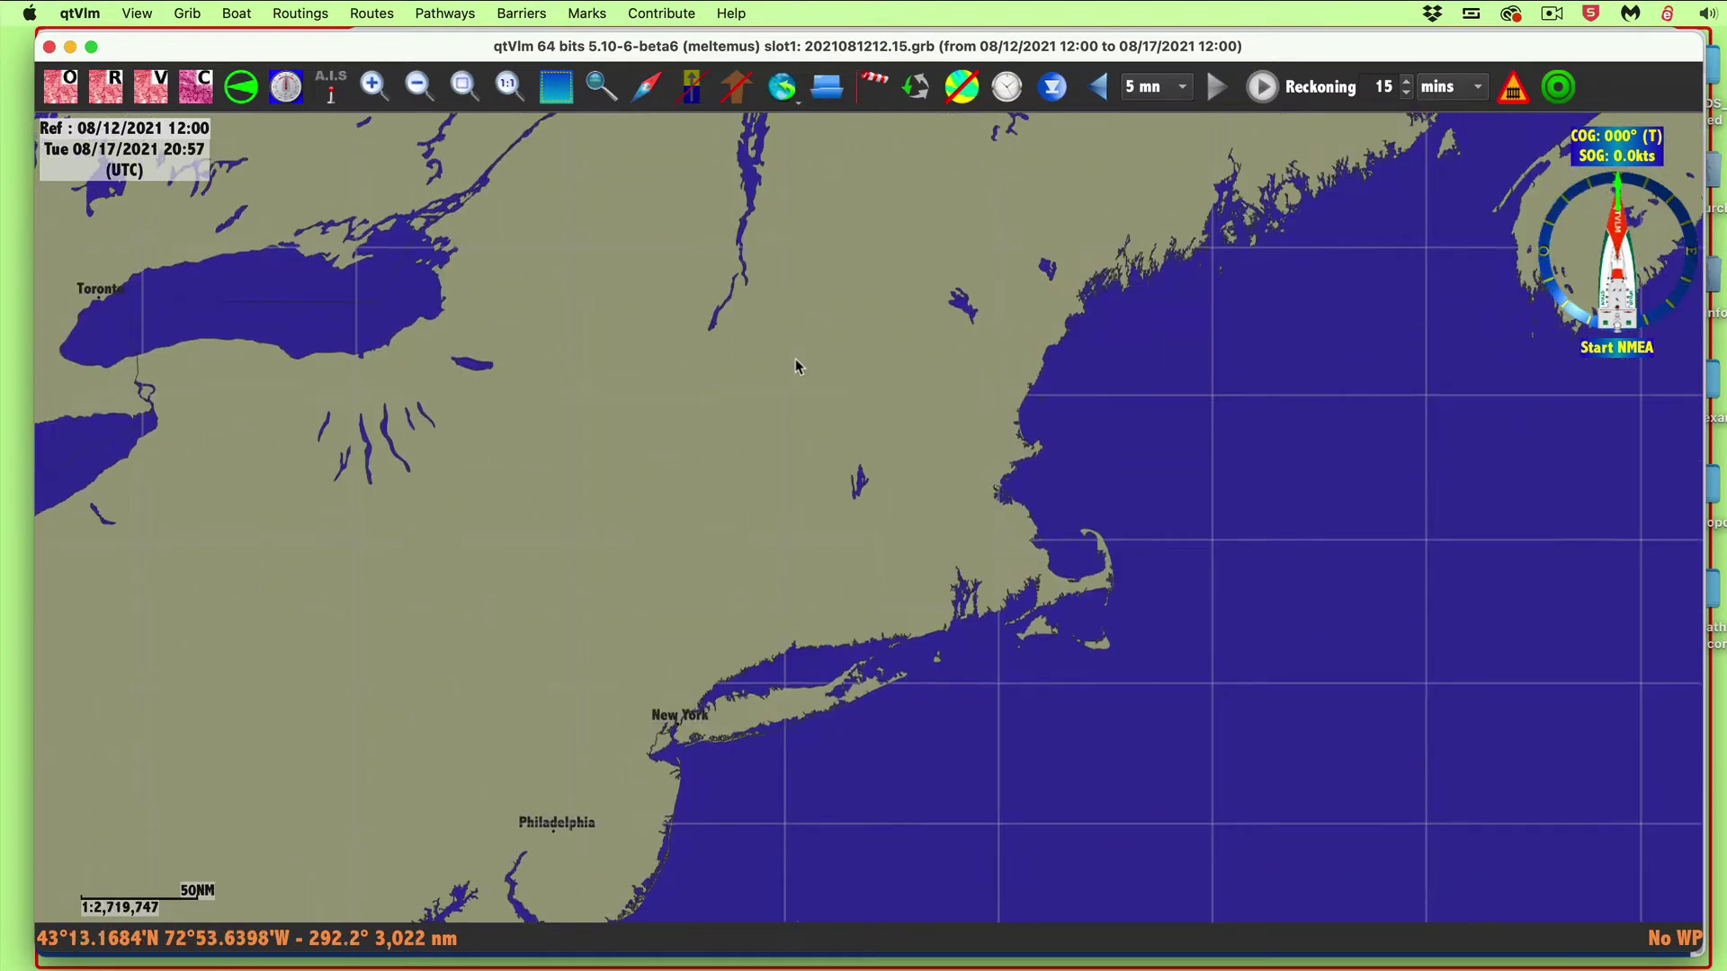
left_click_drag(804, 349, 872, 318)
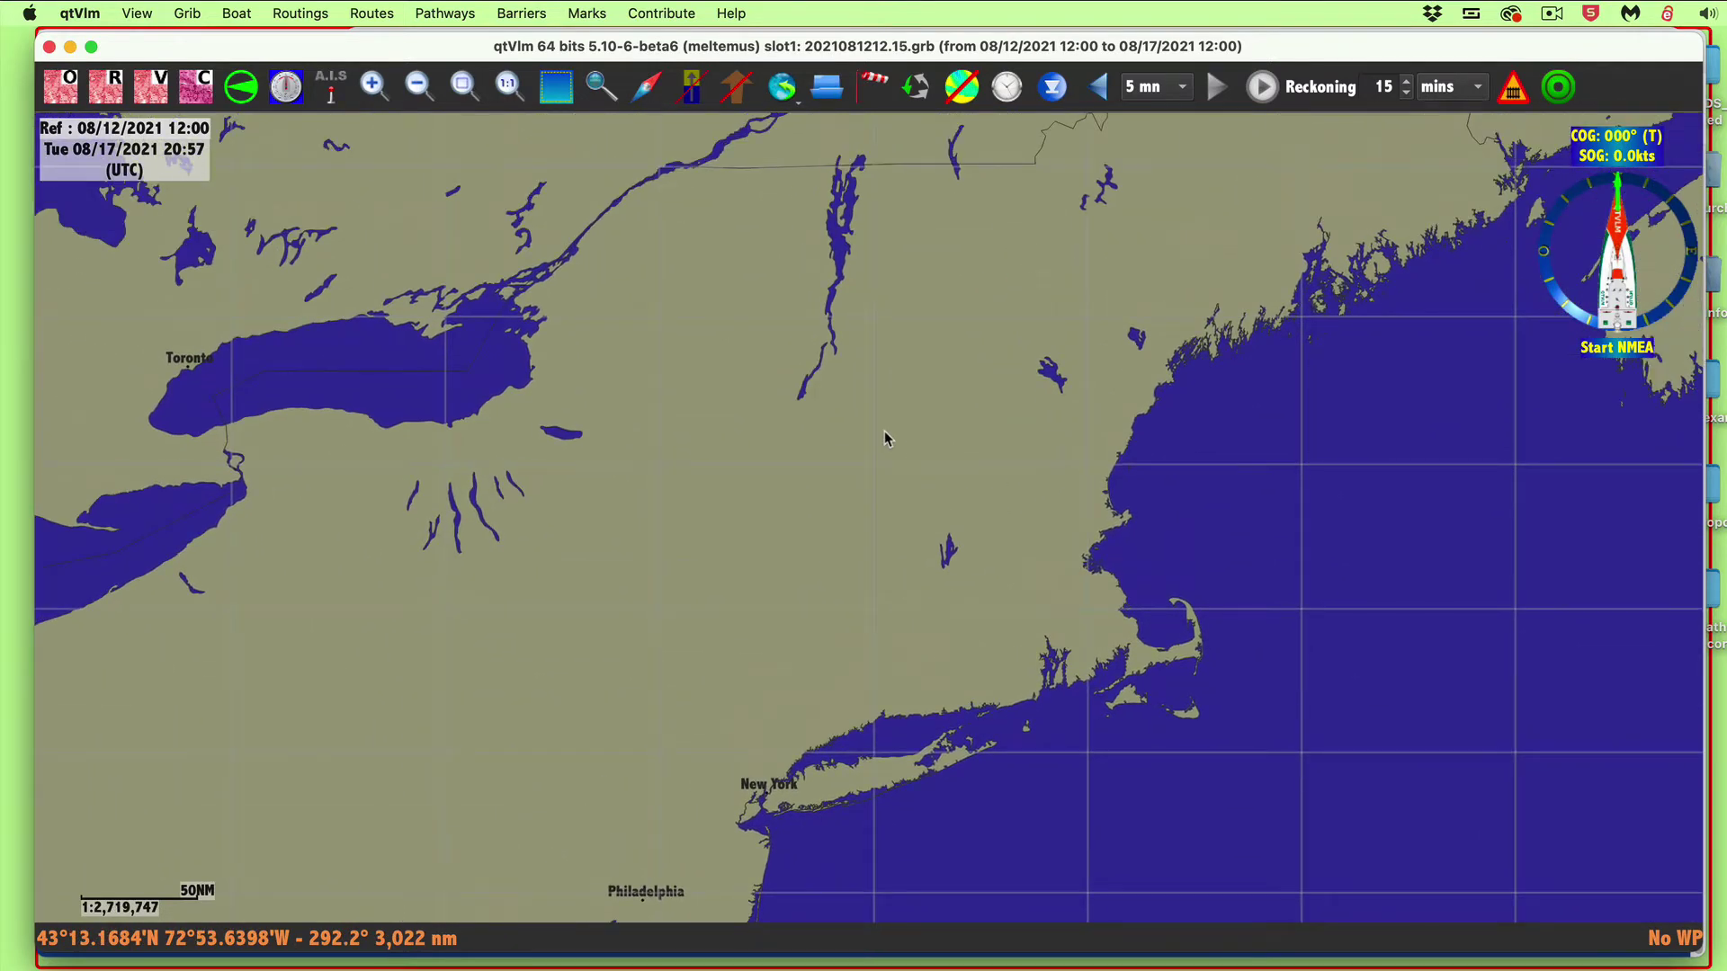
scroll(682, 327, "left", 5)
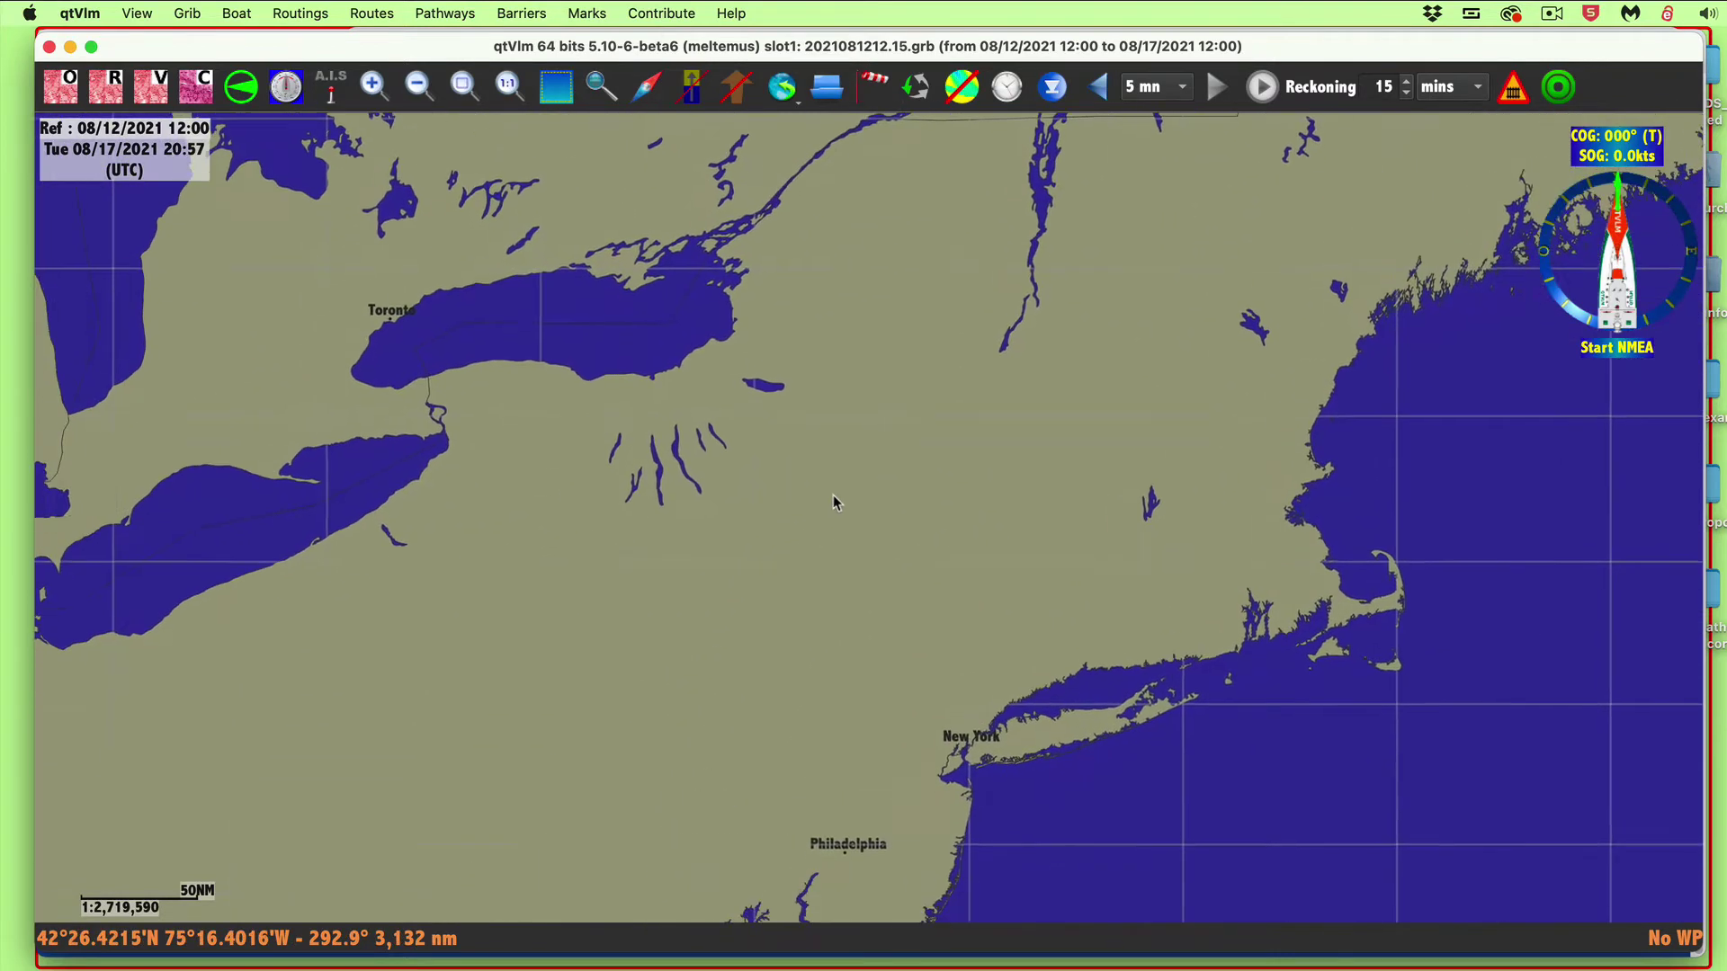
left_click(118, 94)
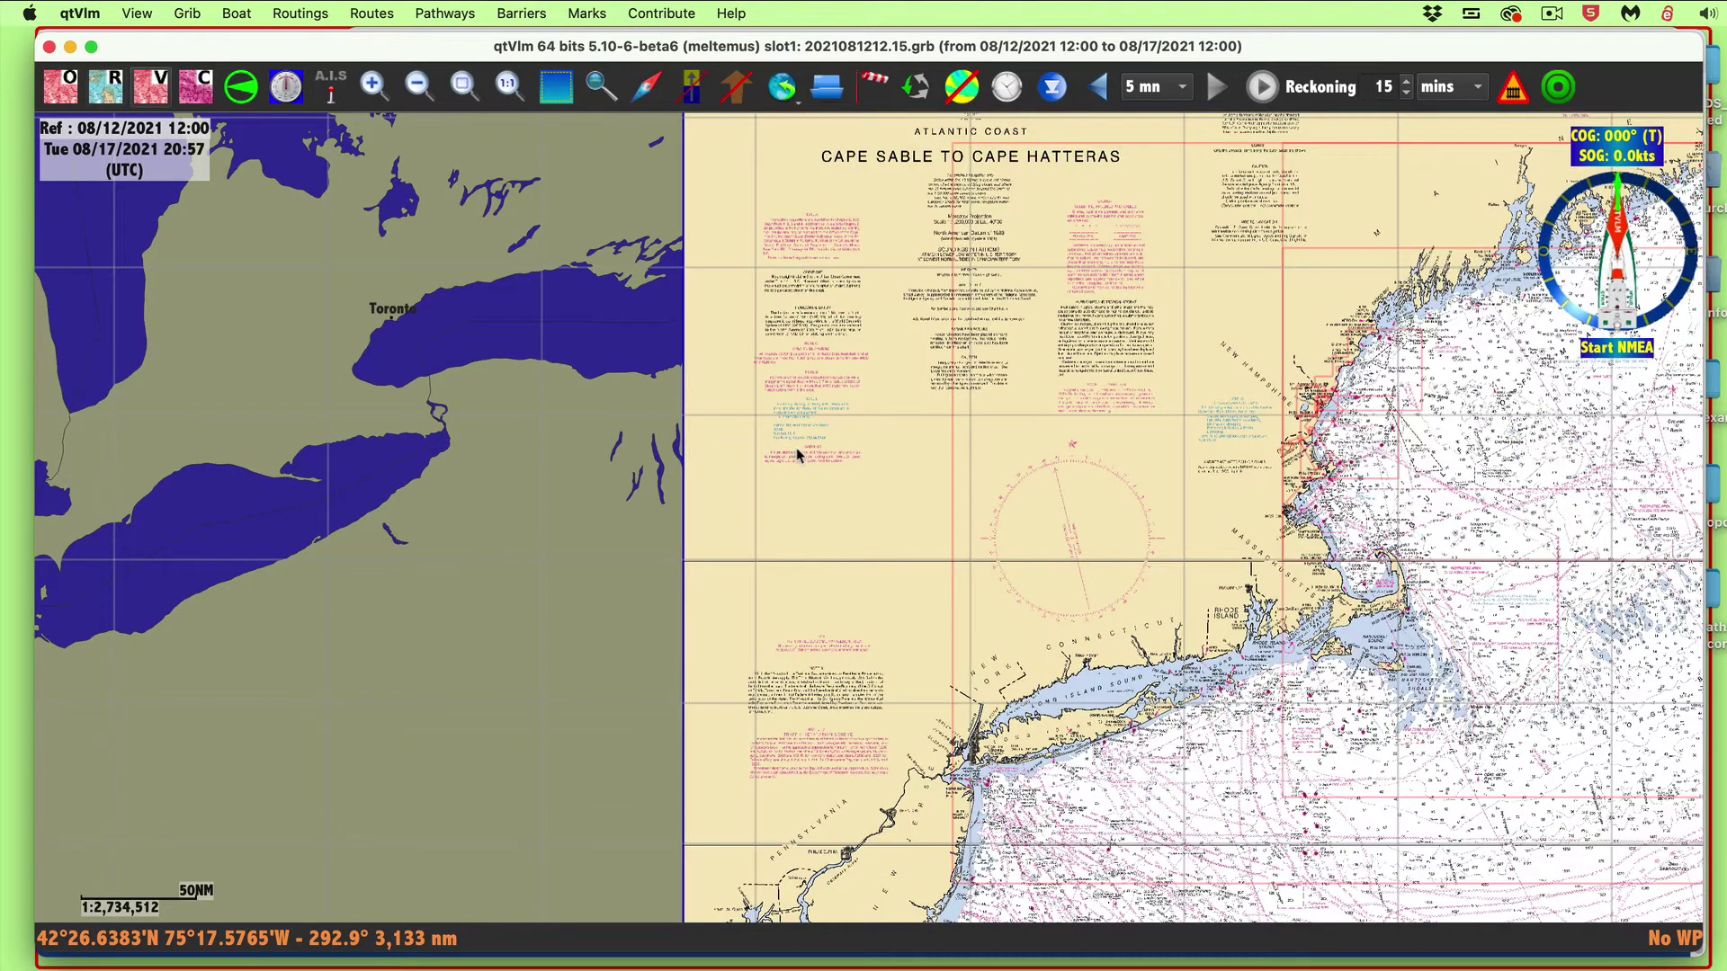
- Examine the extent and outlines of the loaded raster charts along the Atlantic coast
scroll(1297, 590, "left", 3)
scroll(1297, 590, "down", 2)
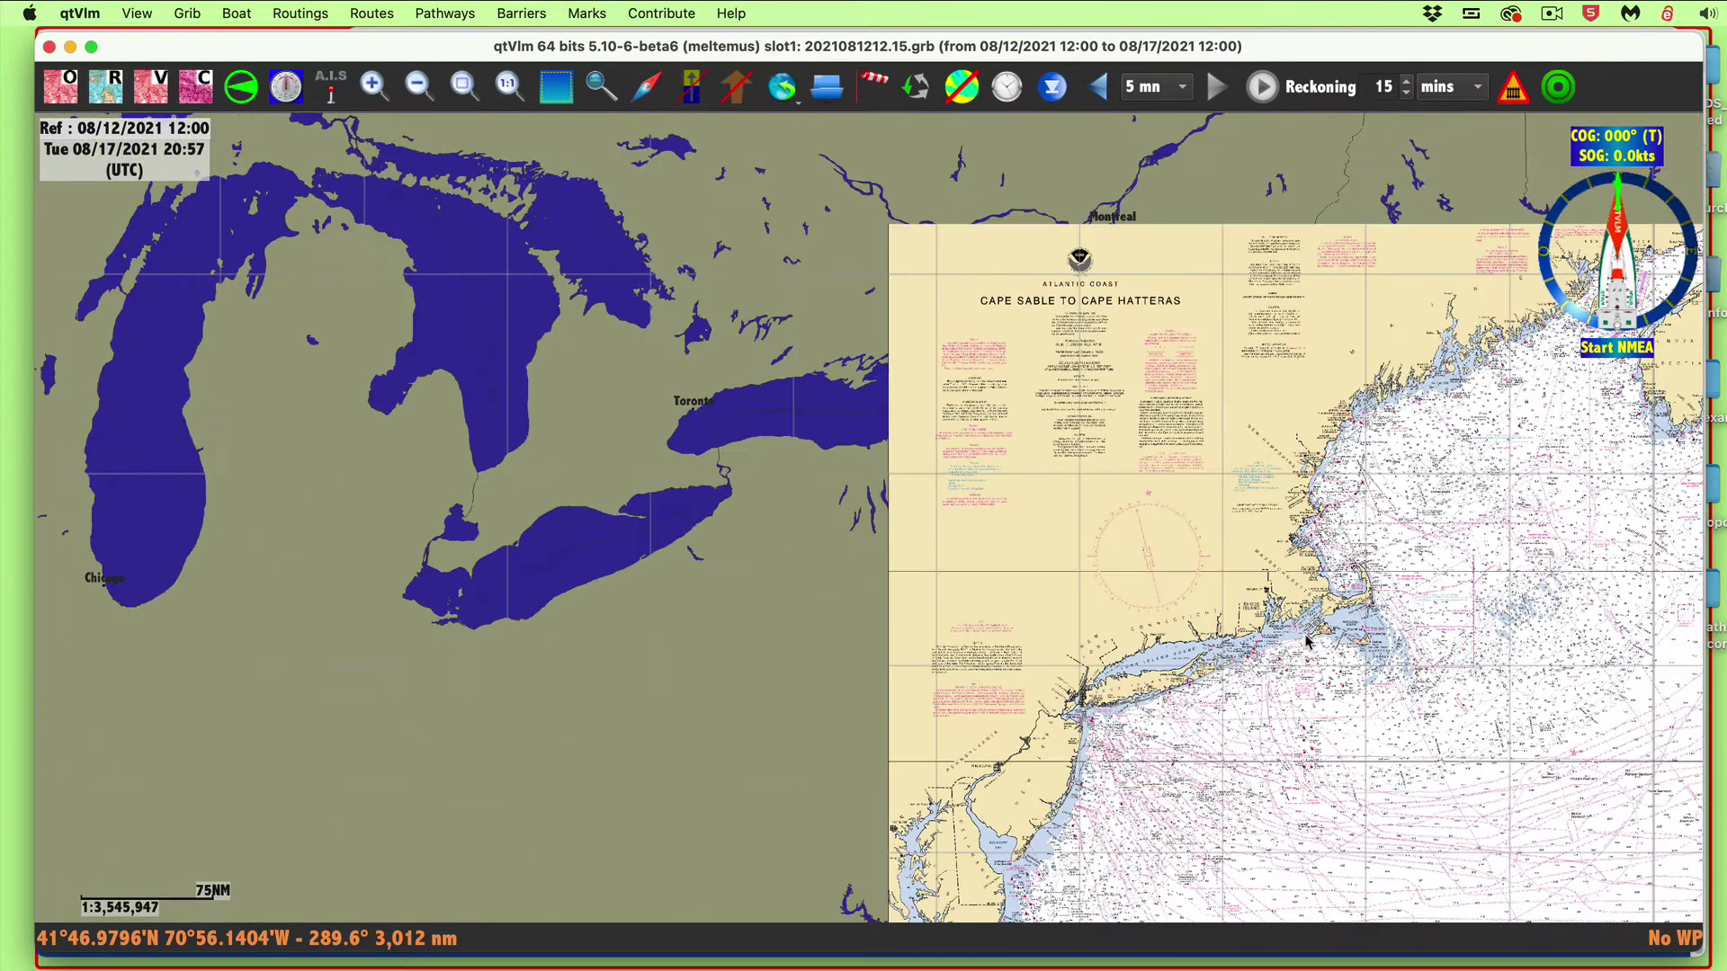
scroll(1049, 471, "right", 5)
scroll(947, 442, "right", 2)
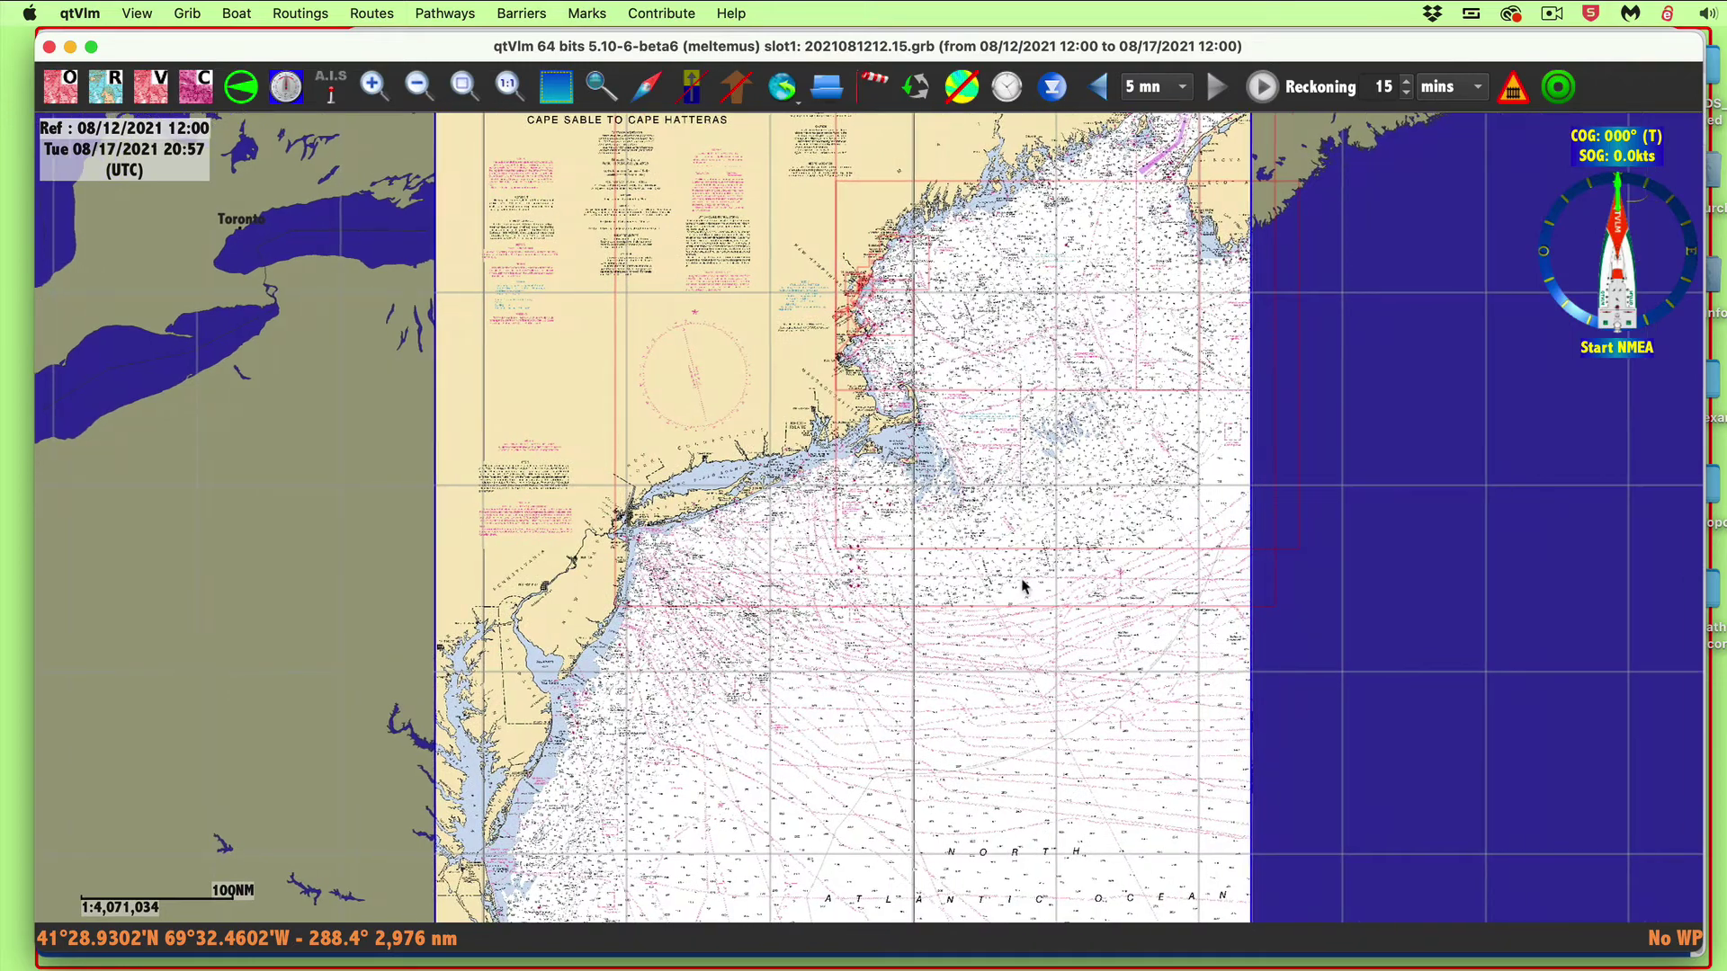
scroll(1026, 586, "down", 1)
scroll(1019, 621, "down", 1)
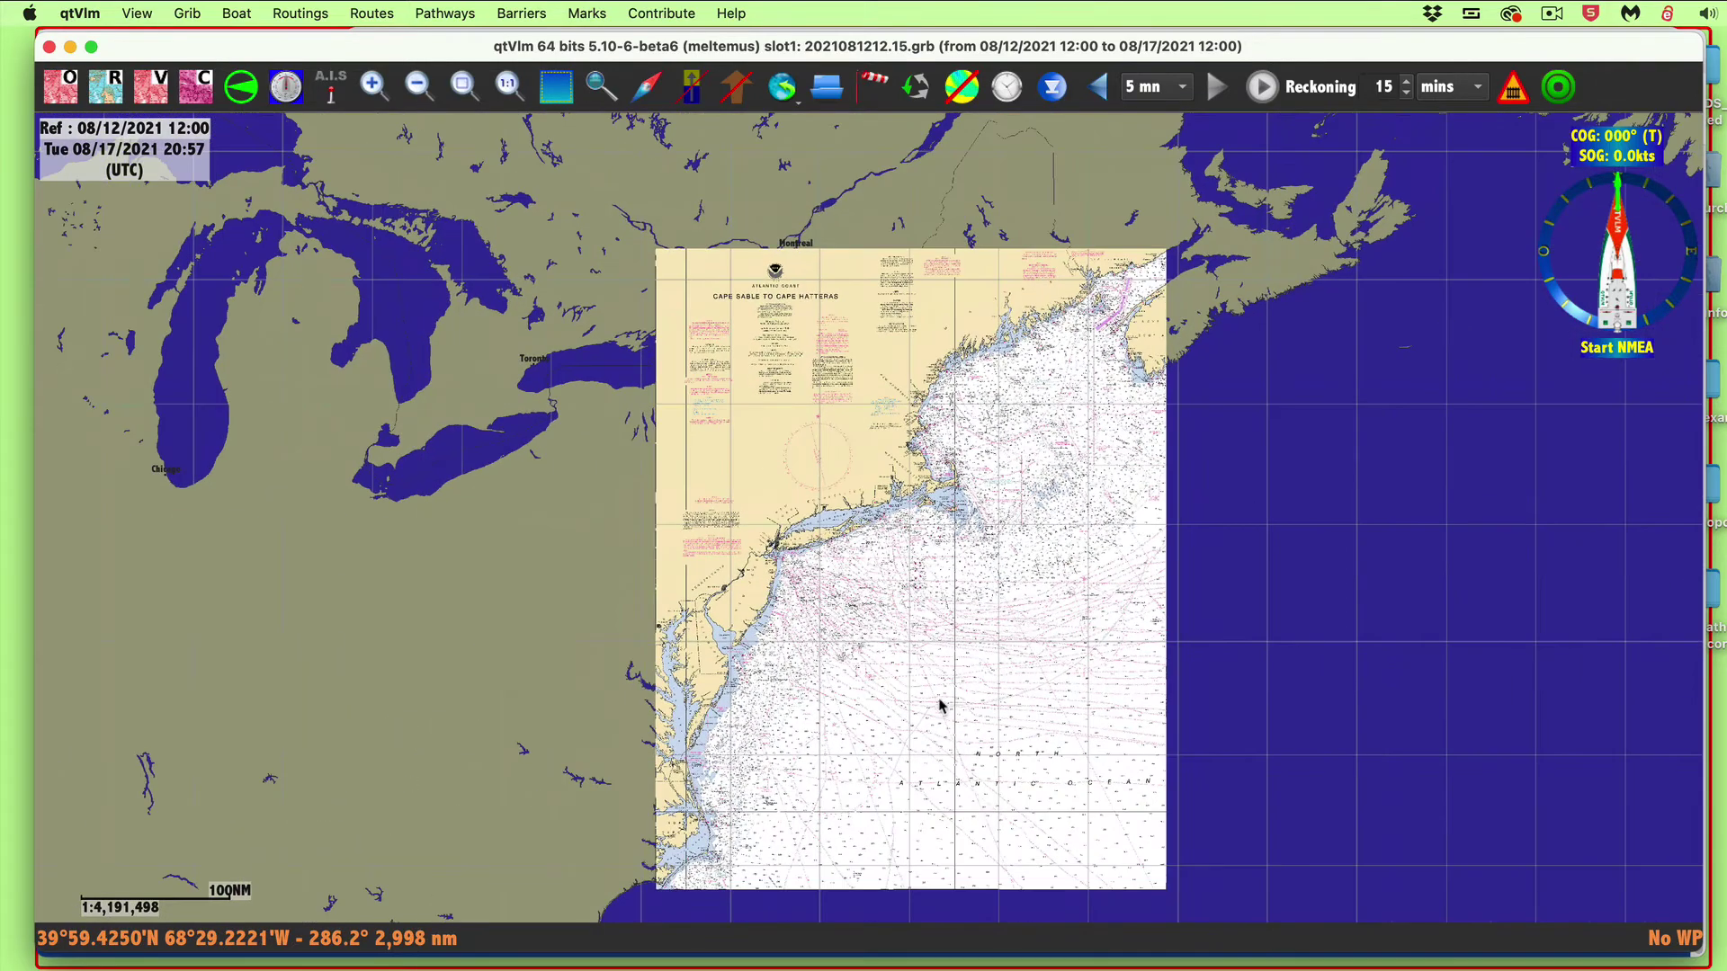
scroll(927, 711, "down", 2)
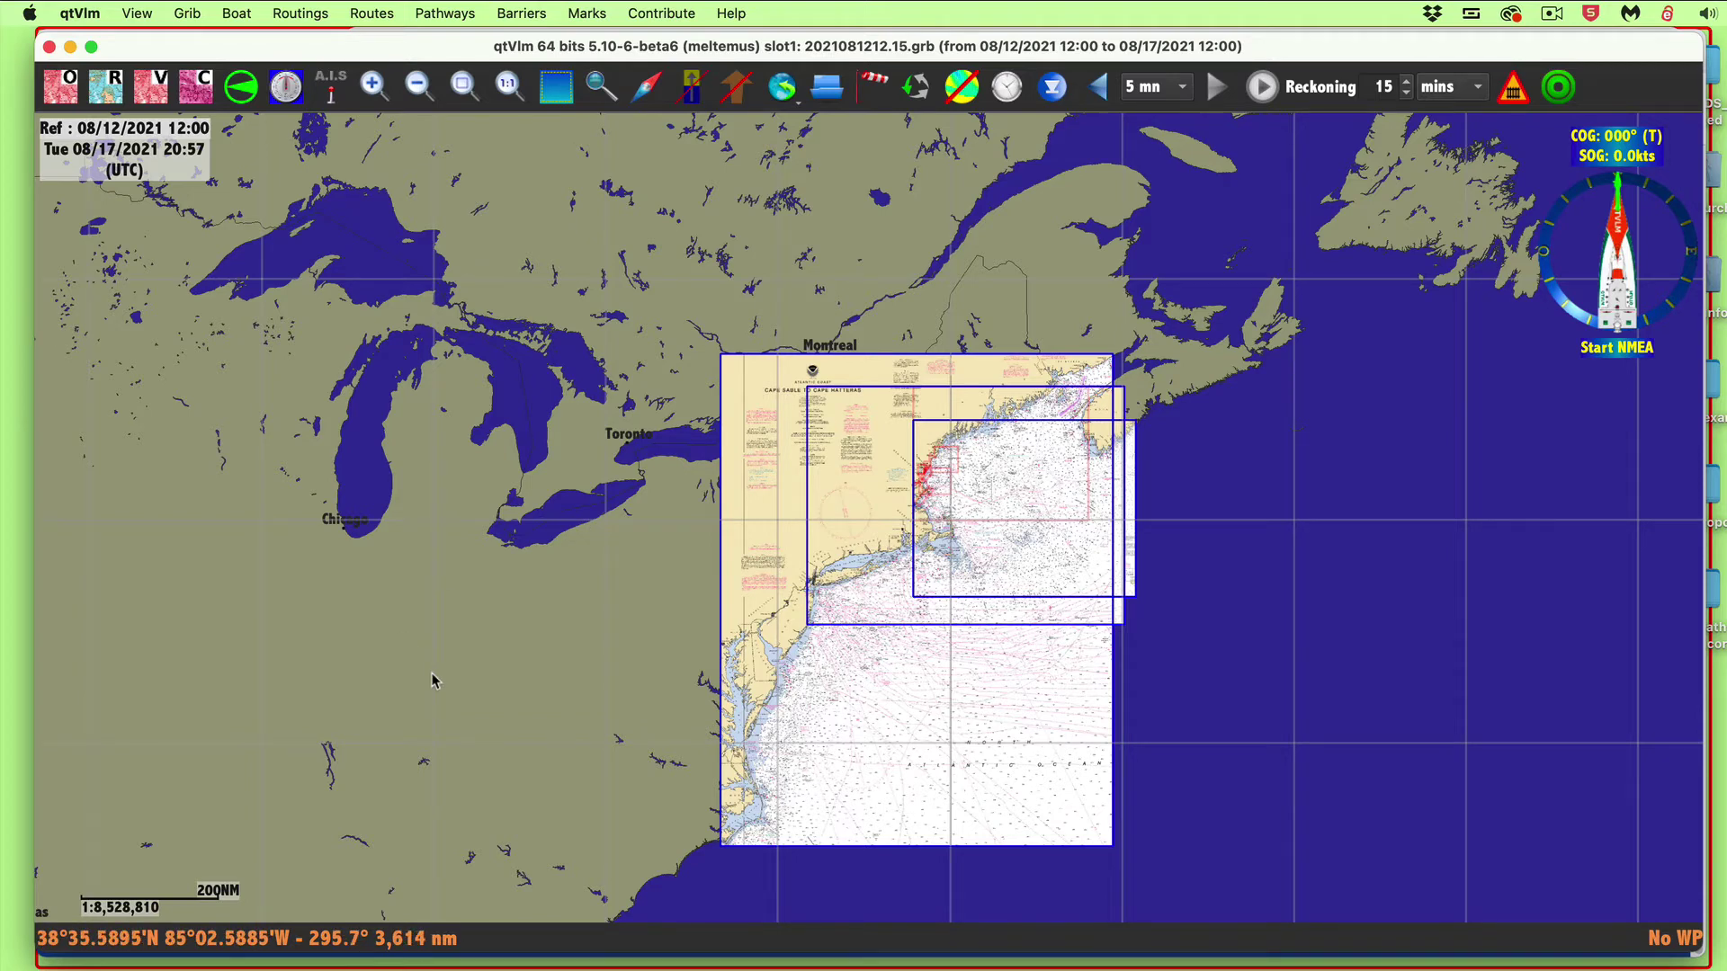
- Check the Show canvas option in the raster and vector chart settings and return to the map
key("super+comma")
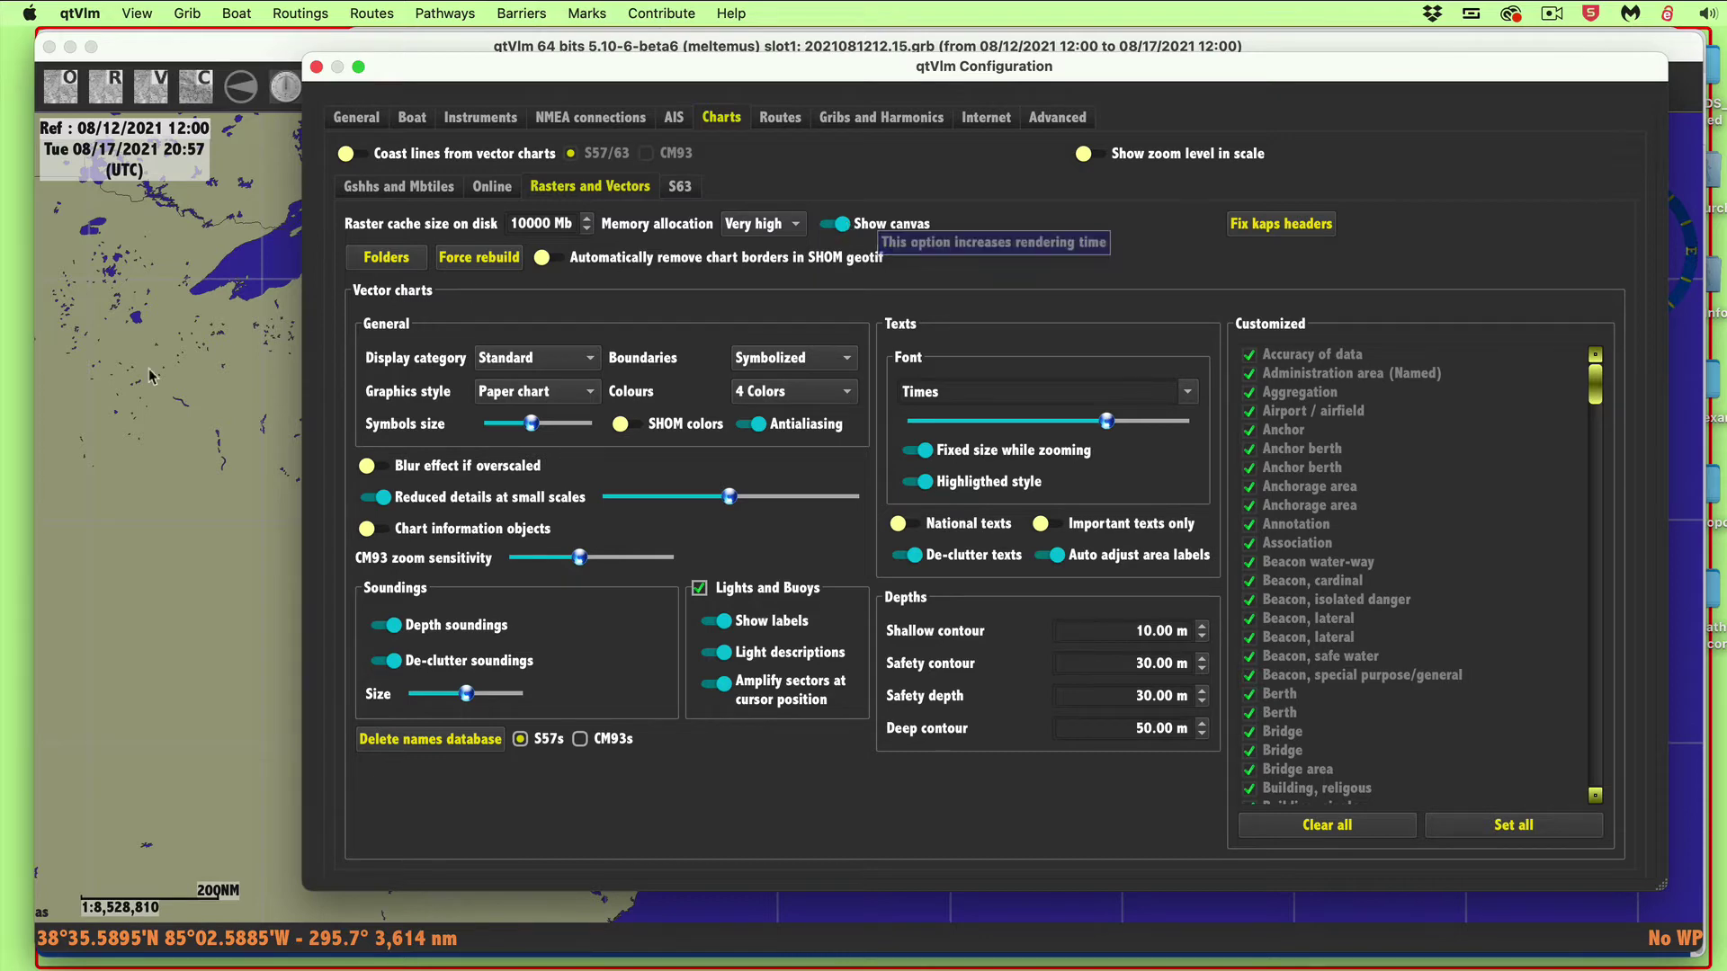
left_click(317, 66)
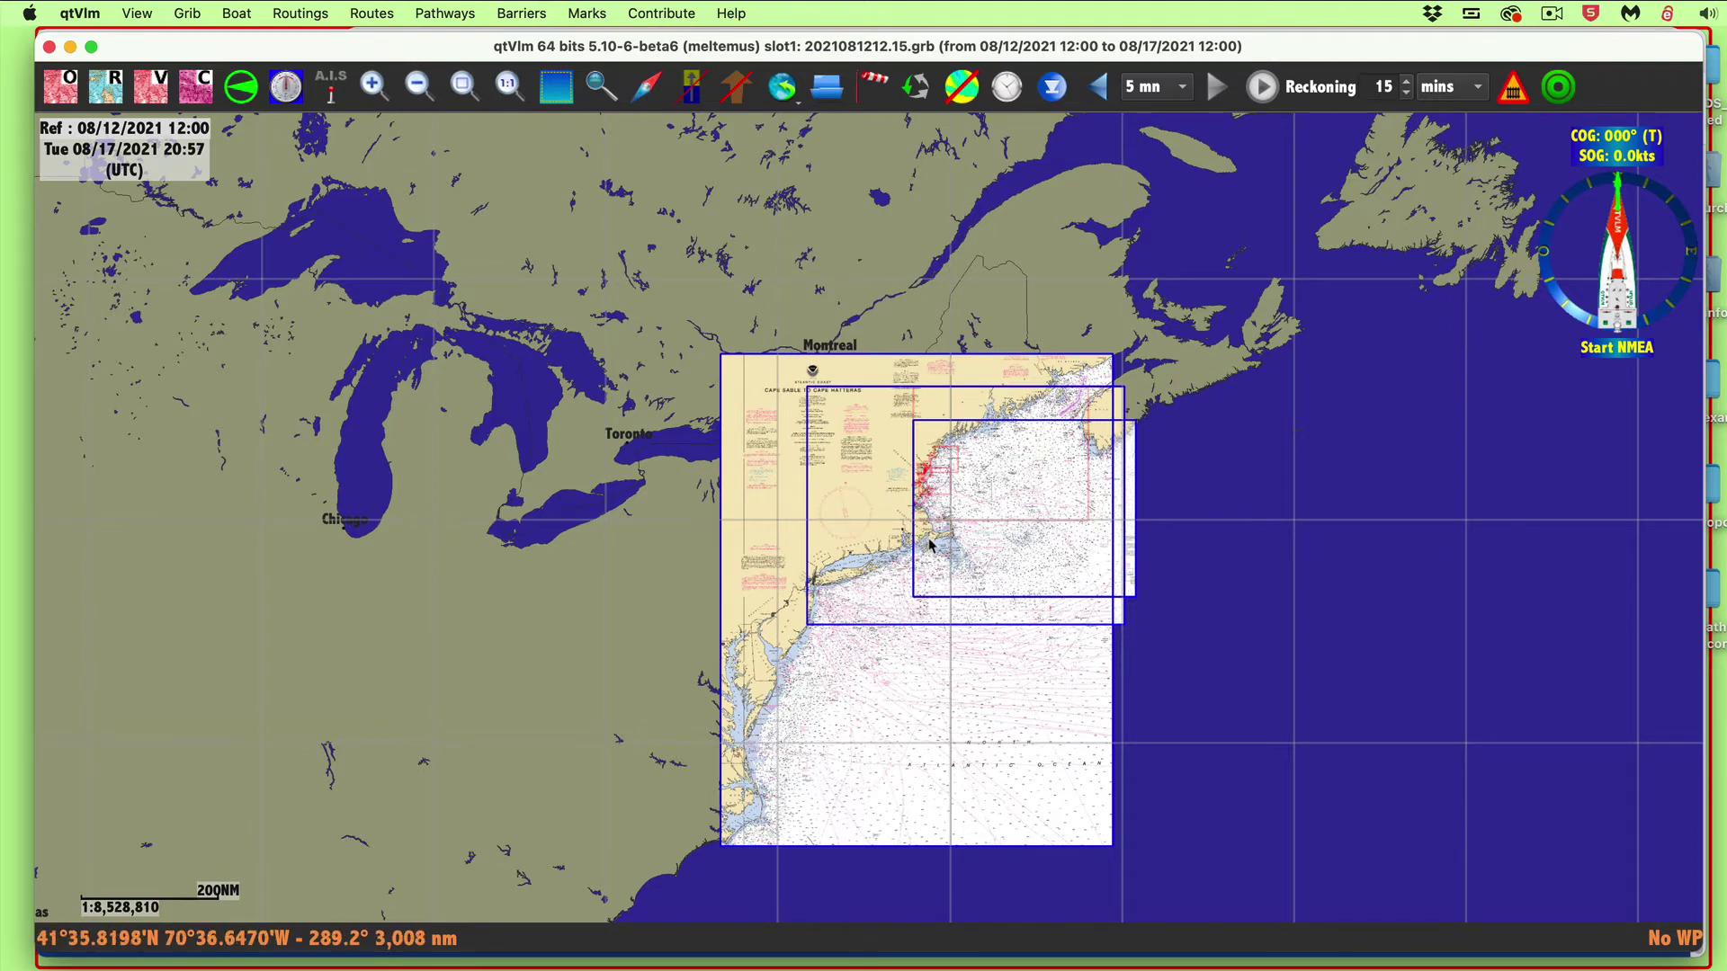
scroll(927, 542, "up", 2)
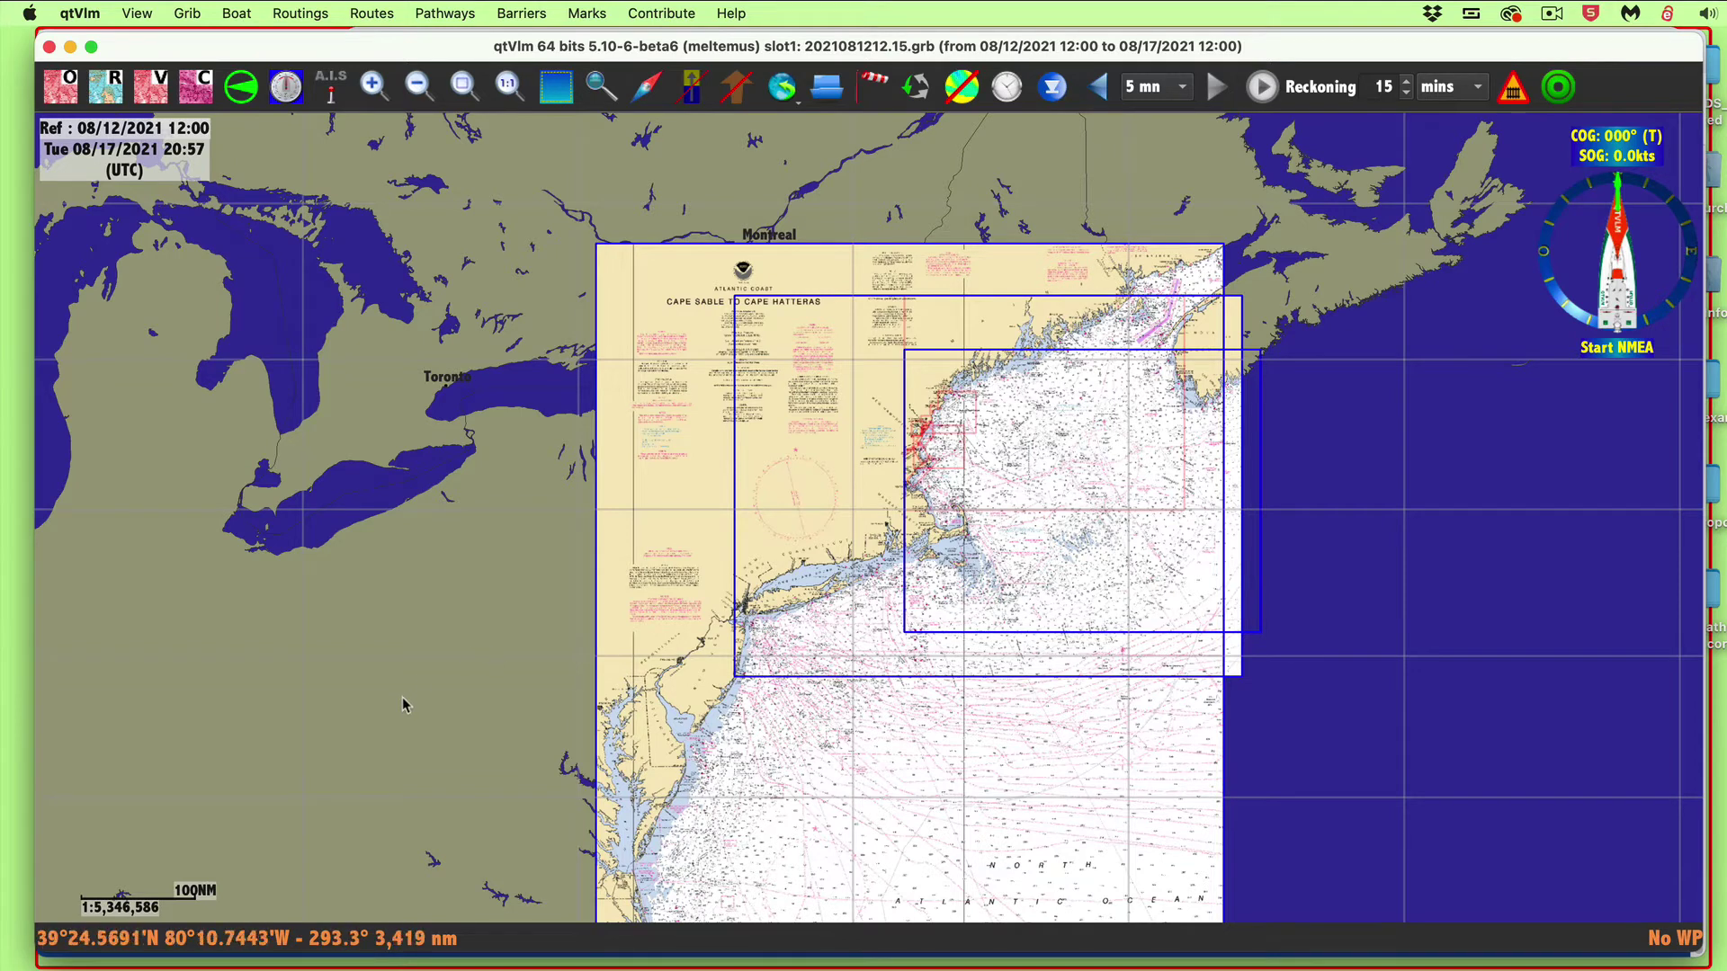
right_click(333, 649)
left_click(139, 793)
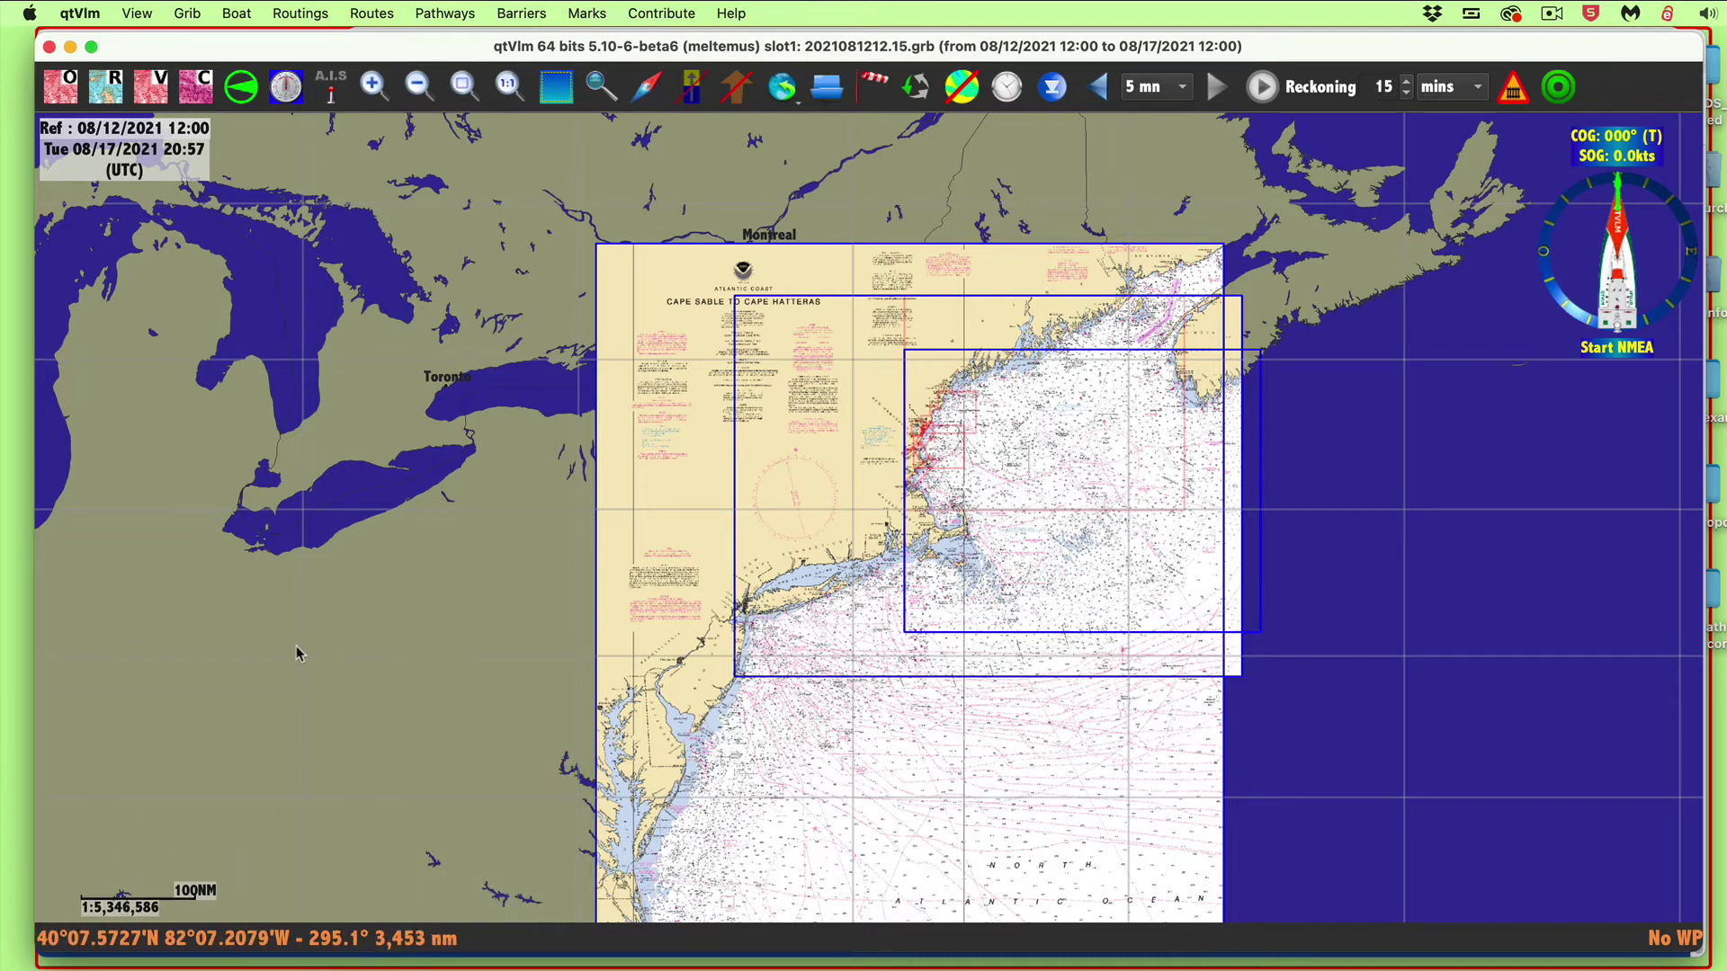
- Move the chart scale bar onto the land south of Lake Erie, west of the raster charts
right_click(347, 623)
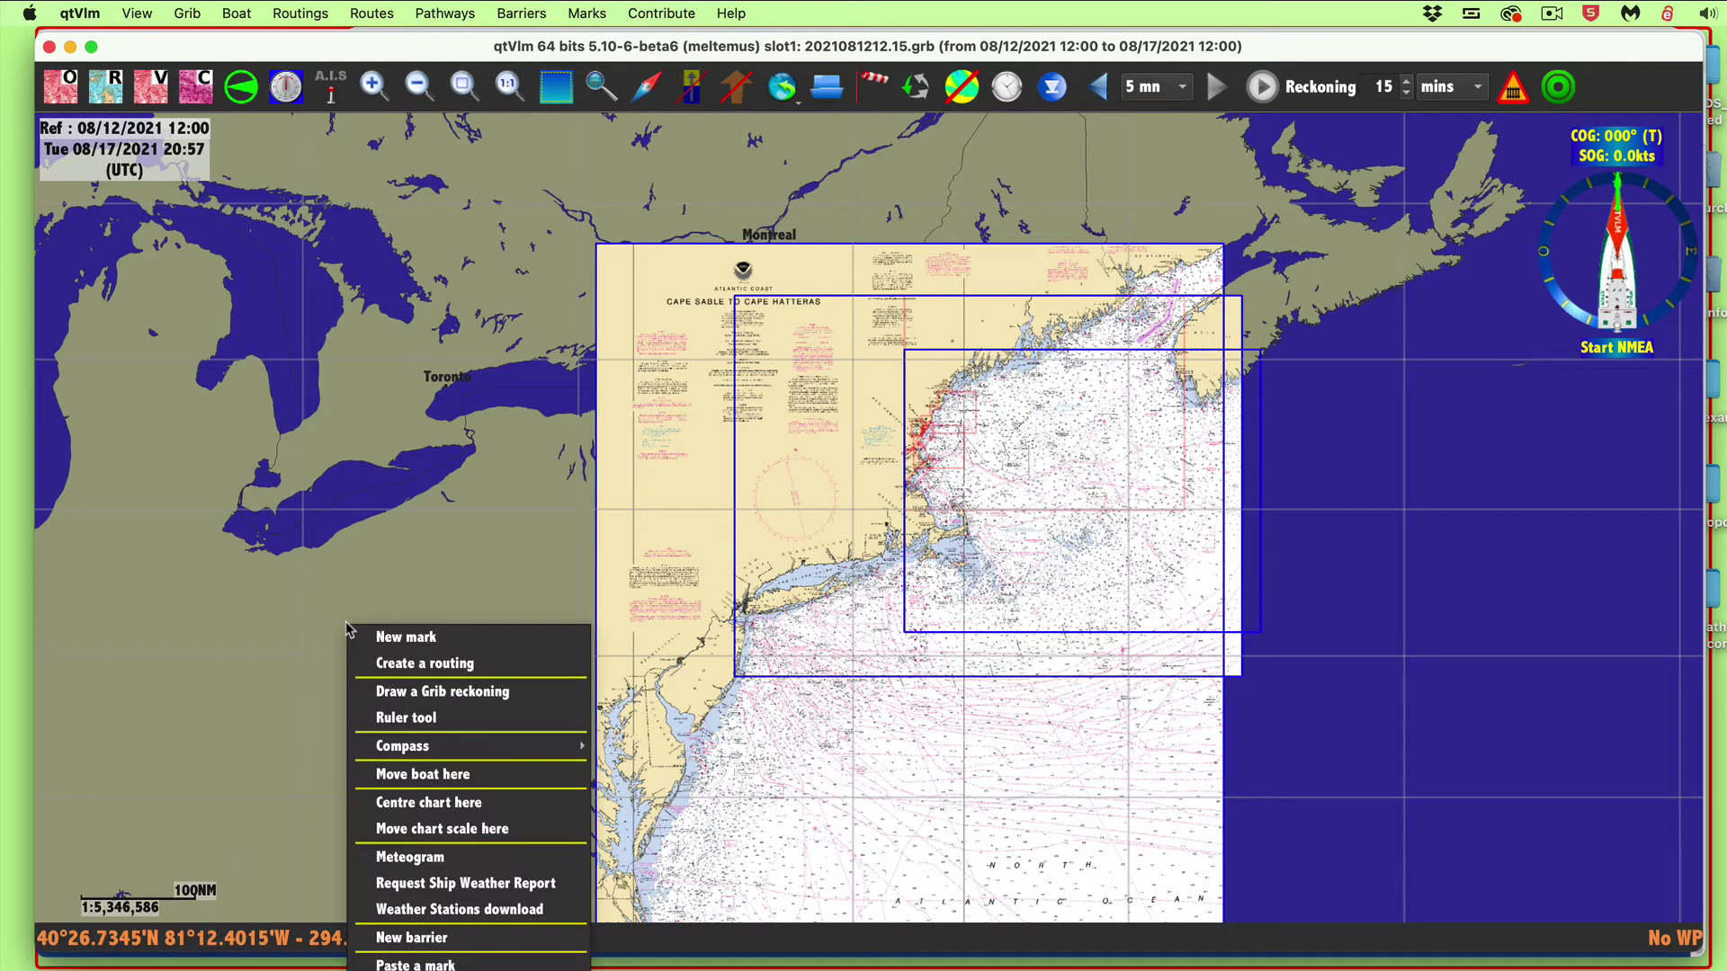
left_click(428, 829)
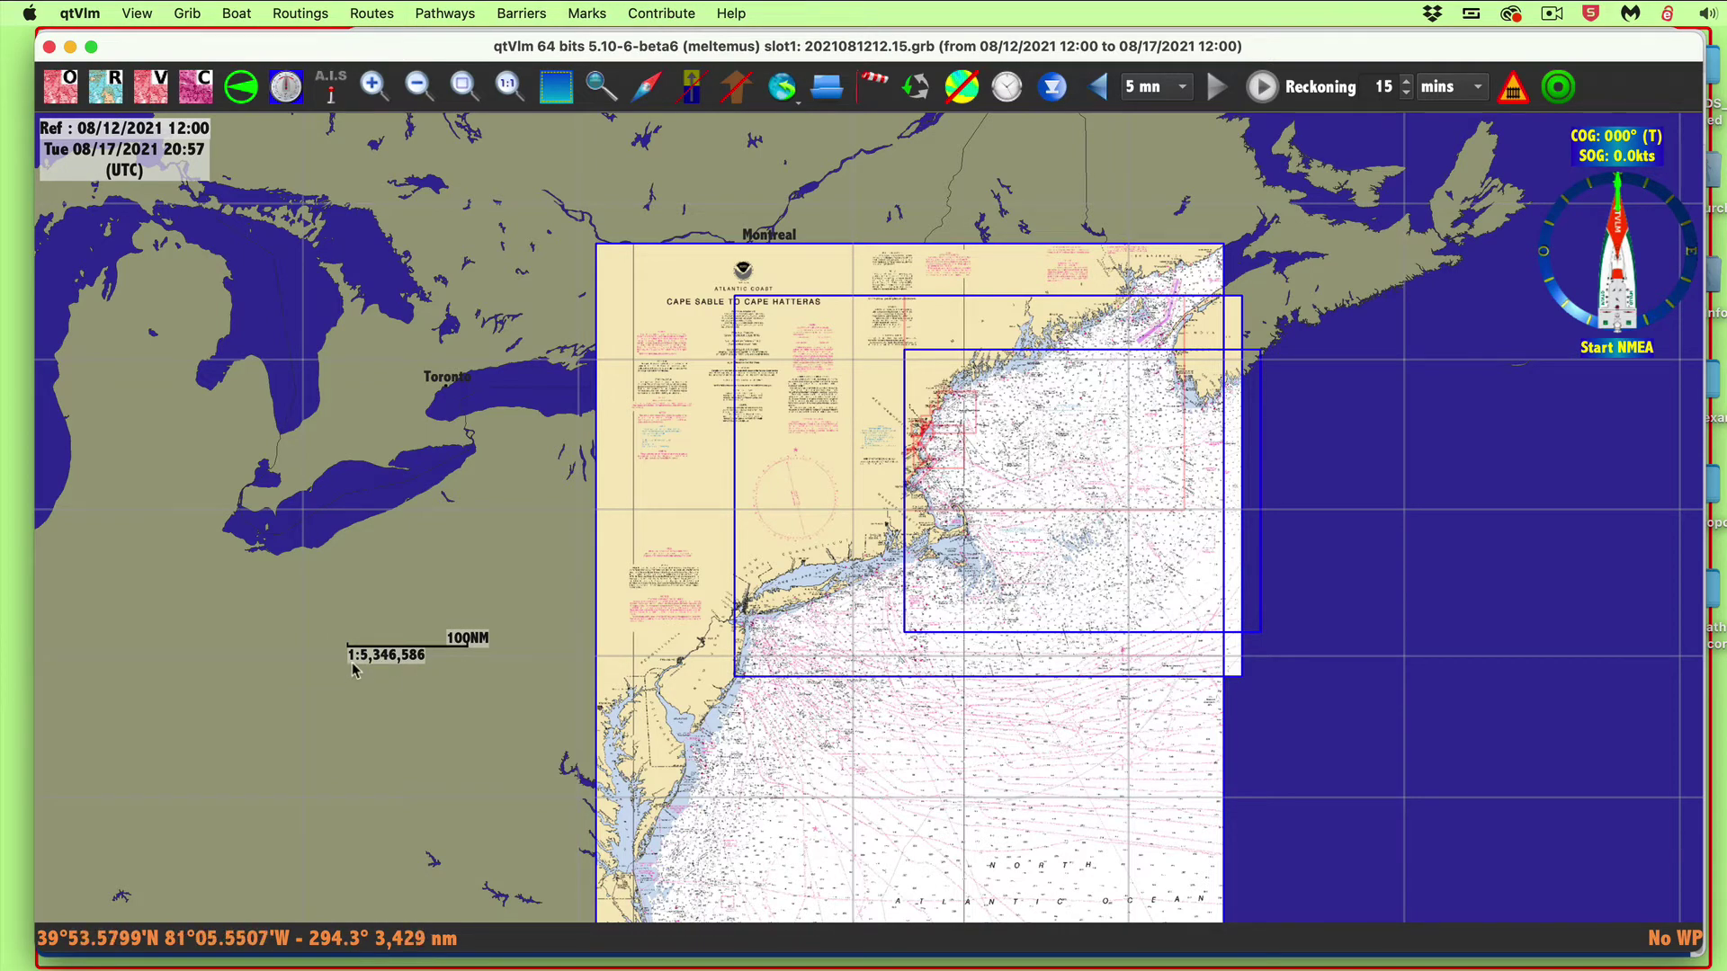
scroll(1022, 833, "up", 2)
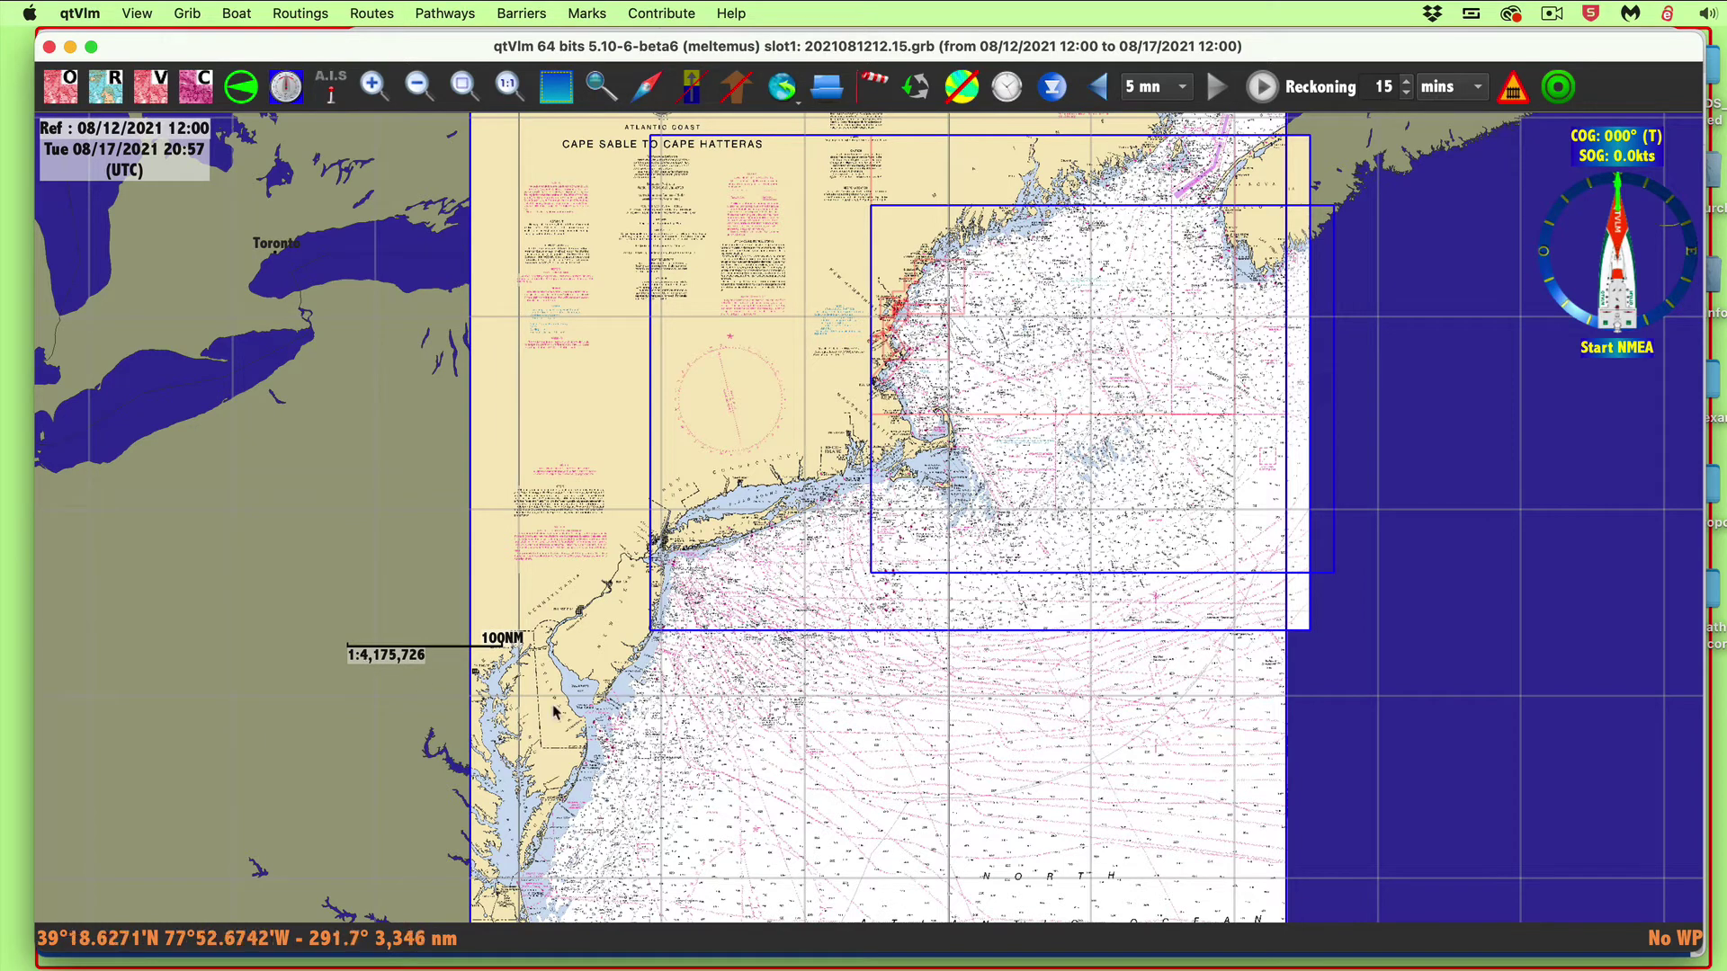
- Check the chart information for the raster chart off the New Jersey and Delaware coast, and close it
right_click(682, 745)
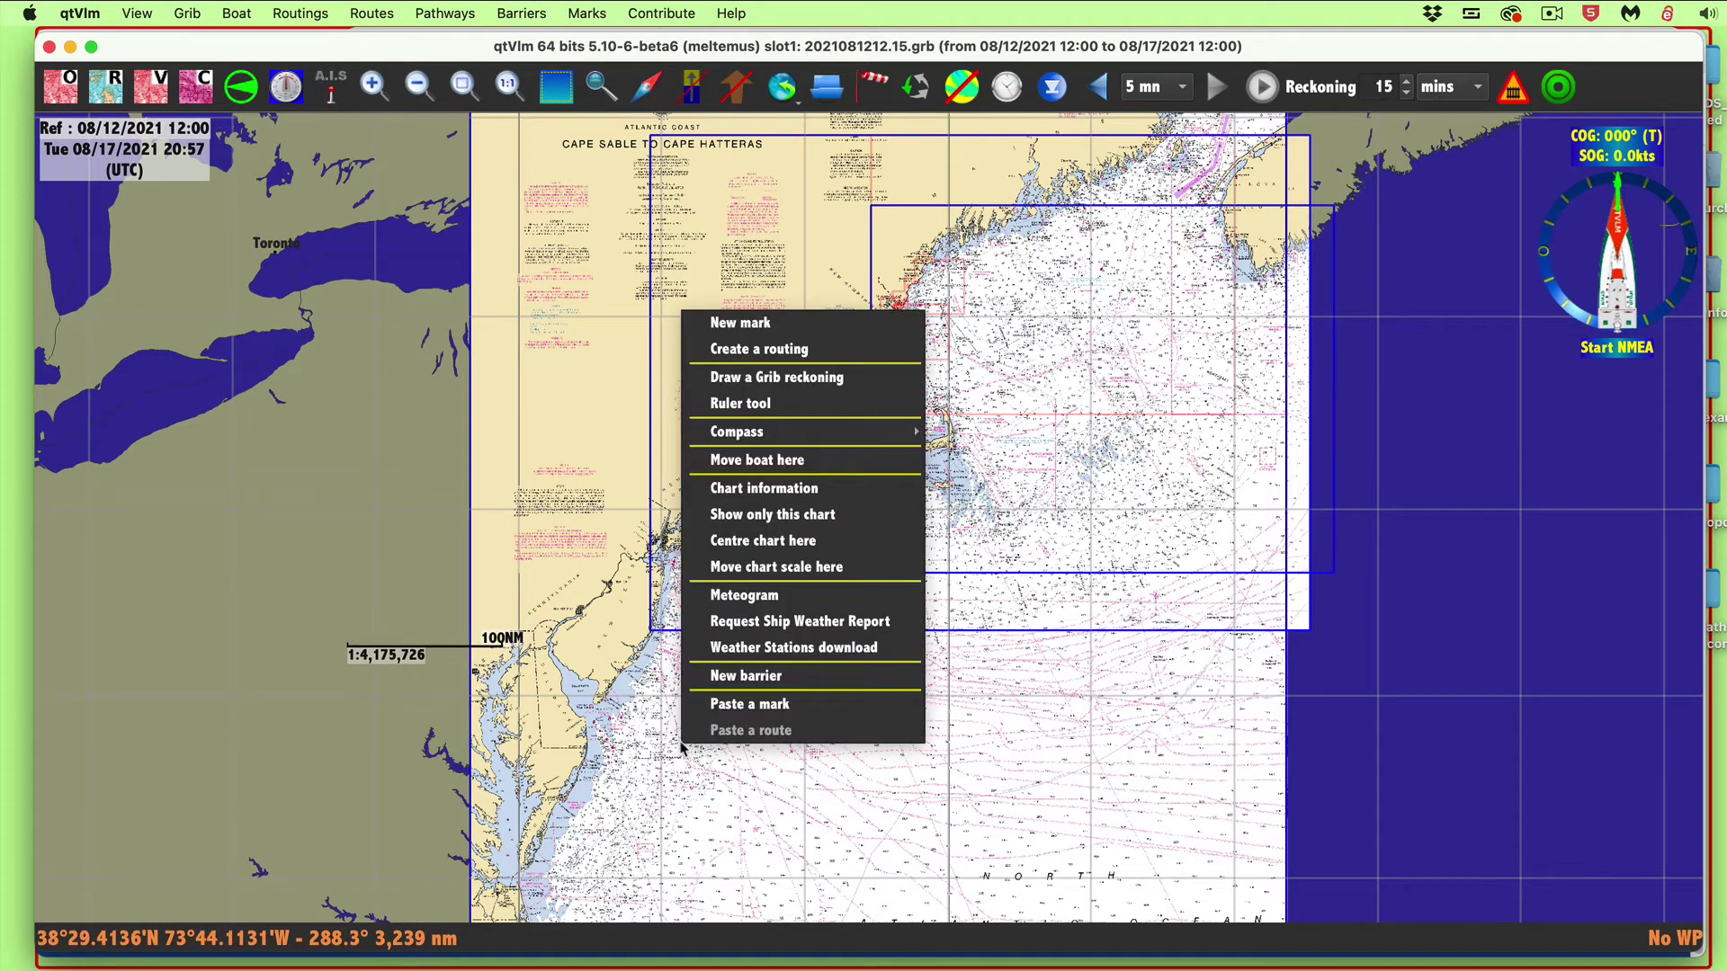
left_click(756, 493)
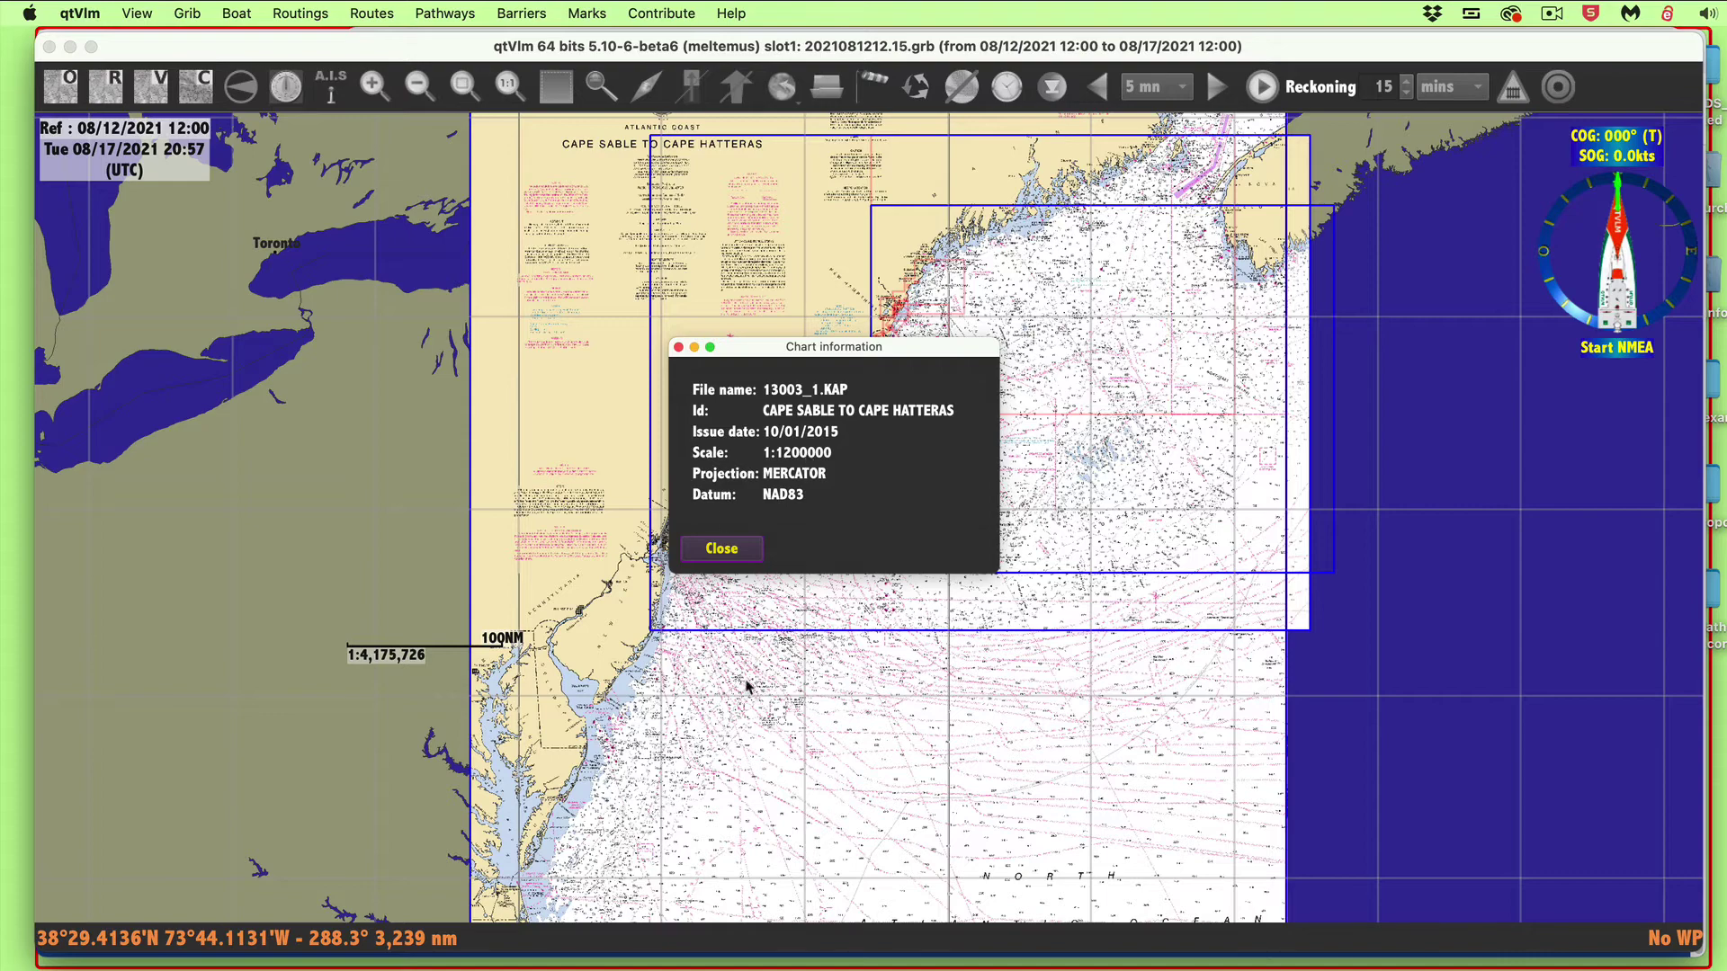
left_click(720, 550)
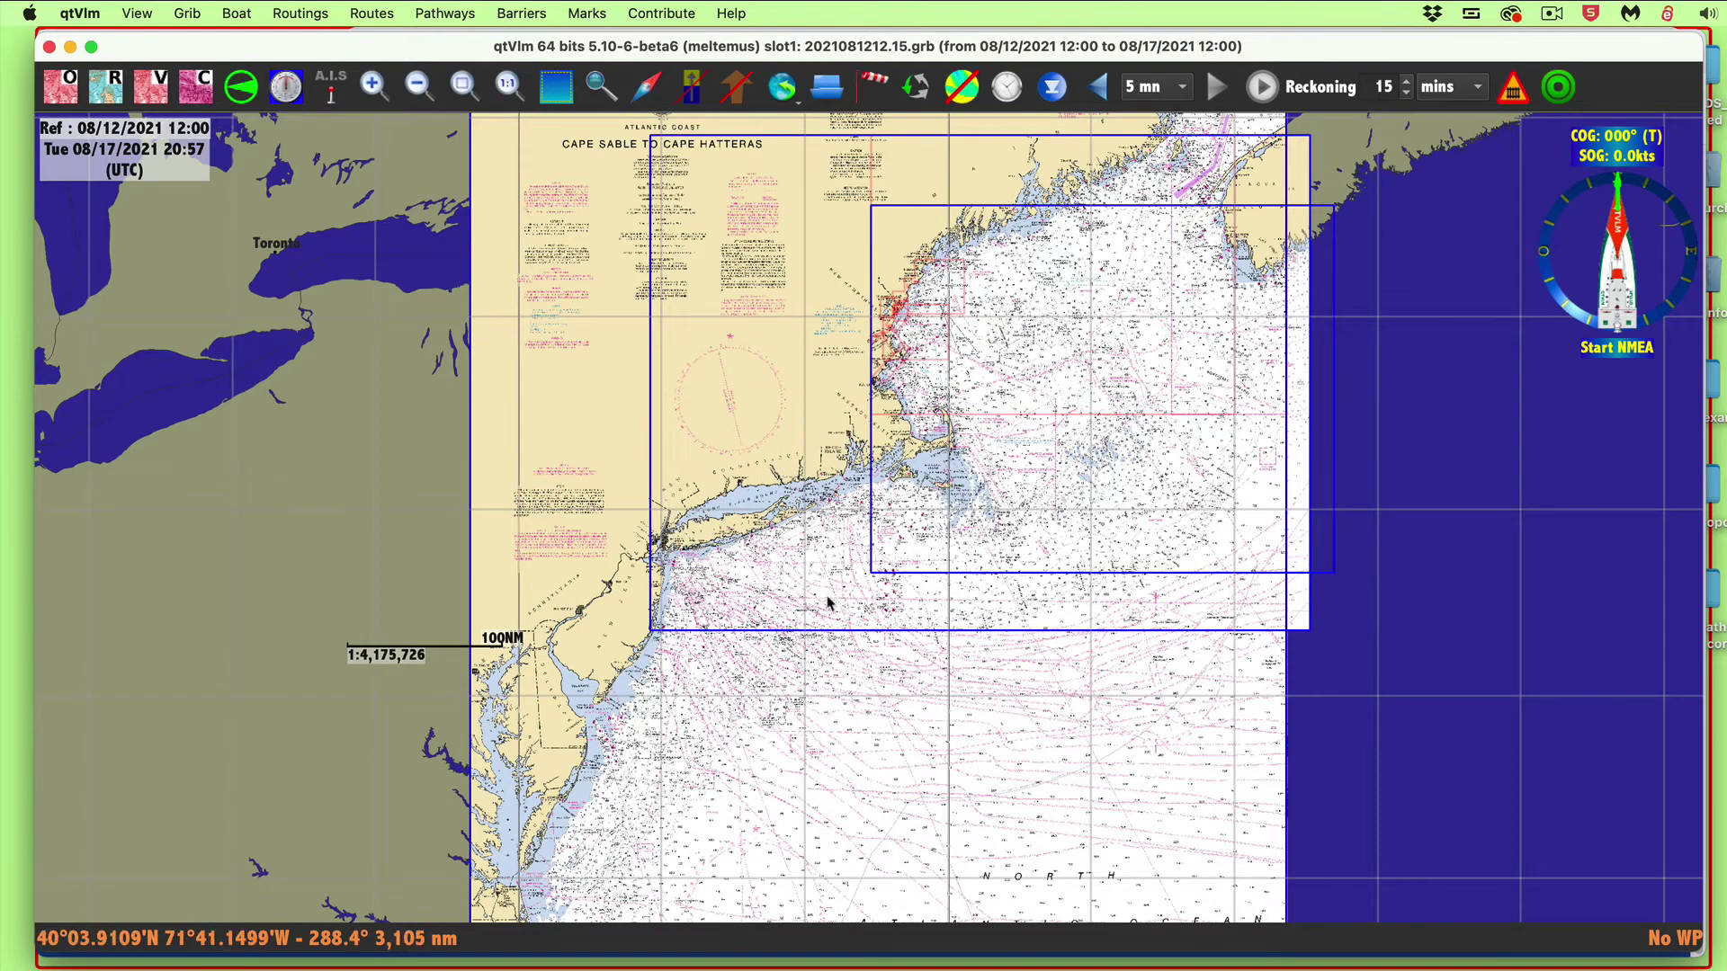
- Check the chart information at close range for the waters south of Long Island, and close it
scroll(823, 589, "up", 3)
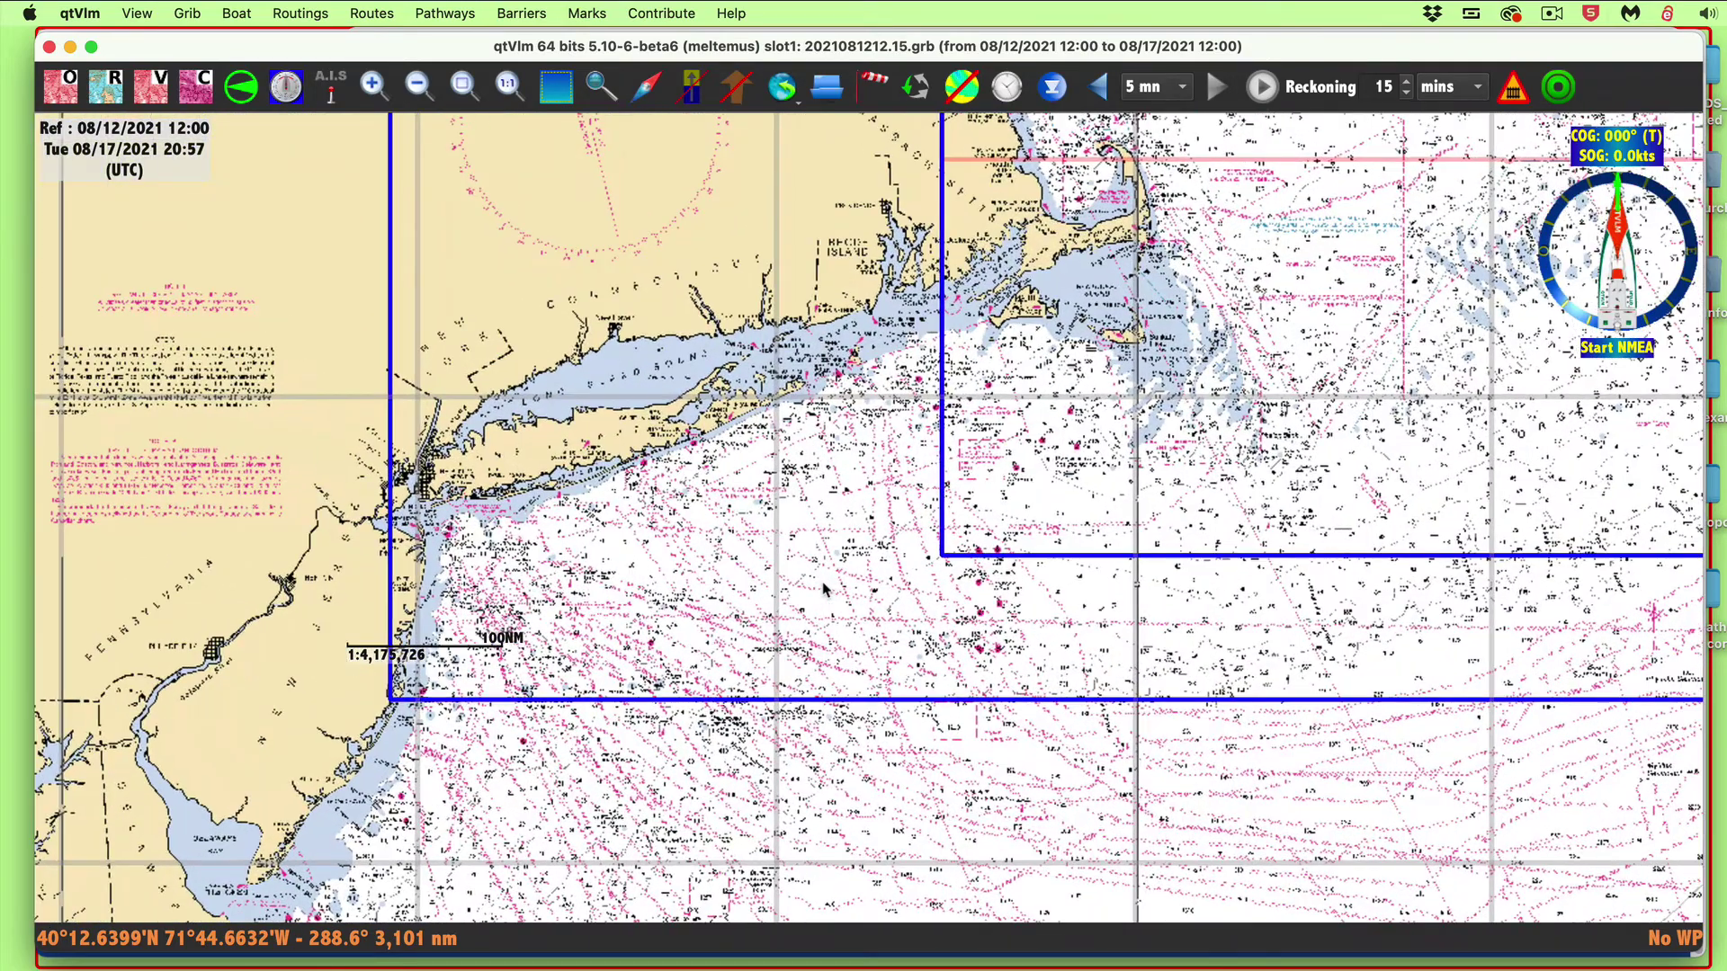
scroll(823, 589, "up", 3)
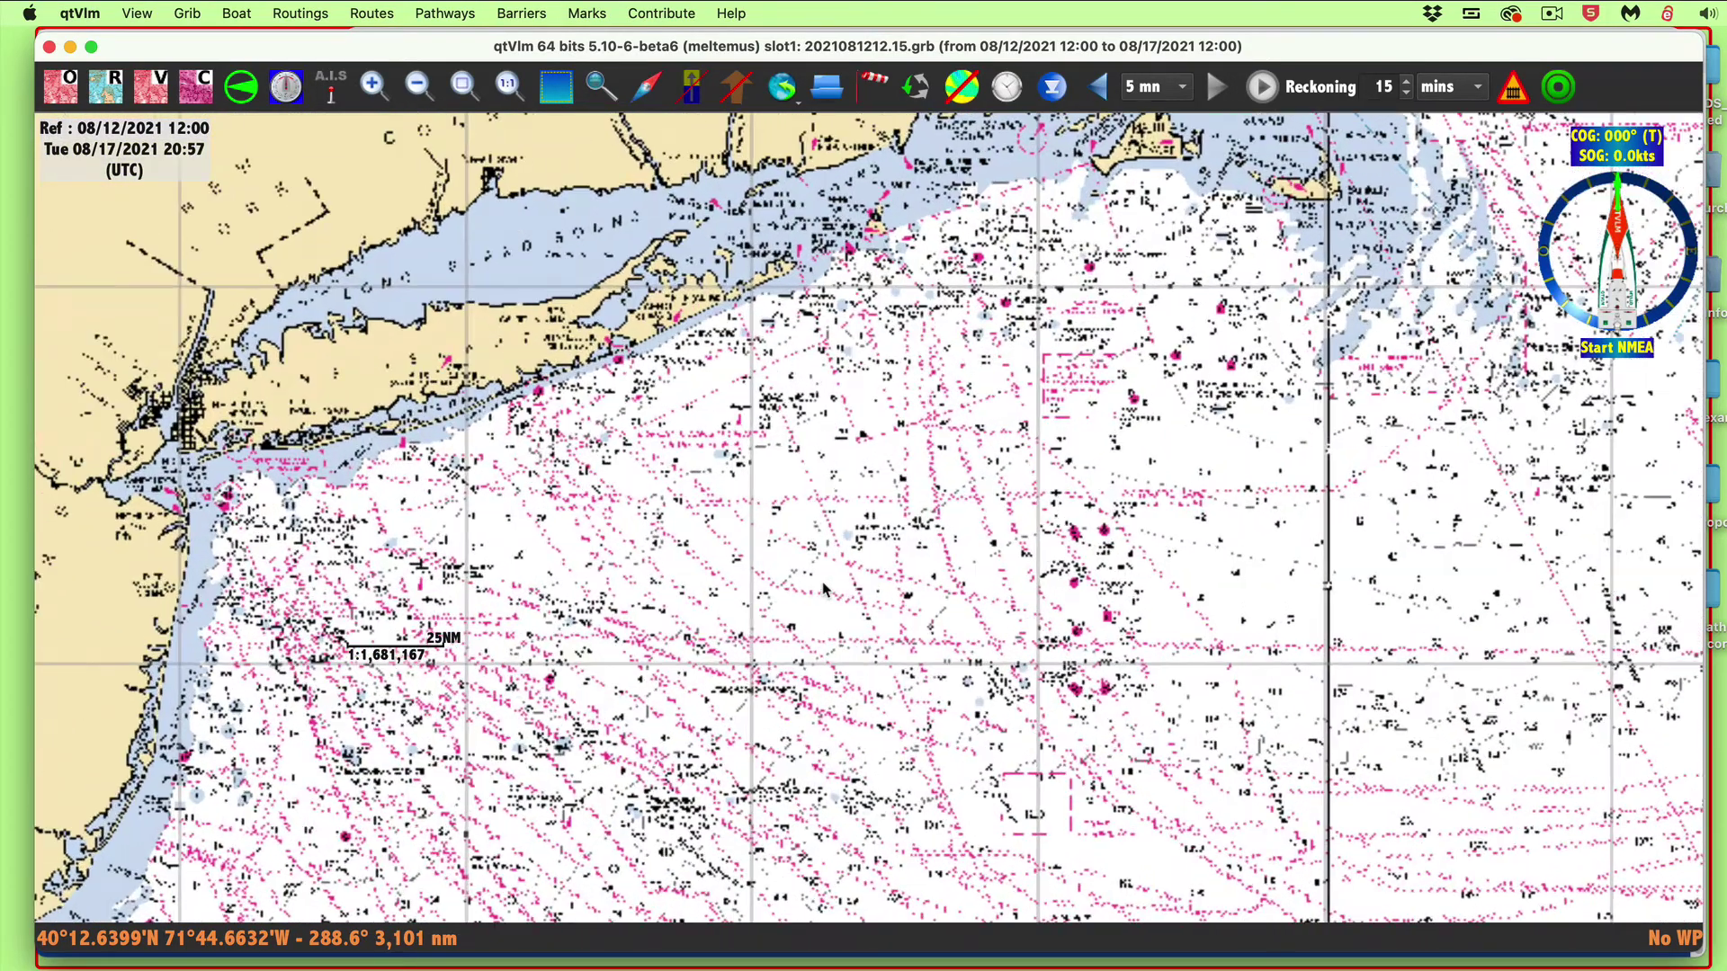
scroll(823, 589, "up", 2)
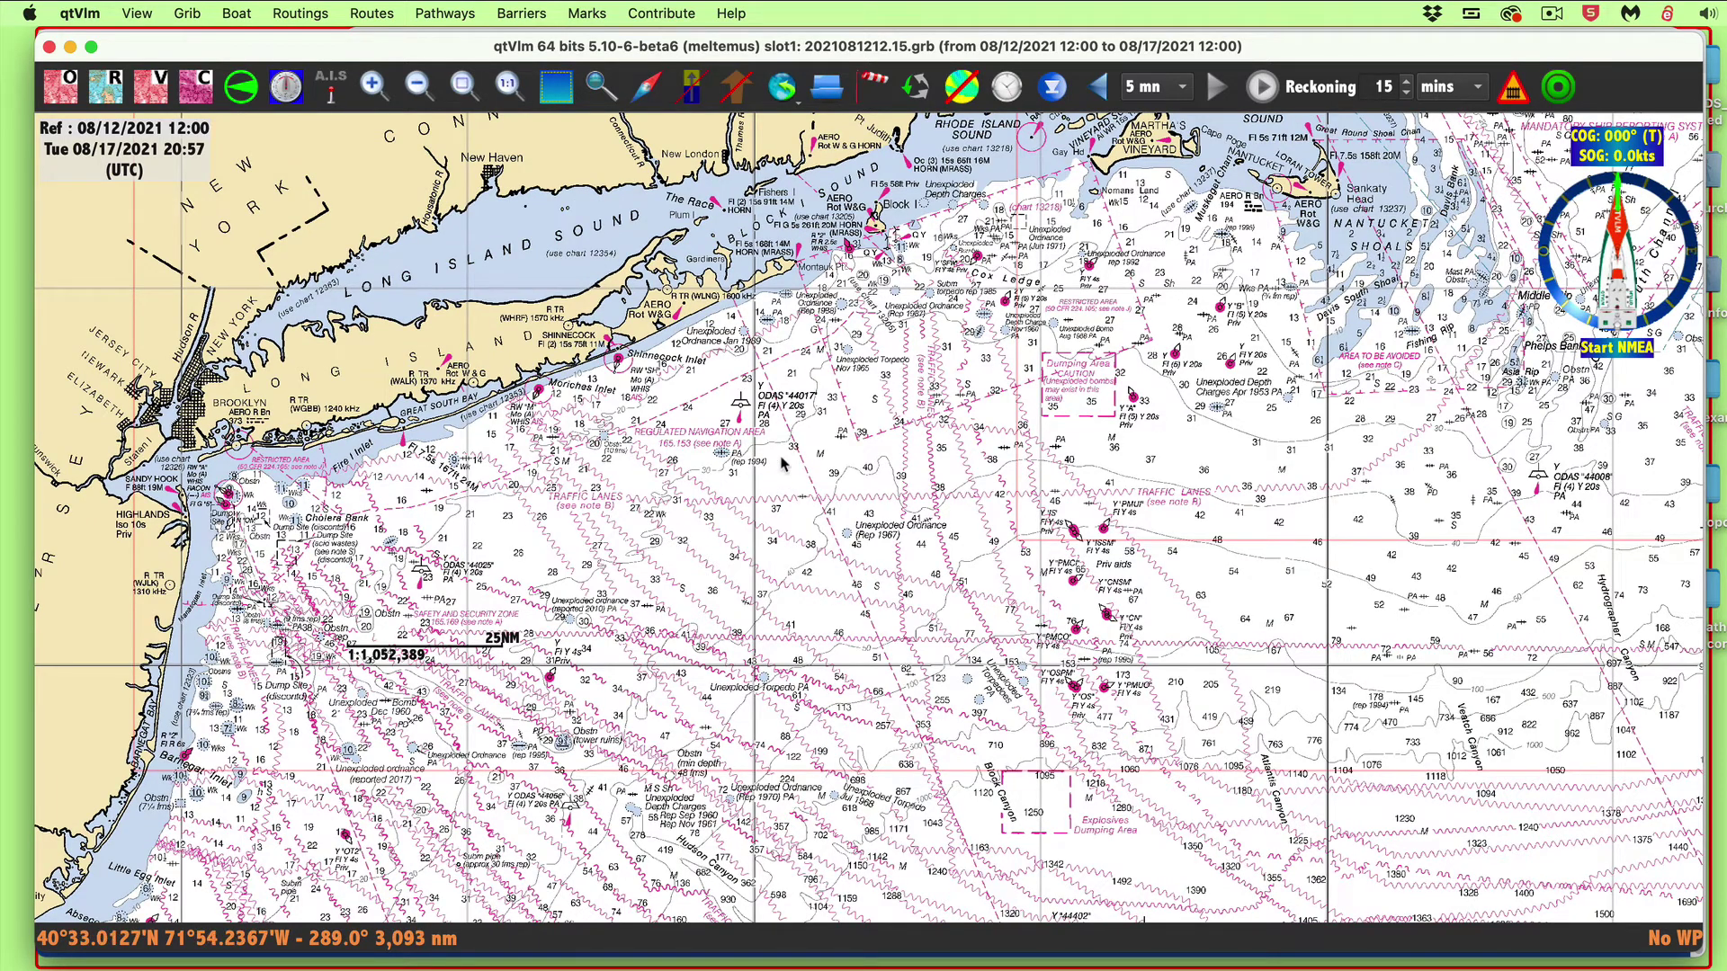
right_click(710, 446)
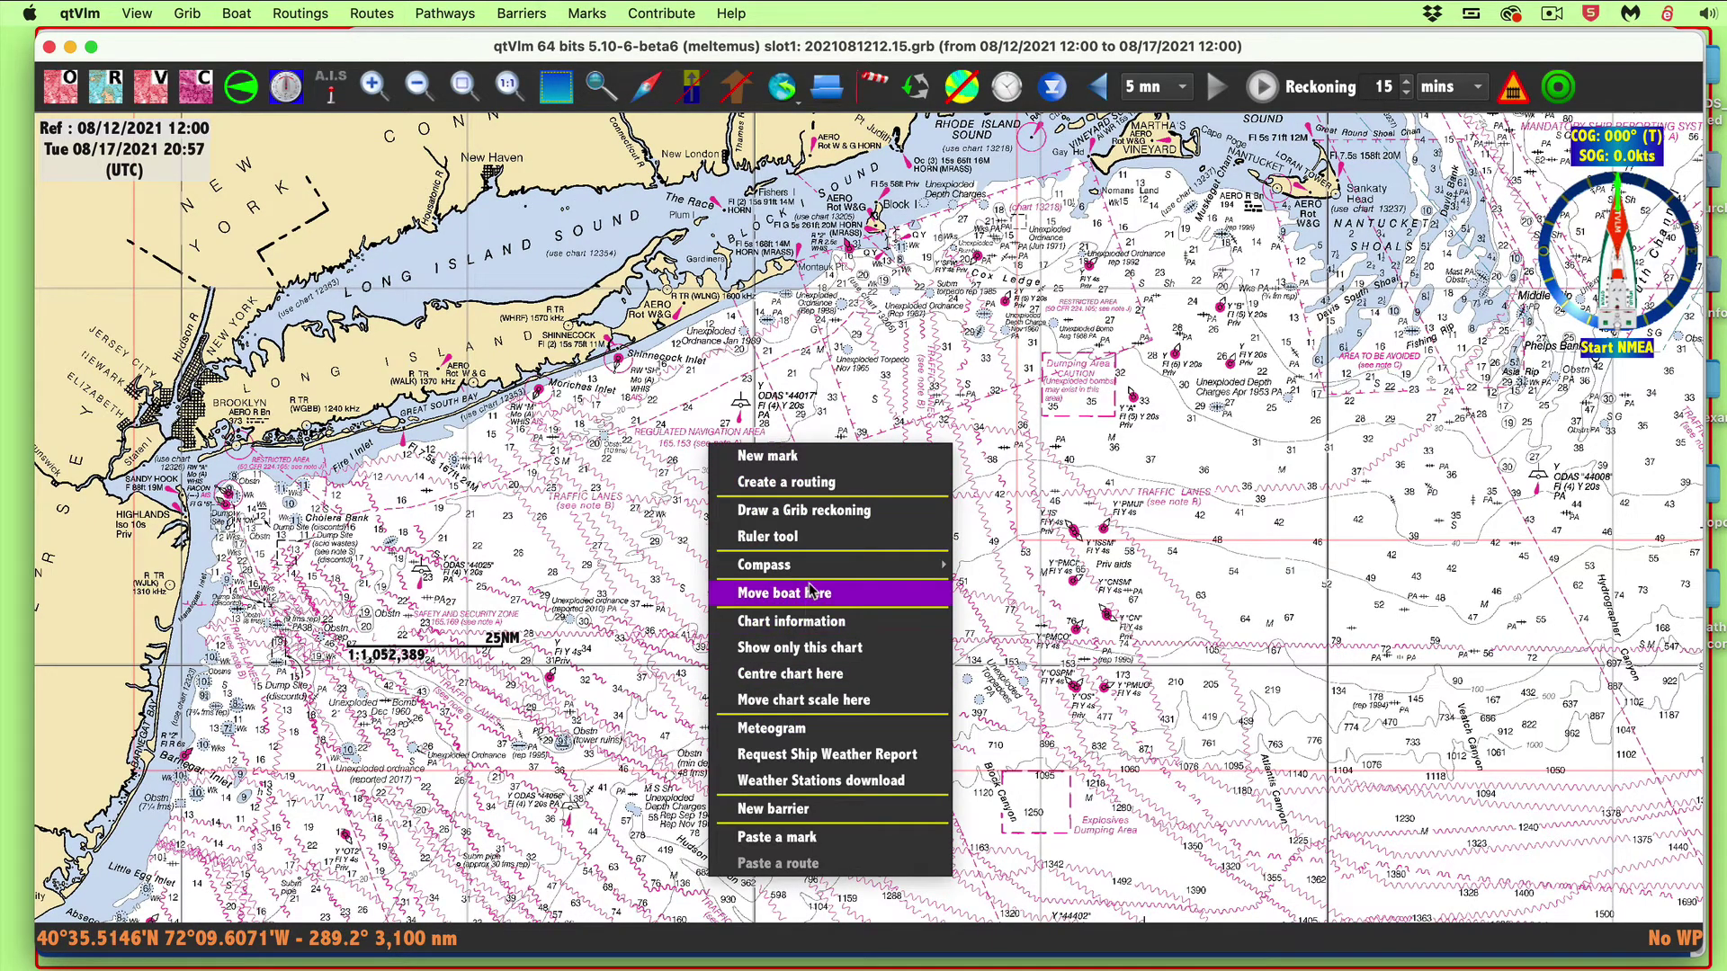
left_click(809, 625)
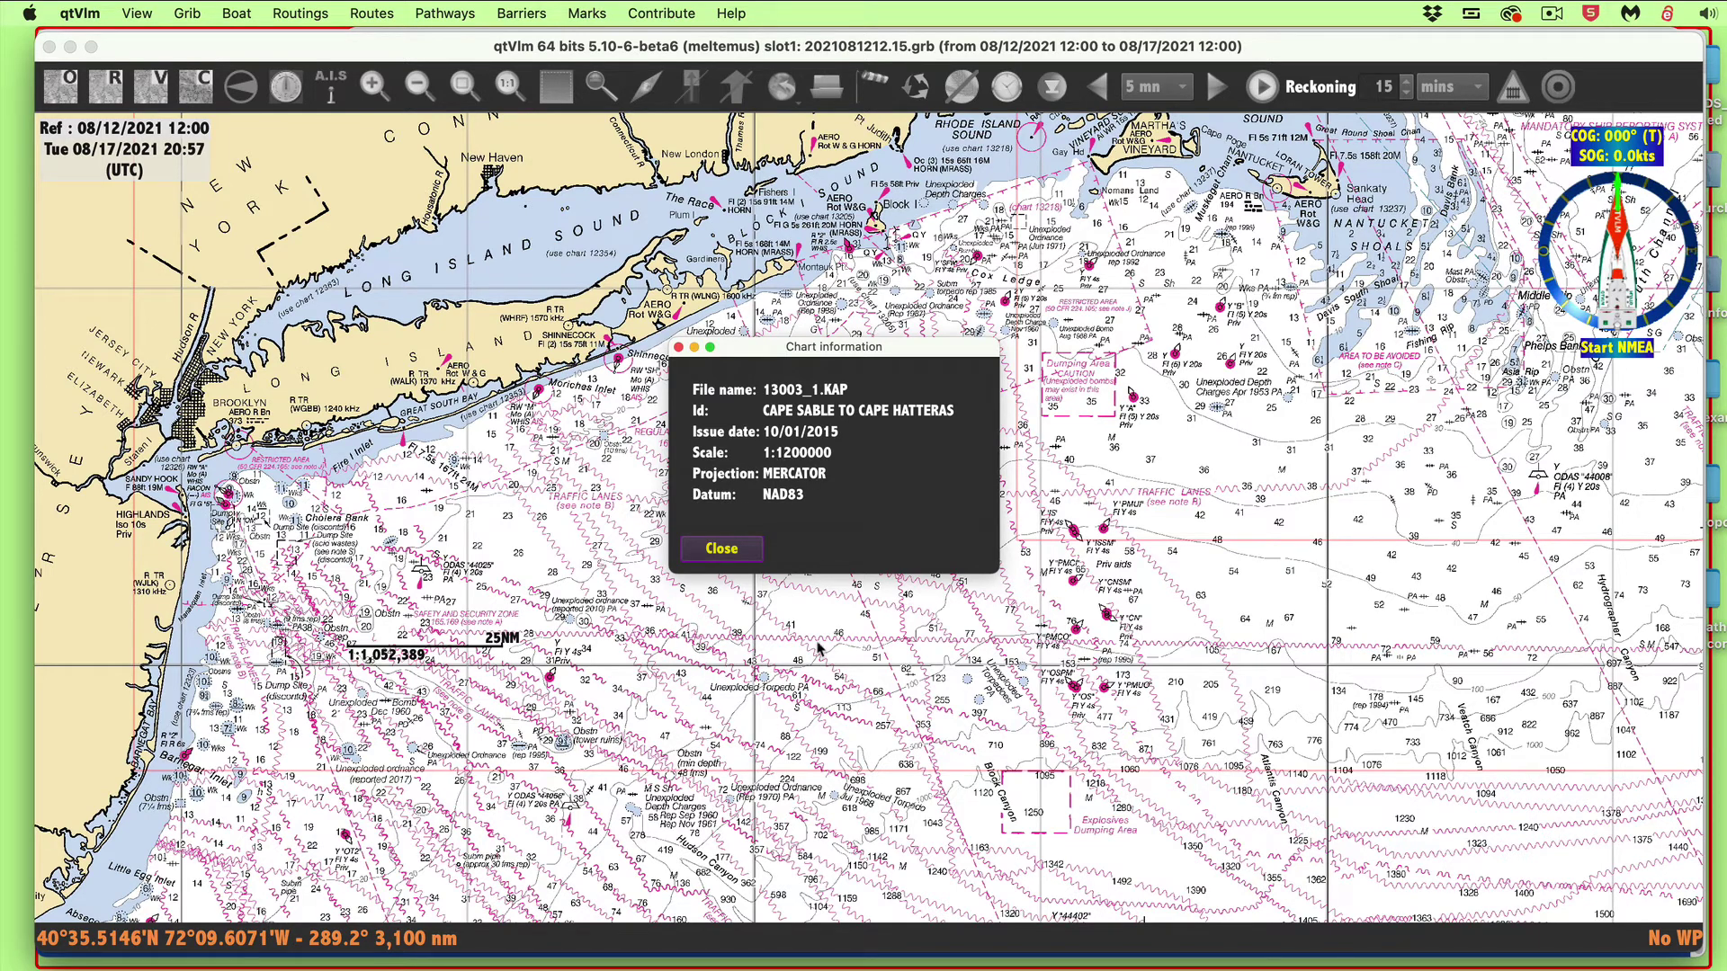
left_click(721, 549)
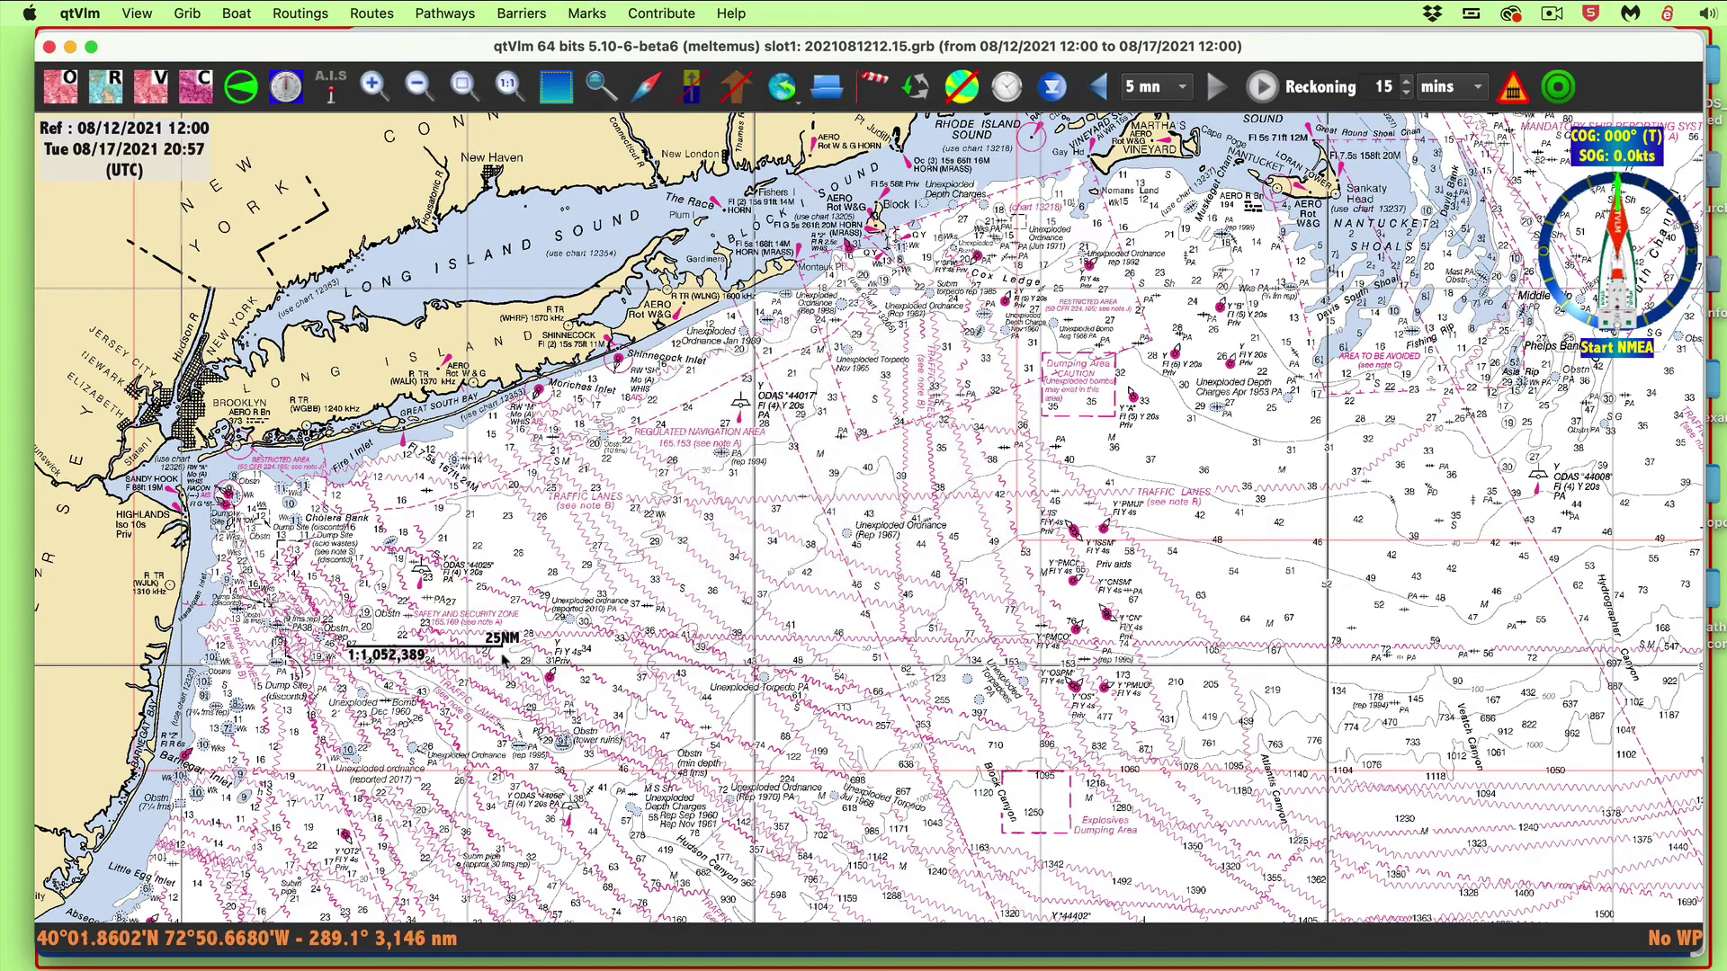
- Examine how the raster chart detail changes with scale around Long Island and Shinnecock
scroll(803, 610, "up", 3)
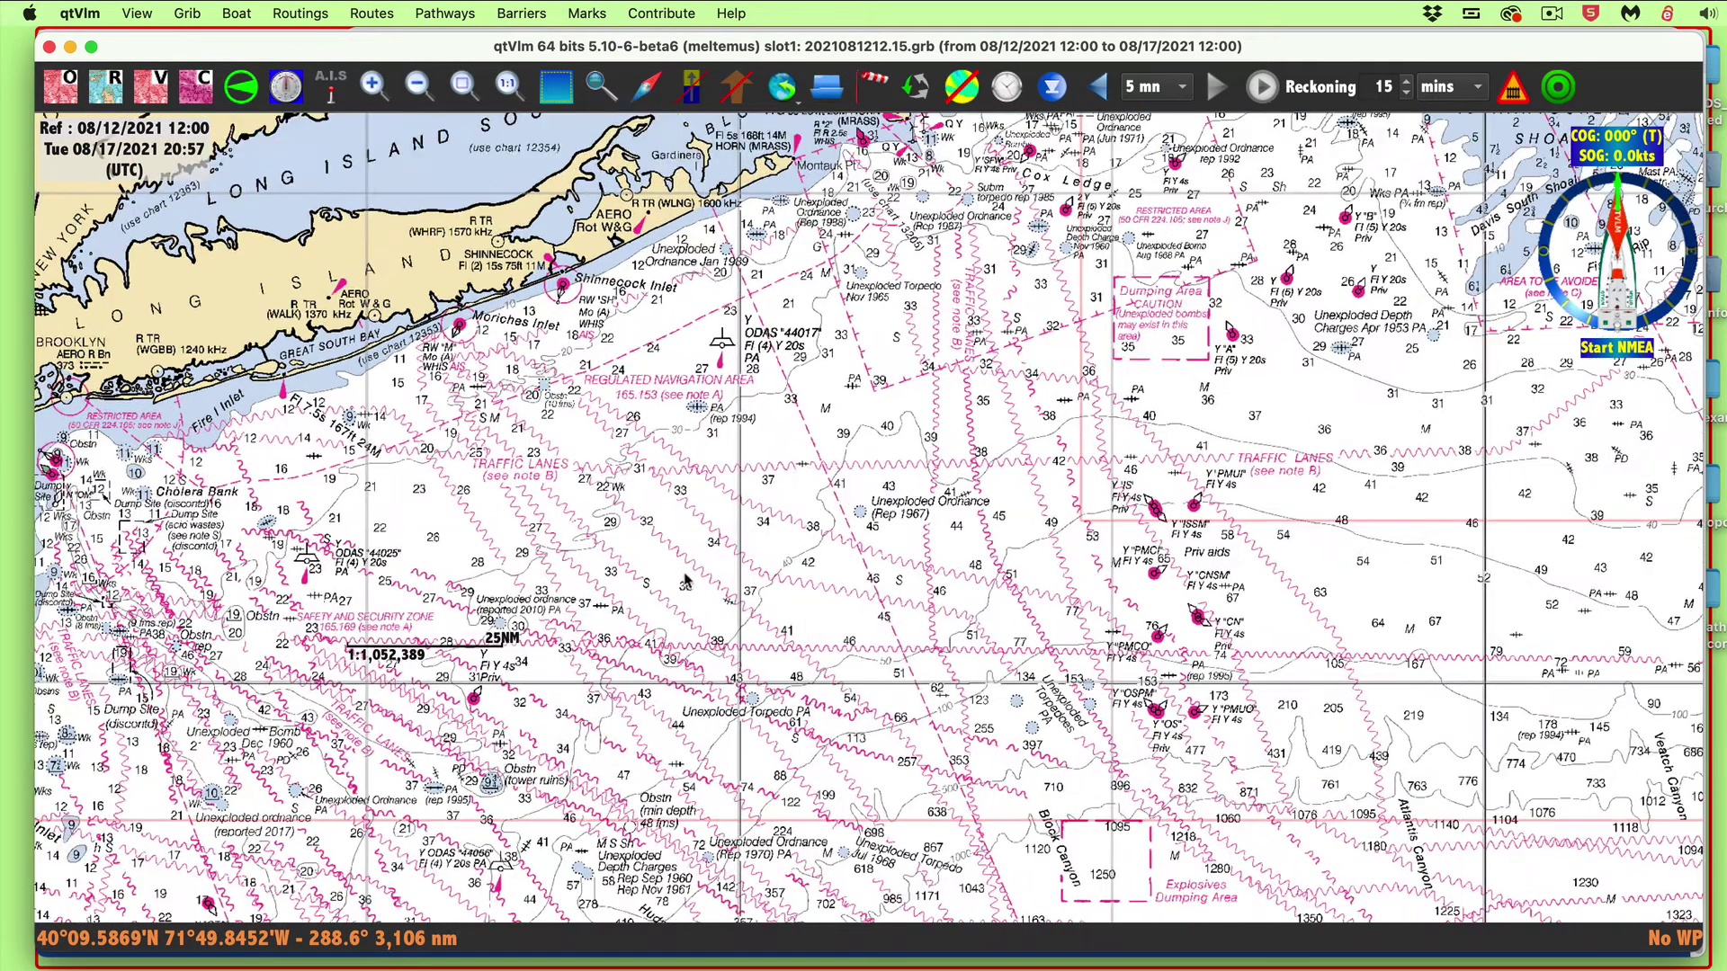
scroll(860, 423, "down", 3)
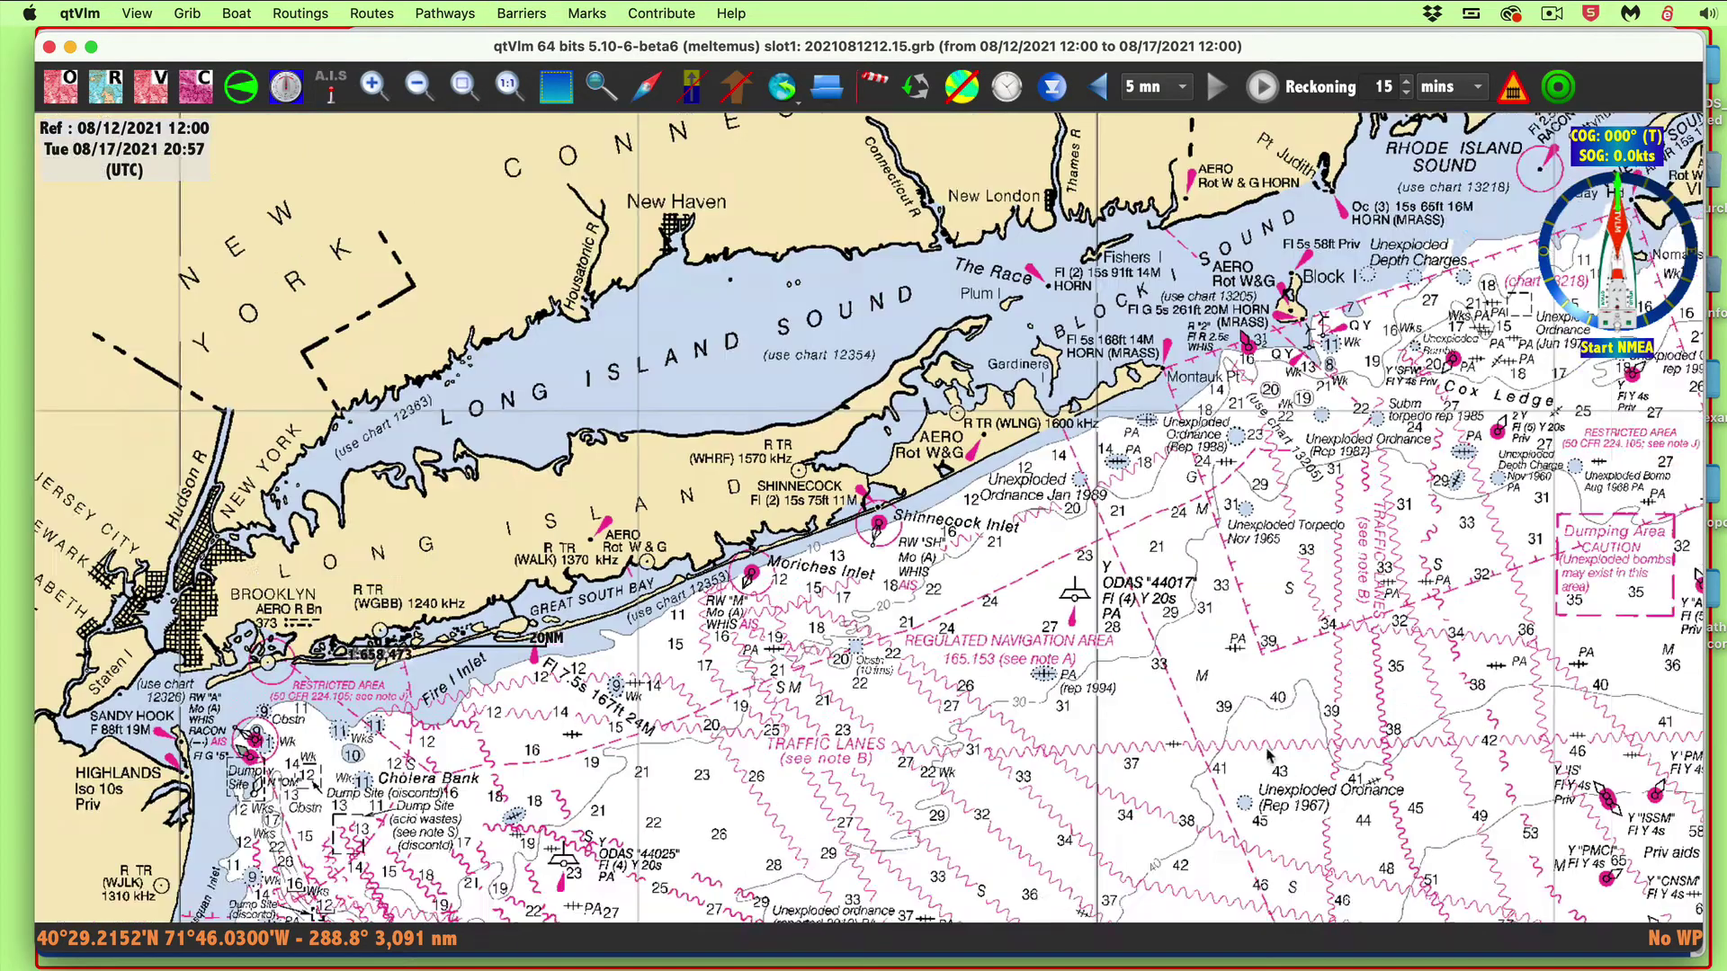
scroll(1138, 621, "up", 1)
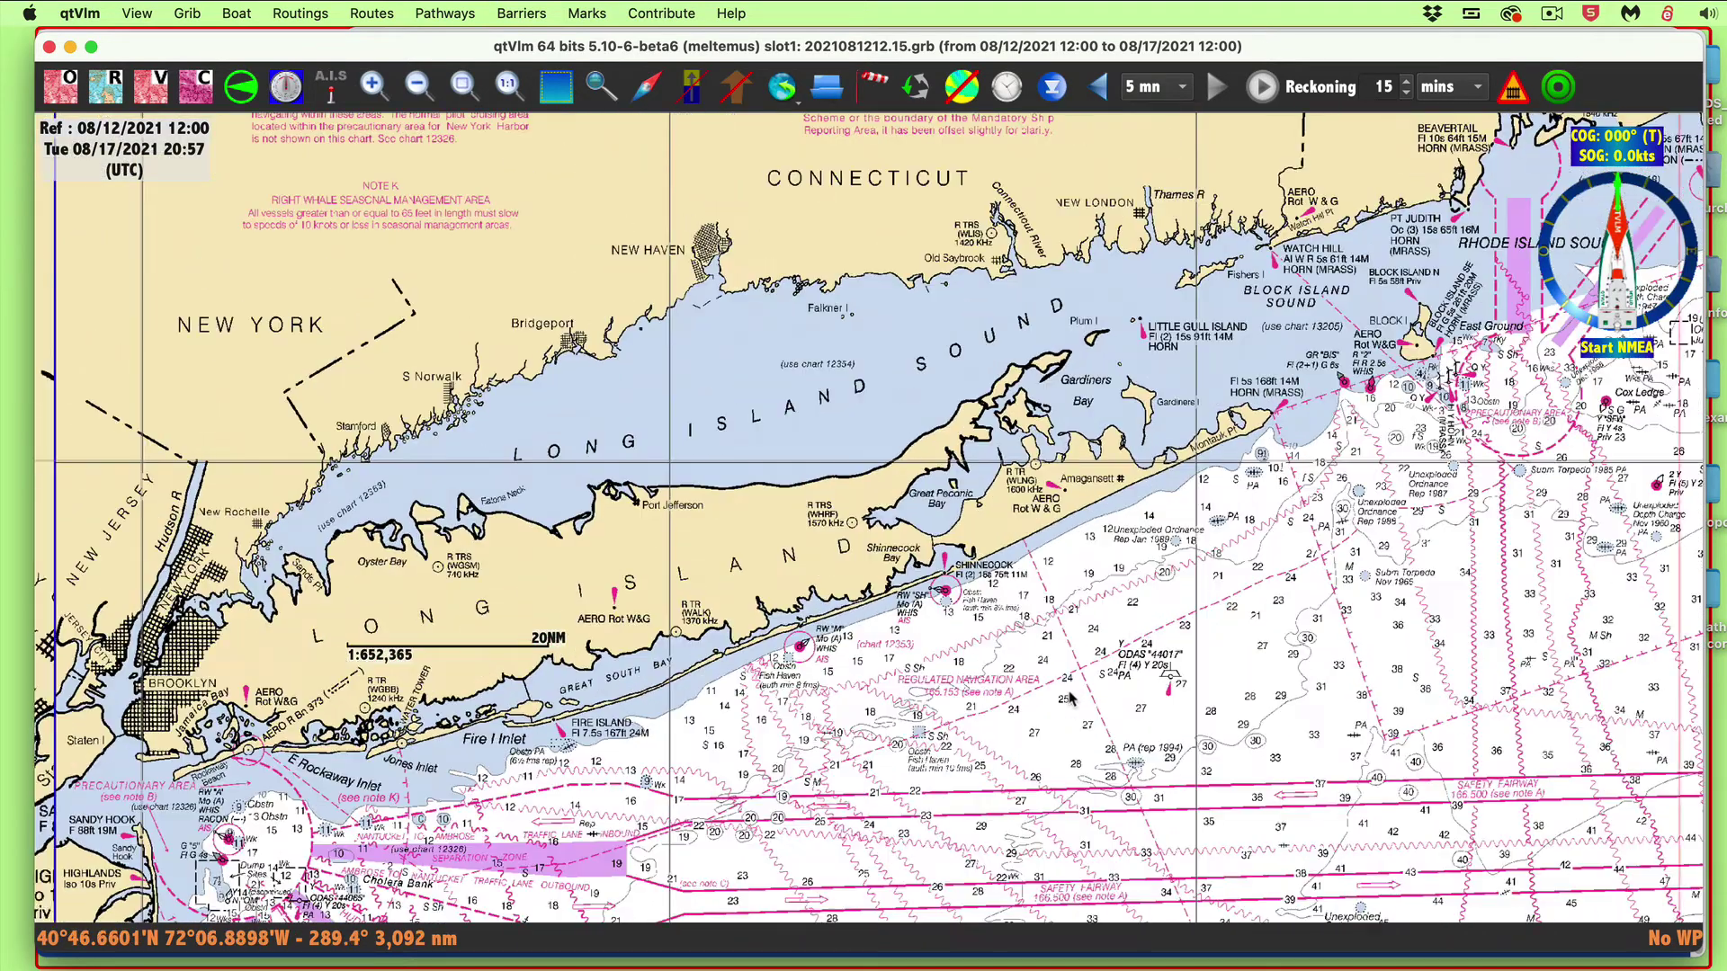
scroll(1205, 641, "up", 1)
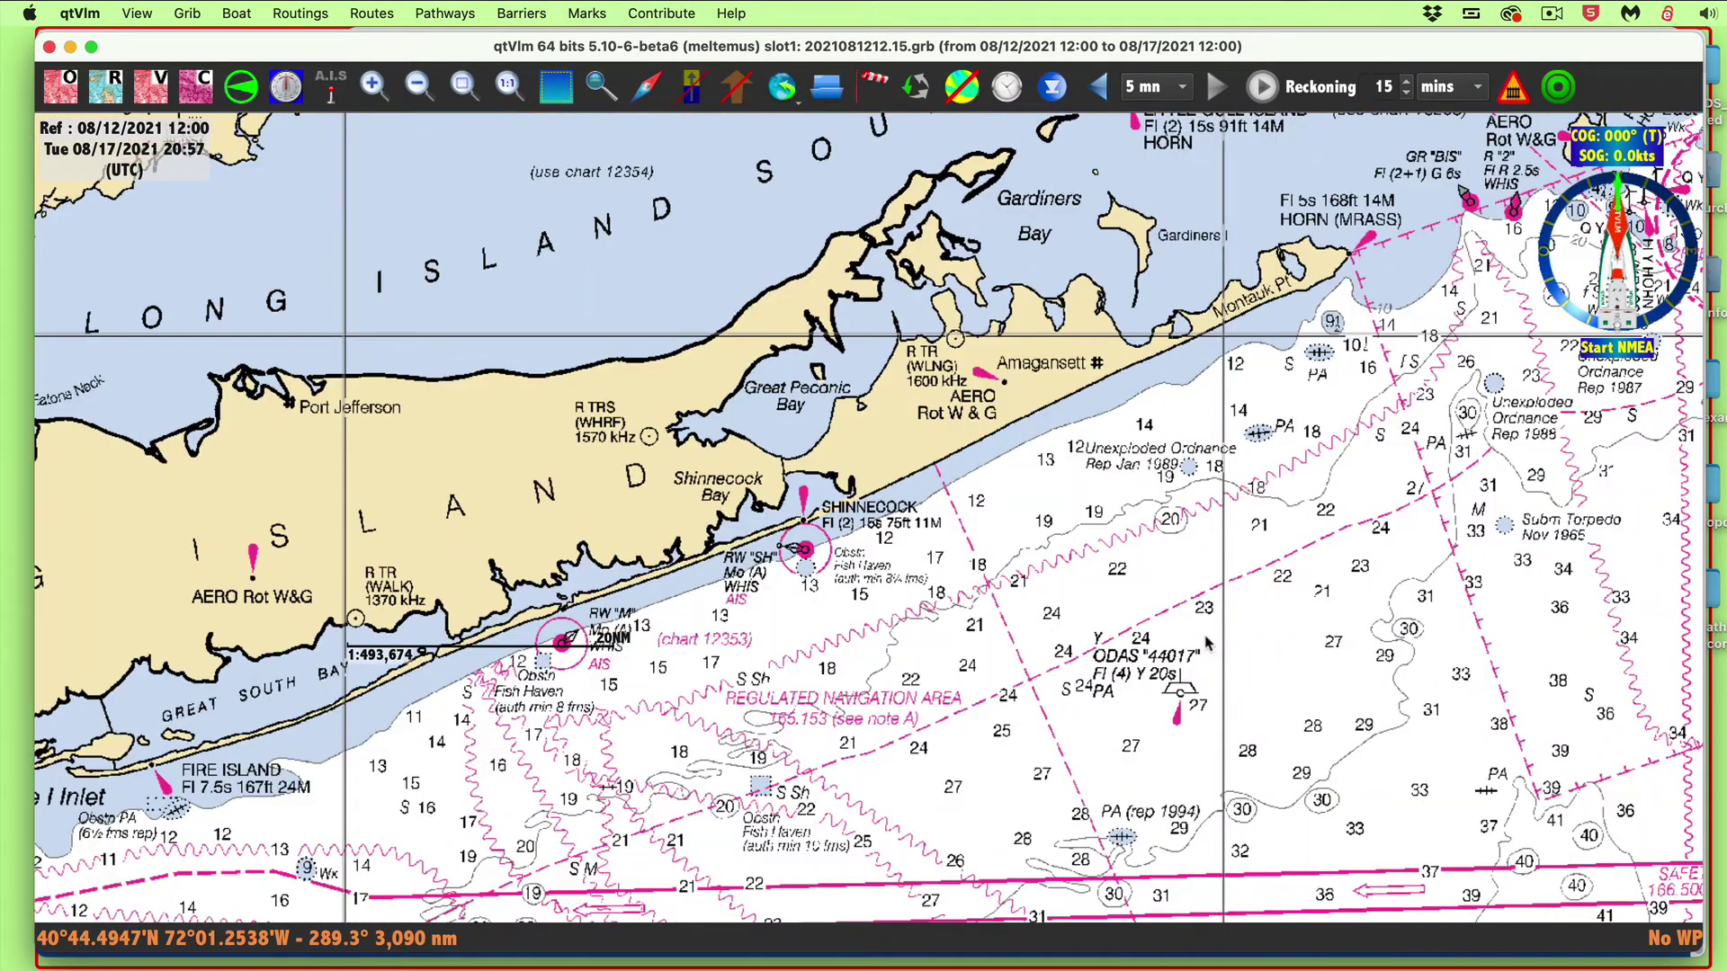
scroll(1206, 641, "up", 3)
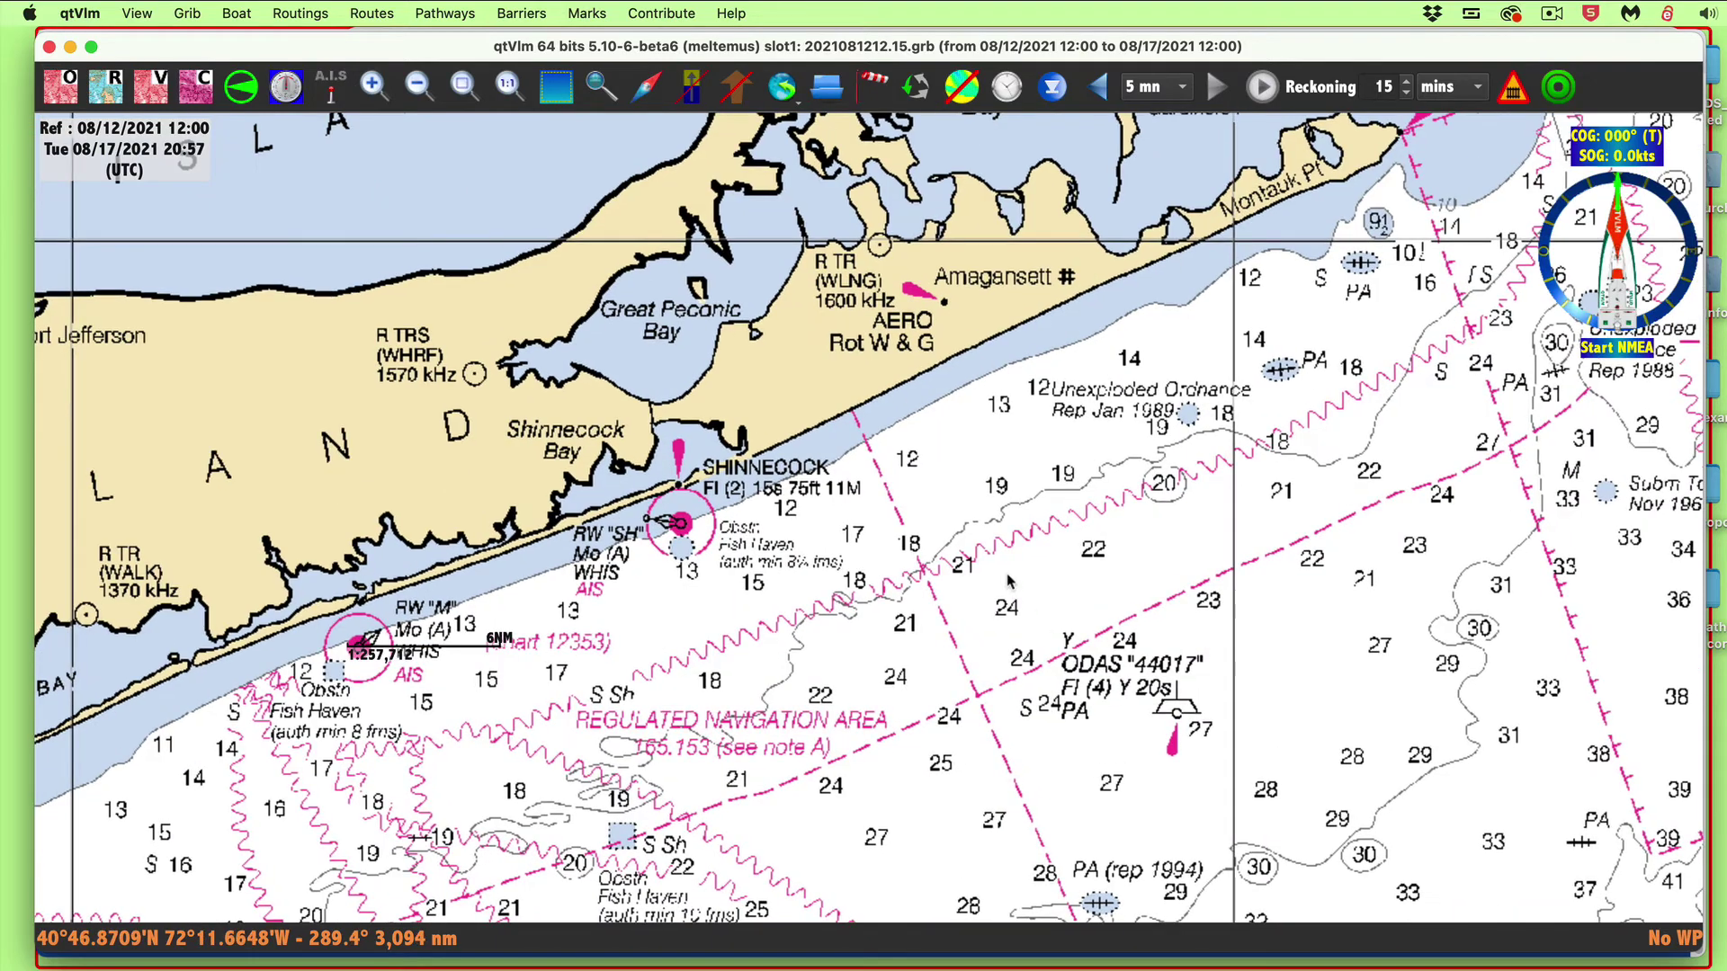
scroll(1008, 582, "up", 2)
scroll(1008, 582, "up", 2)
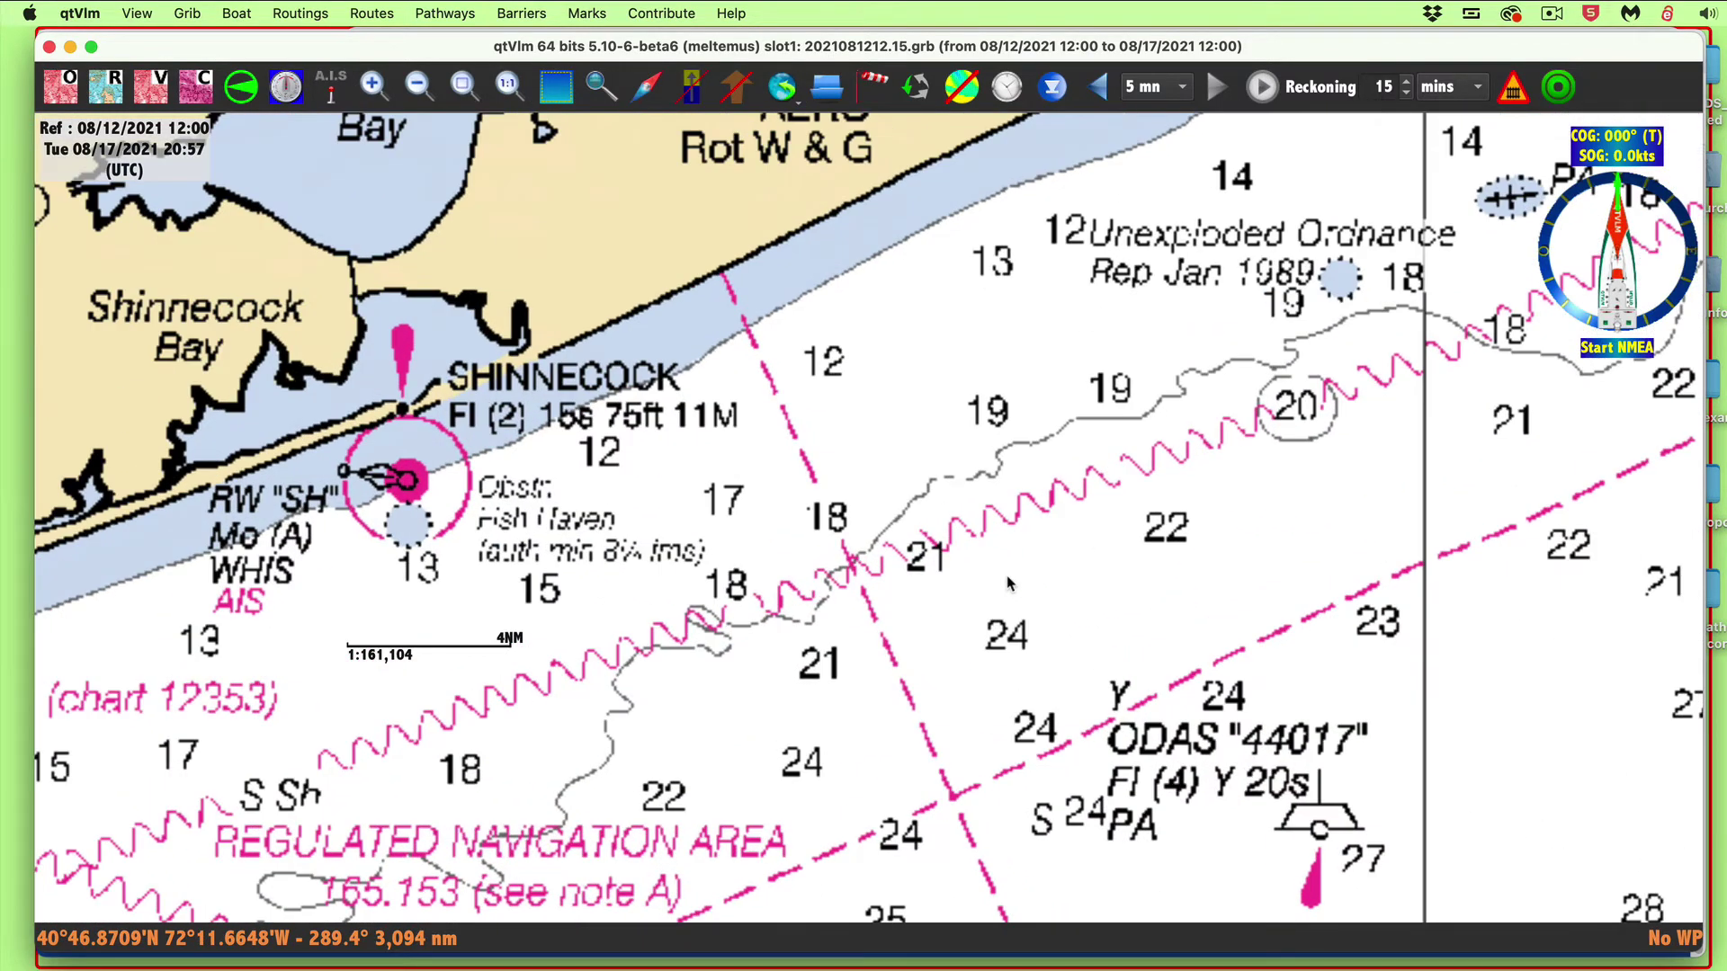
scroll(1008, 582, "up", 4)
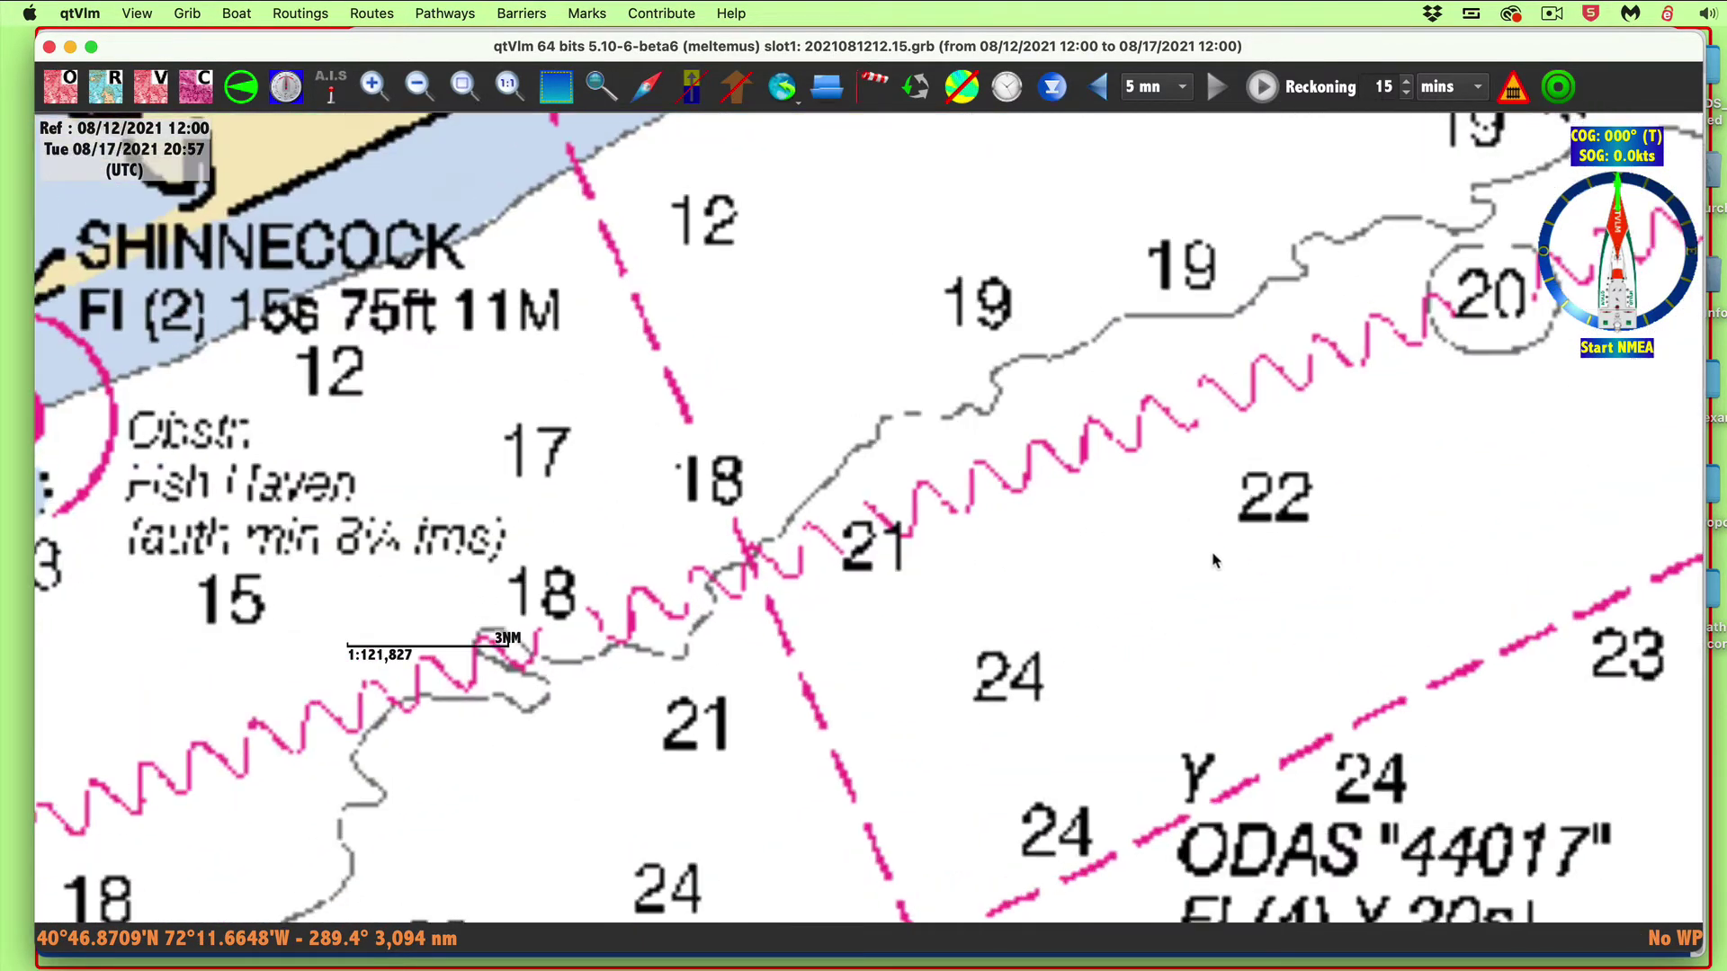
scroll(1148, 626, "up", 3)
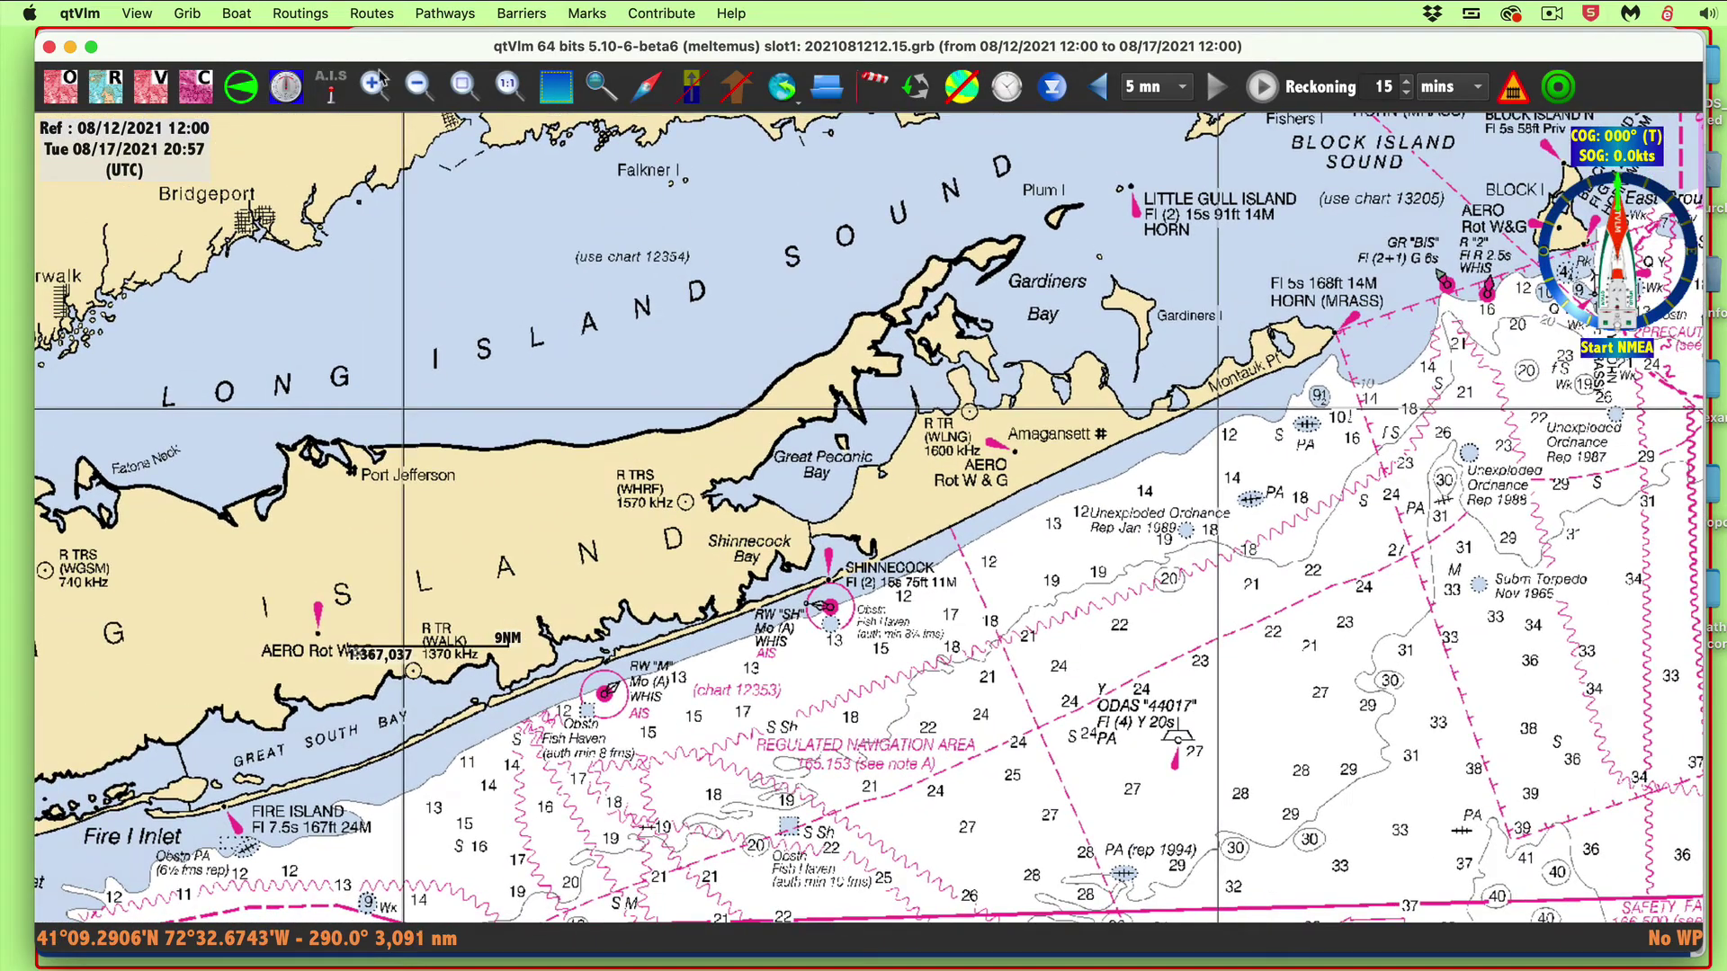
- Examine the raster chart coverage at a wider scale from Chesapeake Bay north to the Massachusetts coast
left_click(419, 90)
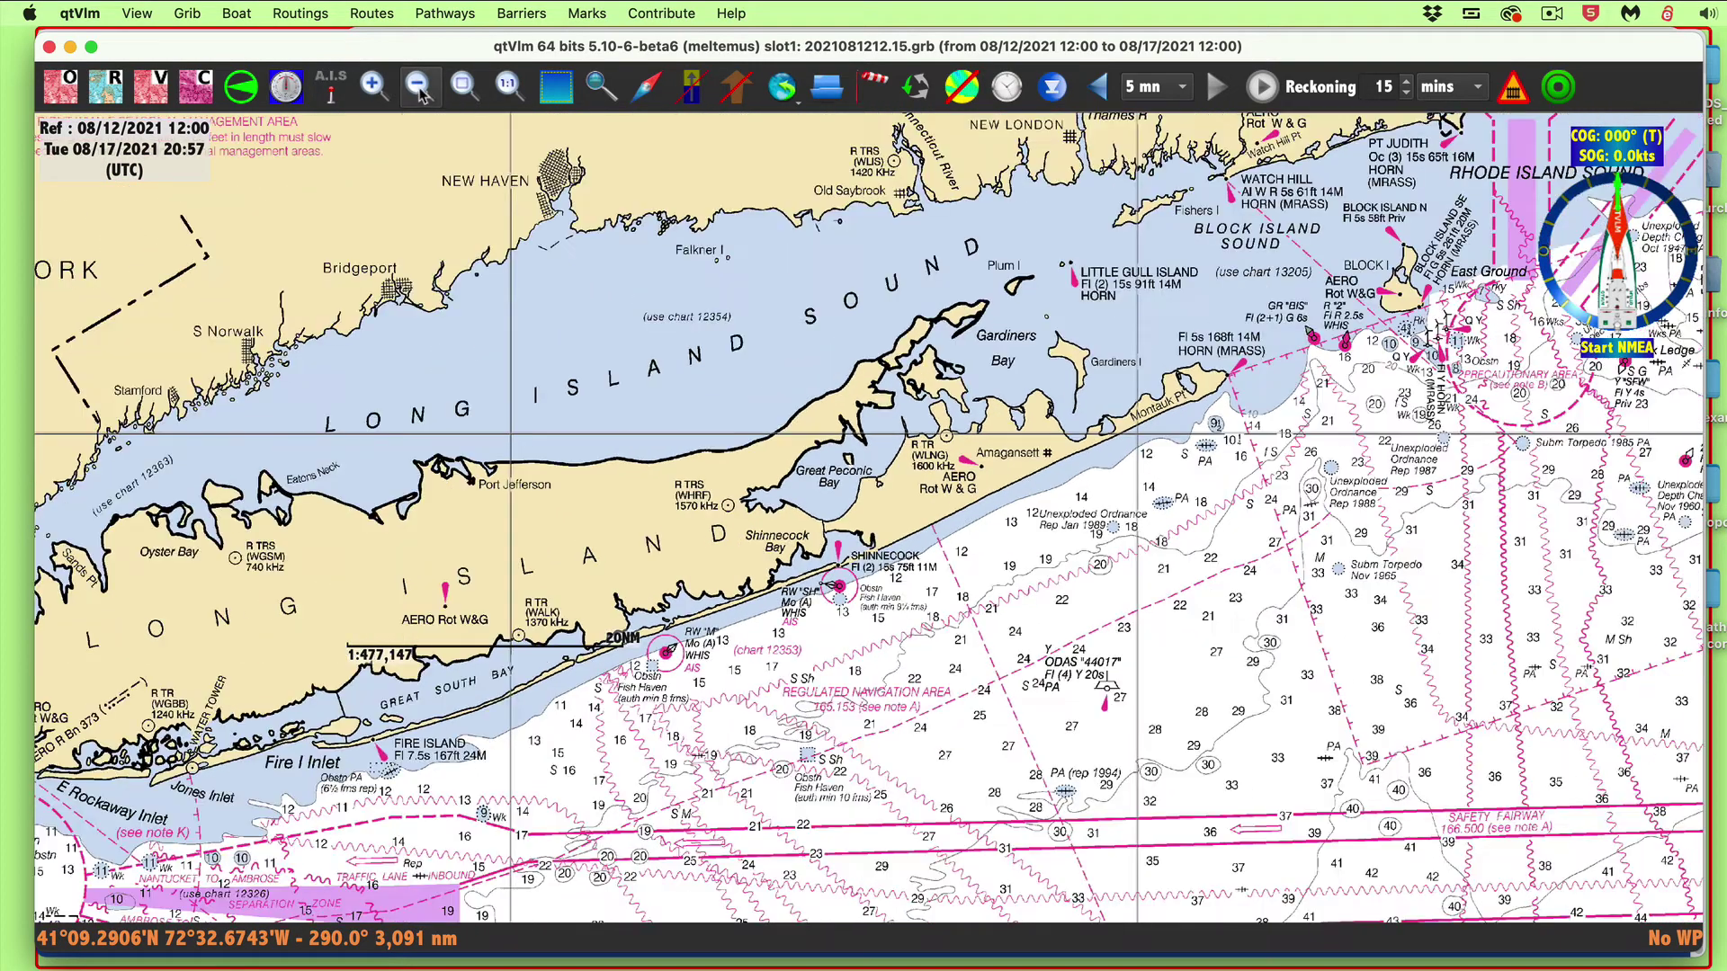
left_click(419, 90)
left_click(419, 90)
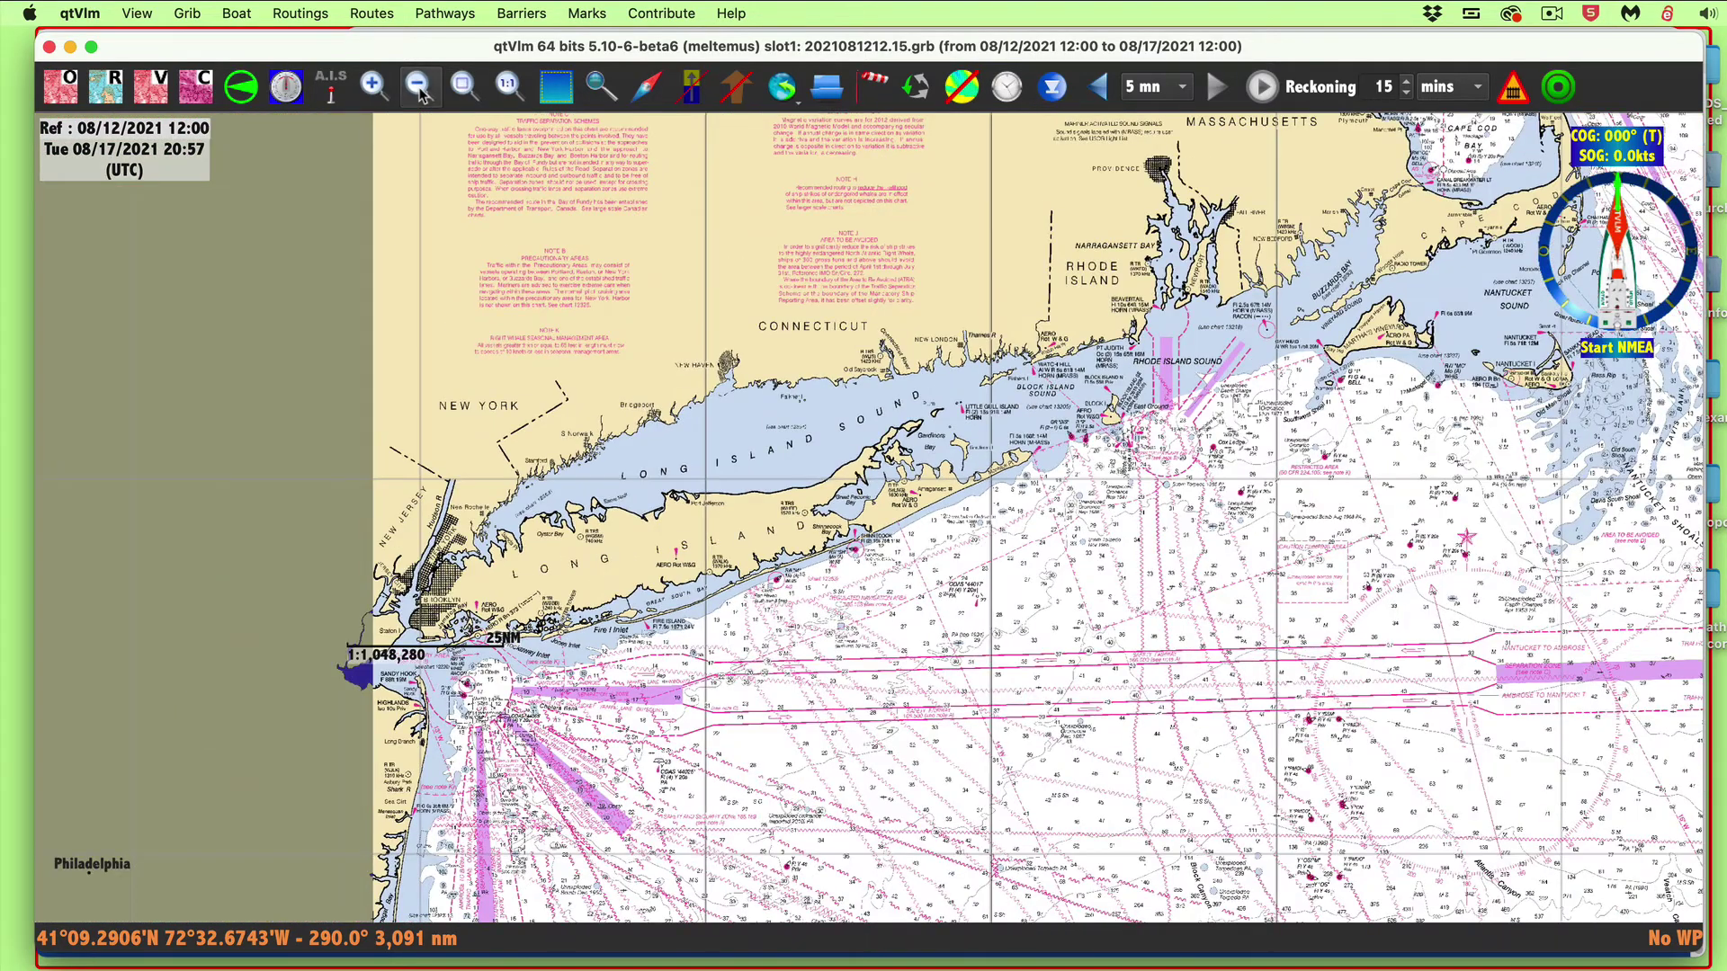
left_click(419, 90)
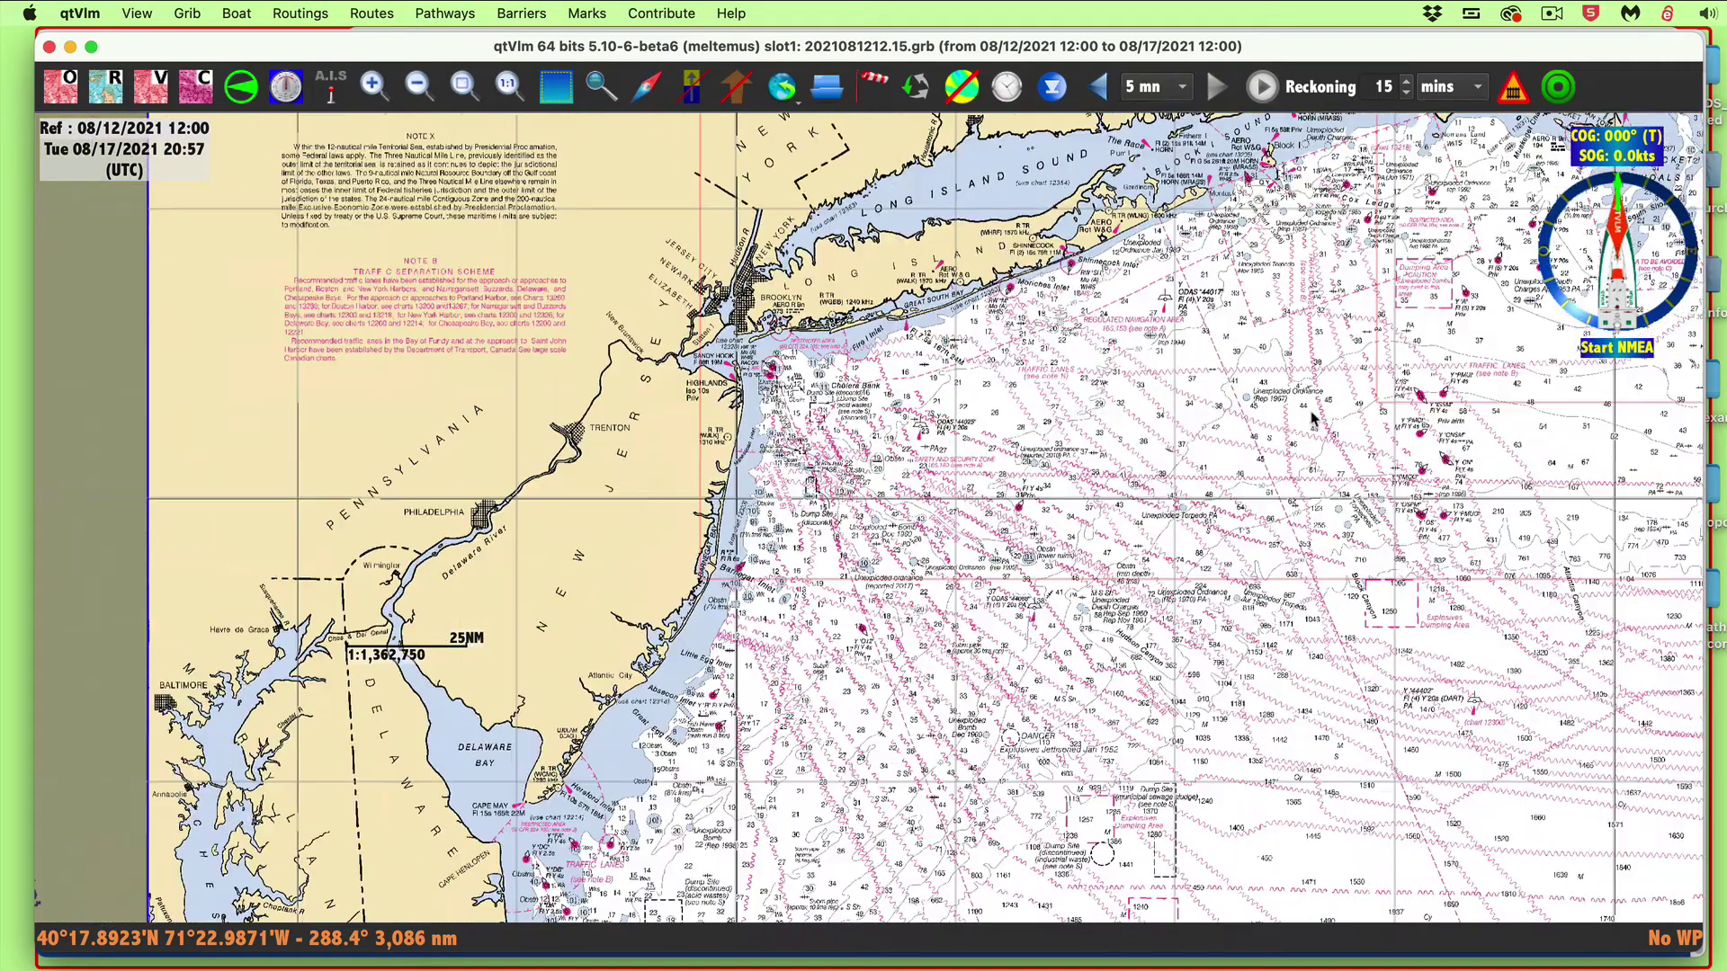
scroll(1070, 591, "down", 10)
scroll(1070, 591, "left", 5)
scroll(1070, 591, "down", 2)
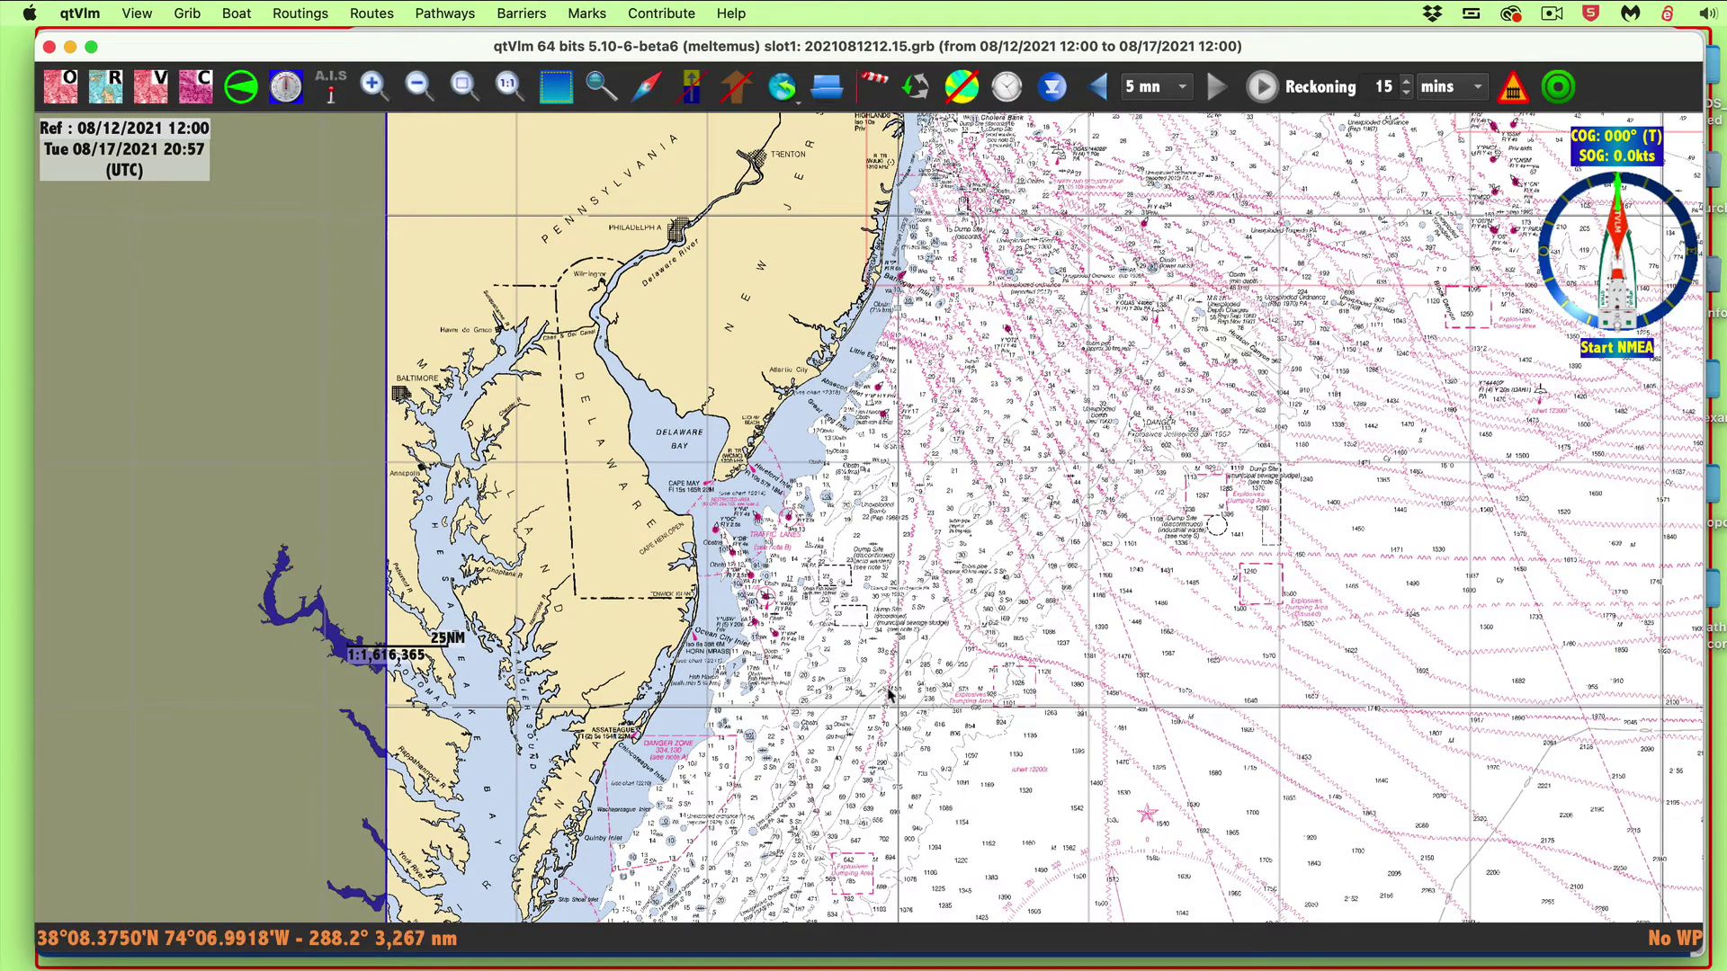
scroll(954, 468, "down", 5)
scroll(953, 468, "left", 1)
scroll(969, 442, "up", 10)
scroll(969, 443, "right", 3)
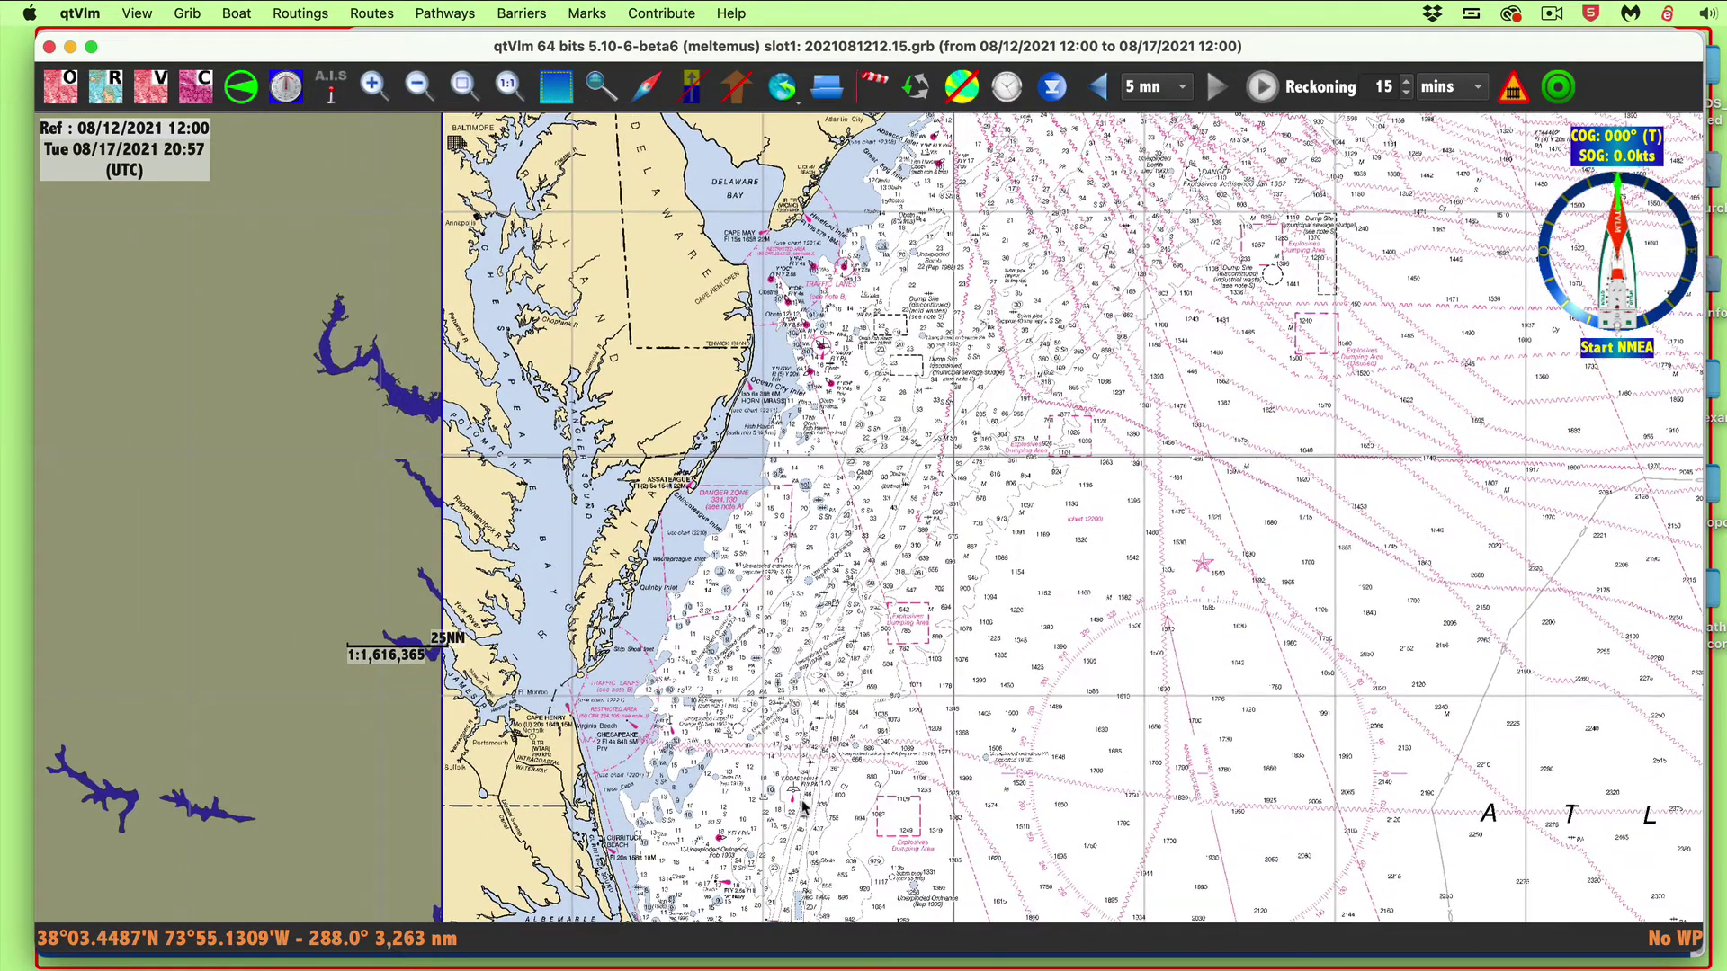
scroll(1317, 586, "up", 10)
scroll(1318, 585, "right", 5)
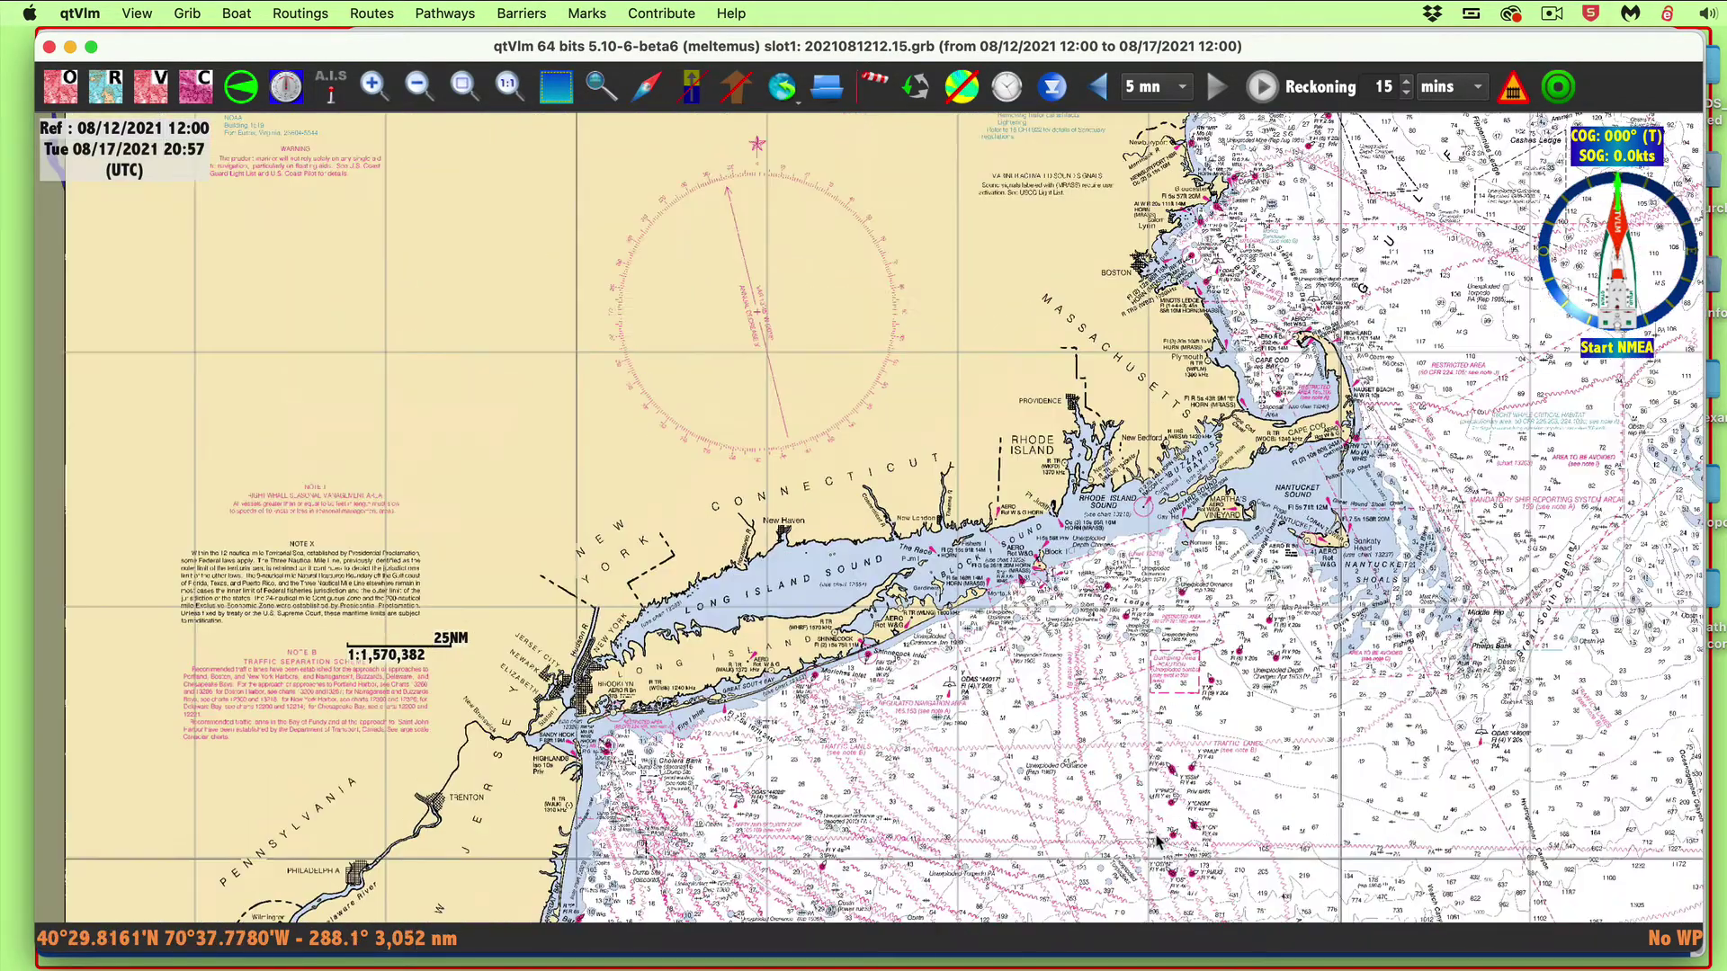
scroll(1178, 702, "up", 10)
scroll(1179, 702, "right", 8)
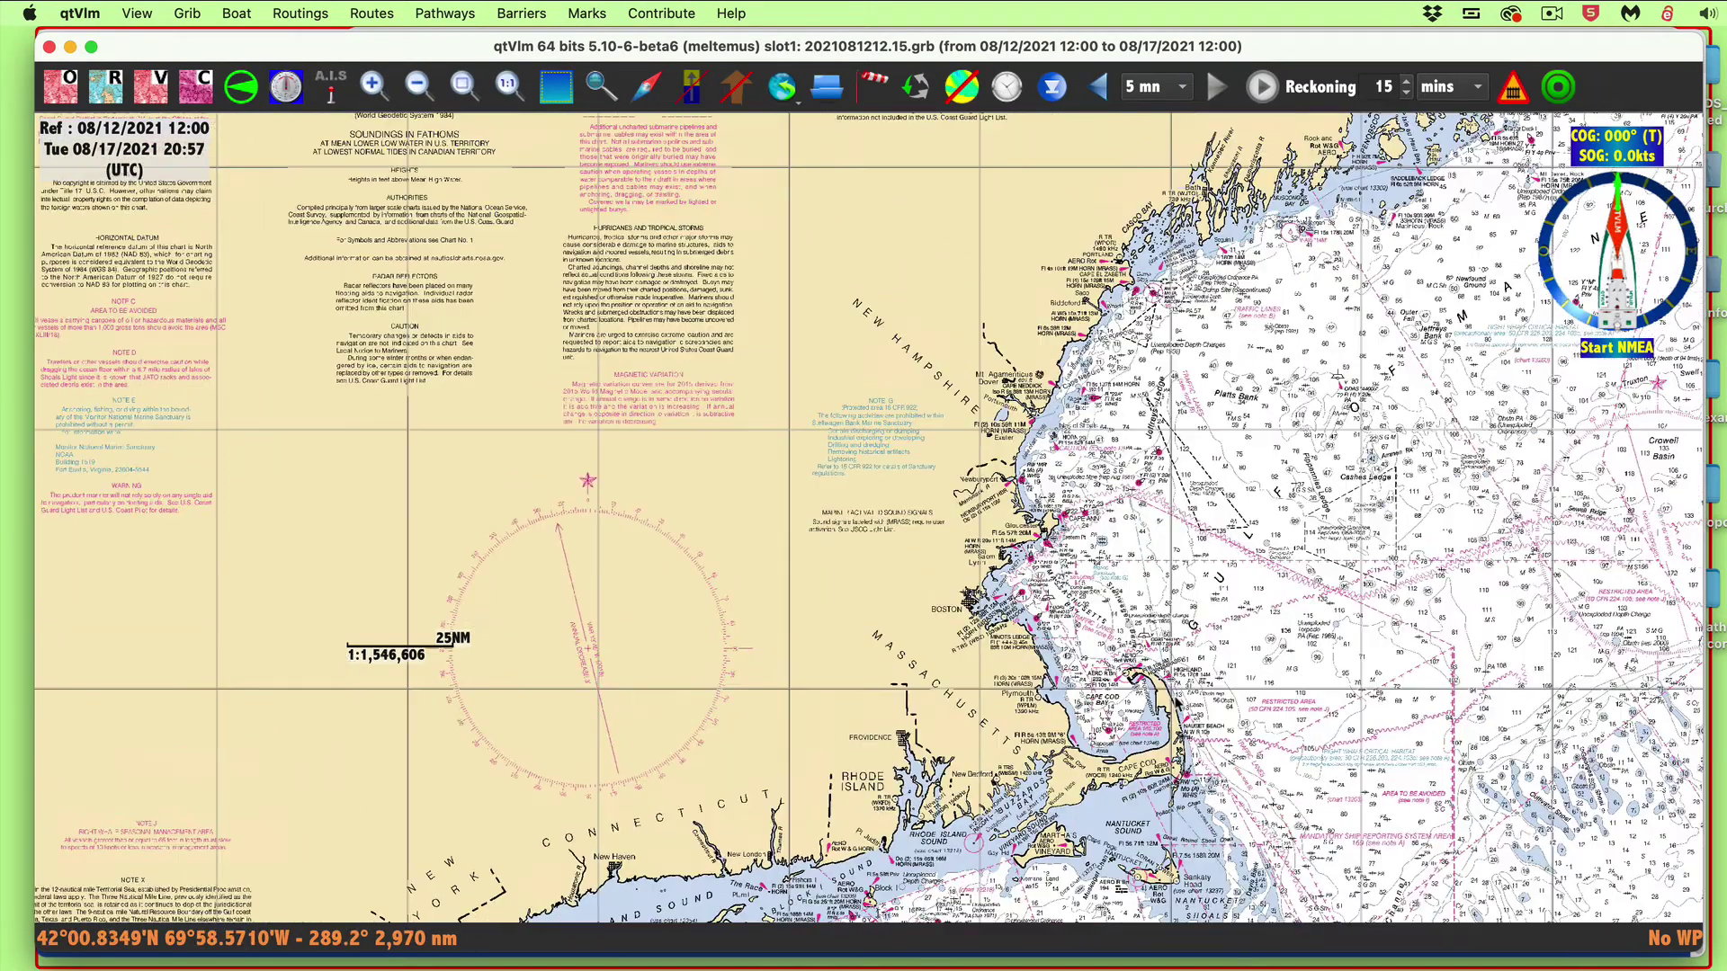
- Examine the raster chart coverage from the Maine coast in to Portsmouth, Great Bay and Dover at increasingly close scales
scroll(1091, 710, "up", 2)
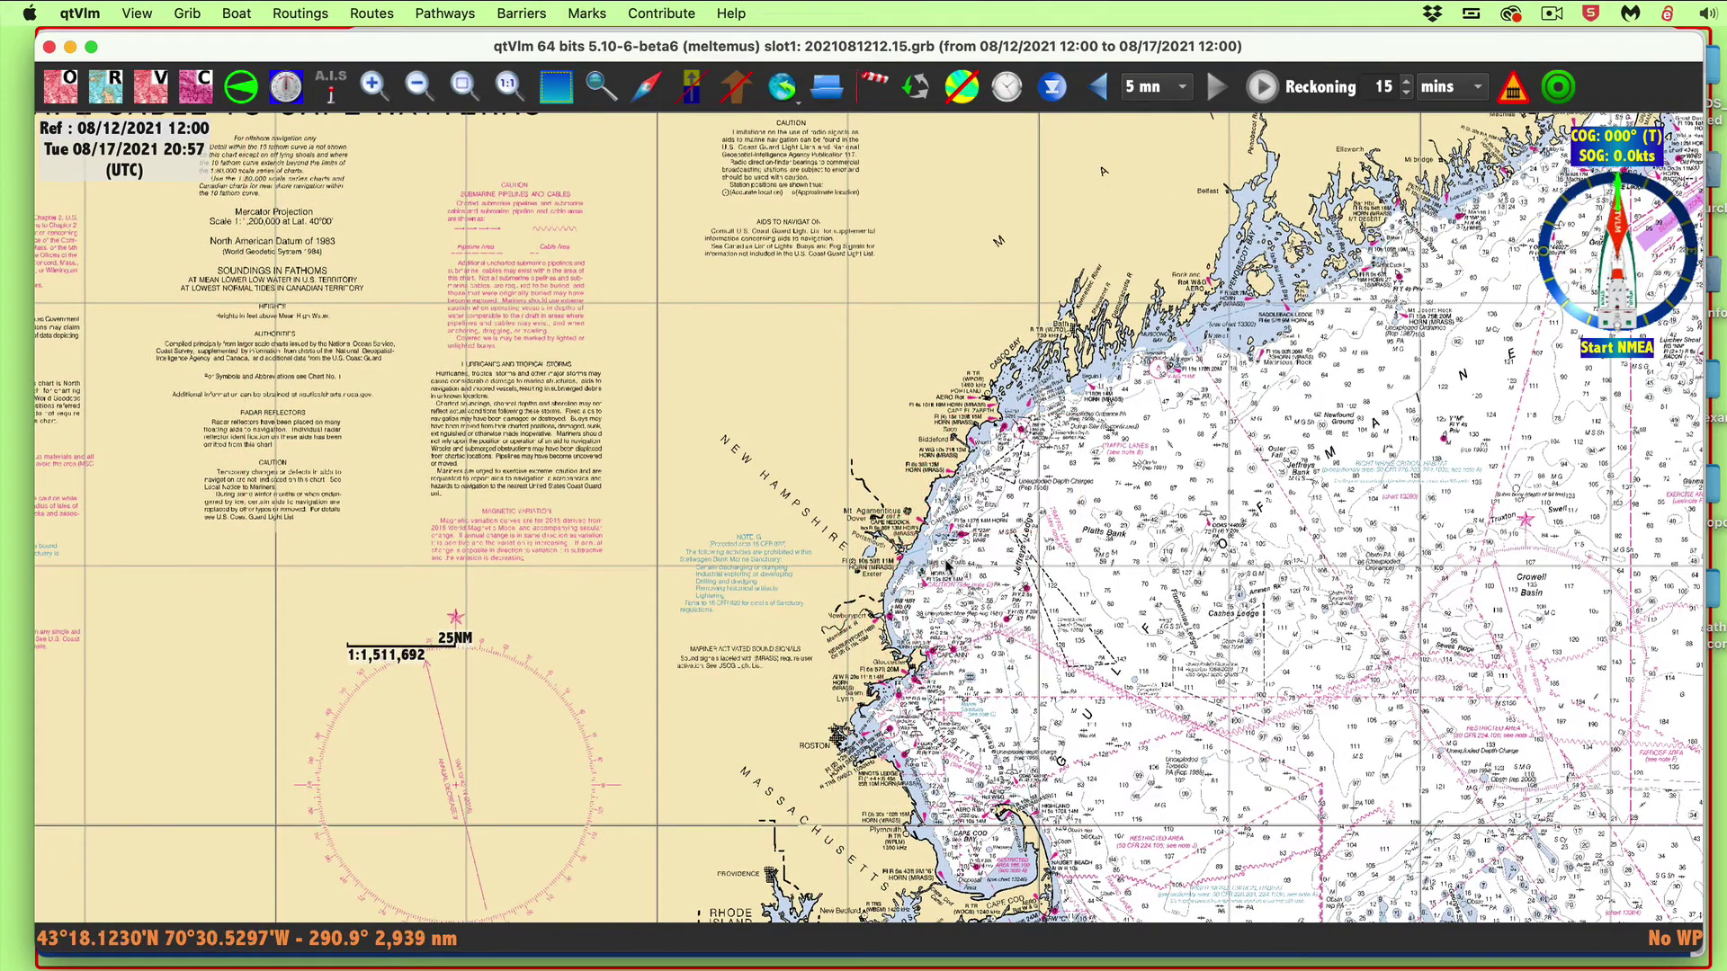
scroll(926, 626, "right", 2)
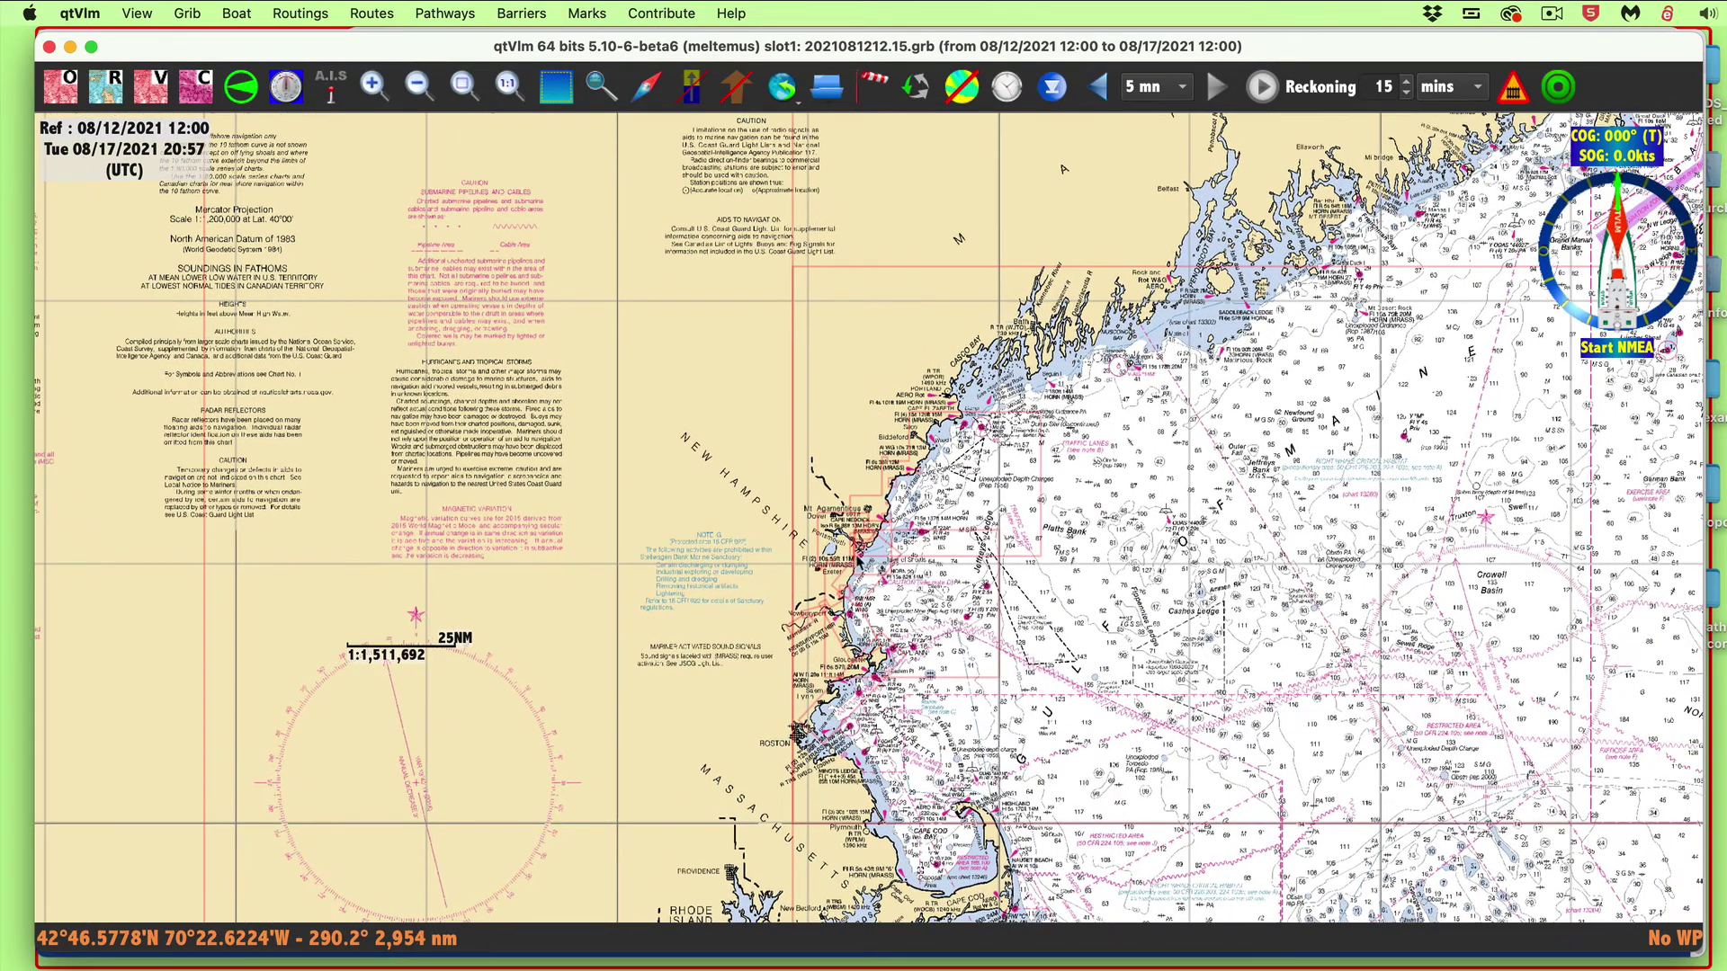
scroll(832, 589, "up", 5)
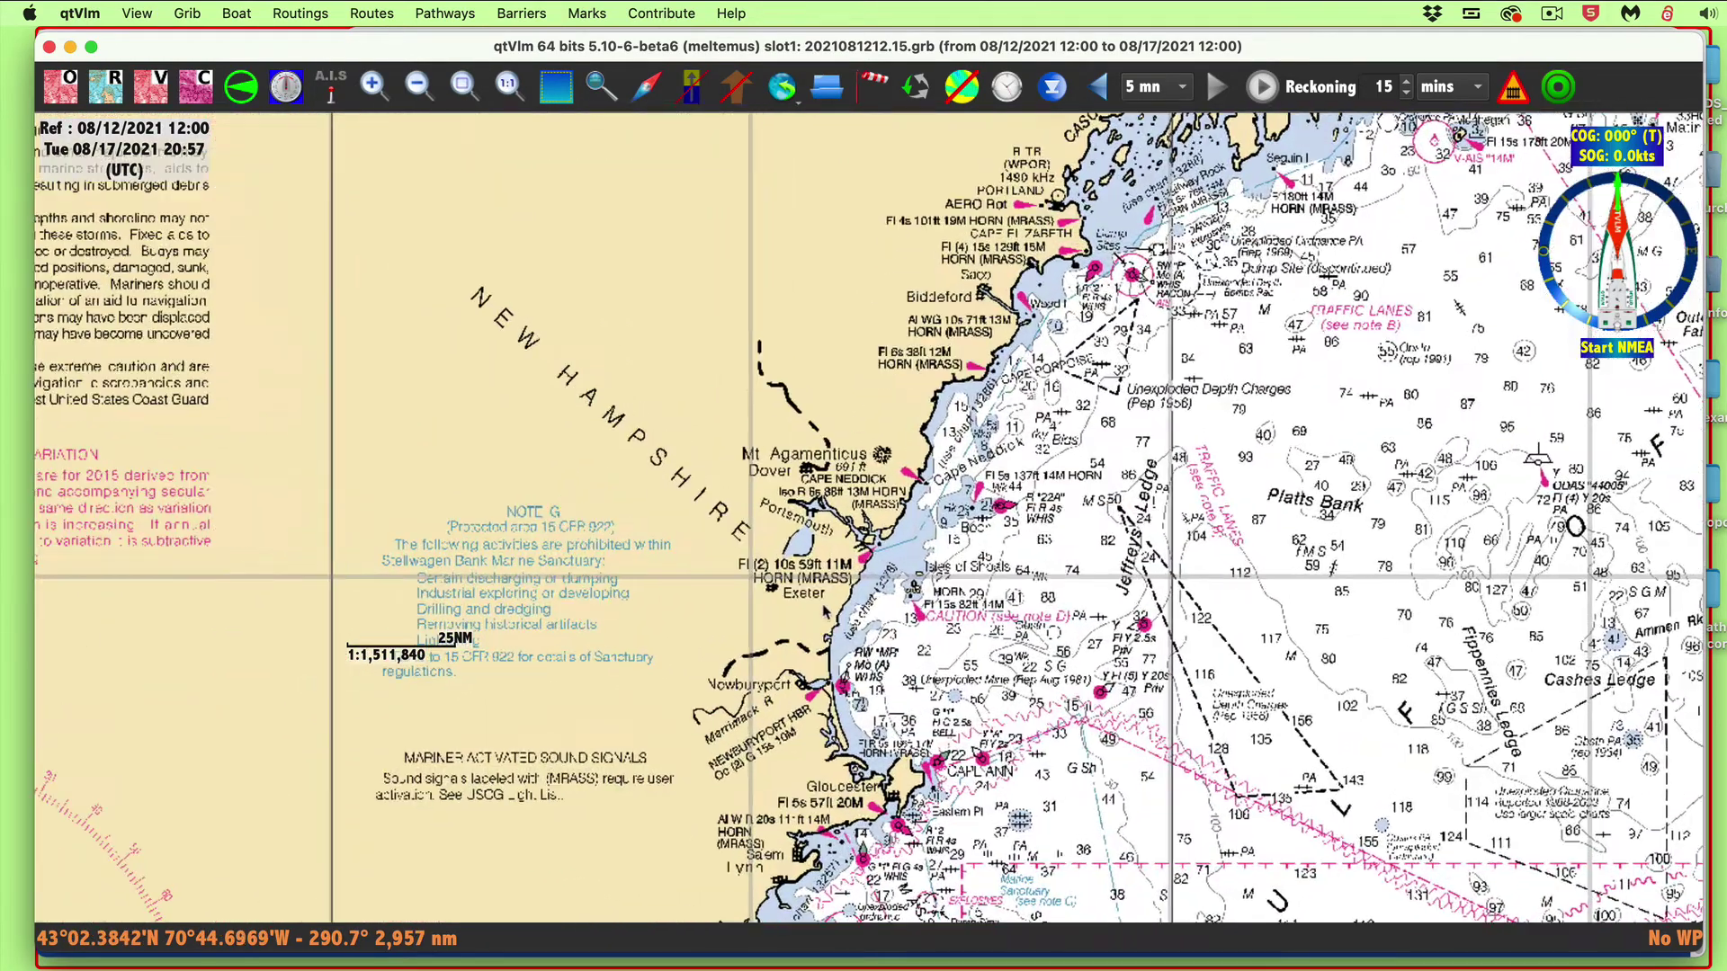
scroll(826, 611, "up", 5)
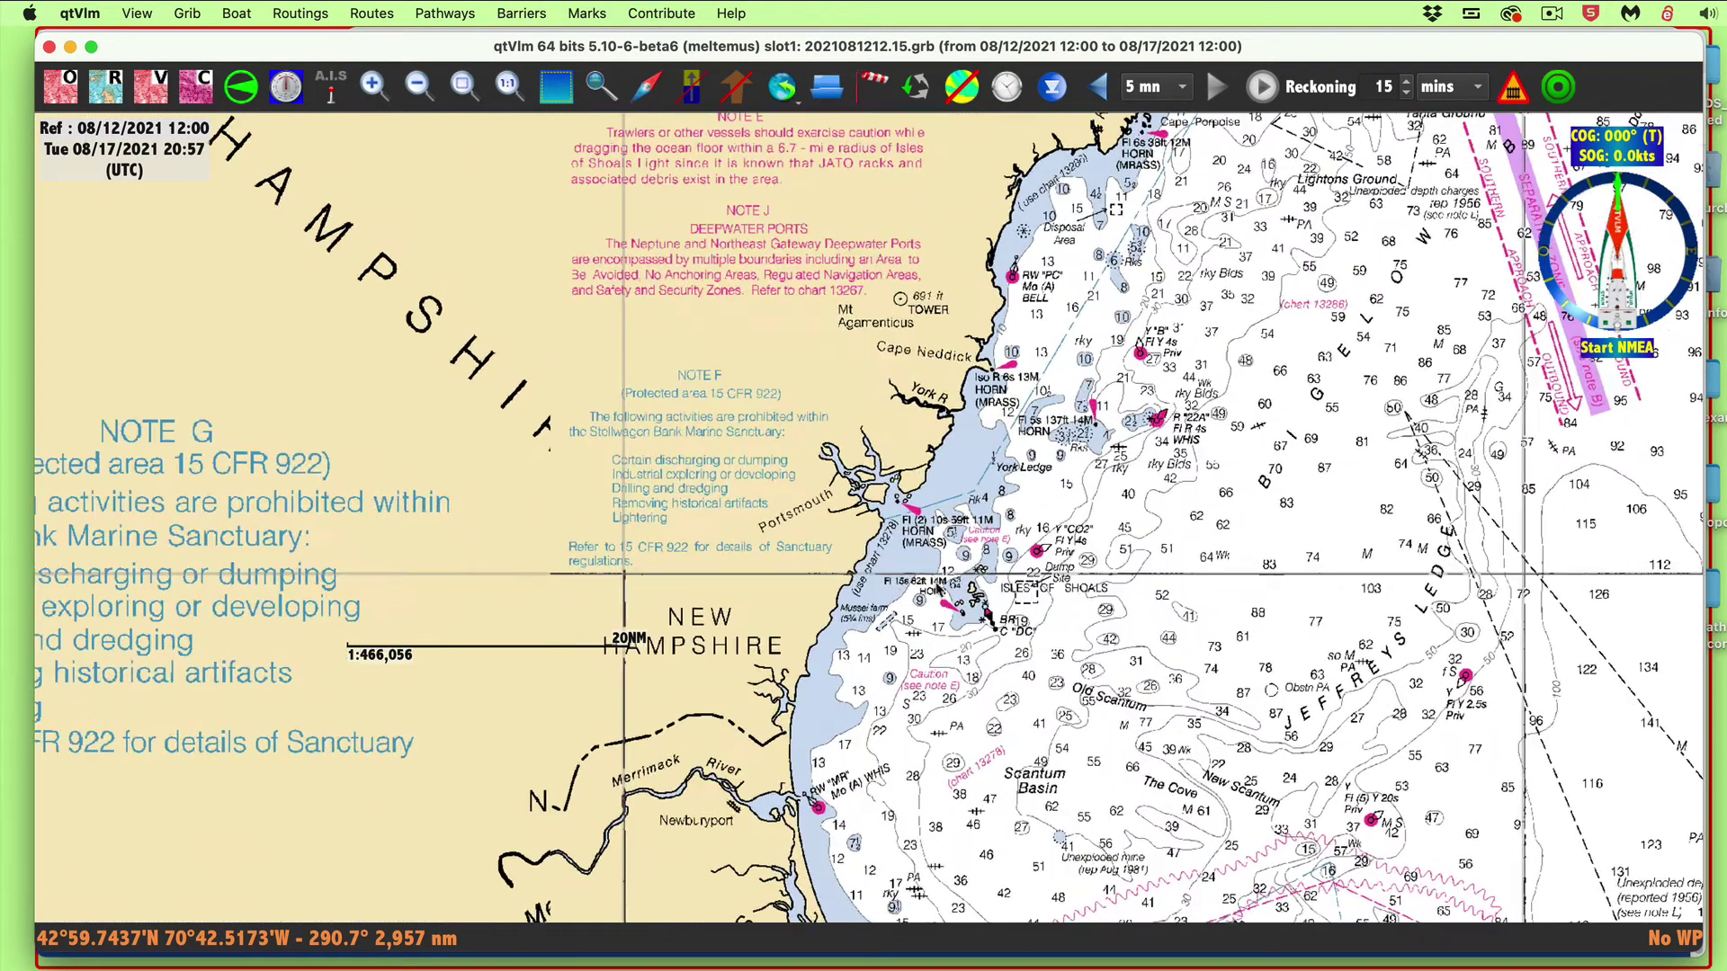
left_click(371, 86)
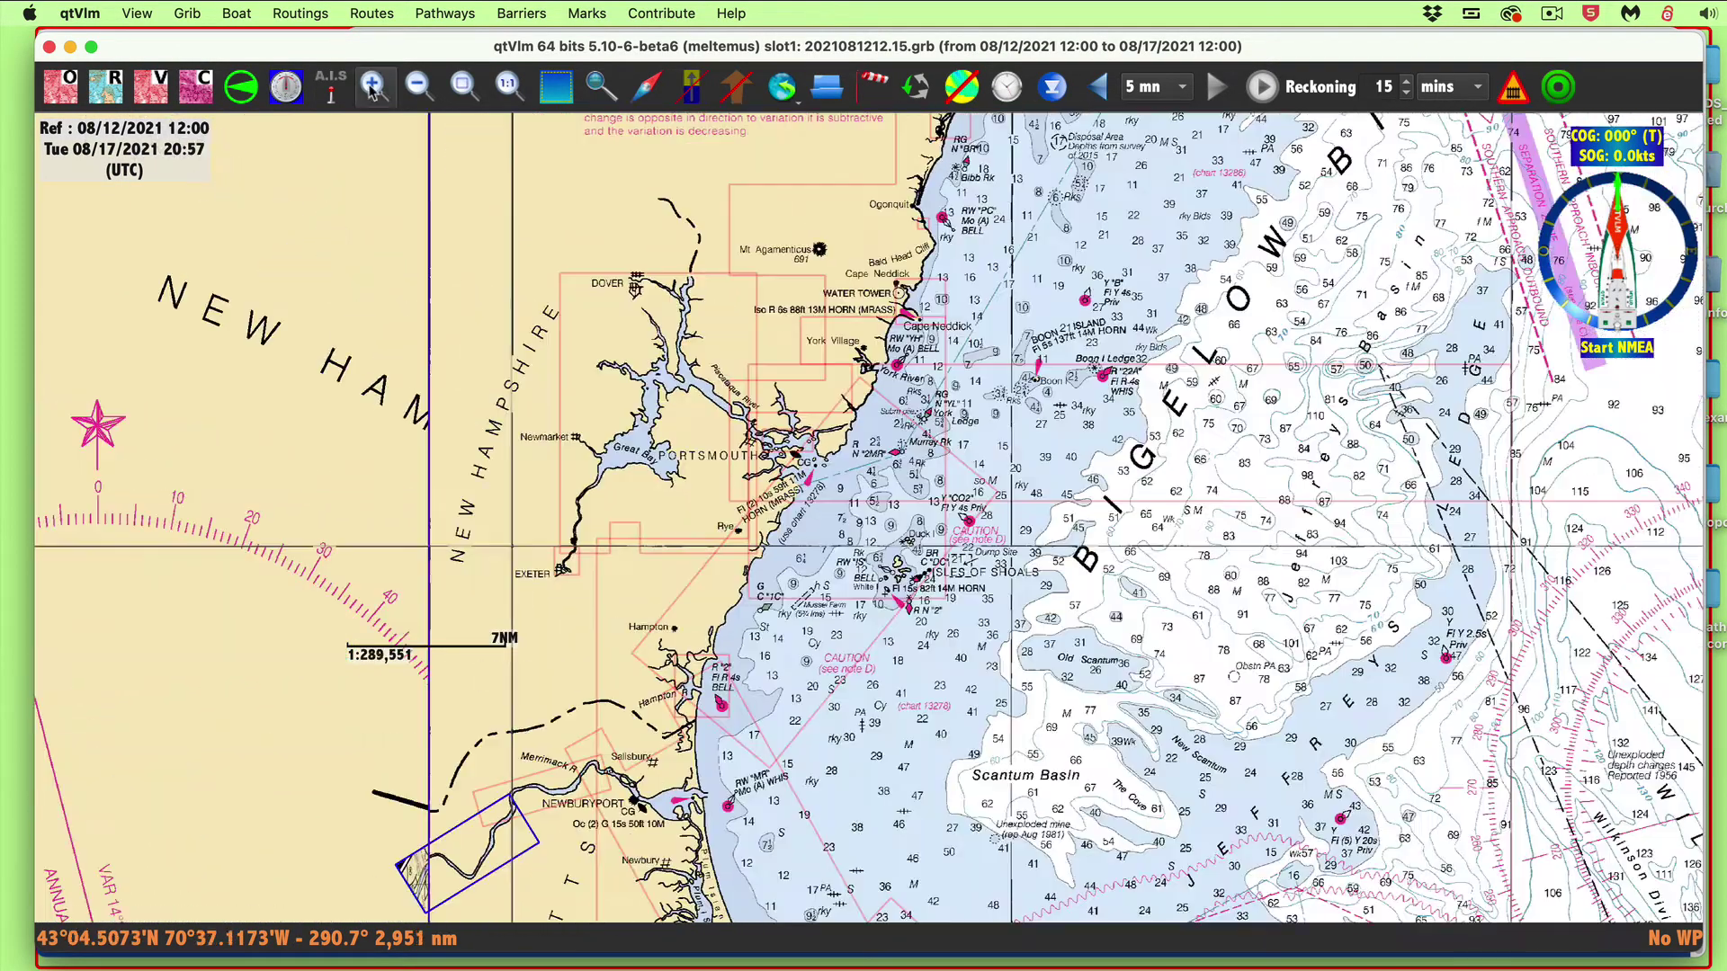
left_click(372, 87)
left_click_drag(751, 356, 1018, 554)
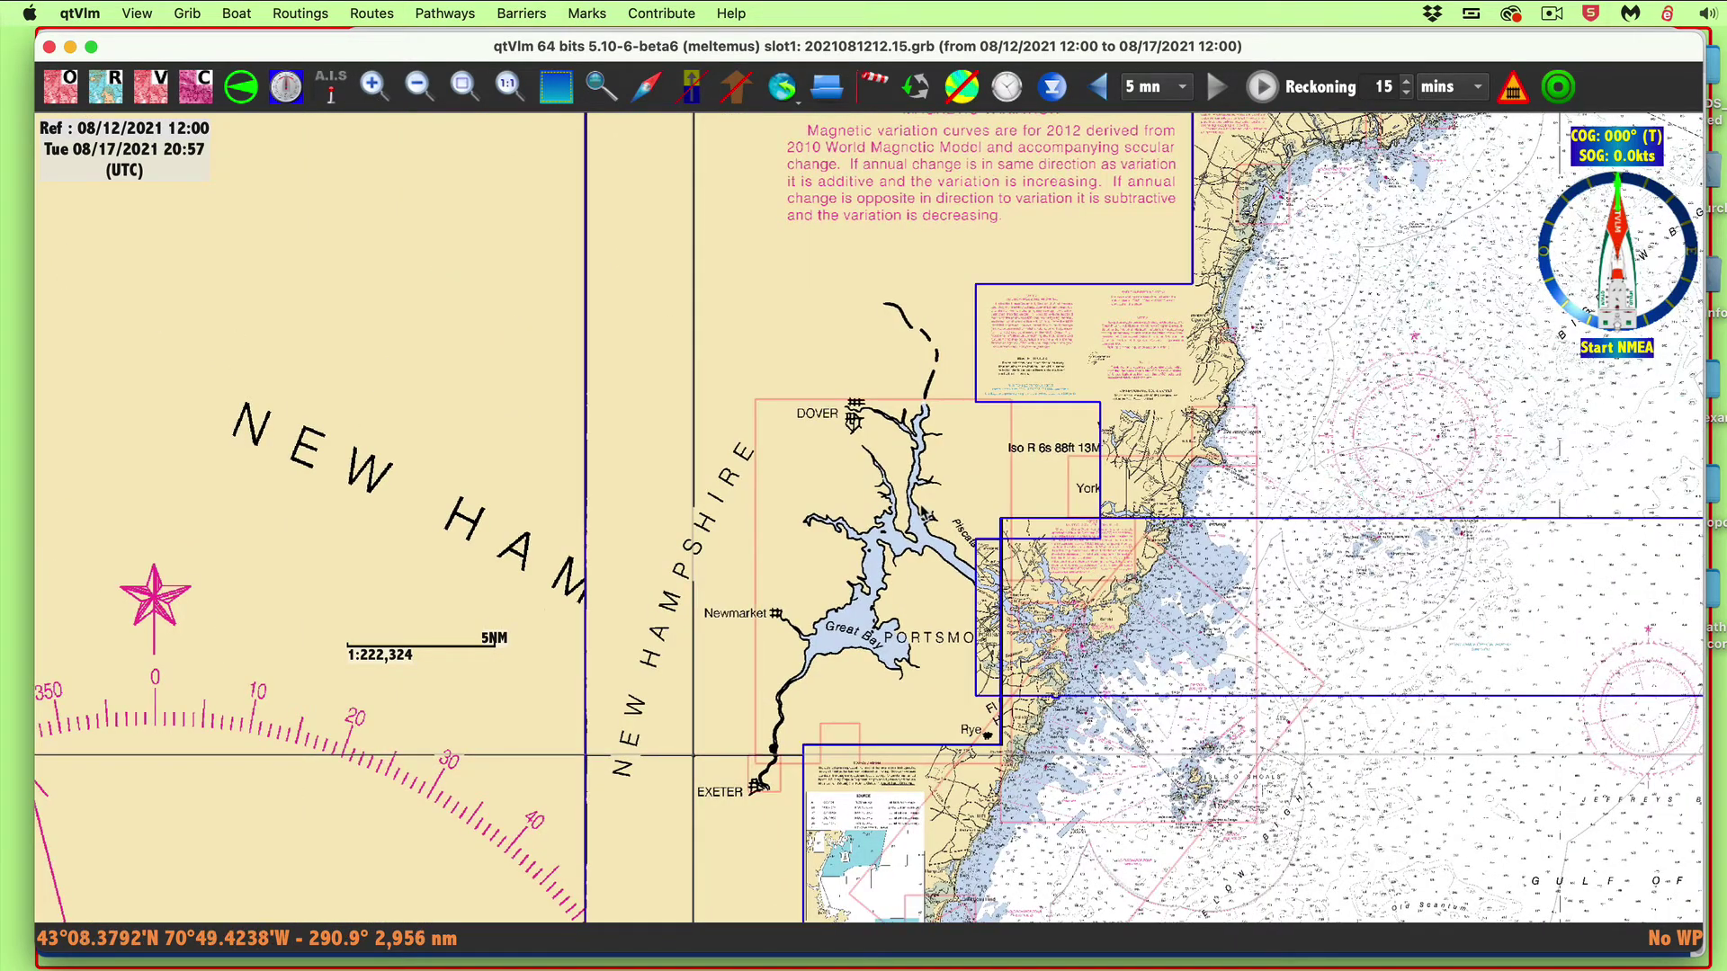
scroll(909, 508, "up", 5)
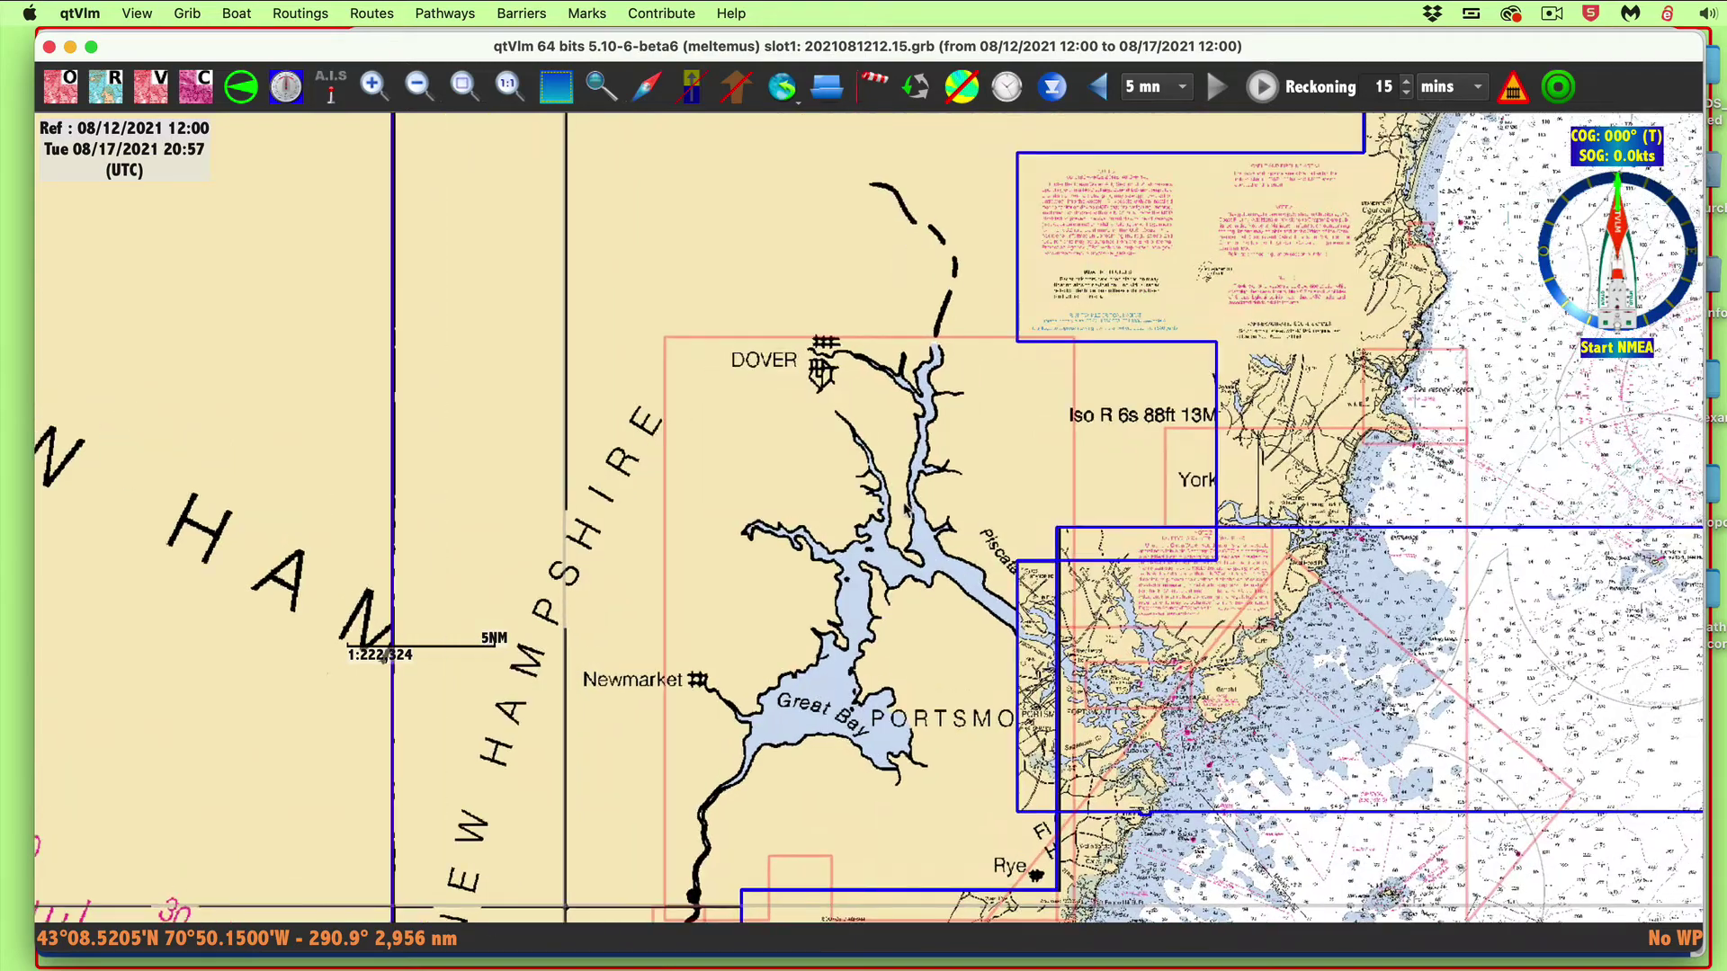
scroll(900, 511, "up", 5)
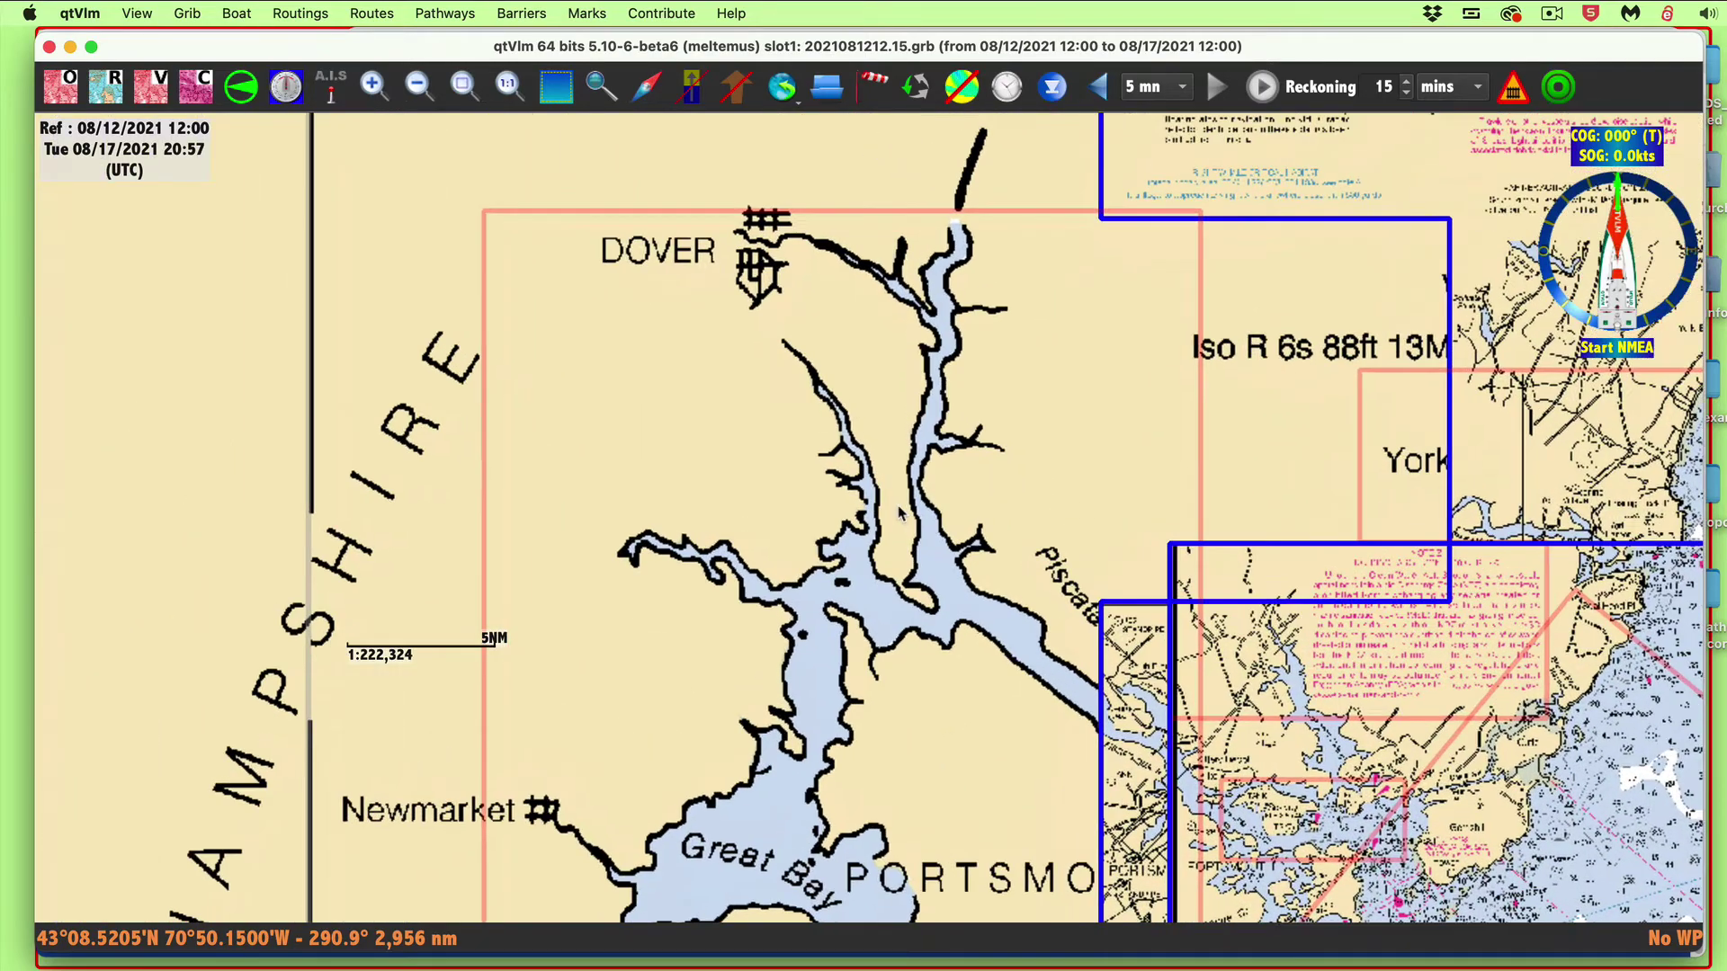
- Examine the raster chart detail of the Piscataqua River beside Dover Neck at several close scales
scroll(899, 511, "up", 1)
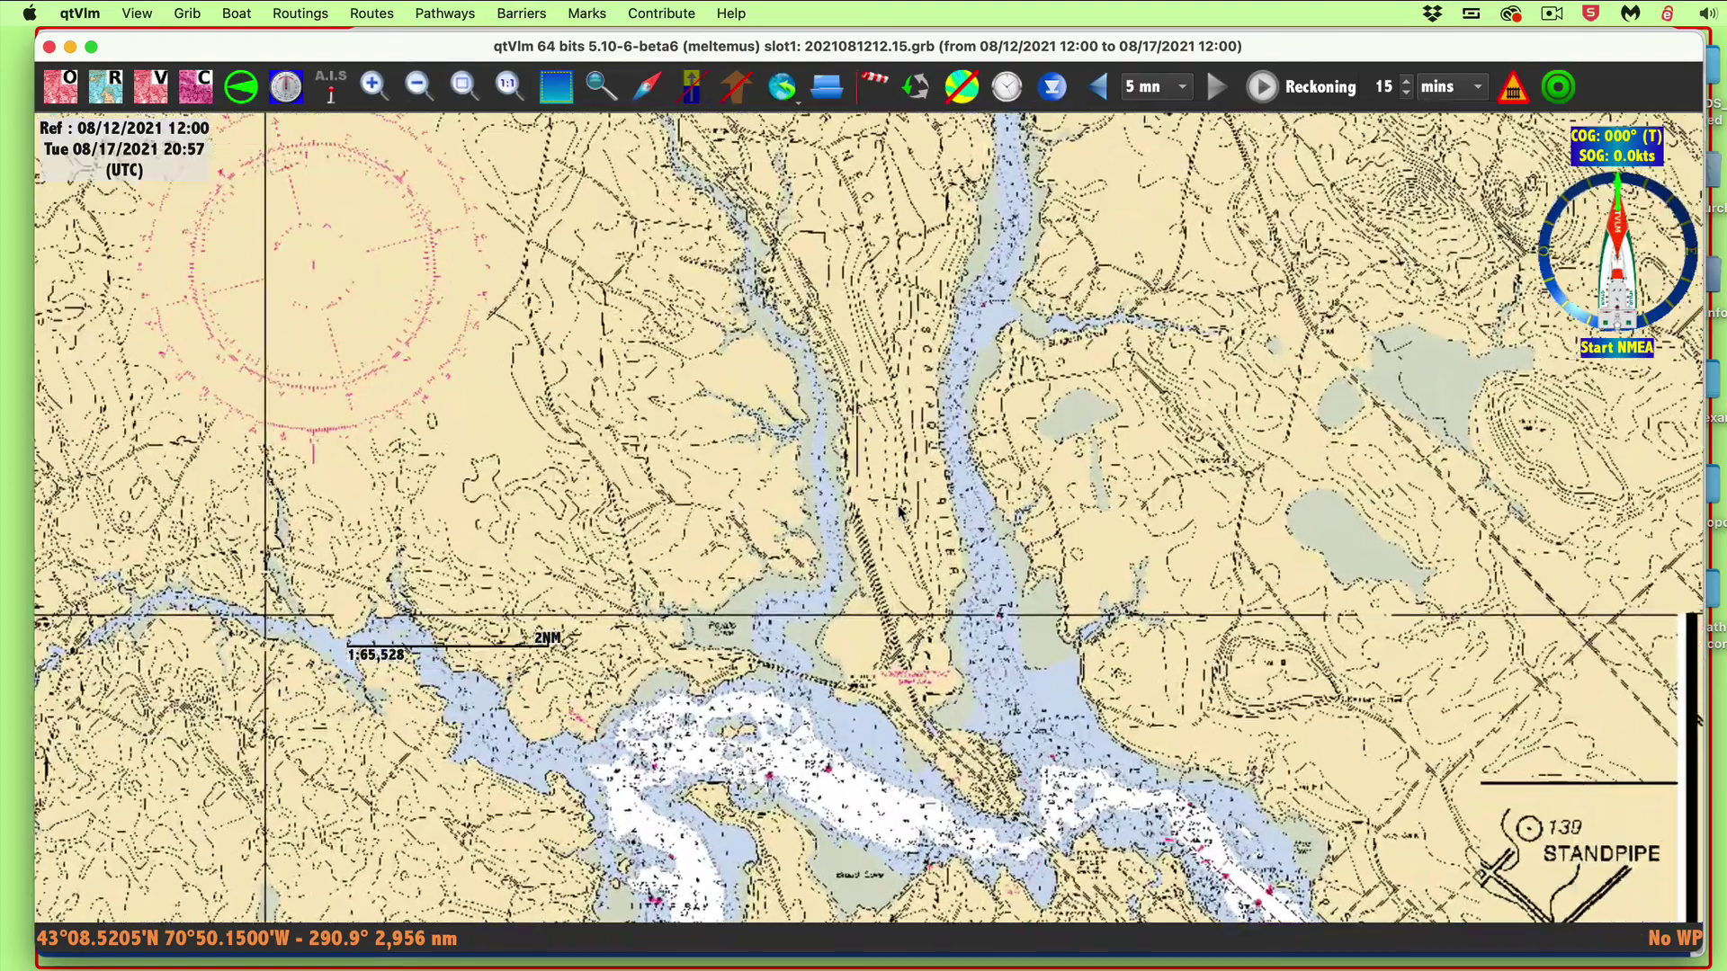
scroll(899, 511, "up", 1)
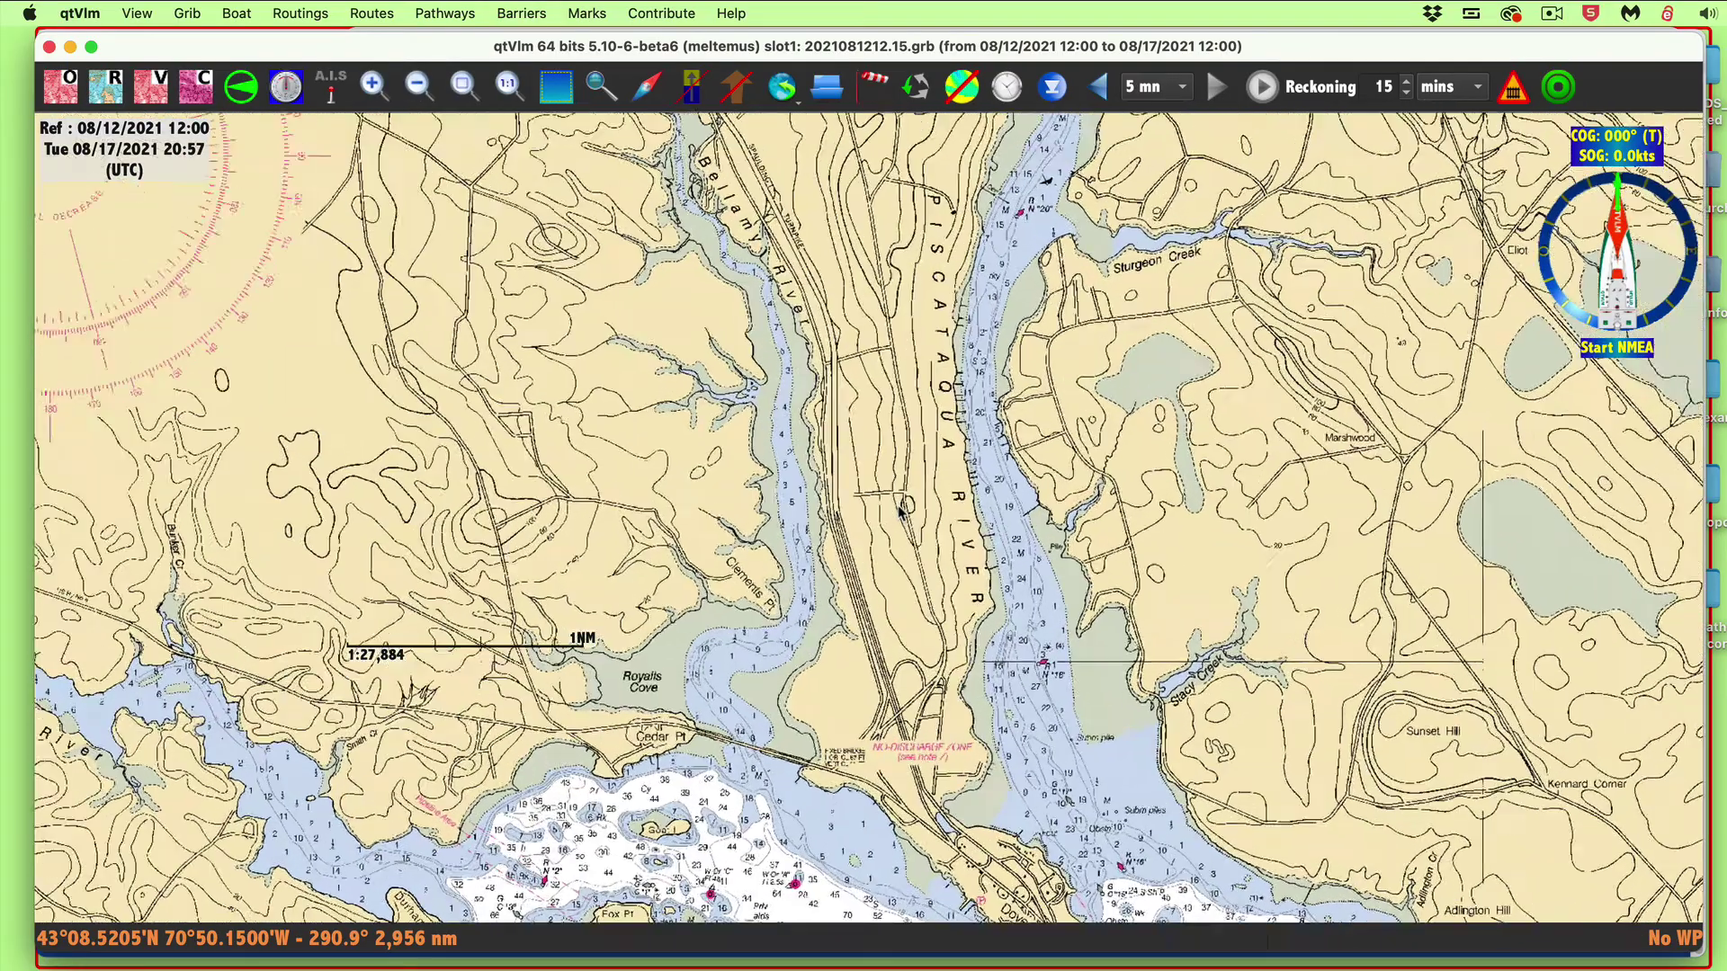
scroll(899, 511, "up", 1)
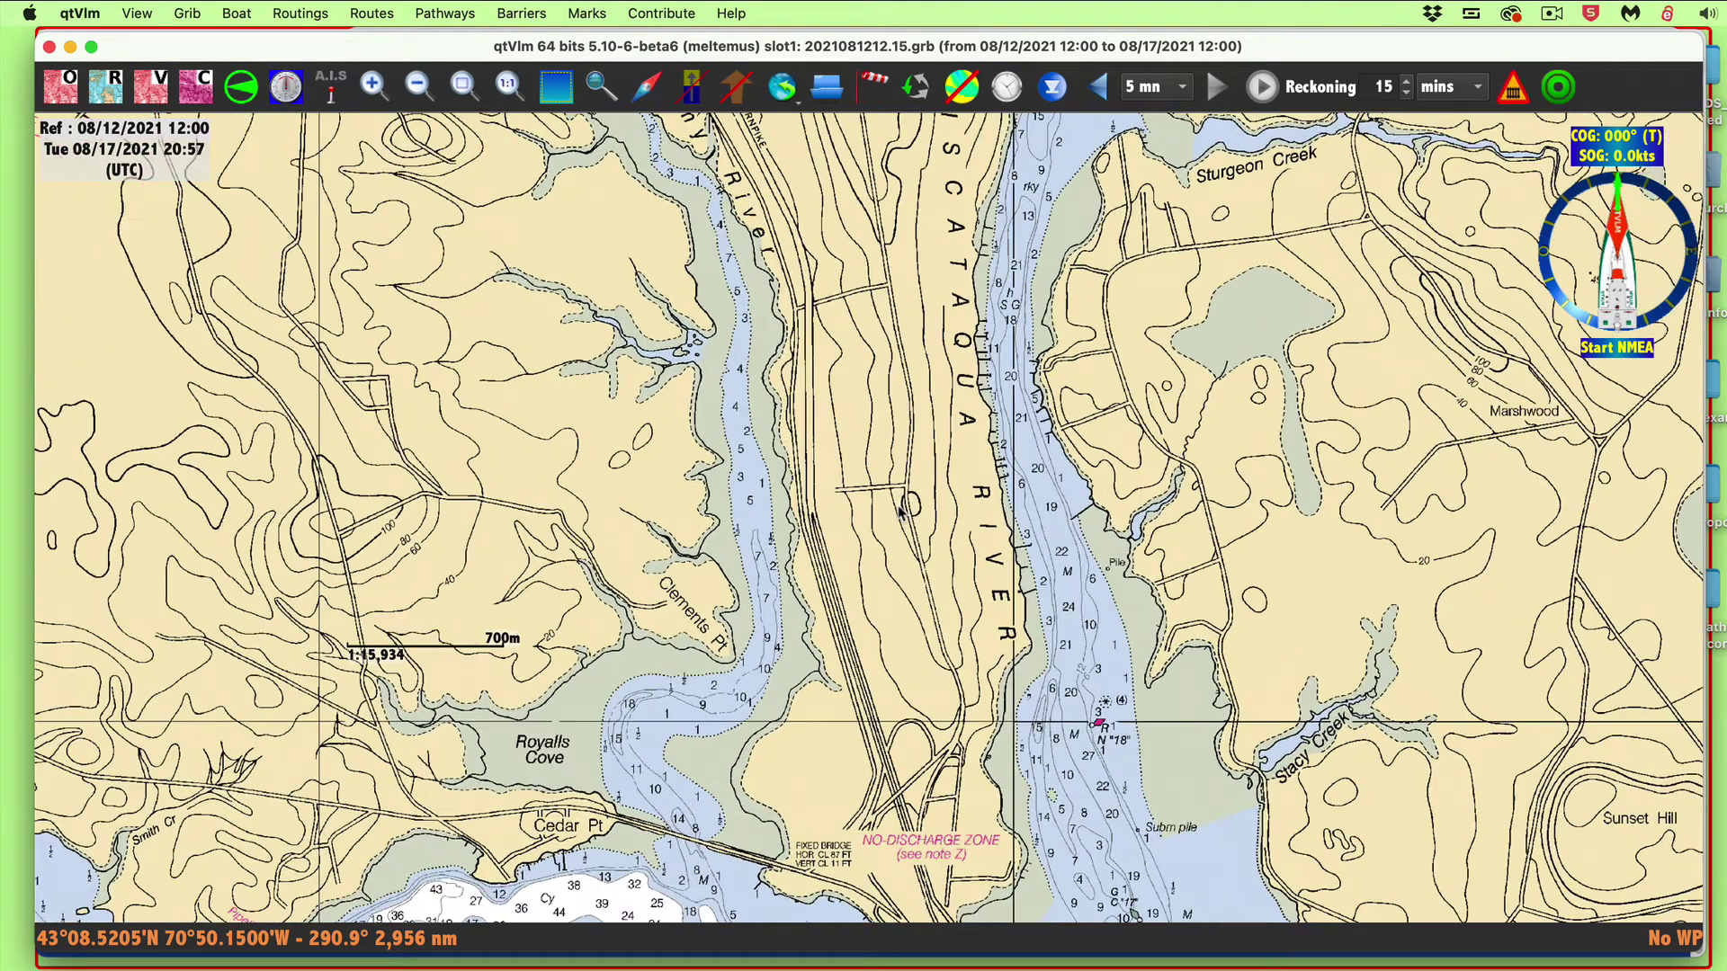
left_click_drag(1135, 550, 961, 486)
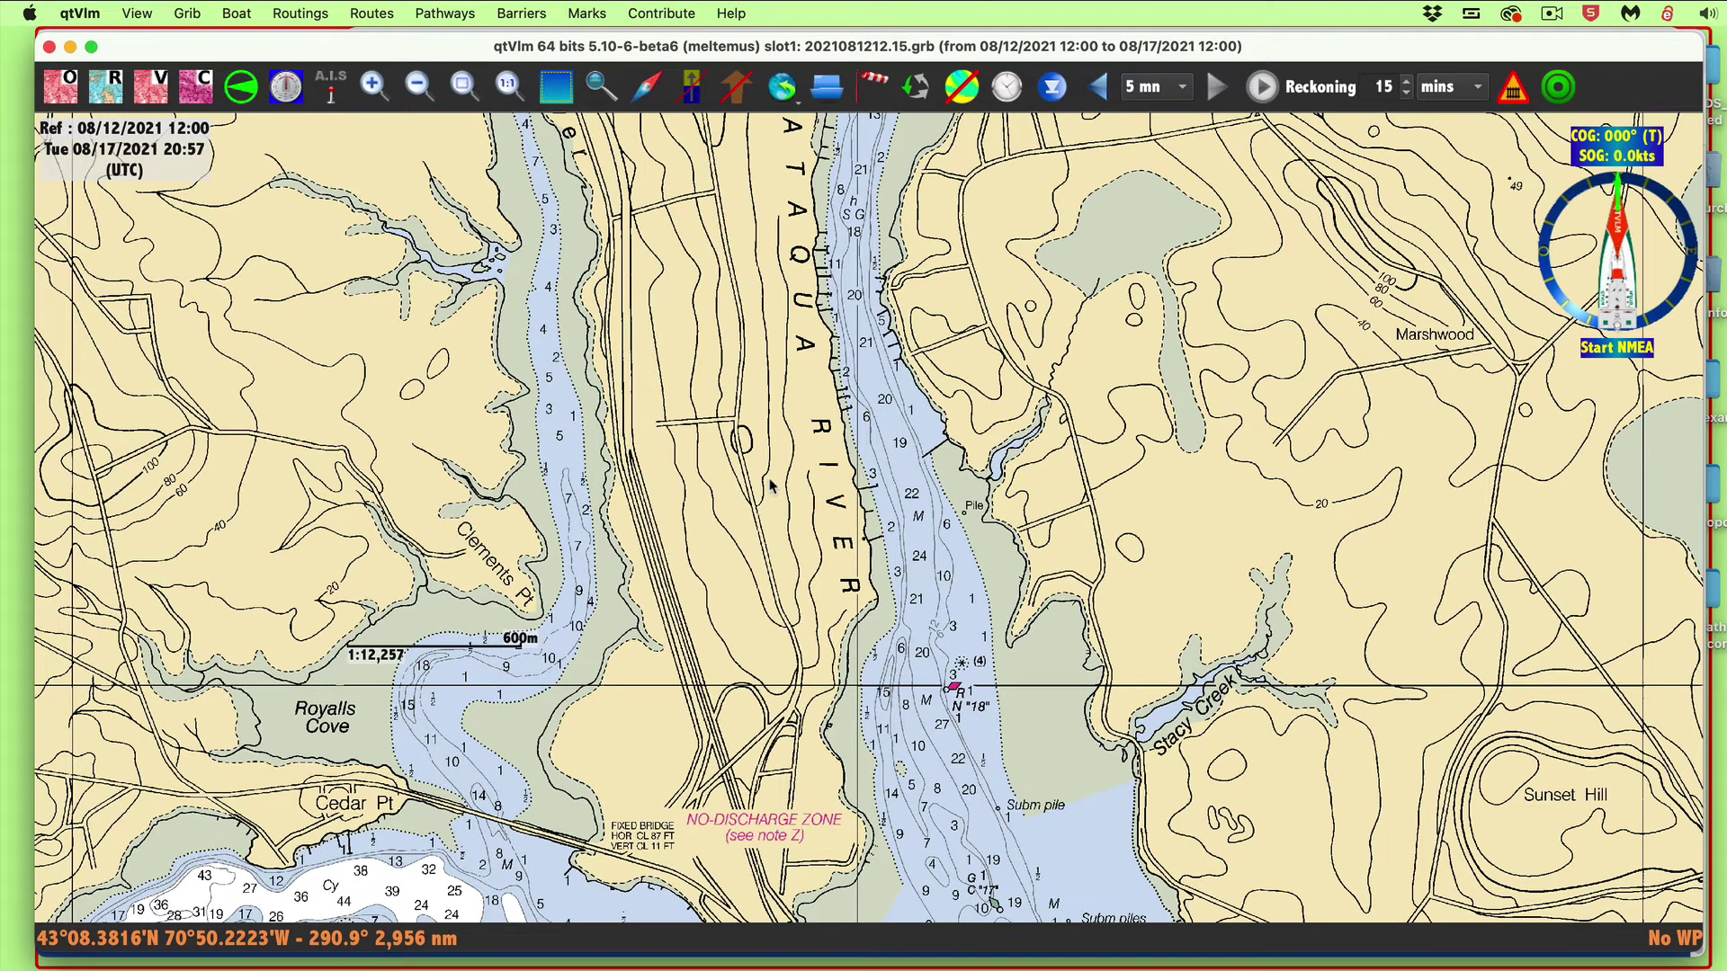
scroll(877, 506, "up", 1)
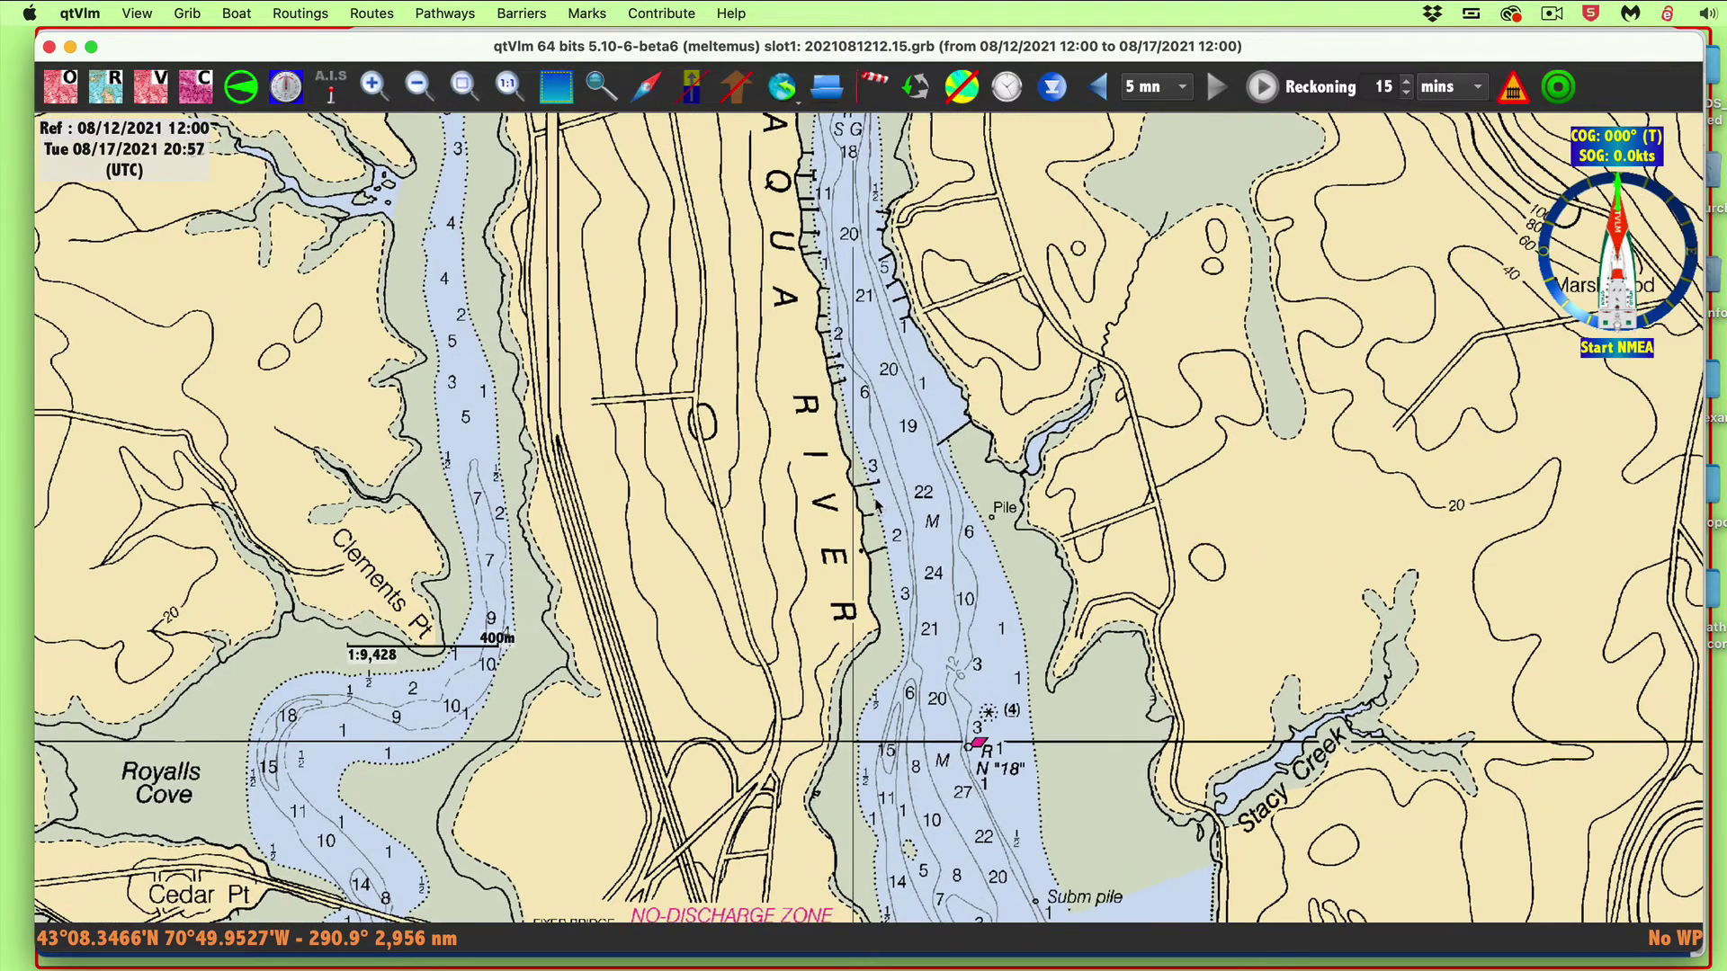
scroll(877, 505, "up", 1)
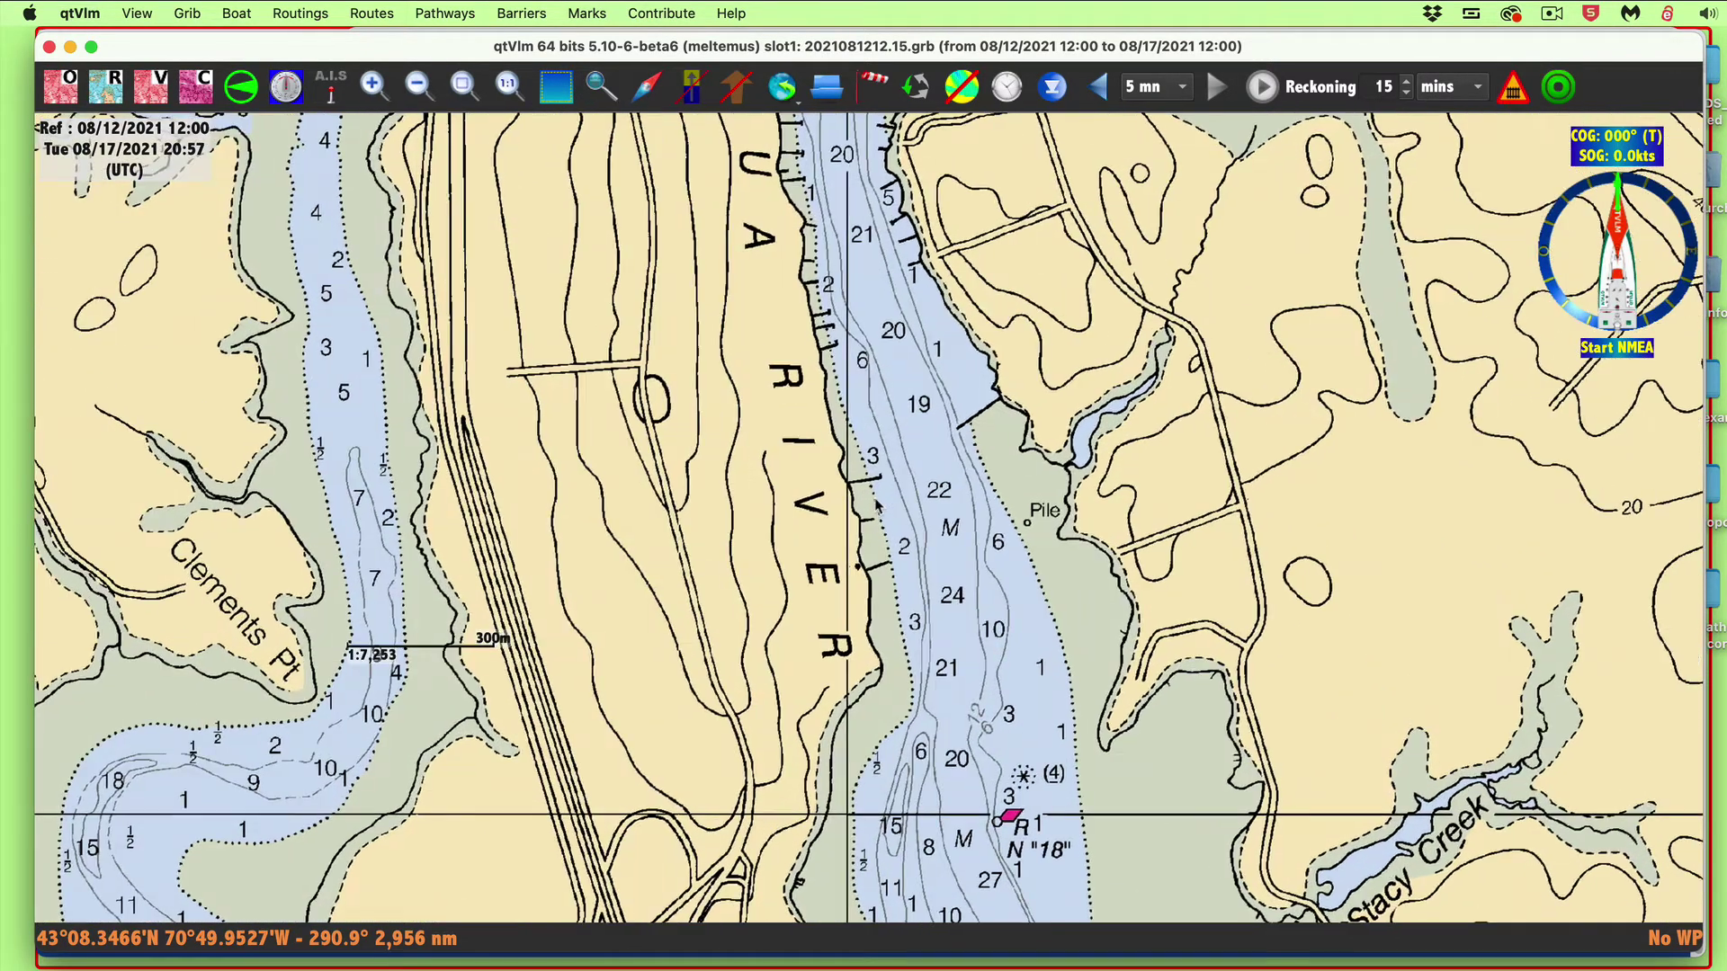
scroll(877, 506, "down", 2)
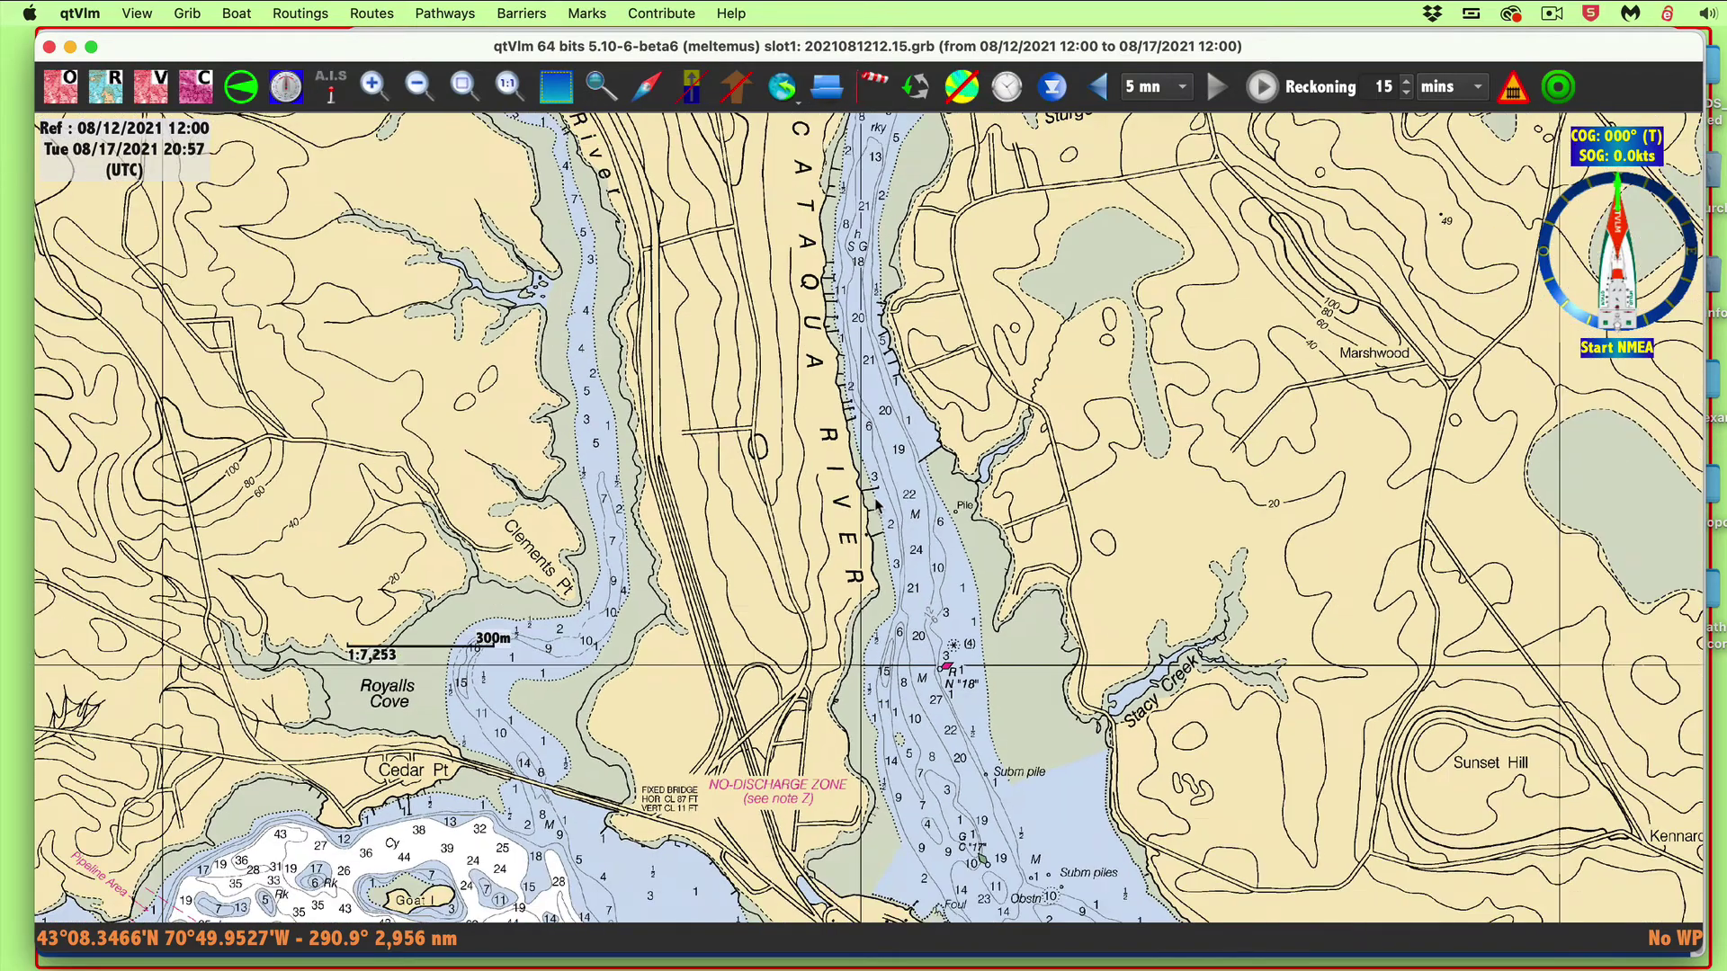
scroll(877, 506, "down", 1)
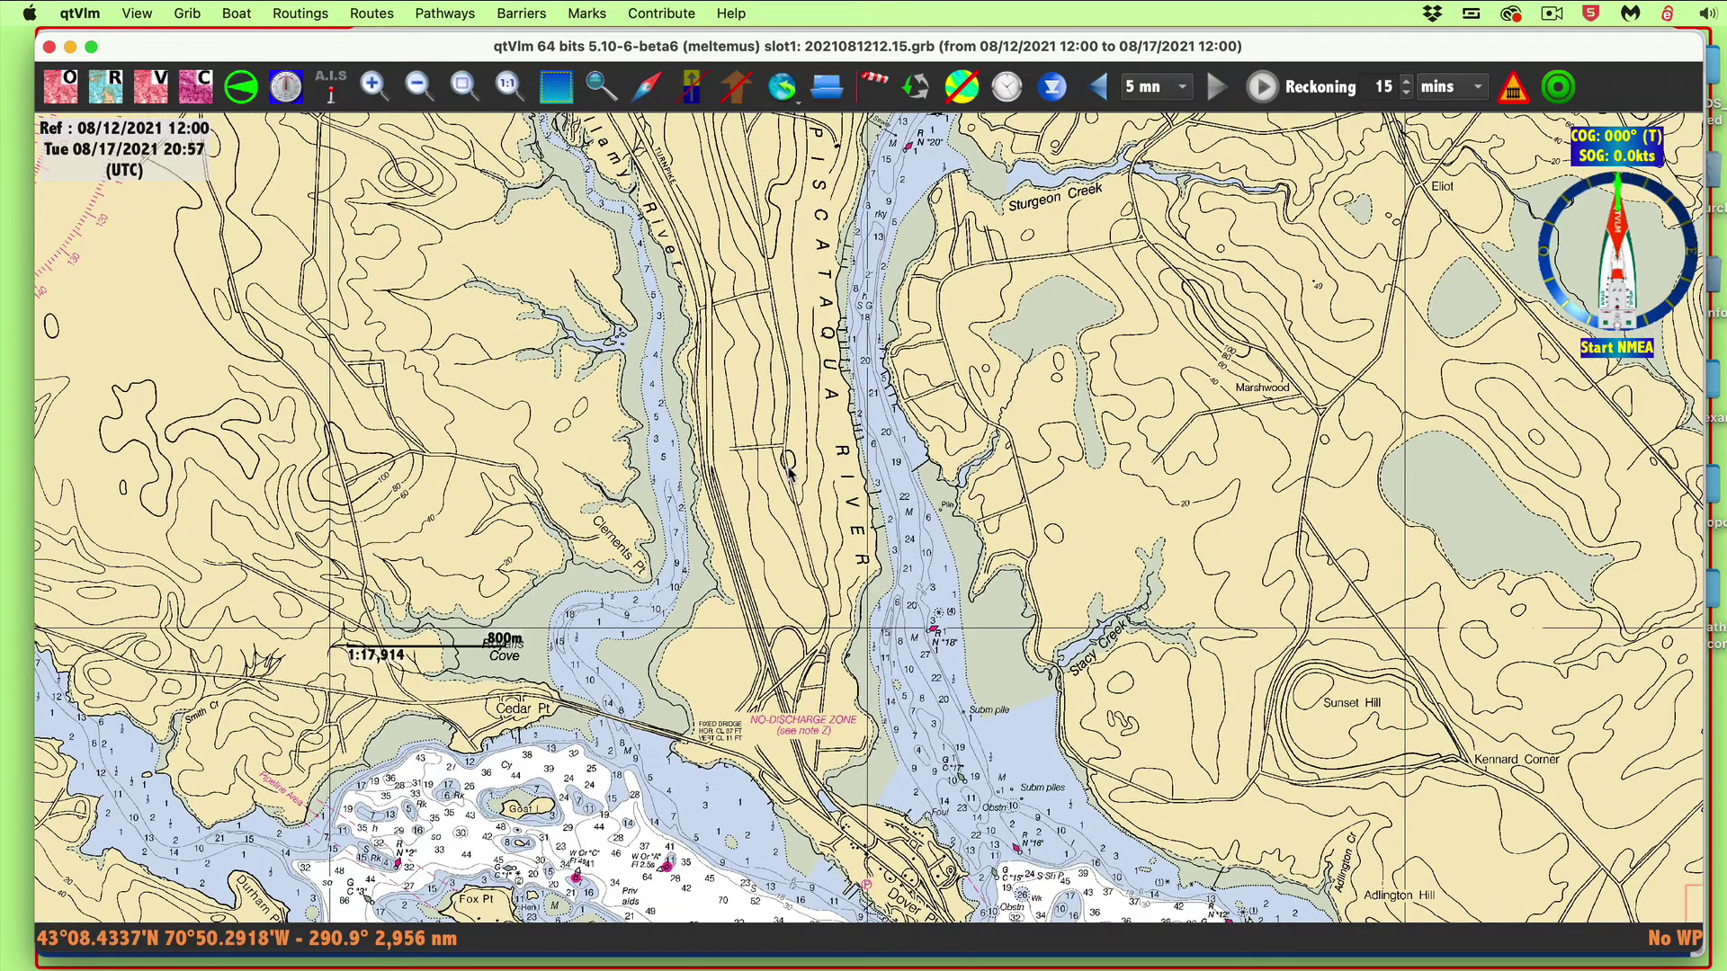
- Show only the raster chart covering the Piscataqua River near Dover Neck, and view its extent down to the lower border
right_click(820, 465)
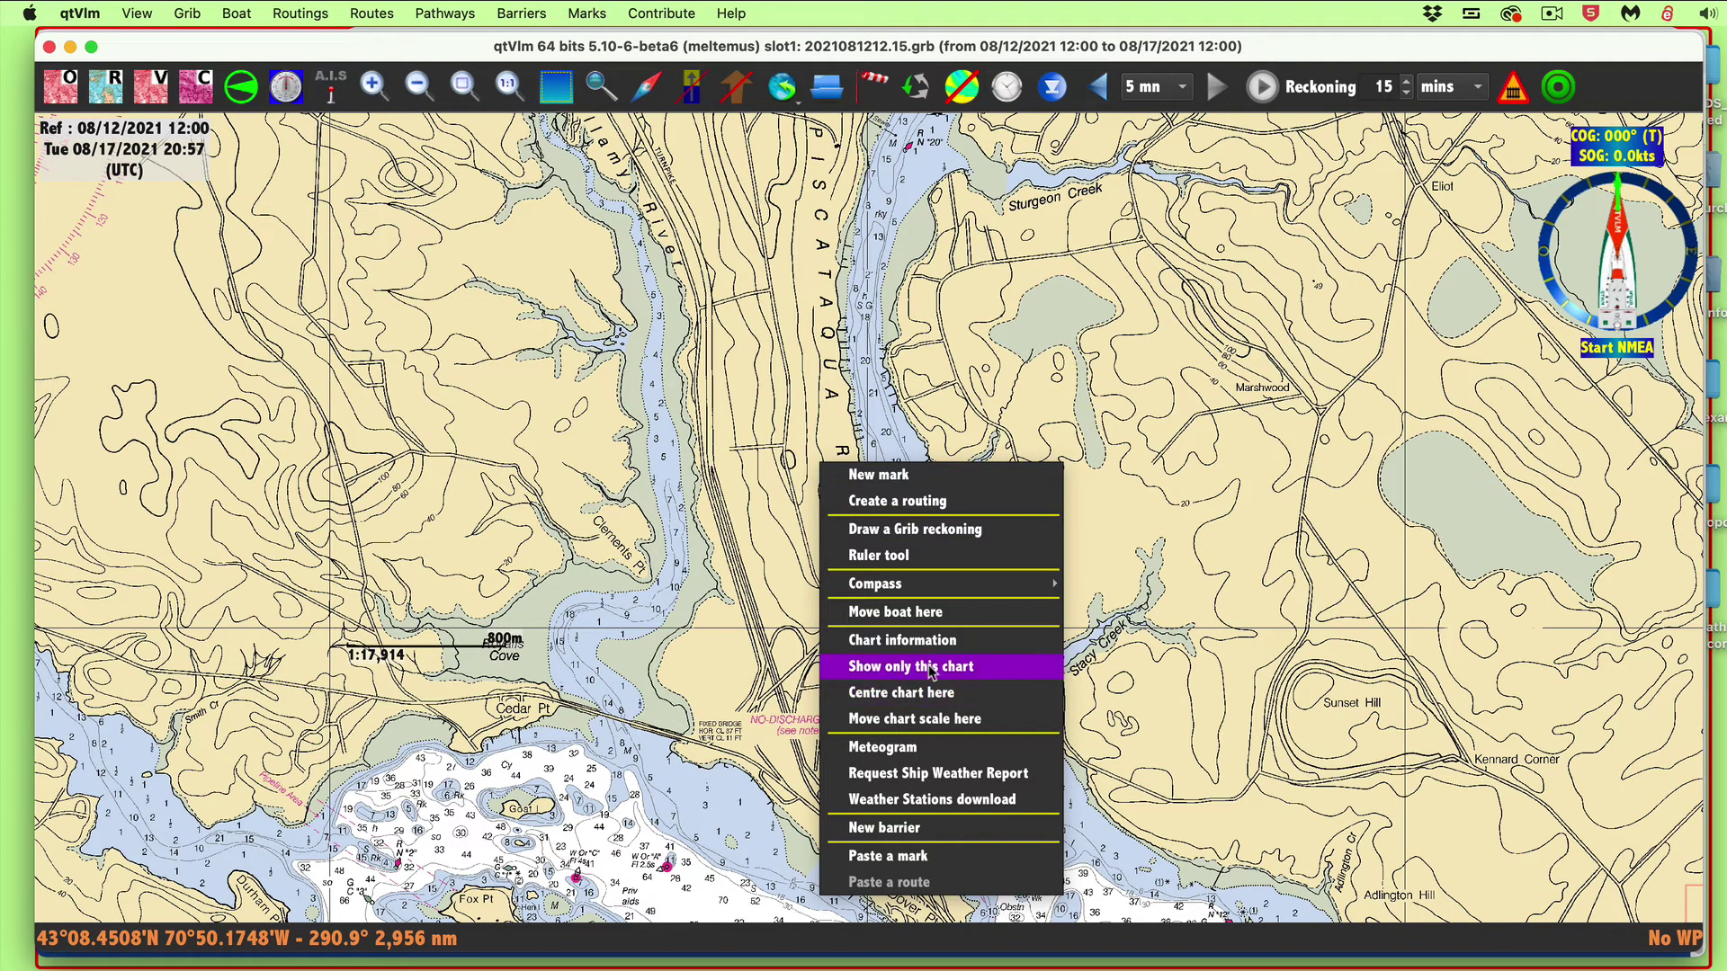
left_click(922, 670)
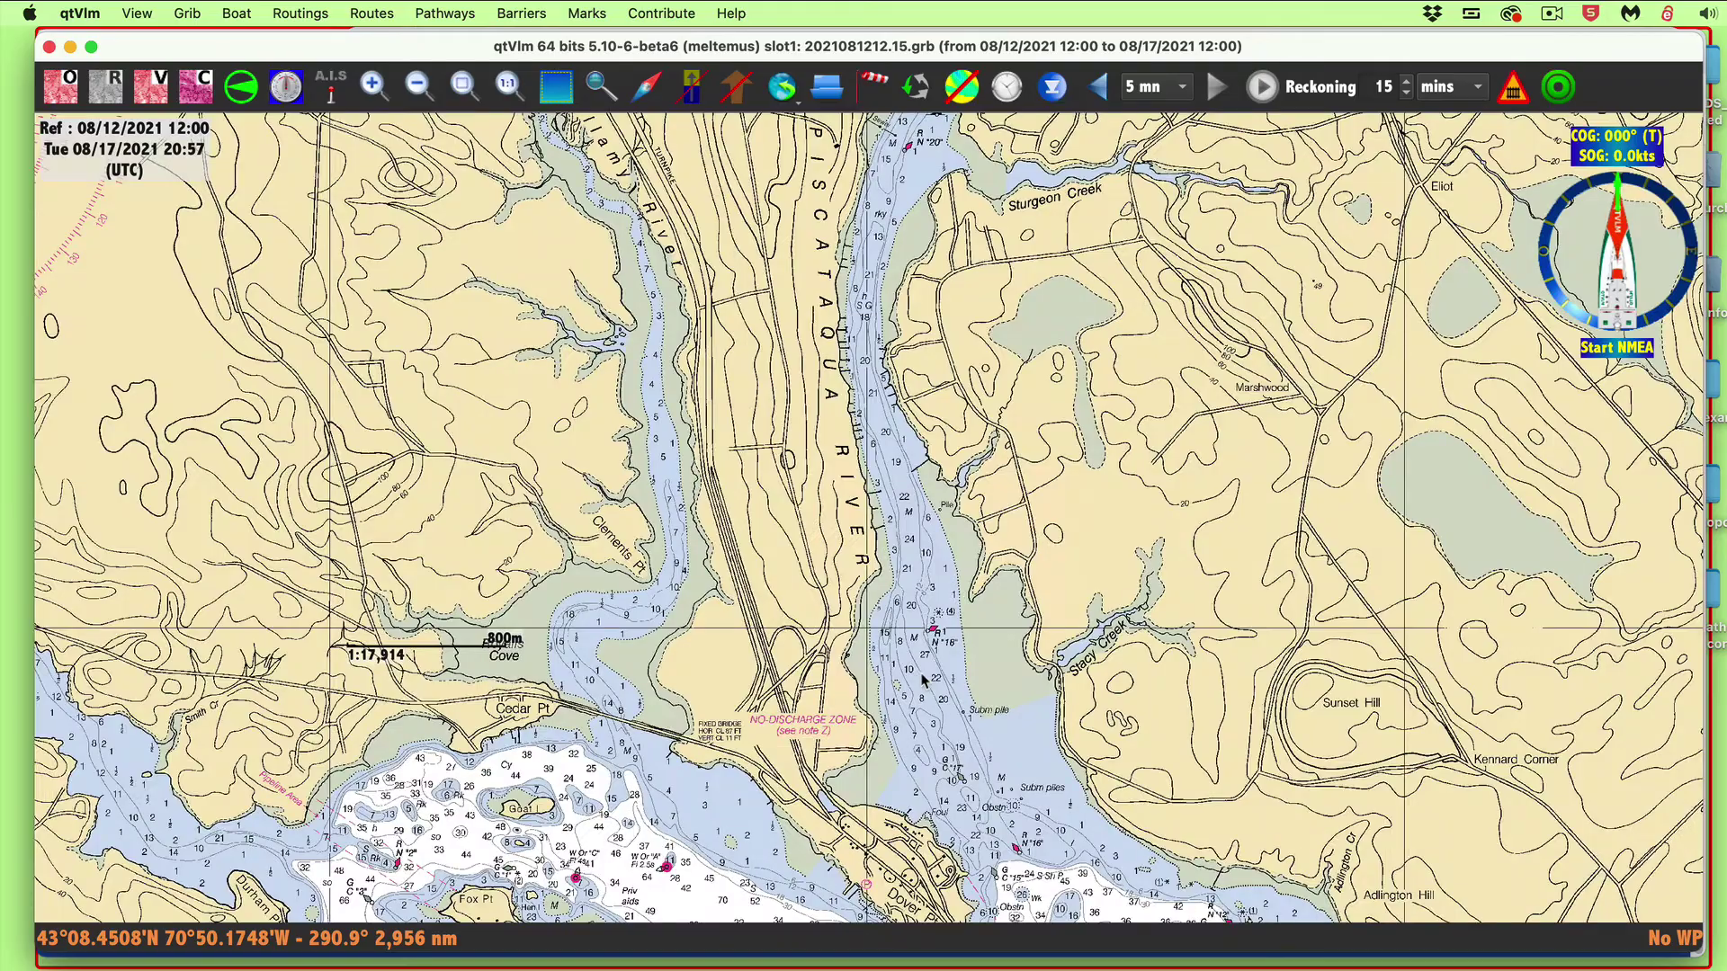
scroll(925, 677, "down", 8)
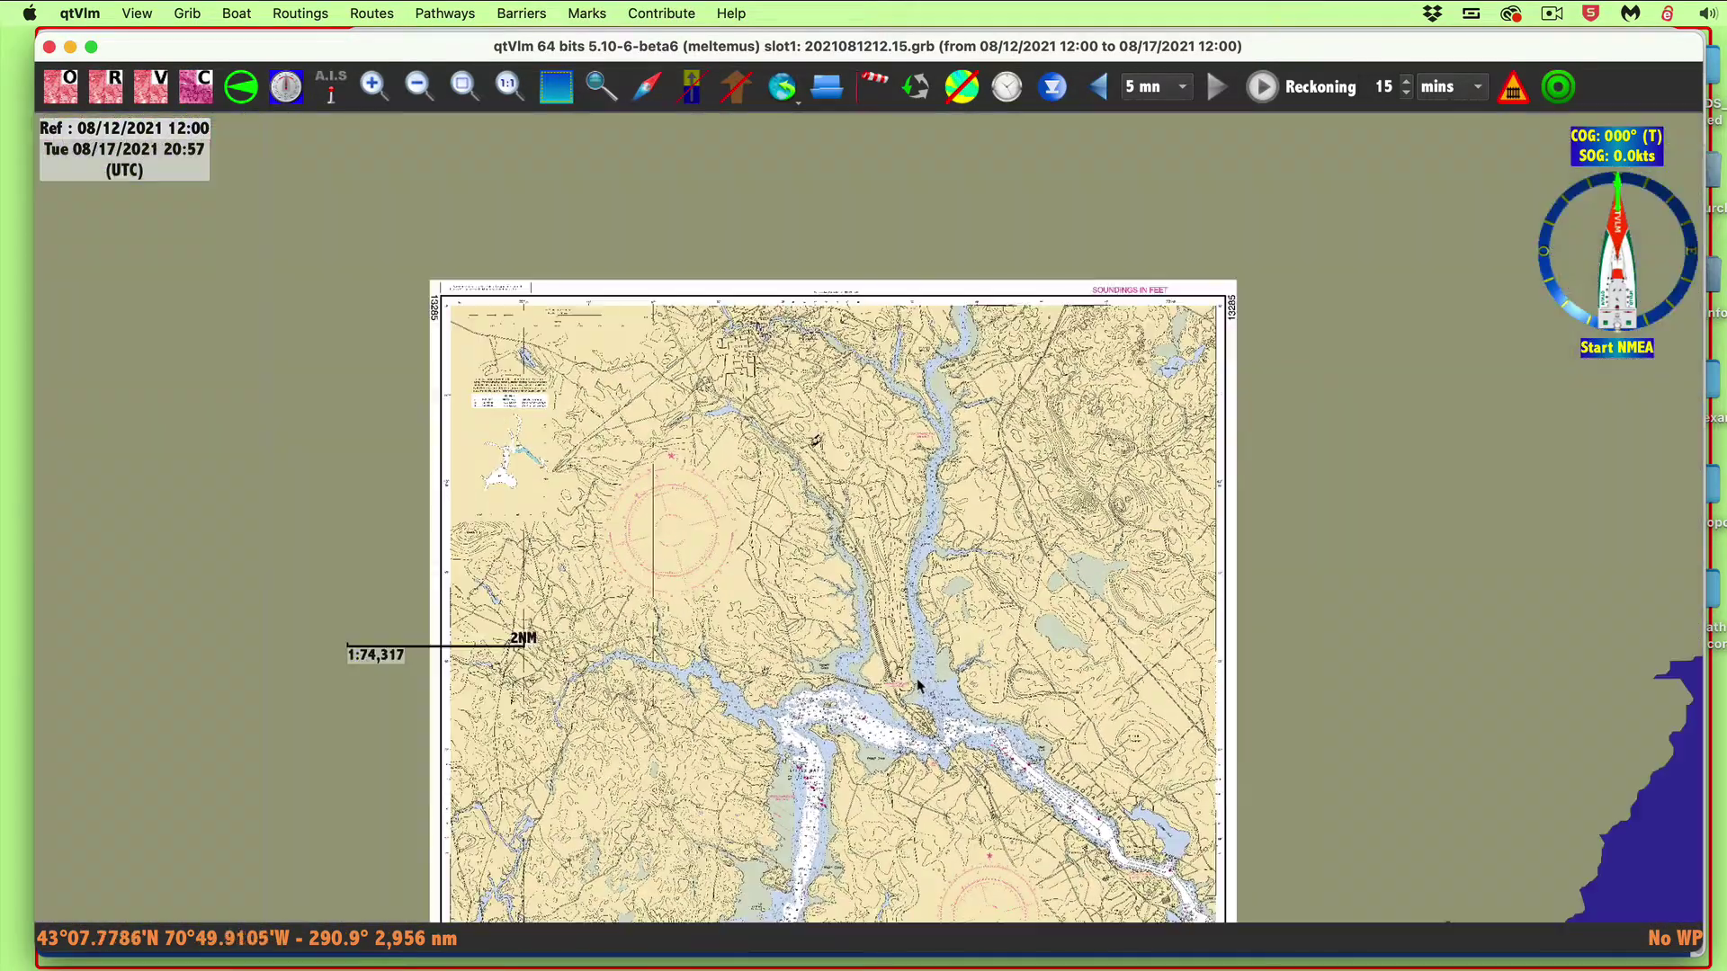
scroll(925, 686, "down", 5)
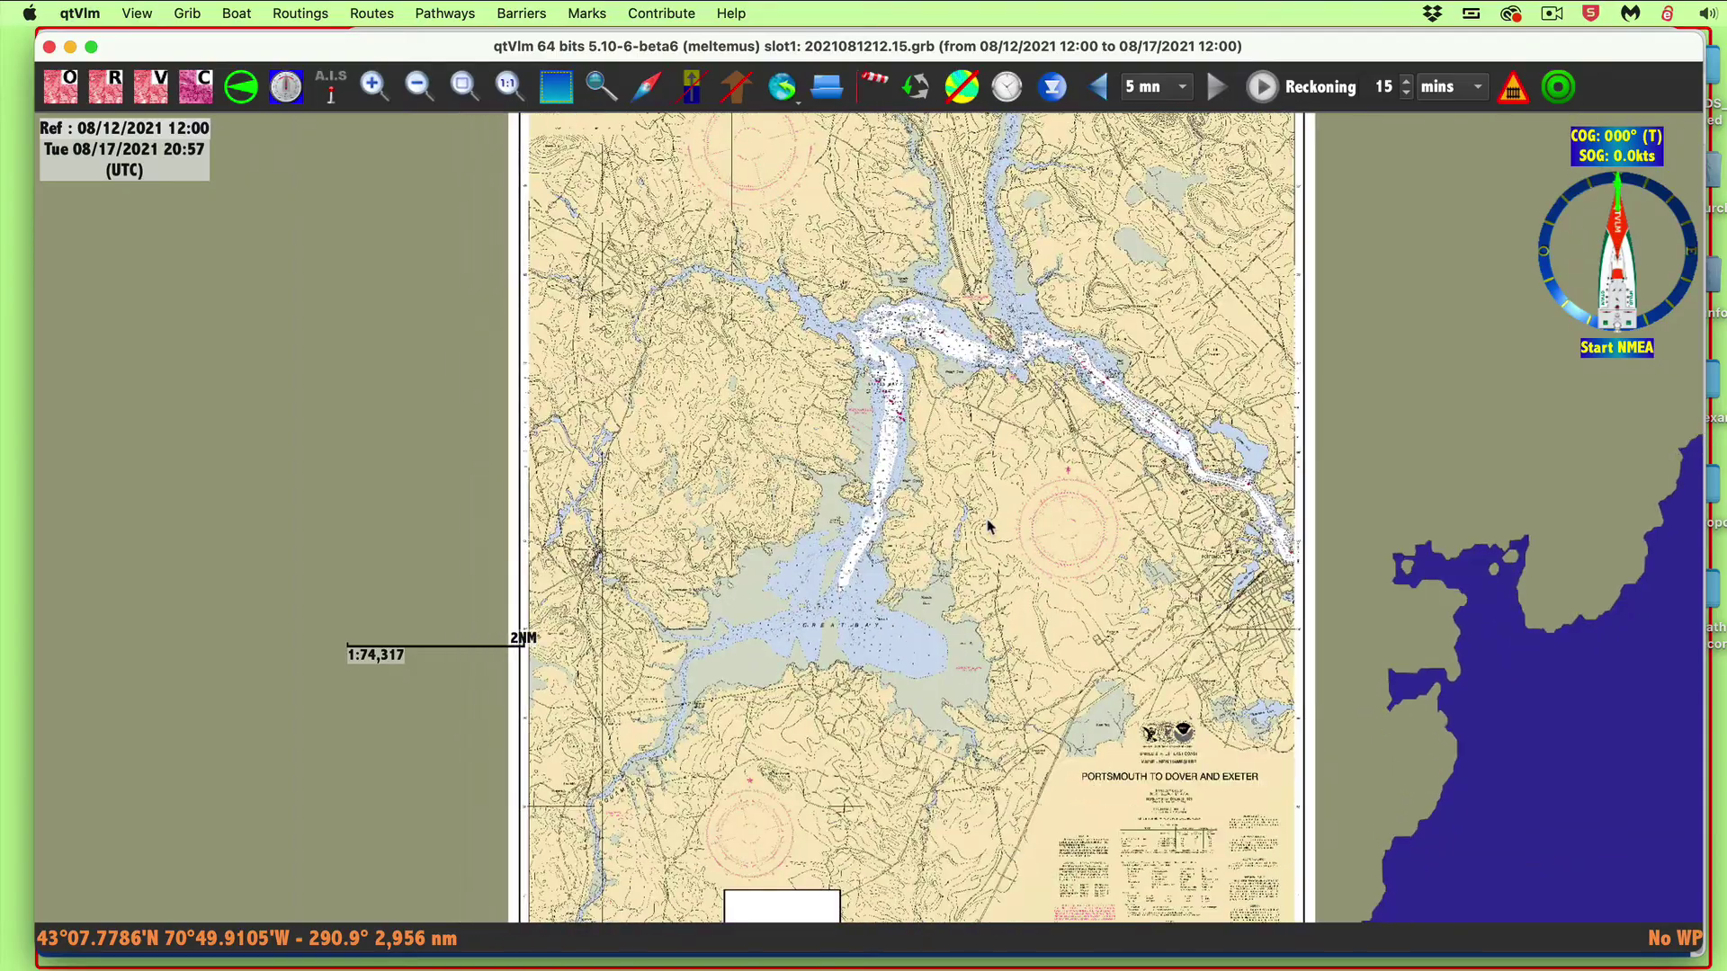
left_click_drag(988, 526, 981, 361)
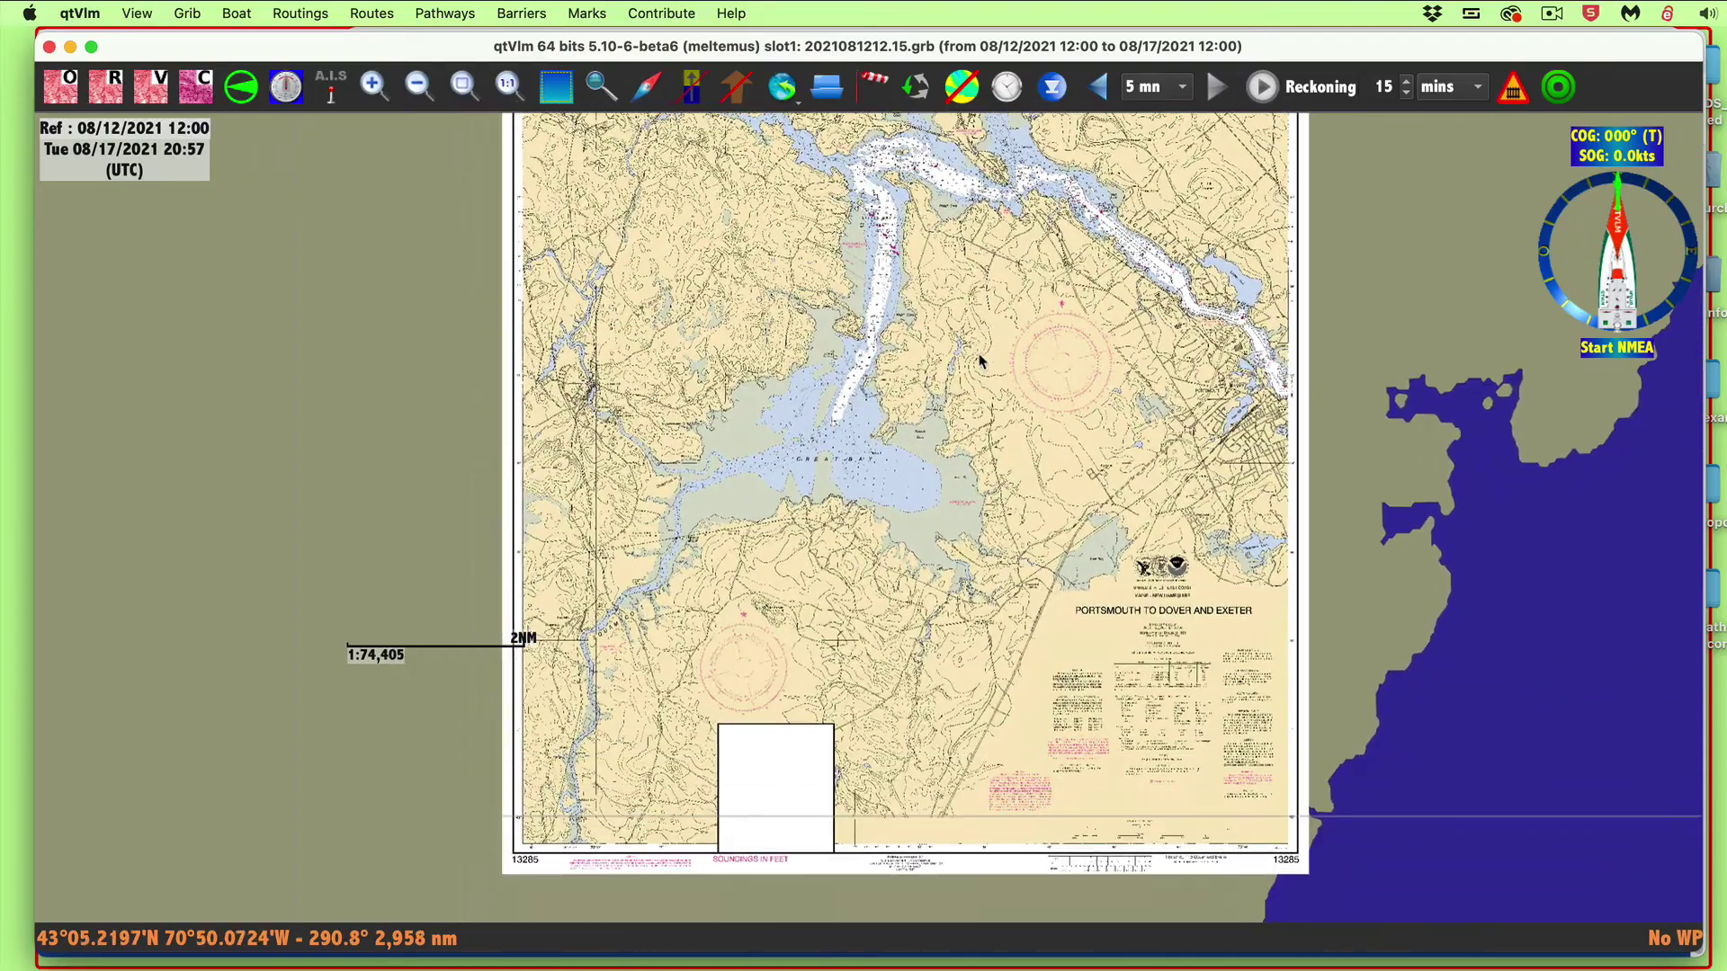
- Examine the single raster chart's detail around Little Bay, Fox Point and Broad Cove
scroll(924, 728, "up", 3)
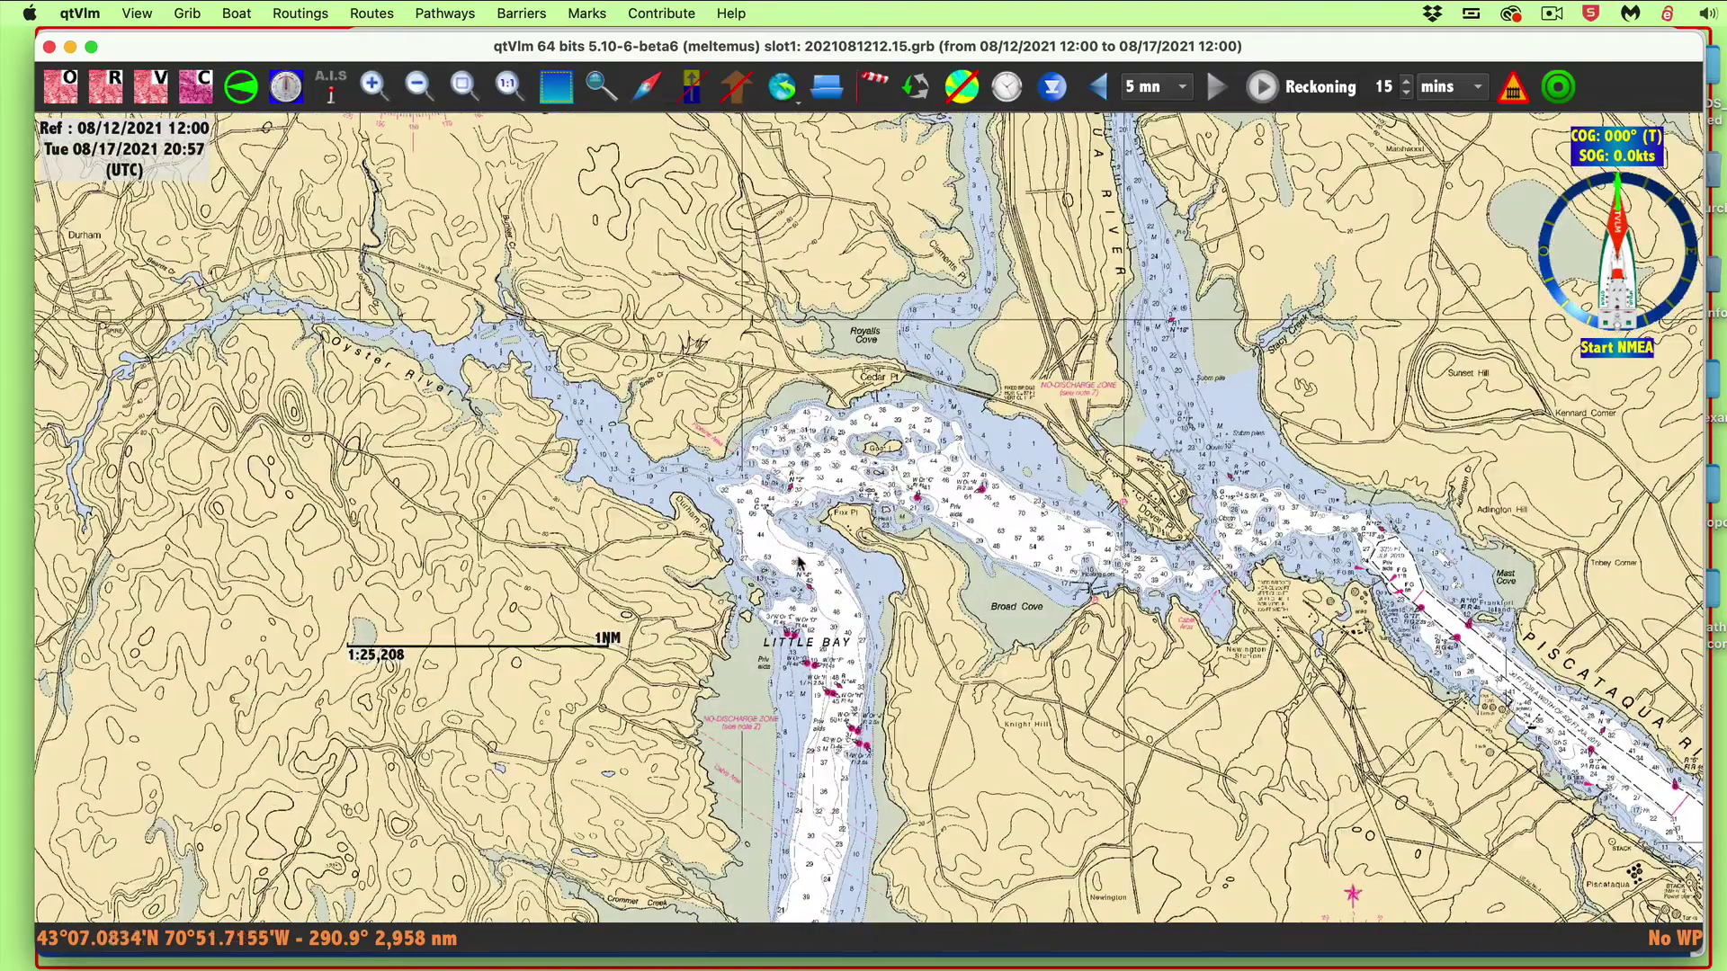
scroll(792, 566, "up", 3)
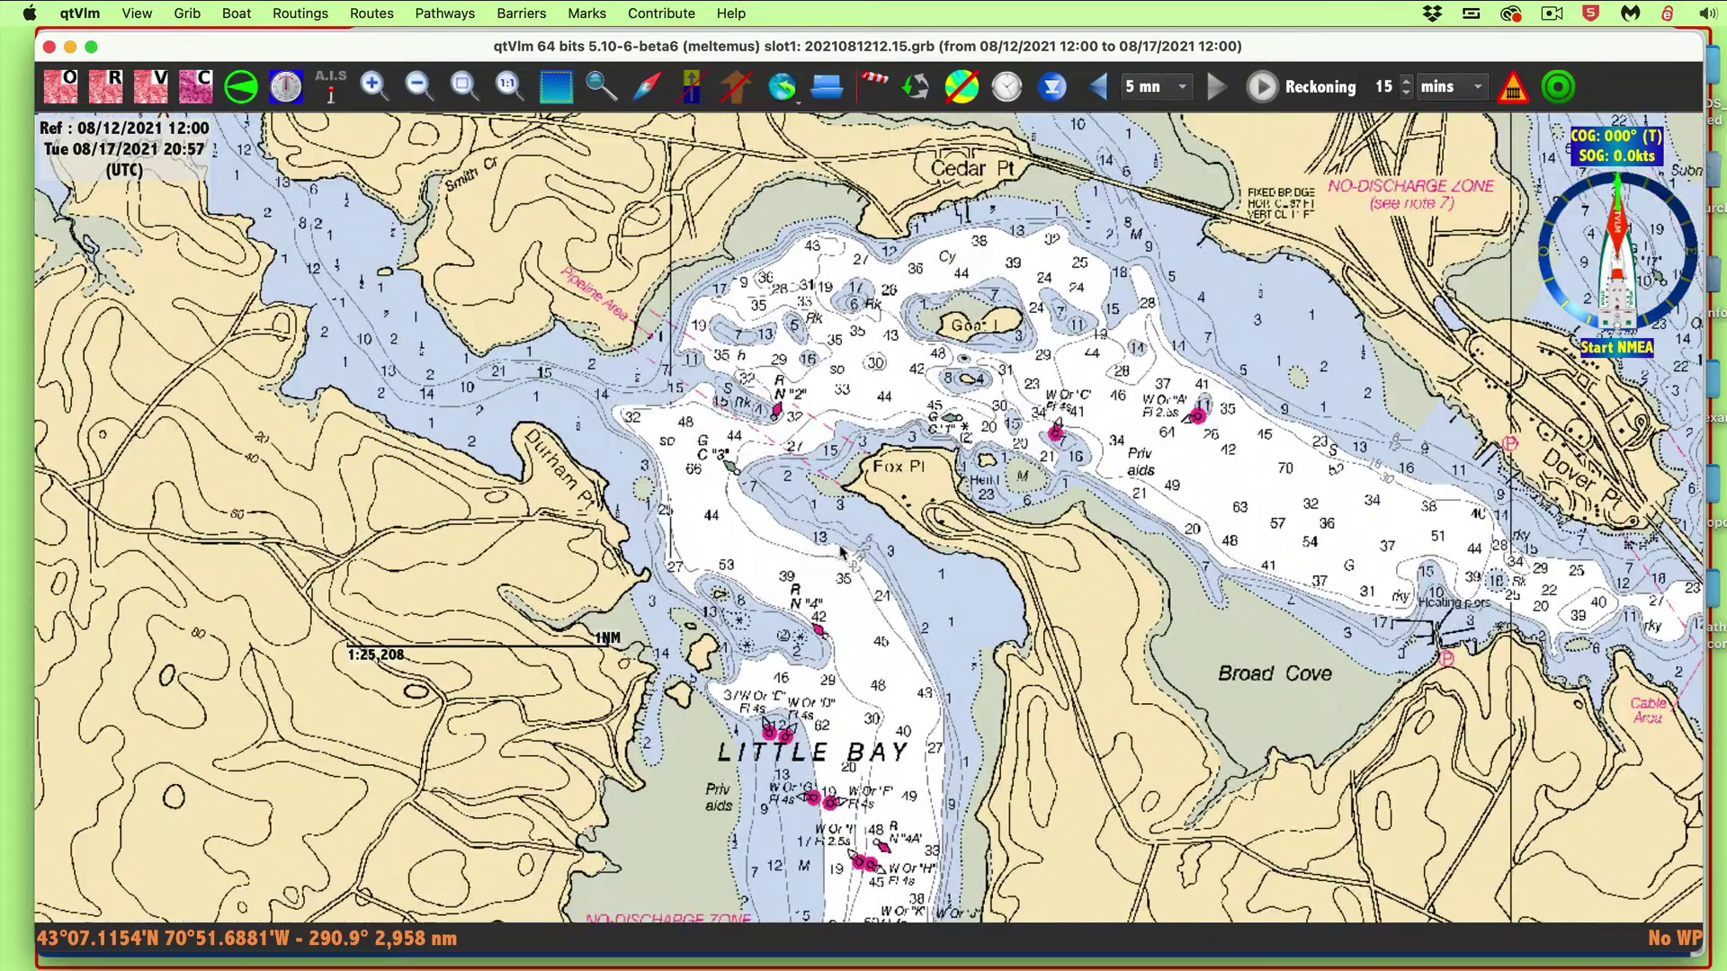
scroll(841, 551, "down", 2)
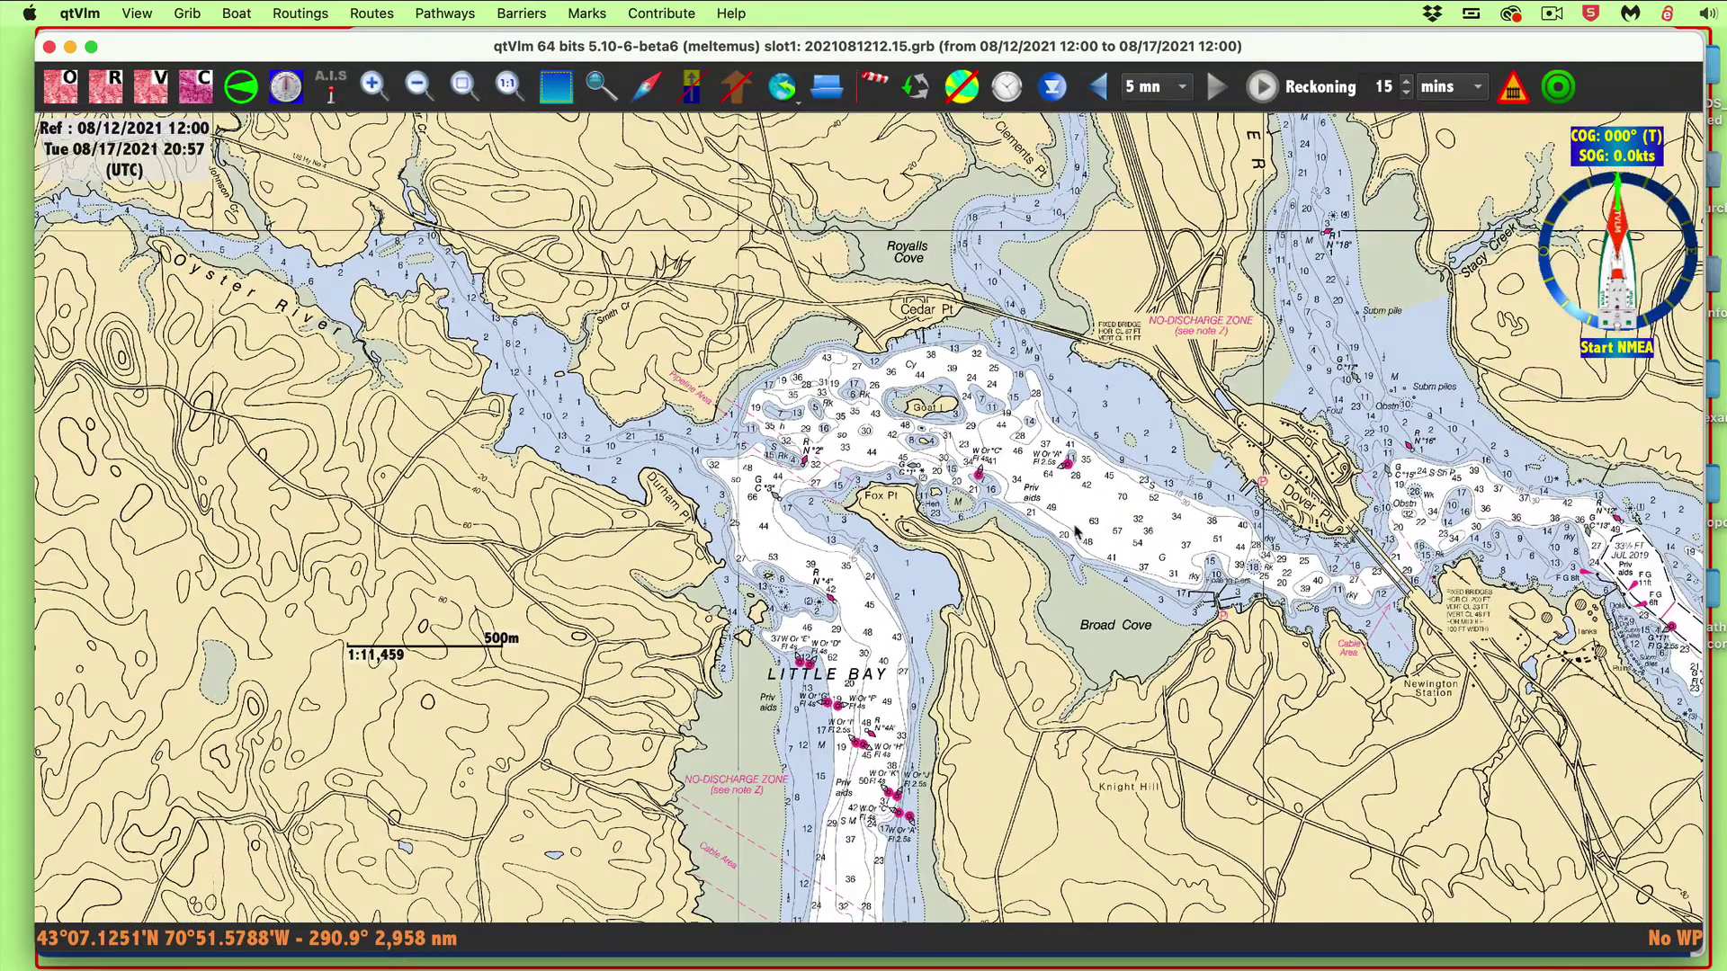
left_click_drag(1077, 530, 952, 624)
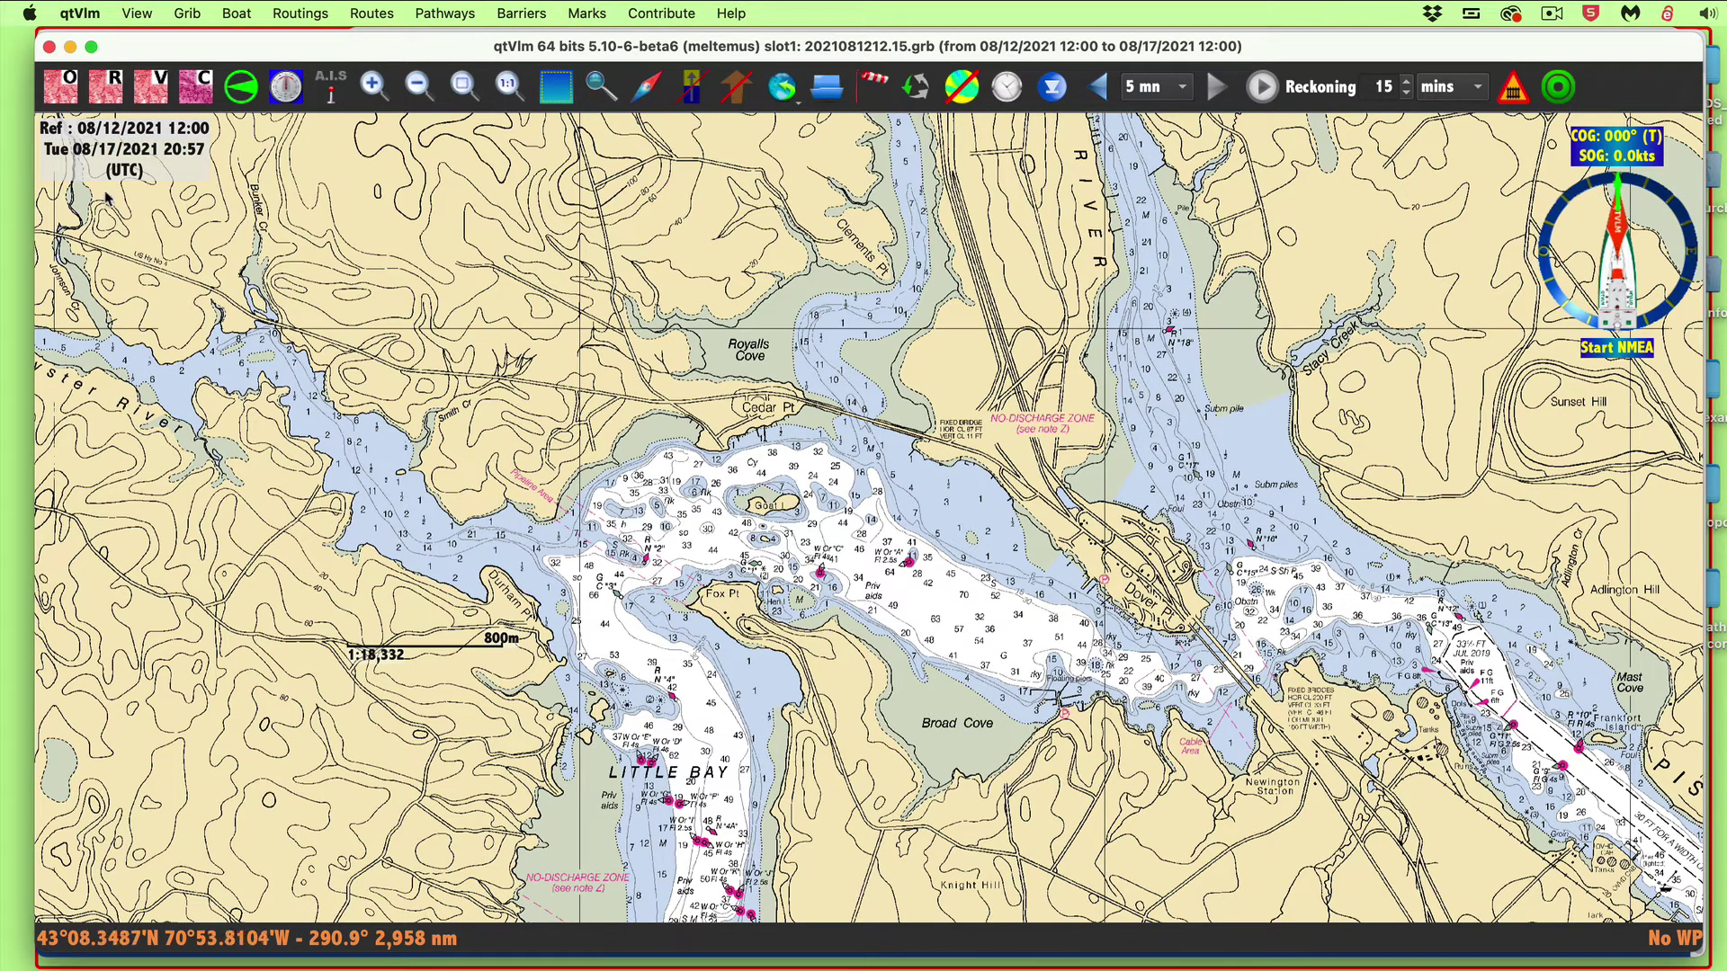
- Restore the display of all raster charts, then replace them with the vector charts for the Little Bay area
left_click(110, 90)
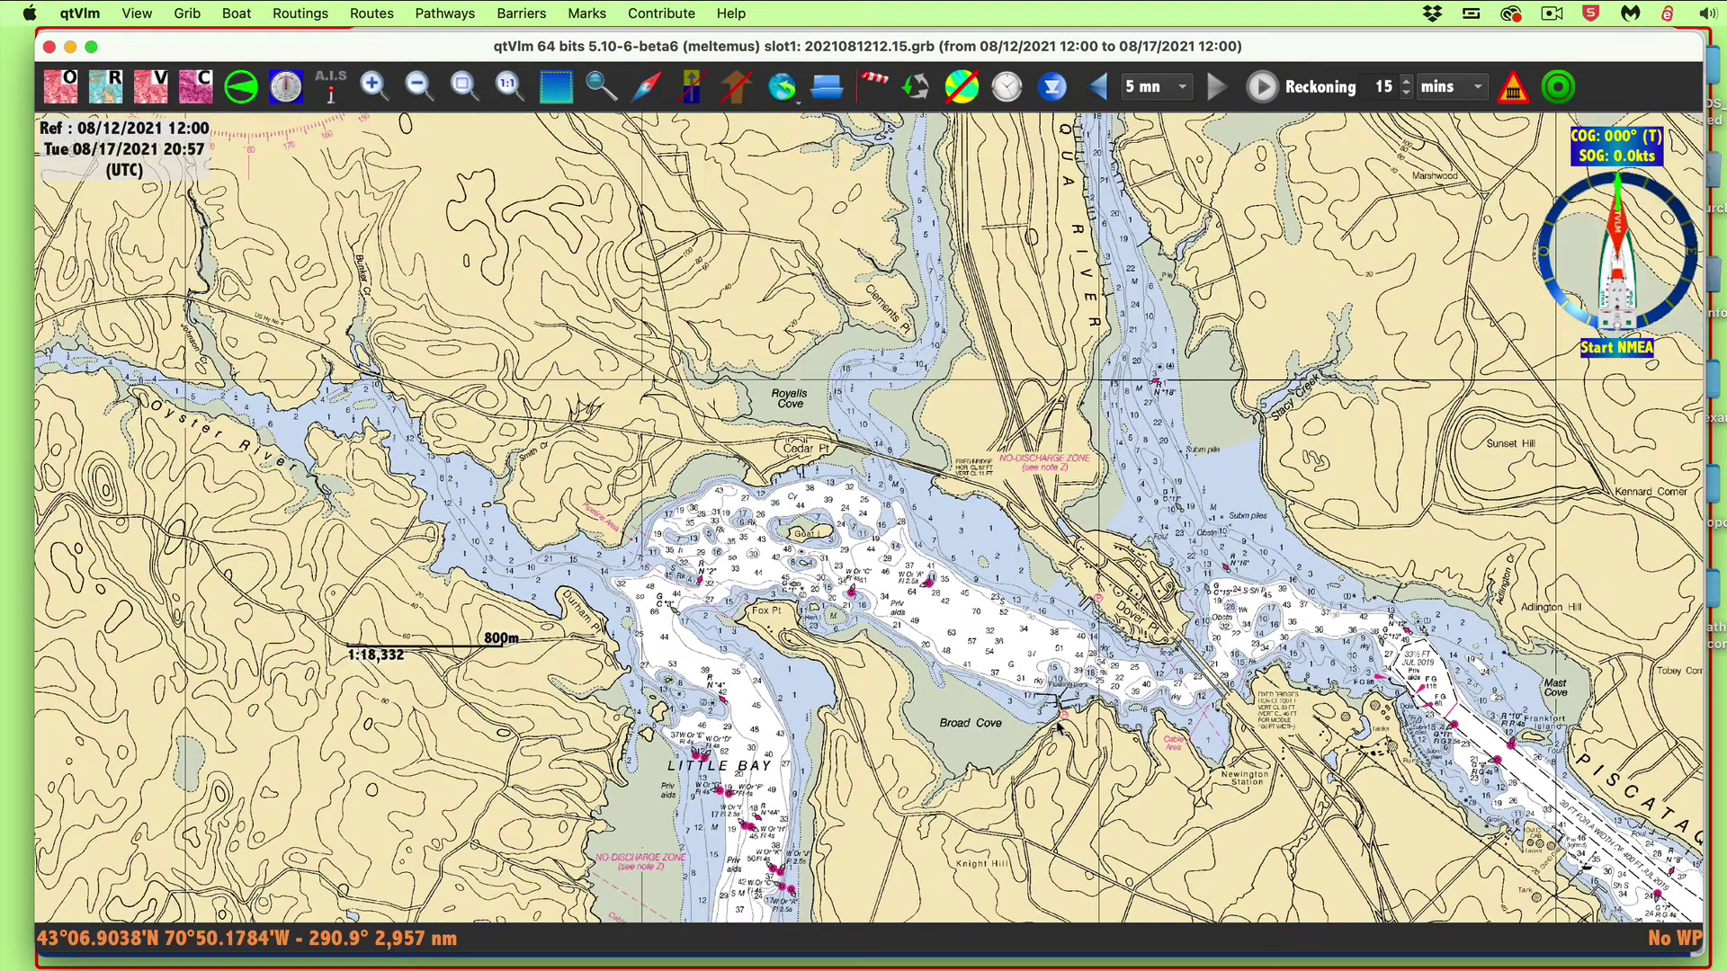
scroll(1059, 726, "up", 2)
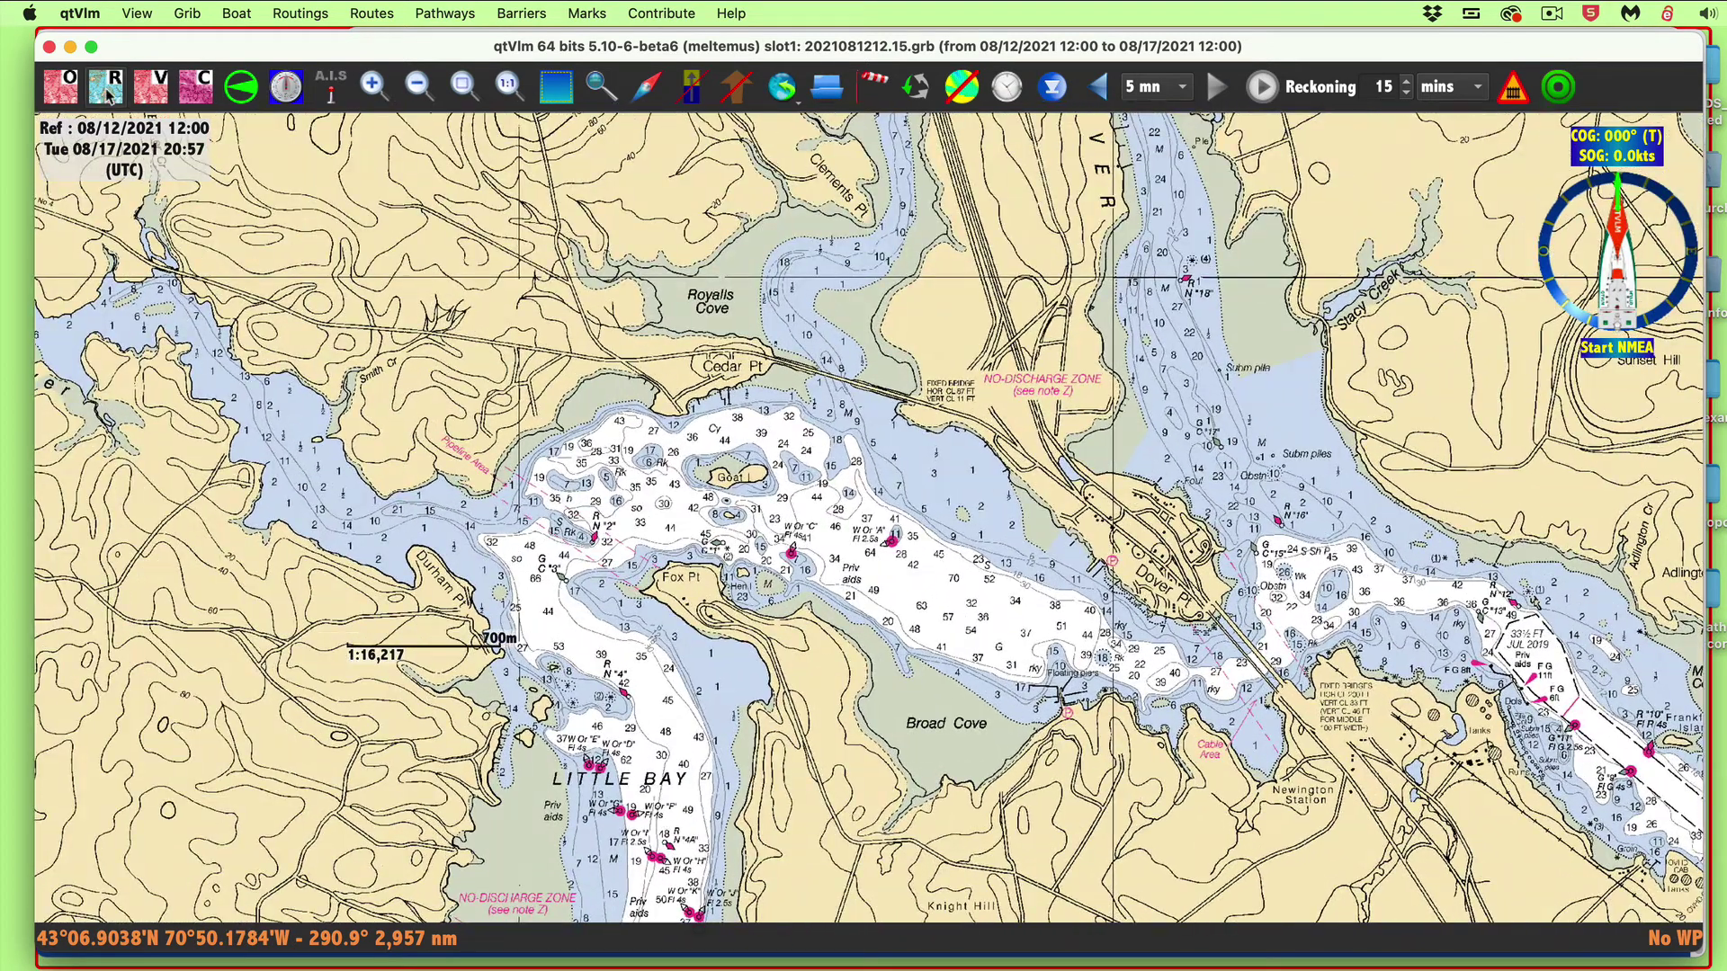
left_click(106, 87)
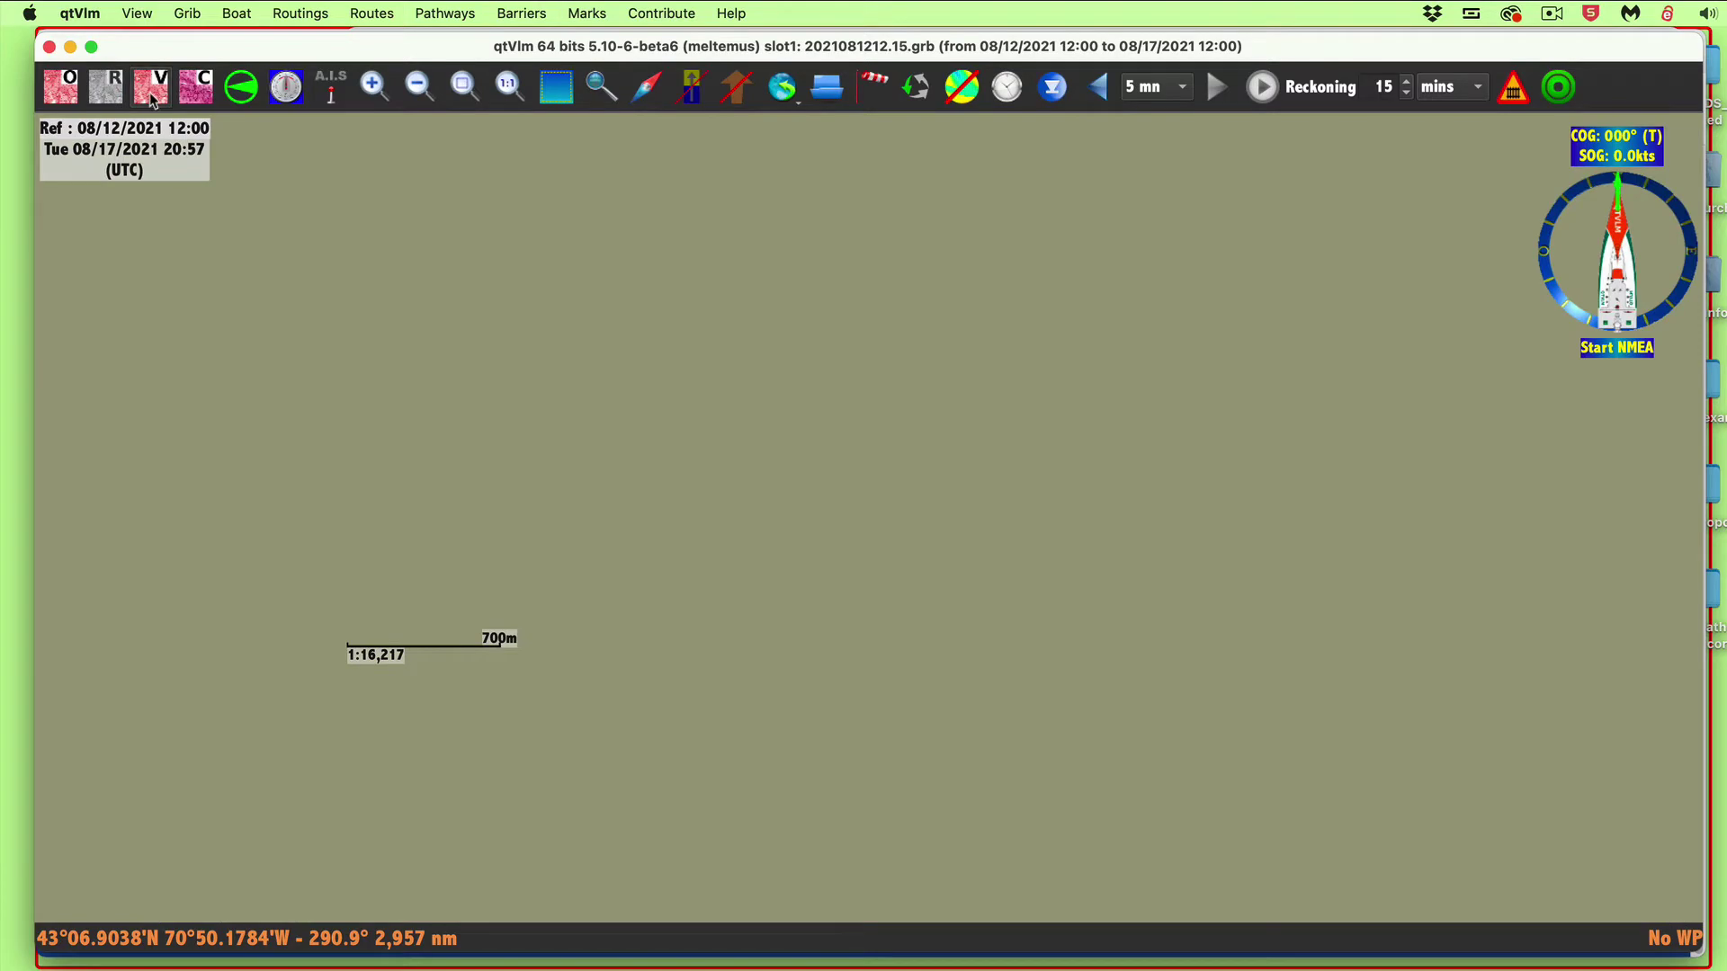
left_click(153, 99)
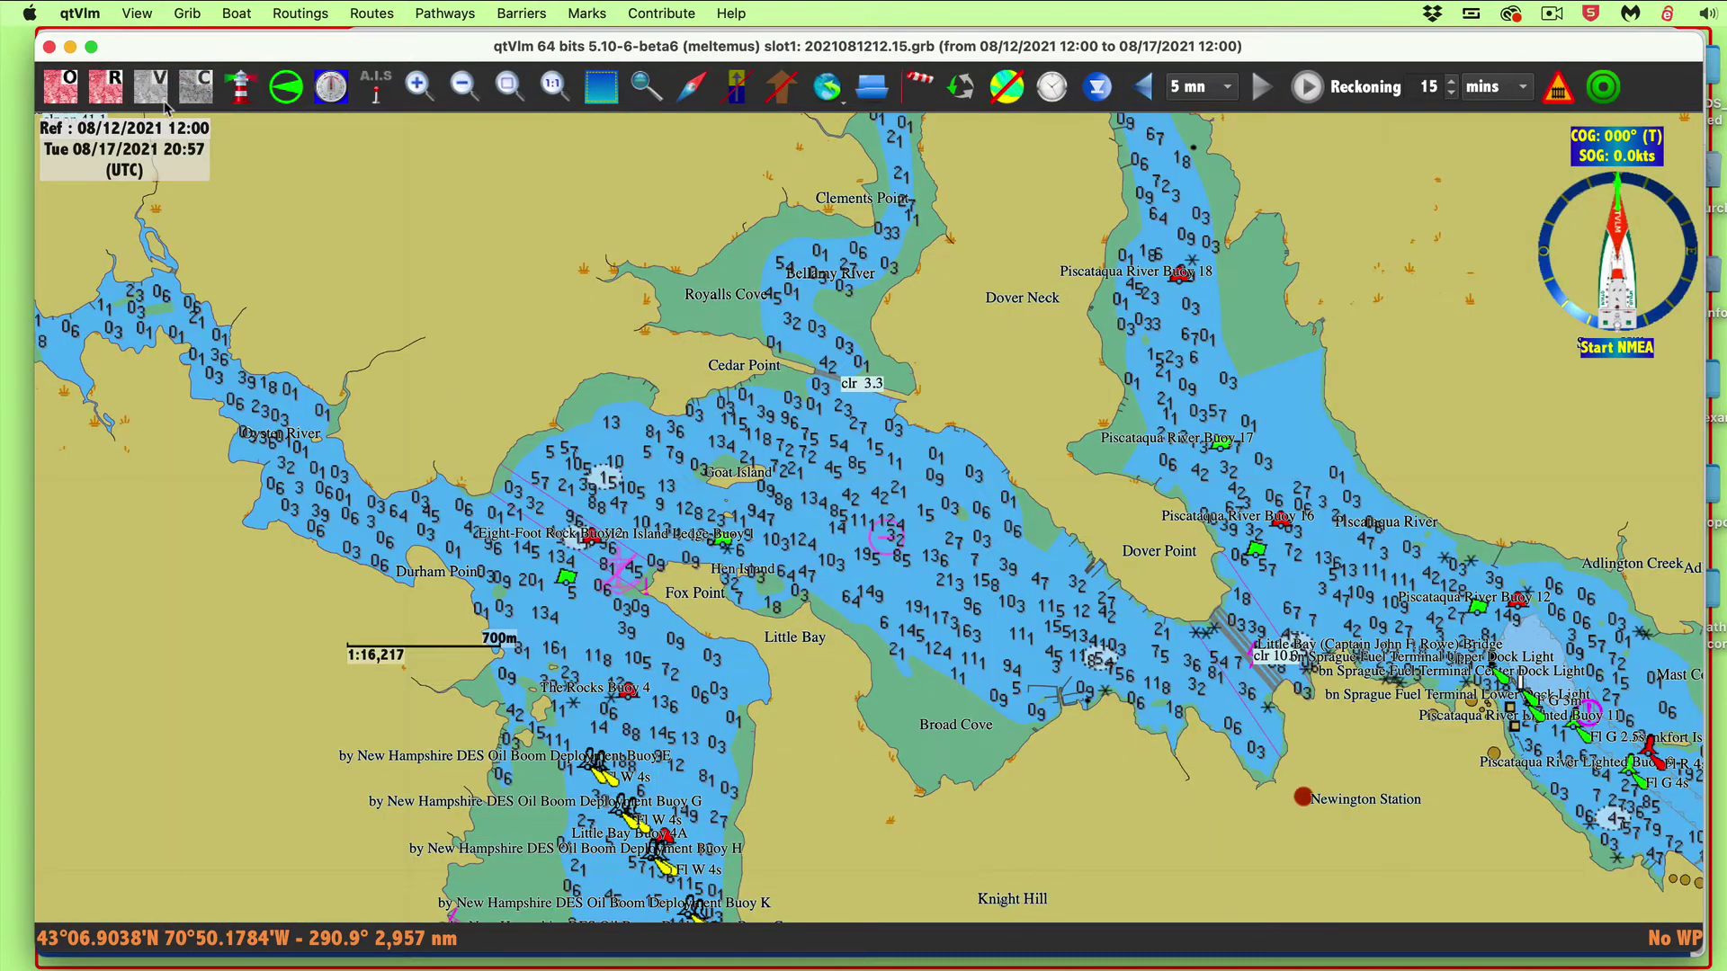
- Examine the vector chart down the Piscataqua River to Portsmouth Harbor and New Castle Island
scroll(1072, 749, "down", 5)
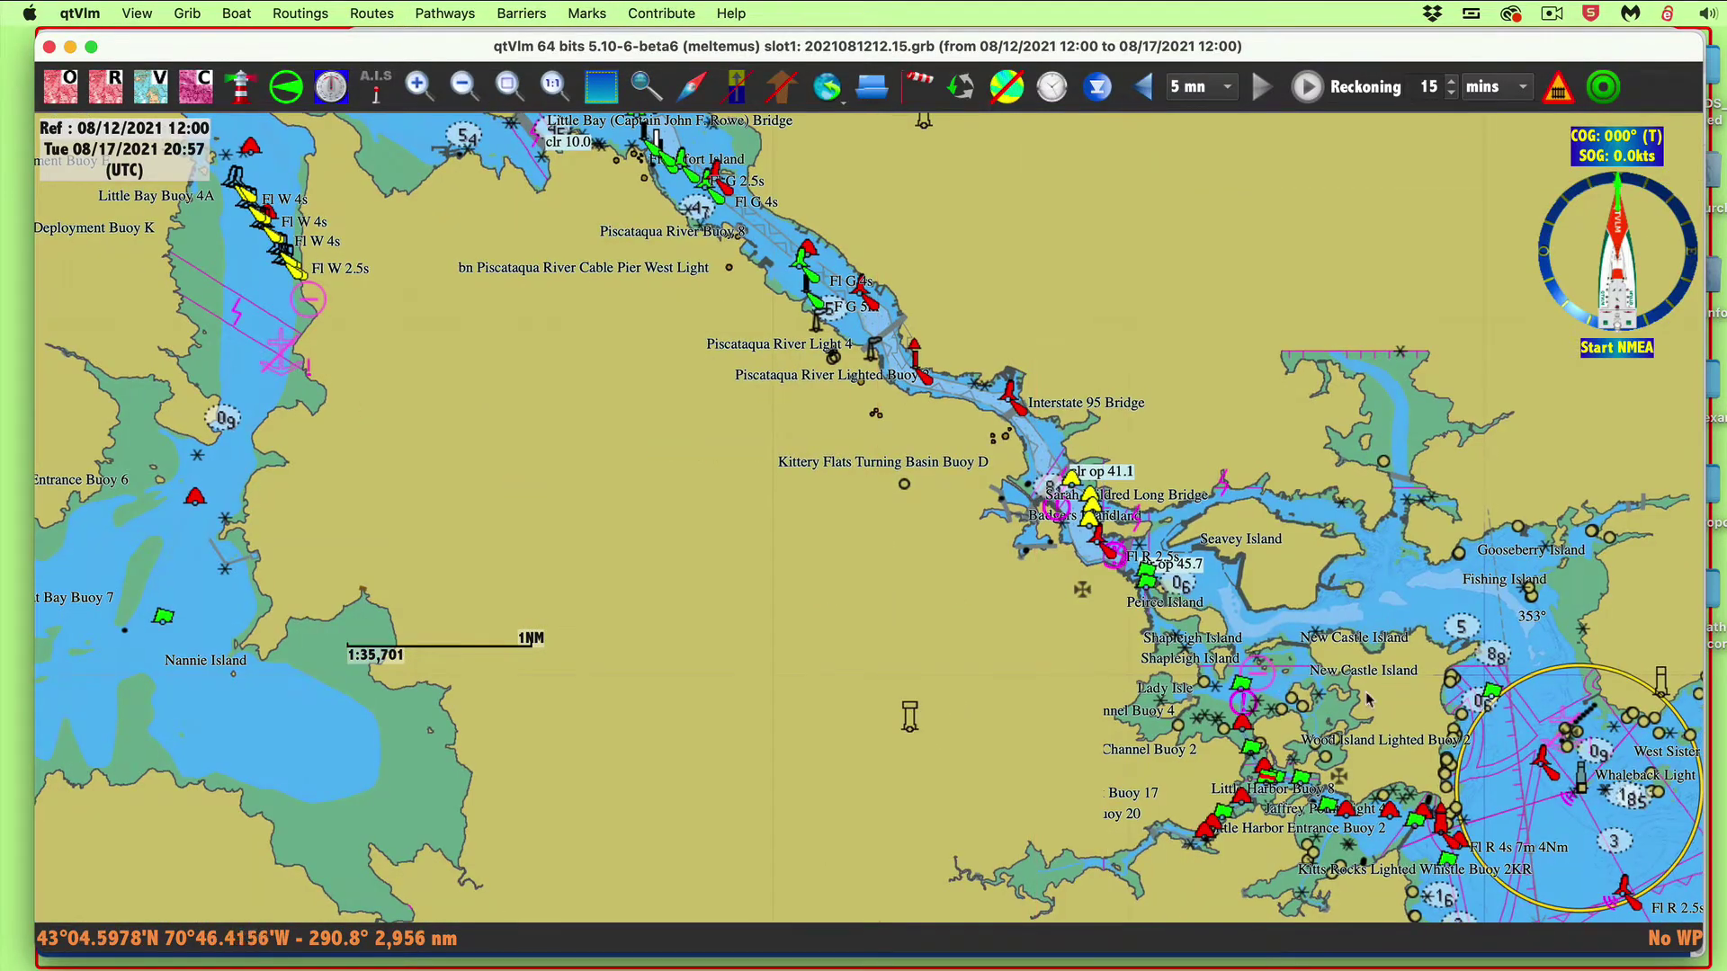
left_click_drag(1367, 700, 846, 503)
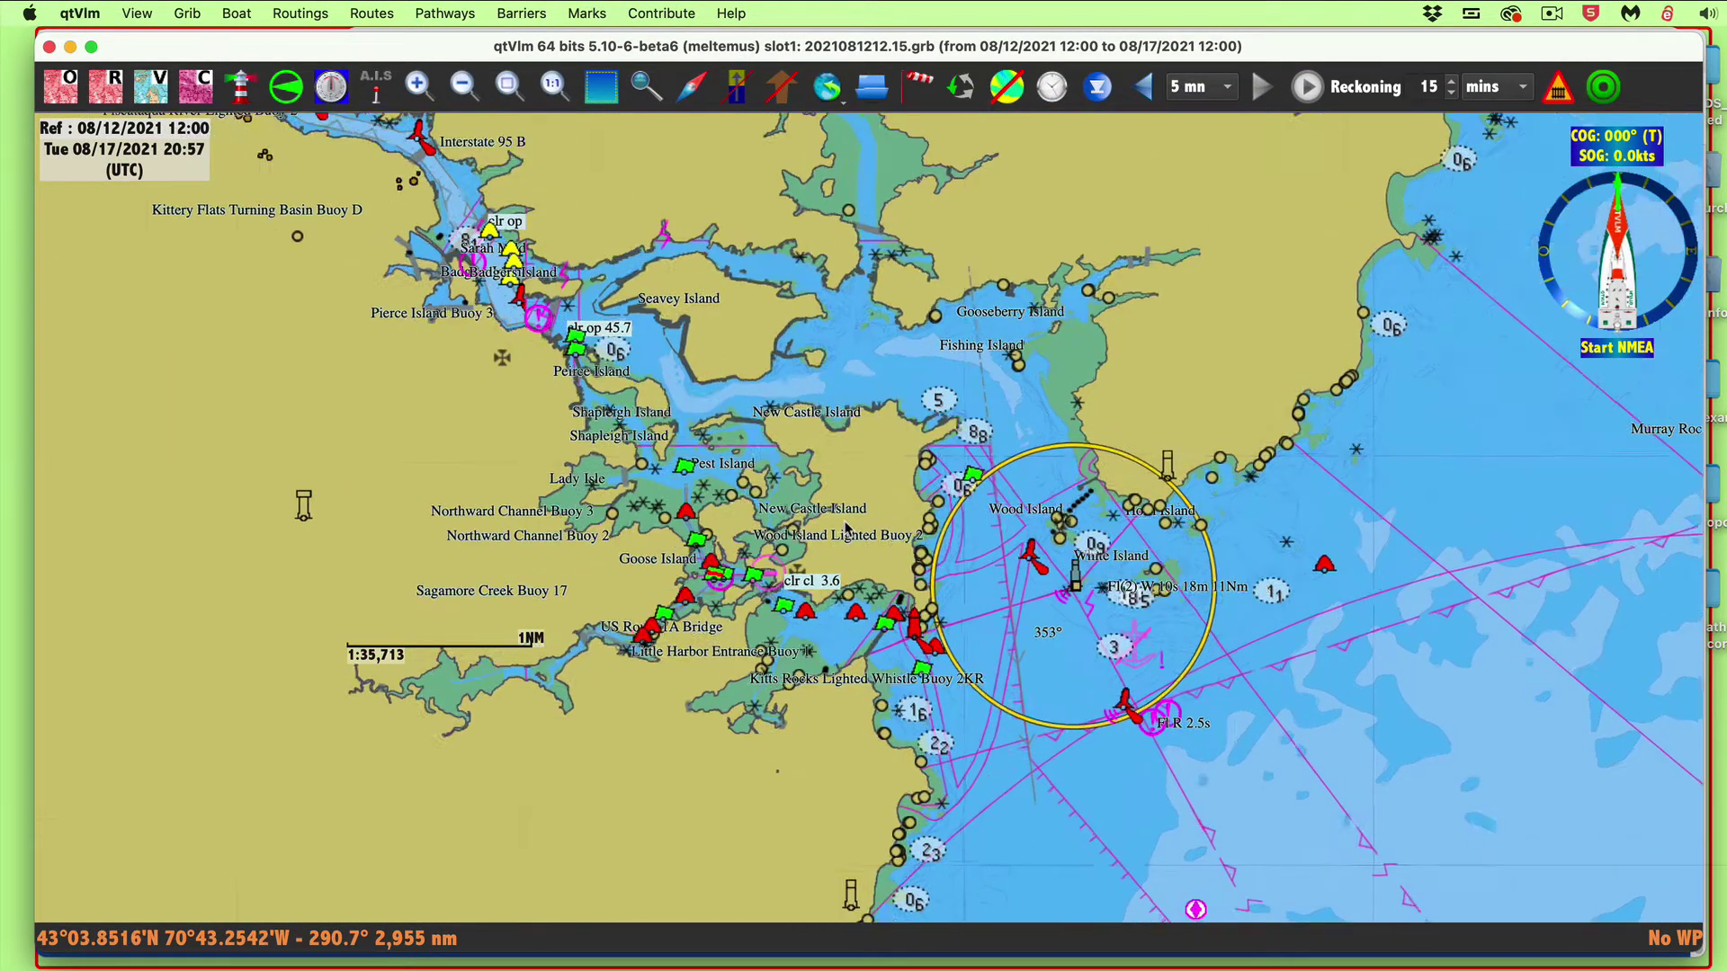
scroll(846, 527, "up", 3)
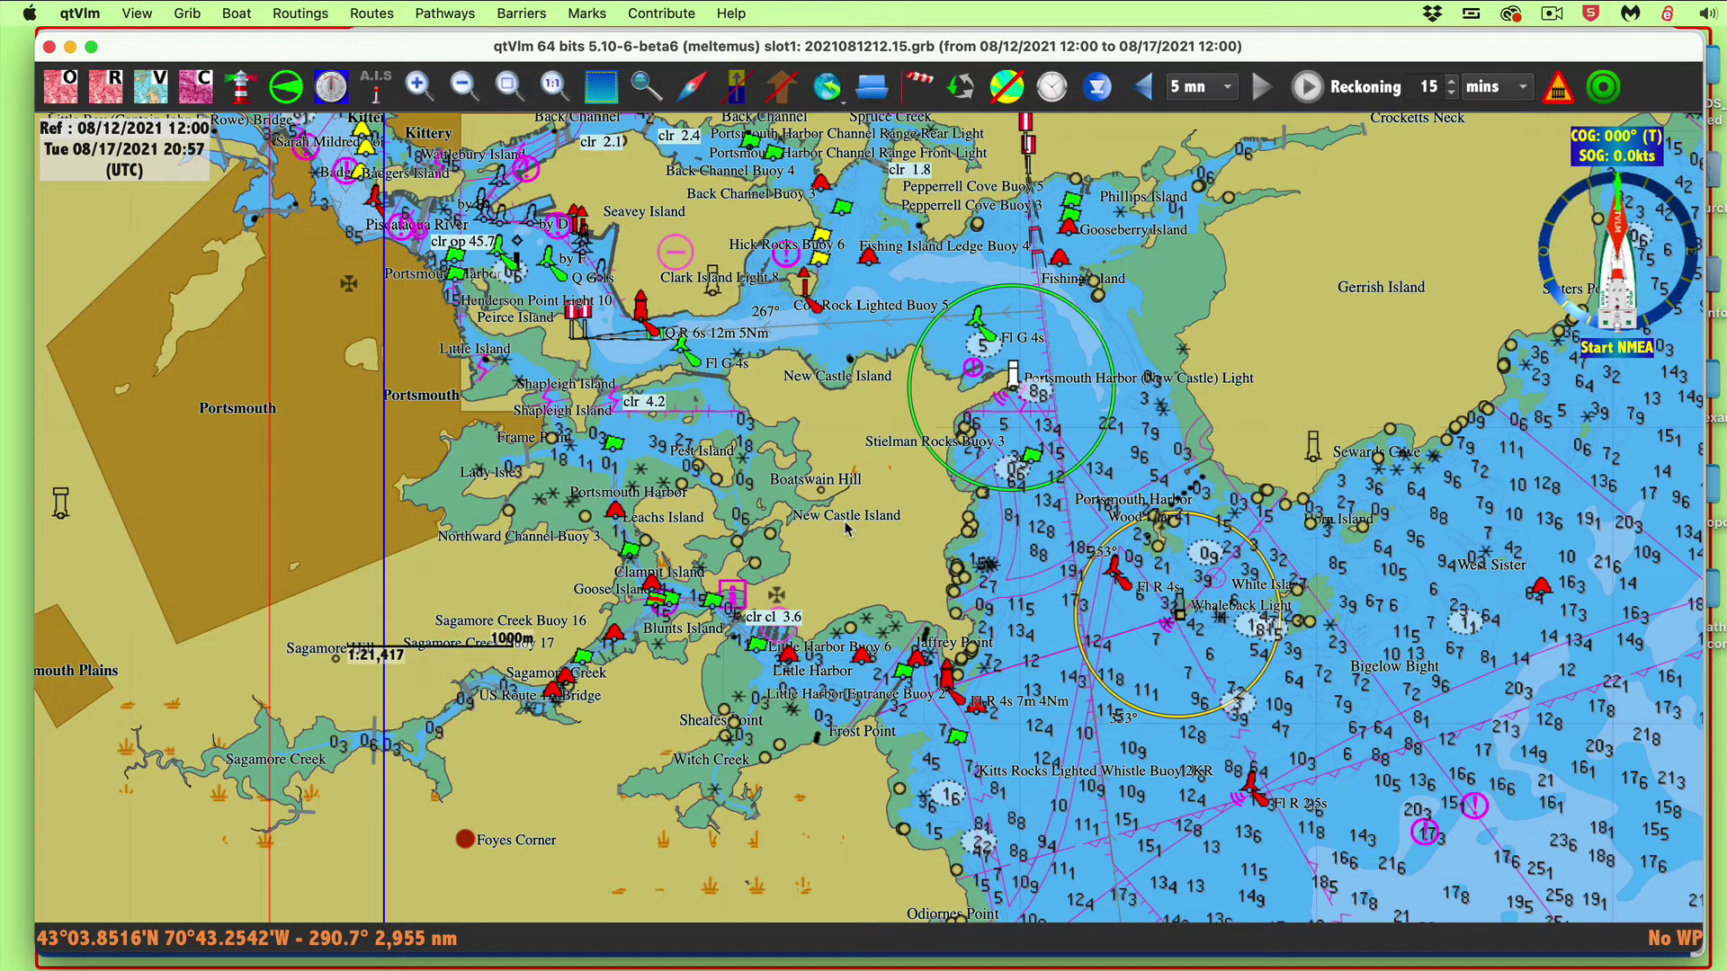
- Review the raster and vector chart settings, close them, and check the vector chart detail around New Castle Island at different scales
key("super+comma")
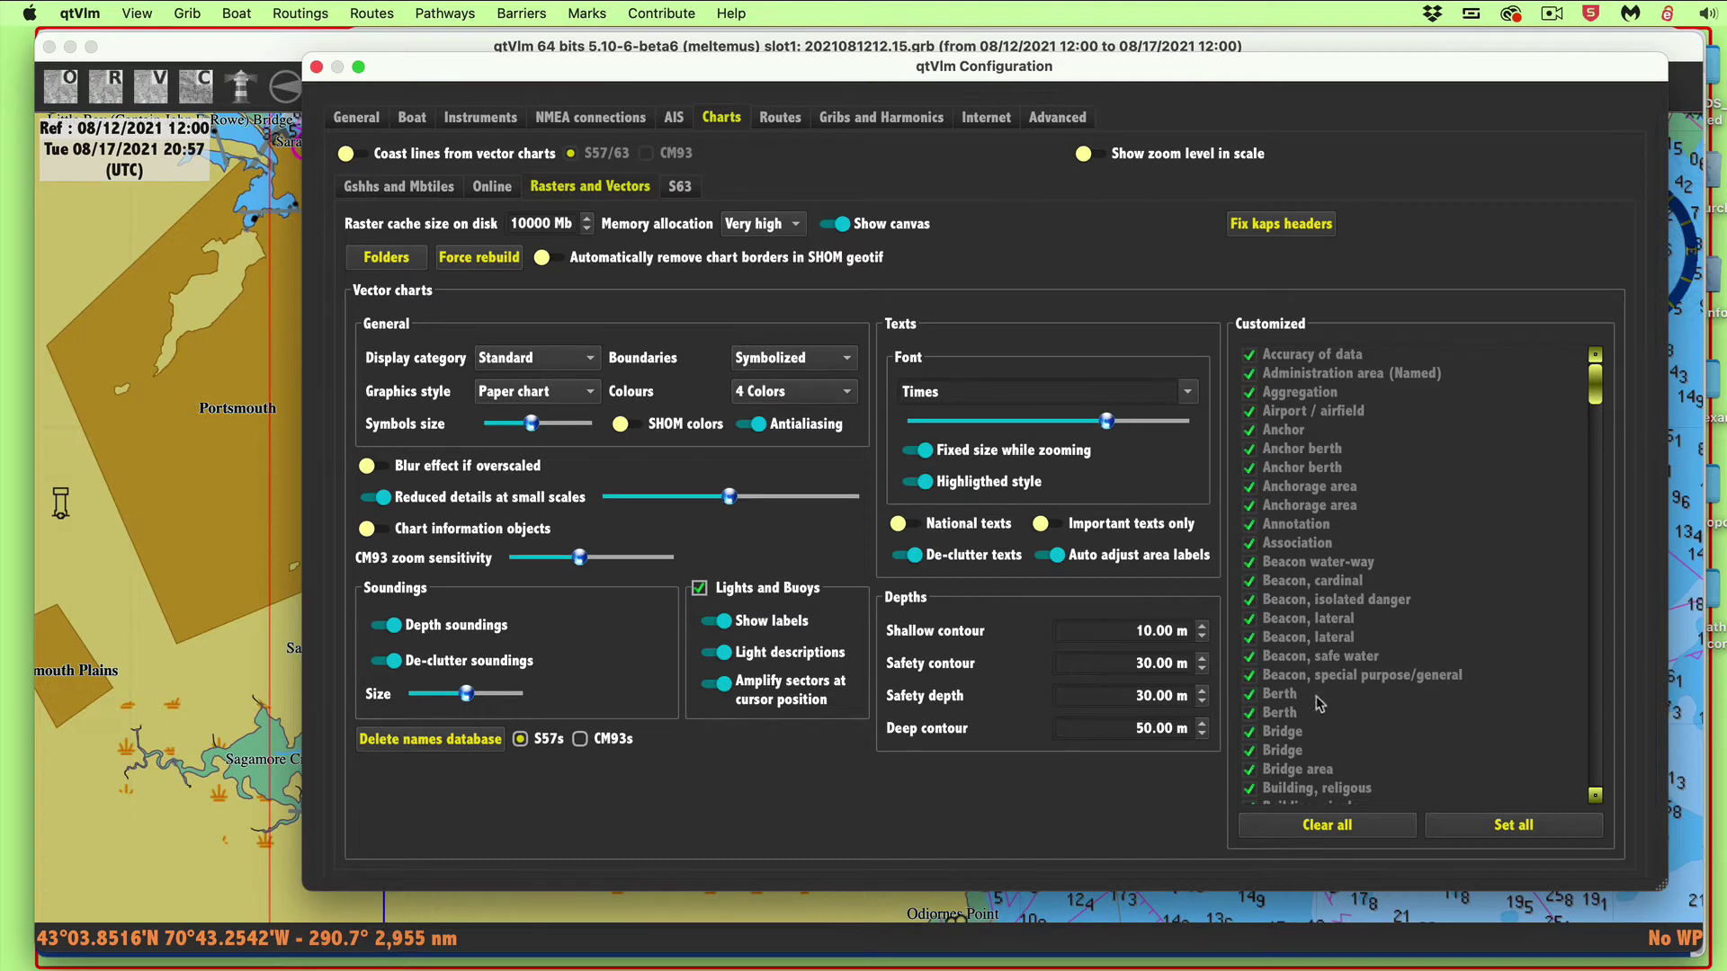
left_click(315, 66)
scroll(885, 591, "down", 1)
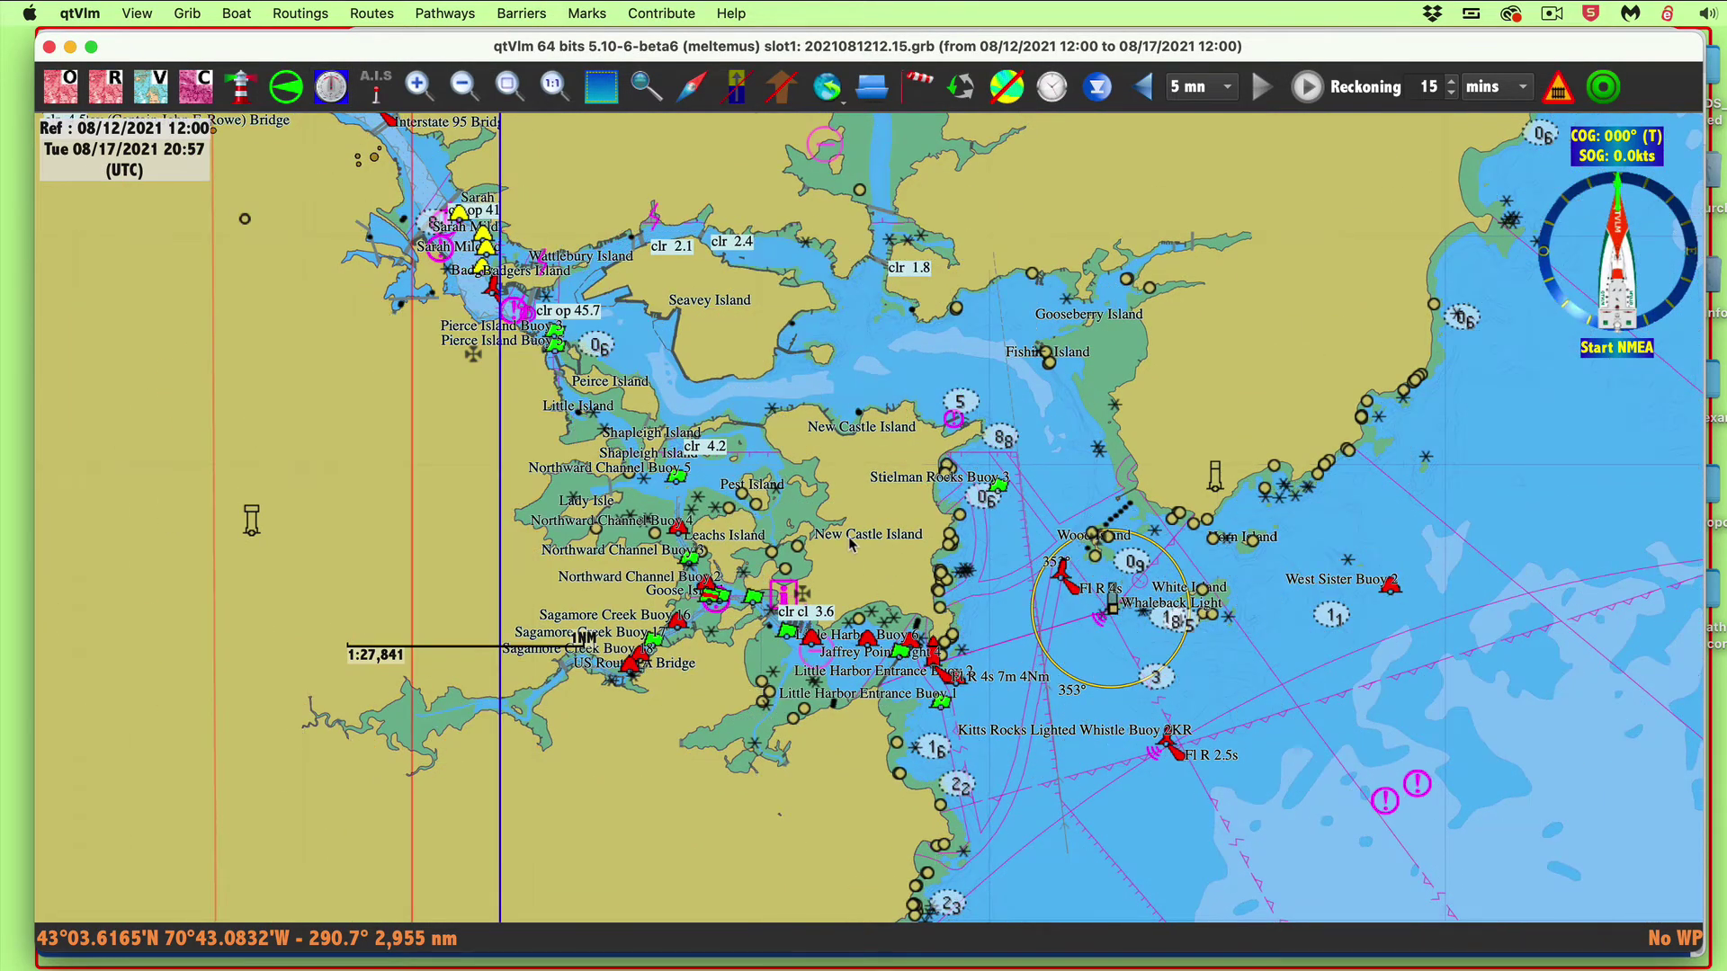
scroll(850, 542, "up", 2)
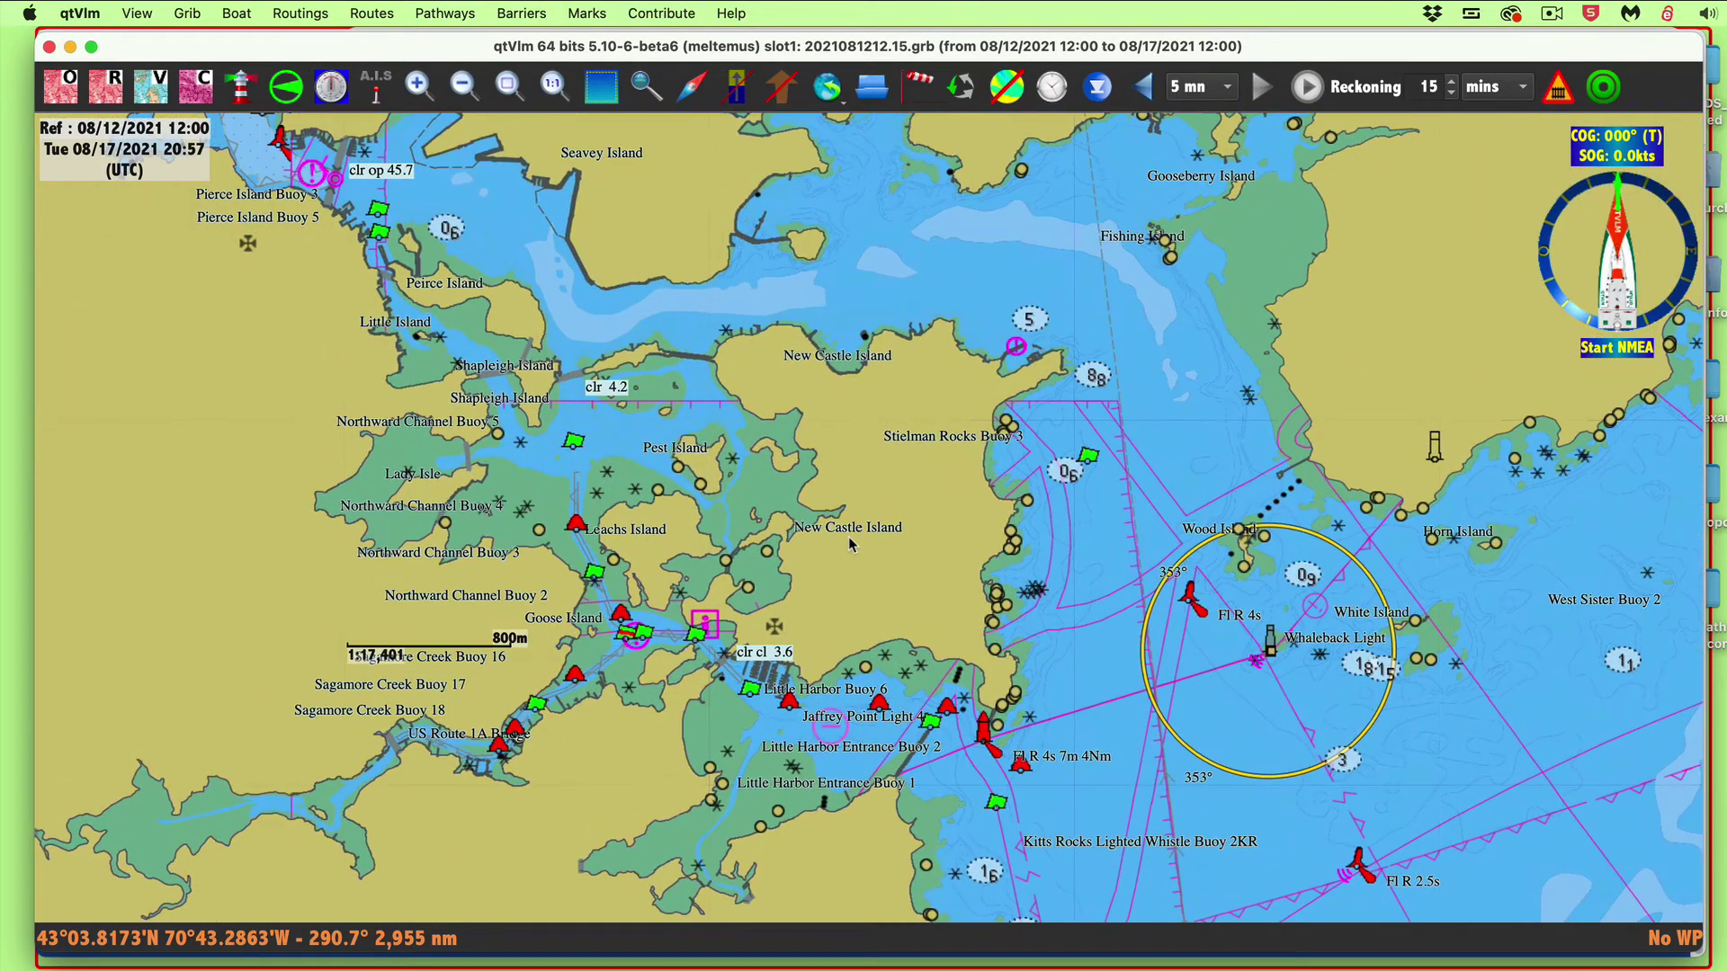
- Examine the vector chart's soundings and labels around New Castle Island at larger scales, and review and close the raster and vector chart settings
scroll(849, 536, "up", 1)
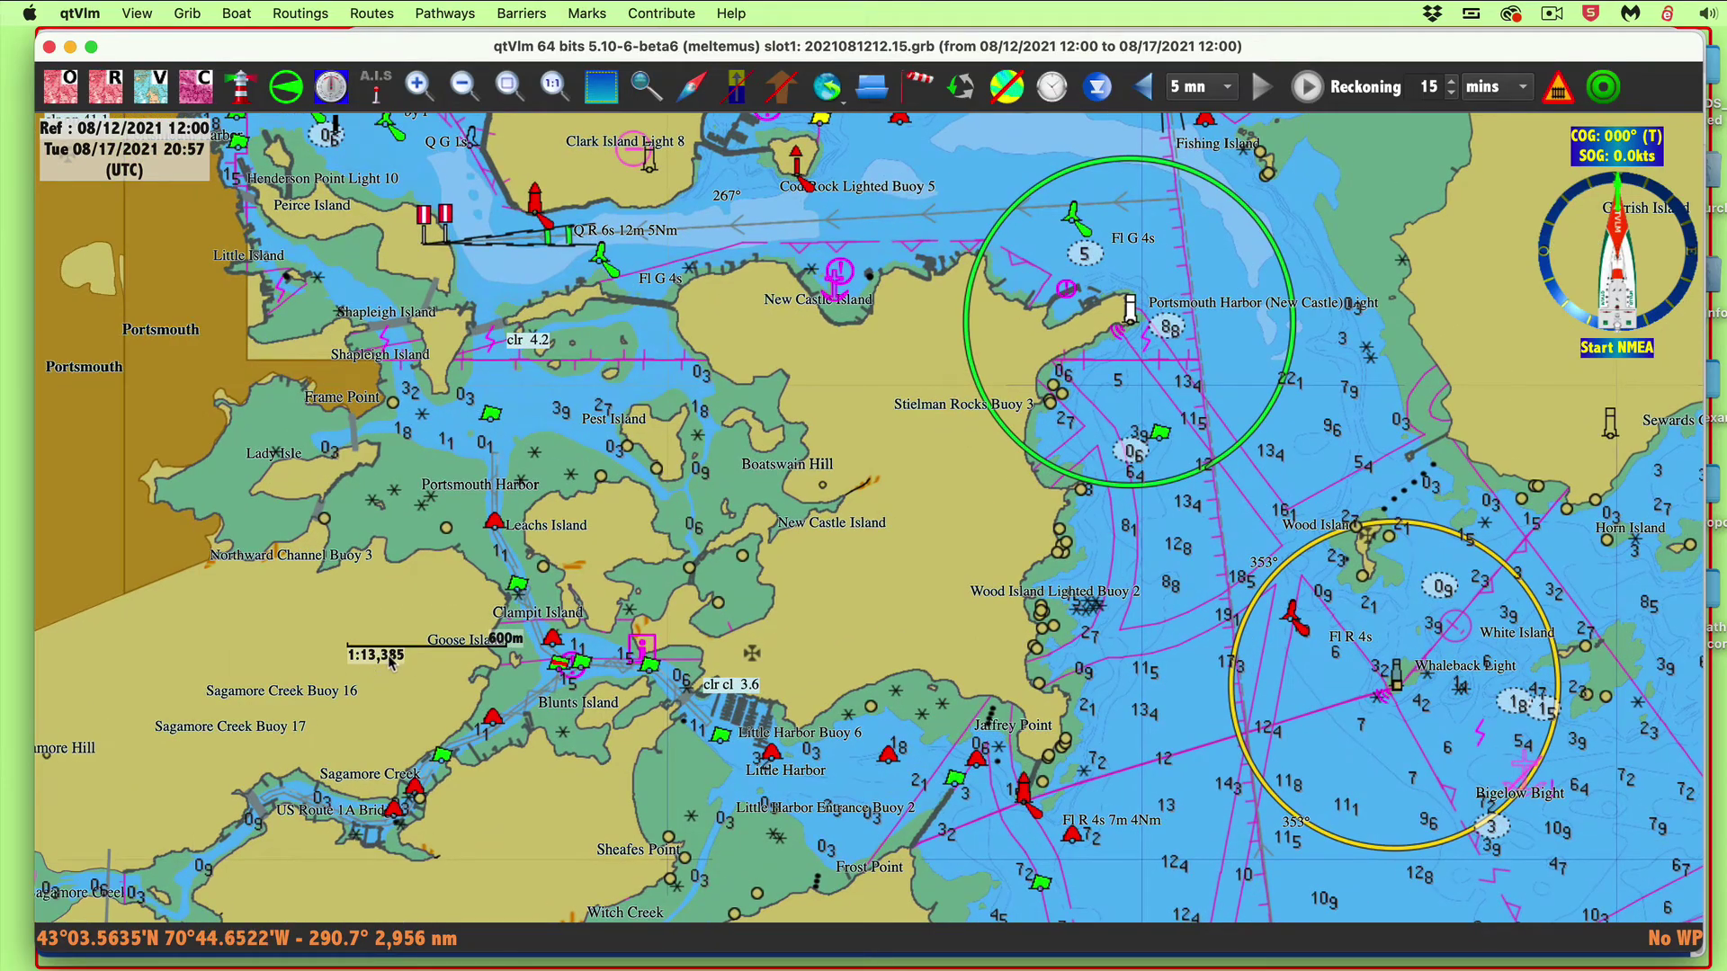
scroll(396, 662, "up", 2)
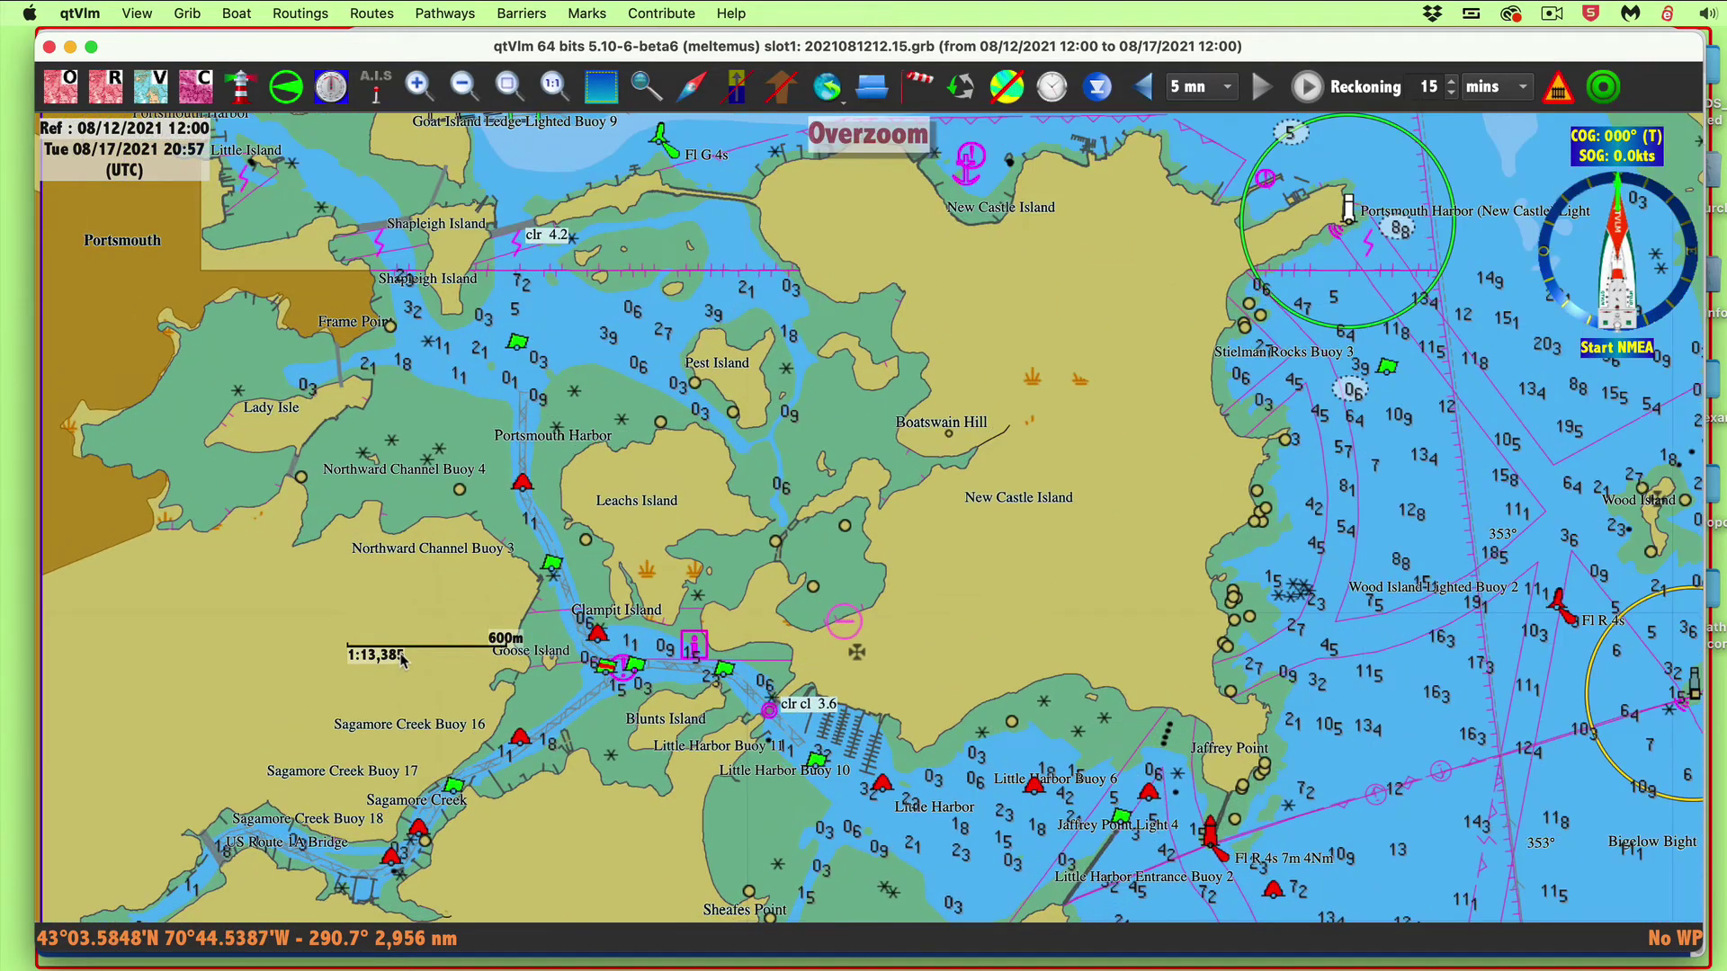
scroll(401, 661, "up", 1)
scroll(401, 661, "down", 1)
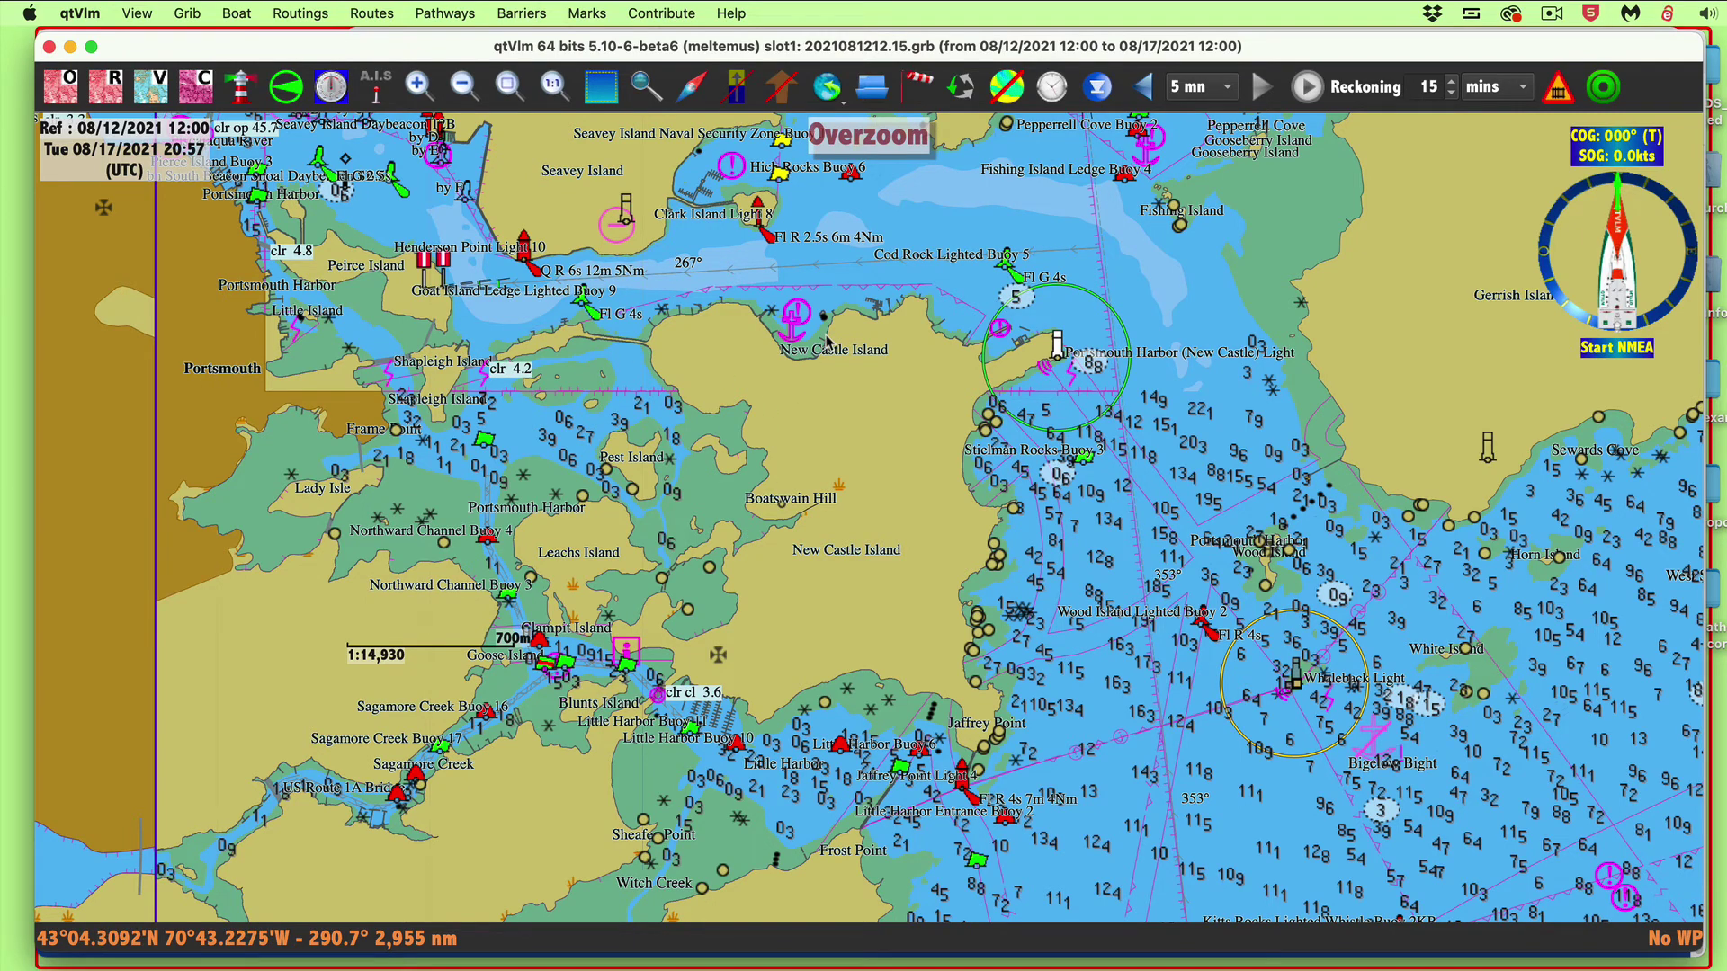
key("super+comma")
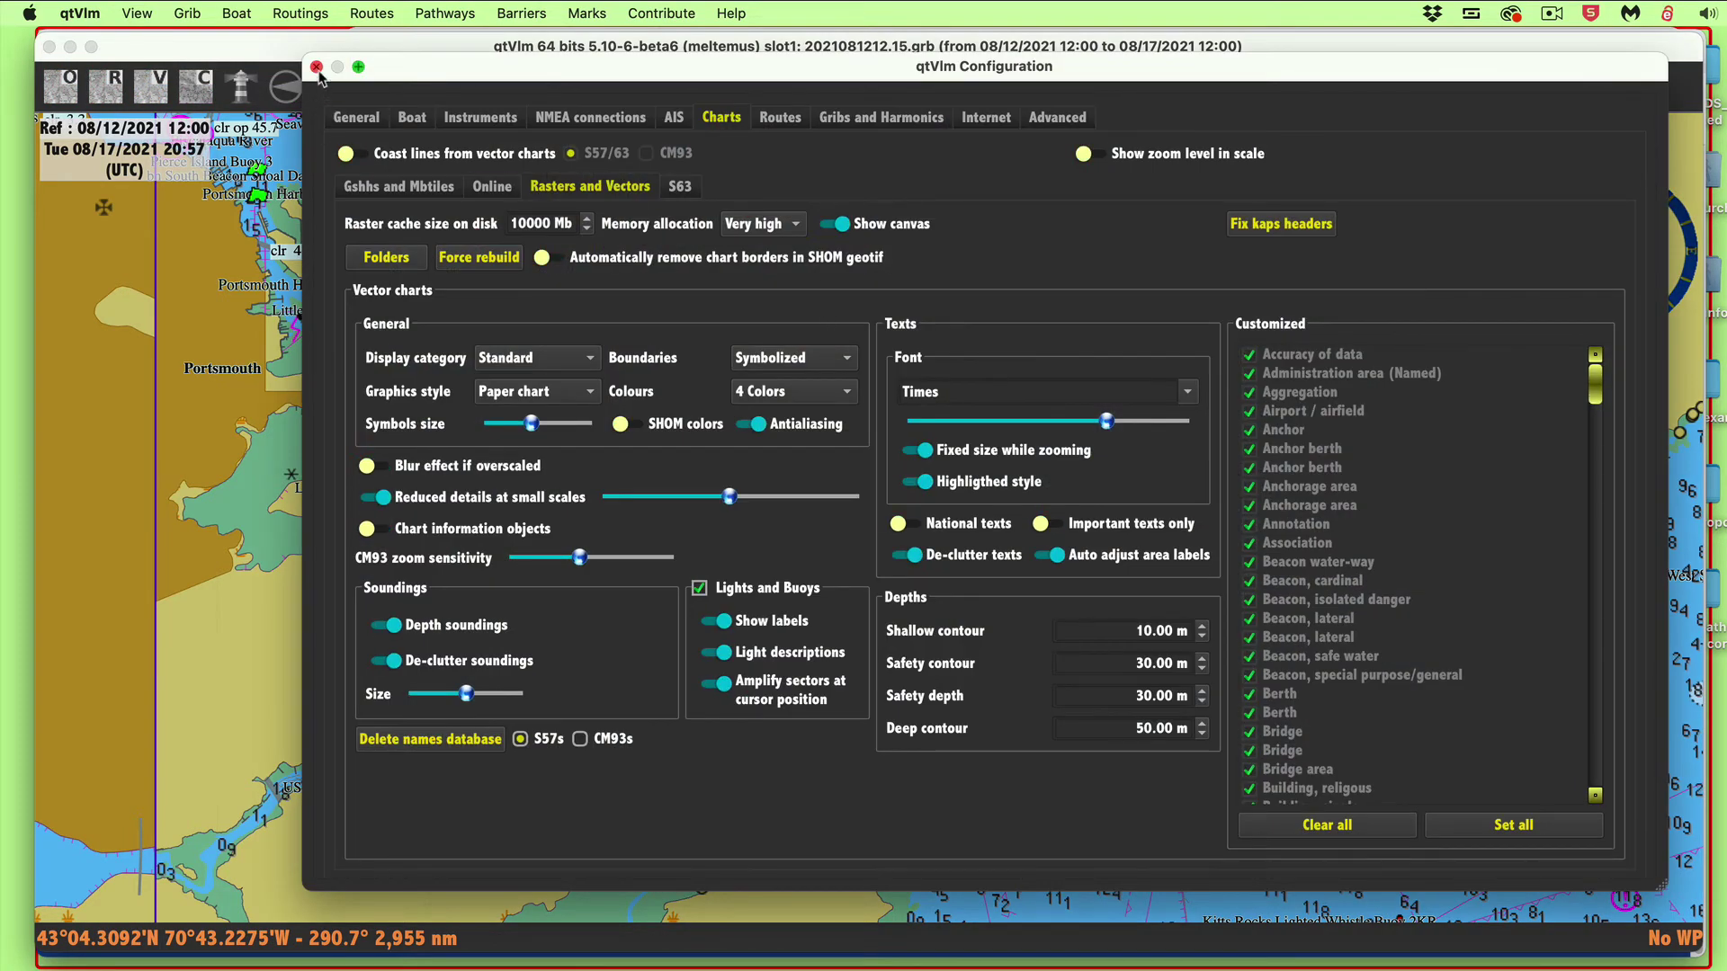
left_click(317, 67)
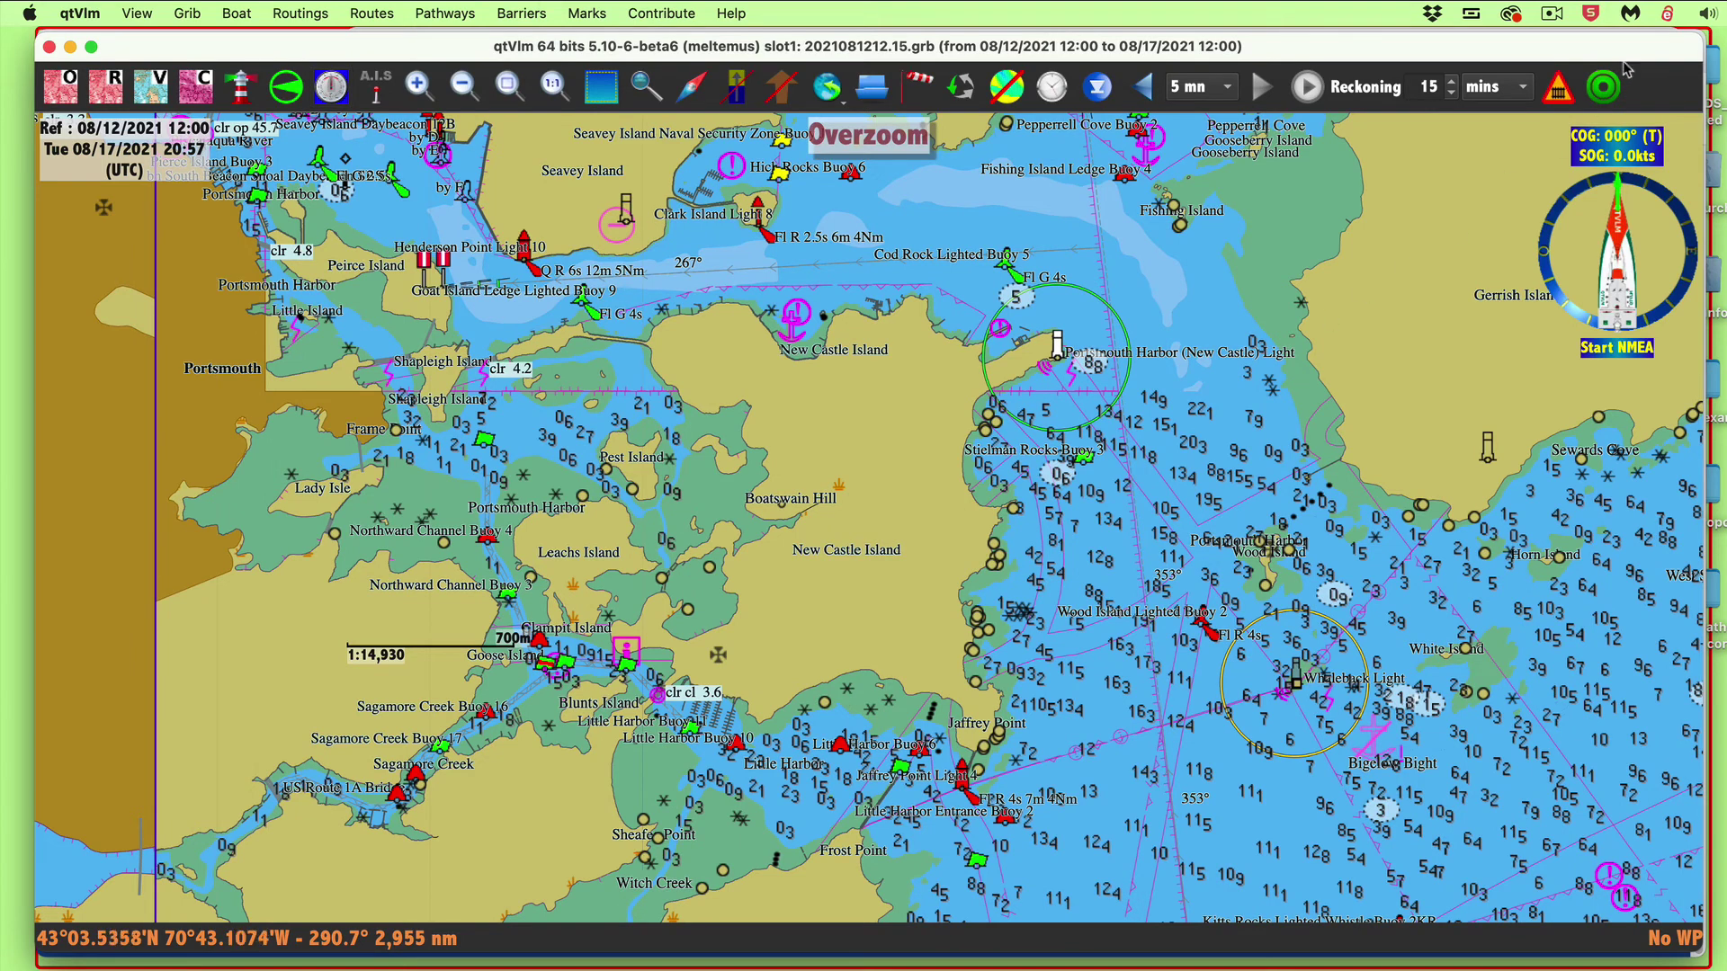
left_click(1549, 13)
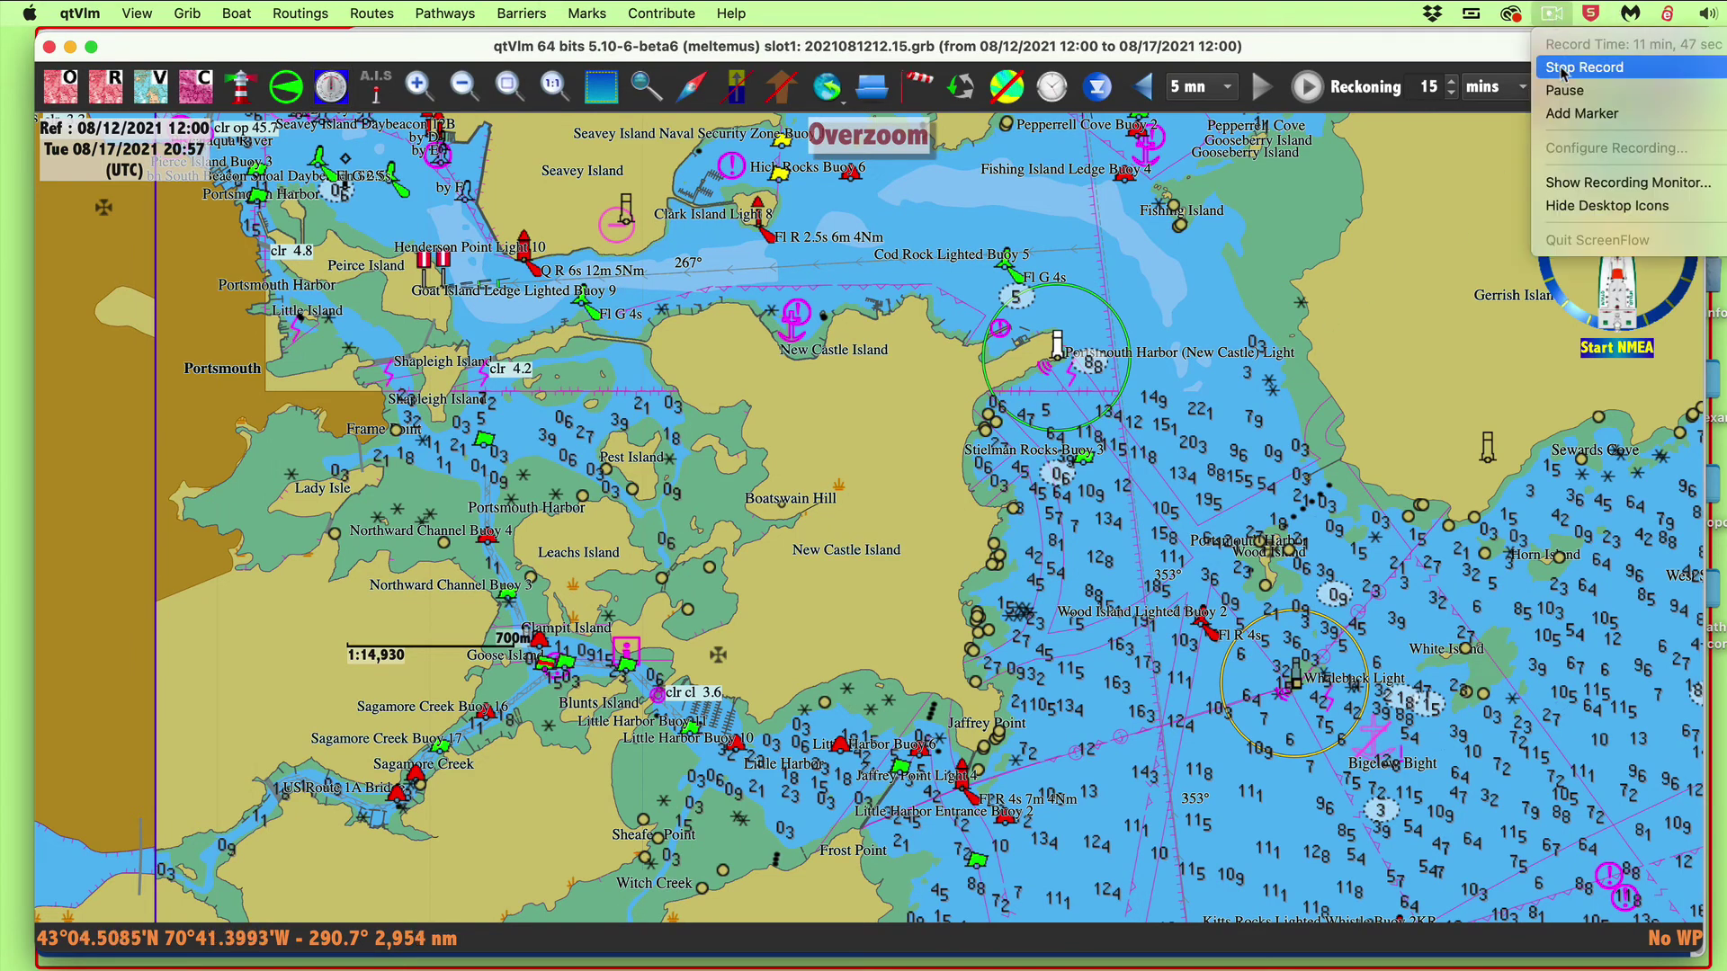